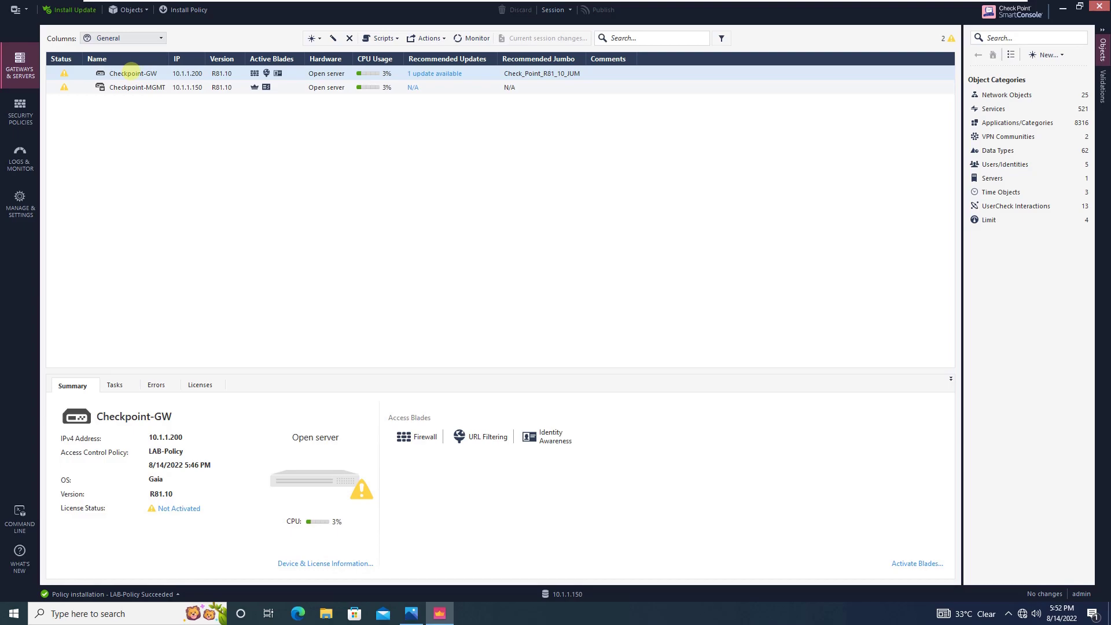
Step: Enable the Application Control blade on the Checkpoint-GW gateway
click(131, 73)
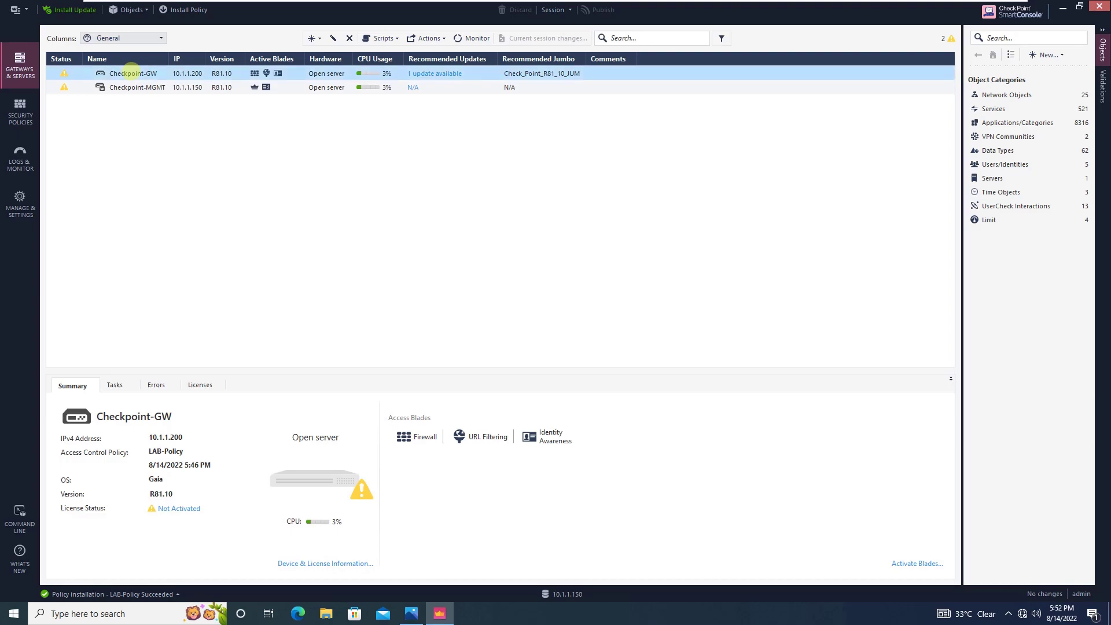
double_click(130, 73)
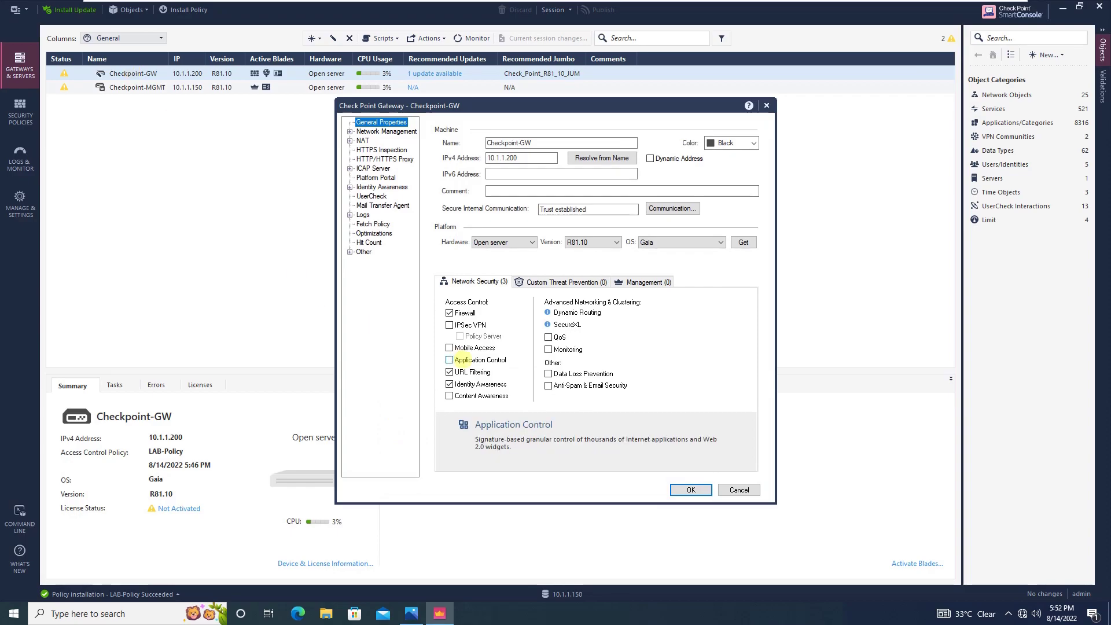
click(449, 360)
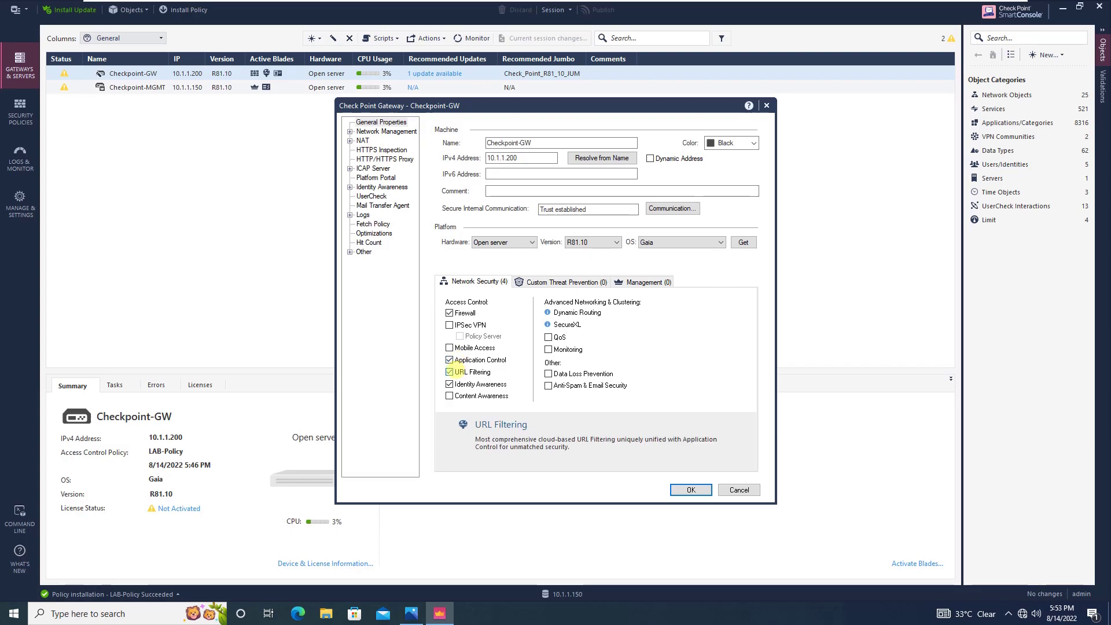
click(691, 490)
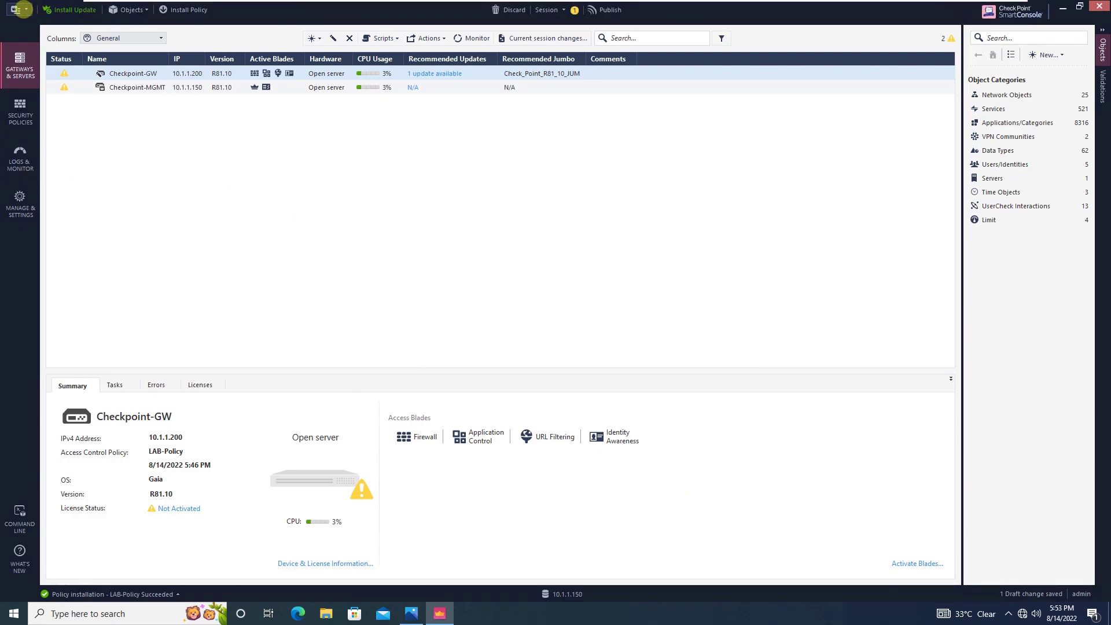
Step: Enable Applications & URL Filtering on LAB-Policy's Access Control layer and allow multiple policies and rules to use the layer
click(23, 9)
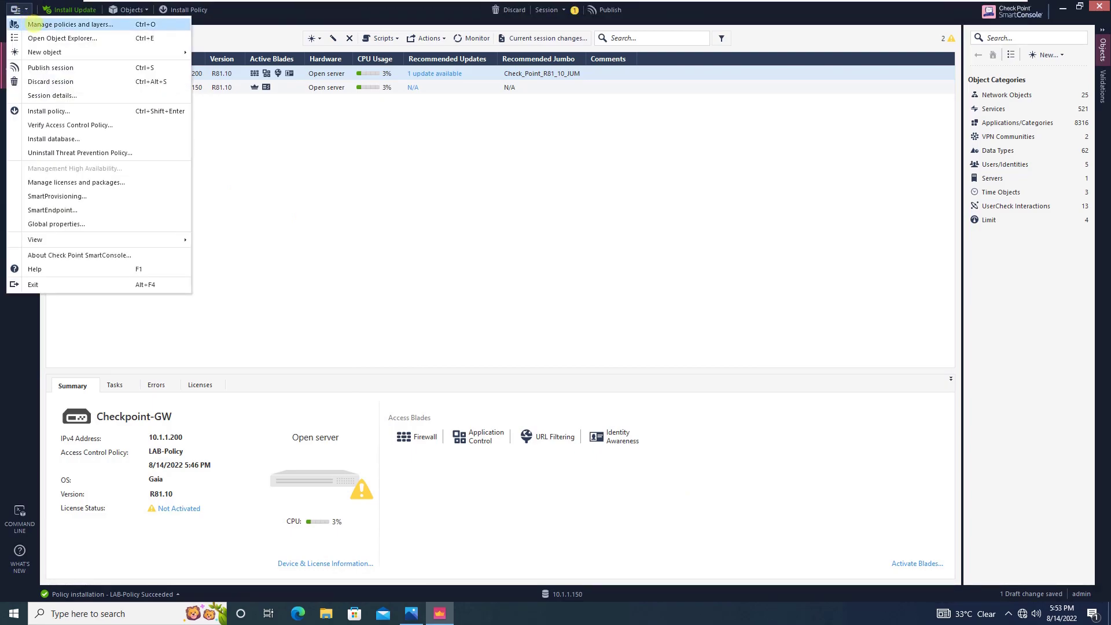
click(32, 24)
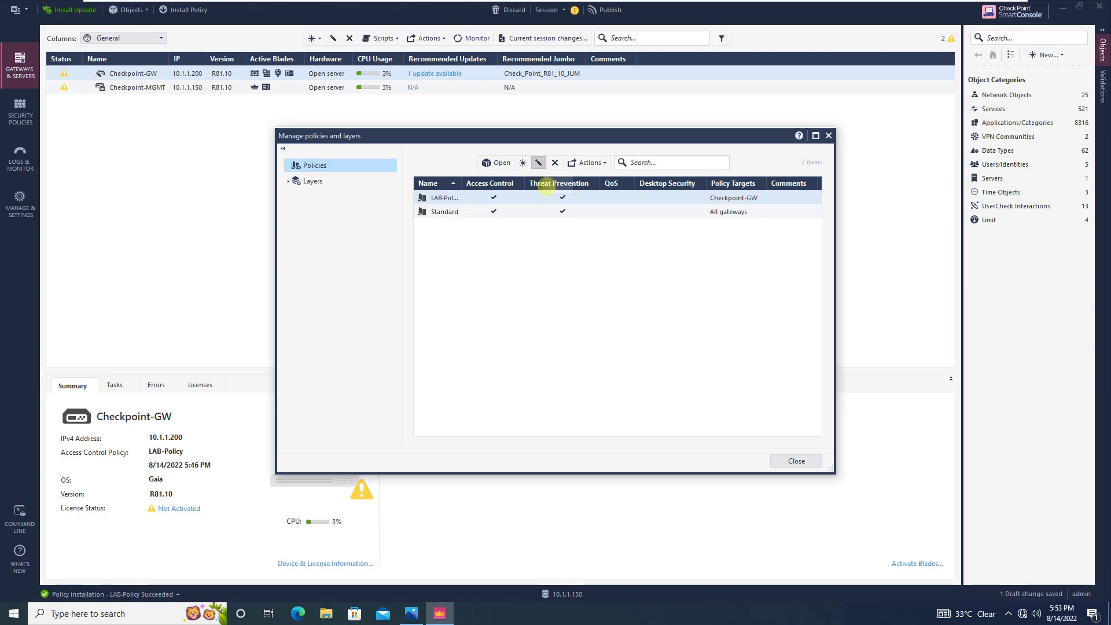
click(539, 164)
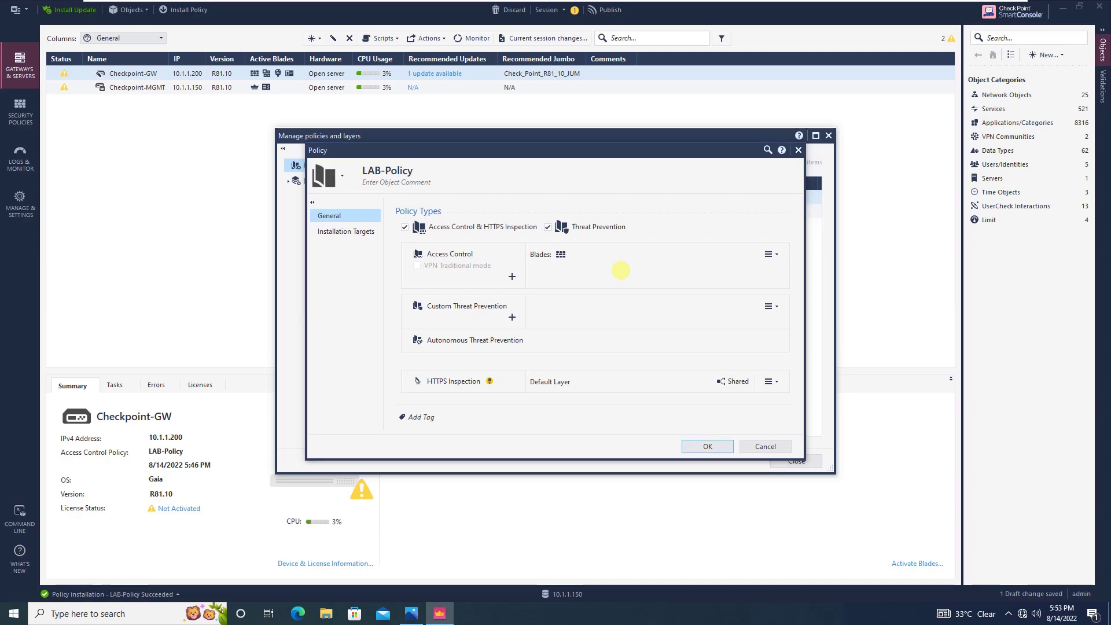
double_click(618, 269)
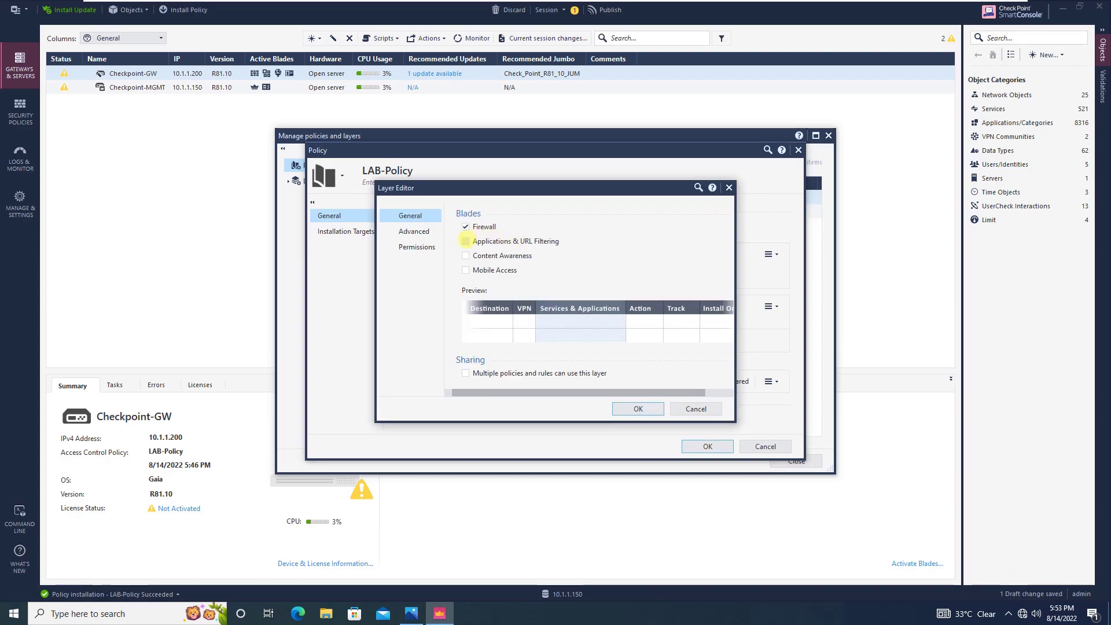
click(465, 241)
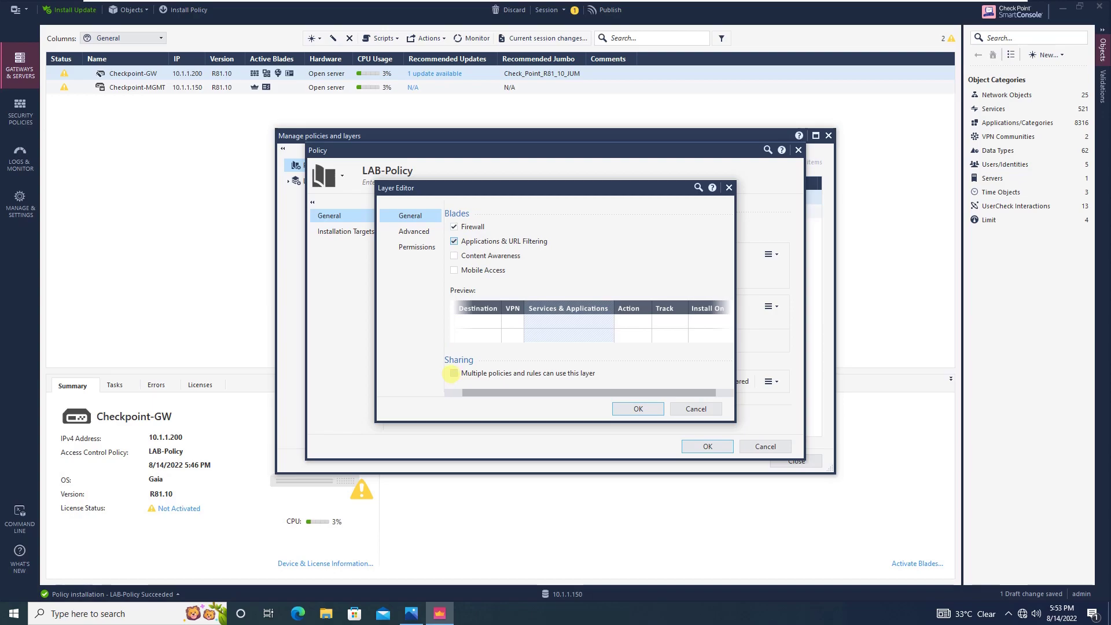
click(454, 373)
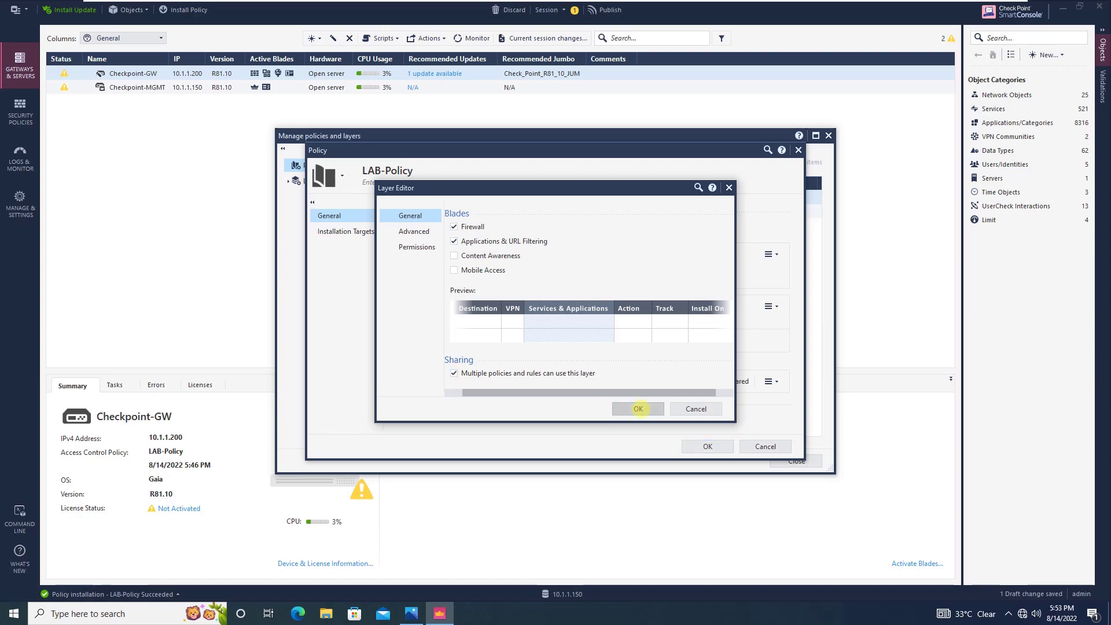
click(639, 409)
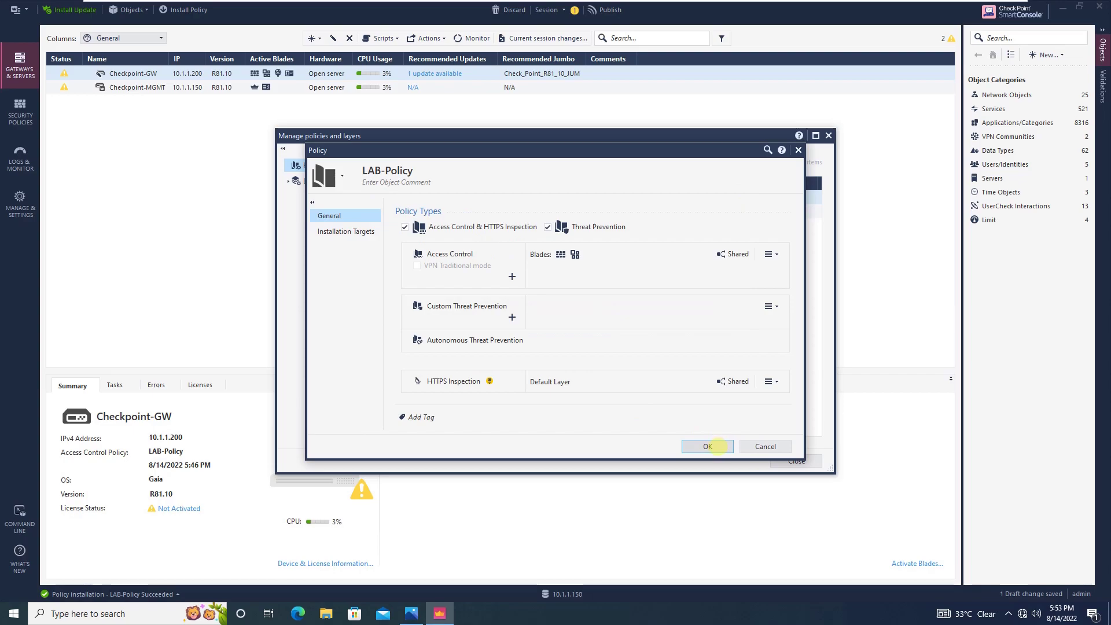
click(707, 446)
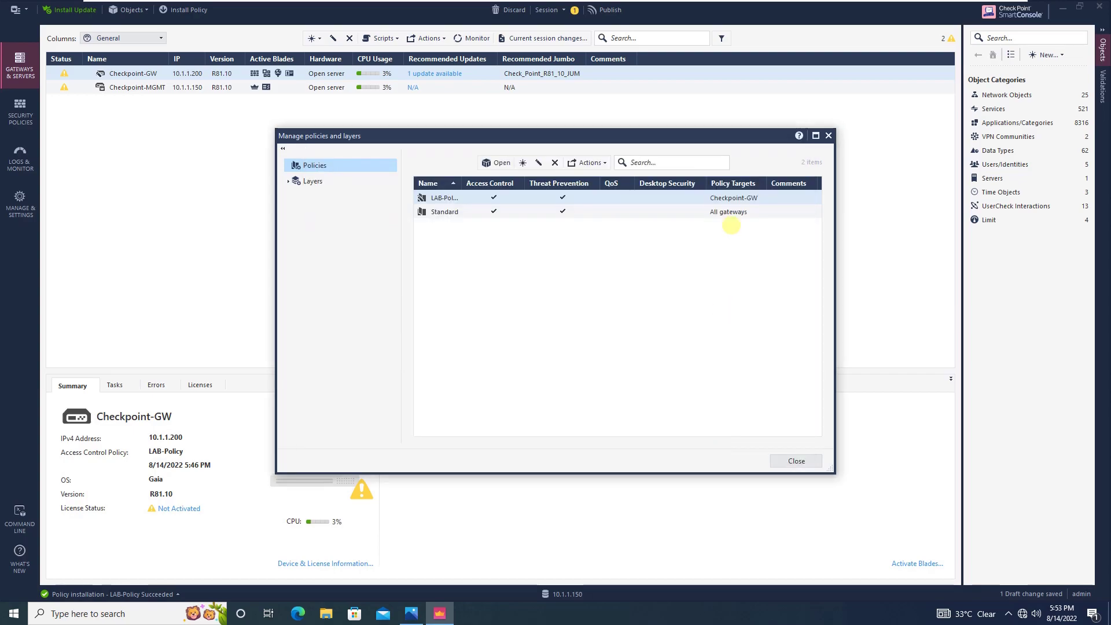
click(796, 460)
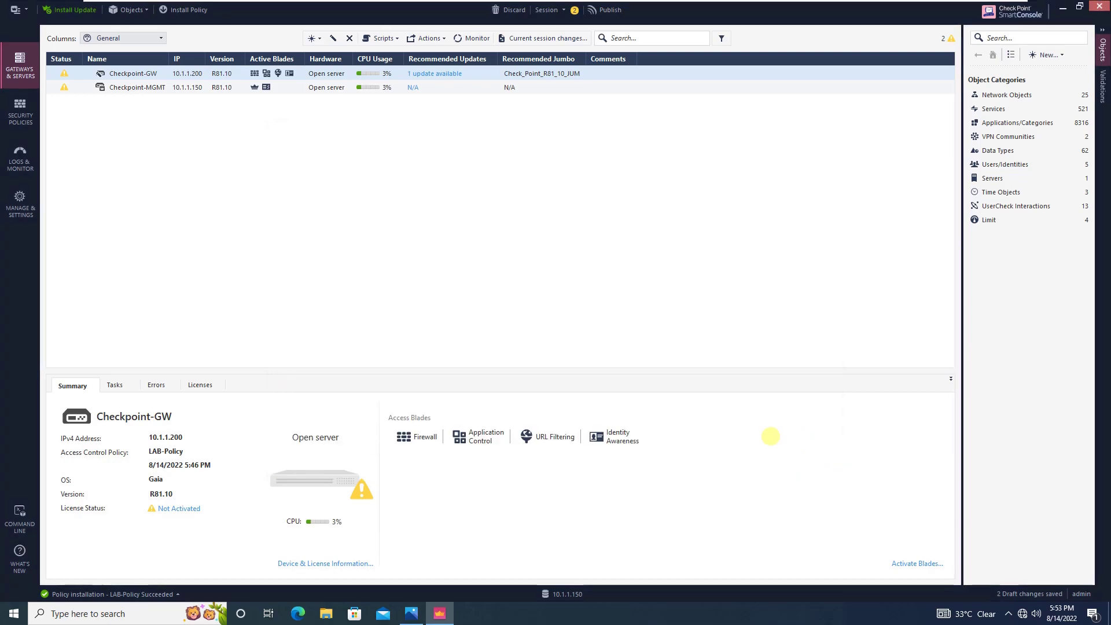
Step: Show the LAB-Policy rule base and review the blades and sharing setting of its Access Control layer
click(20, 114)
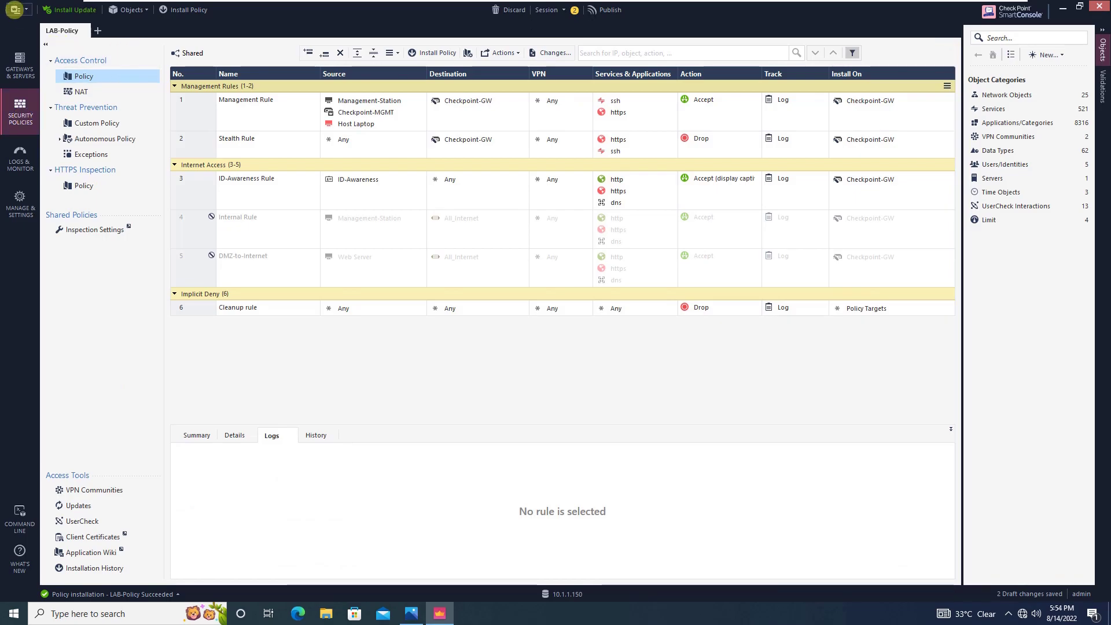
click(17, 9)
click(18, 9)
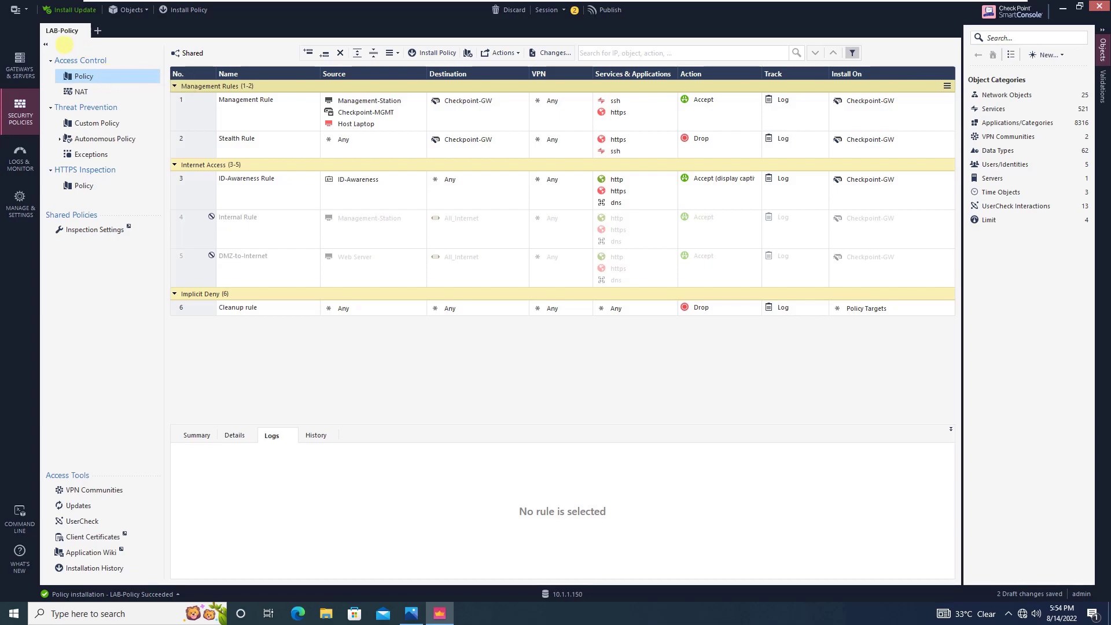
double_click(70, 31)
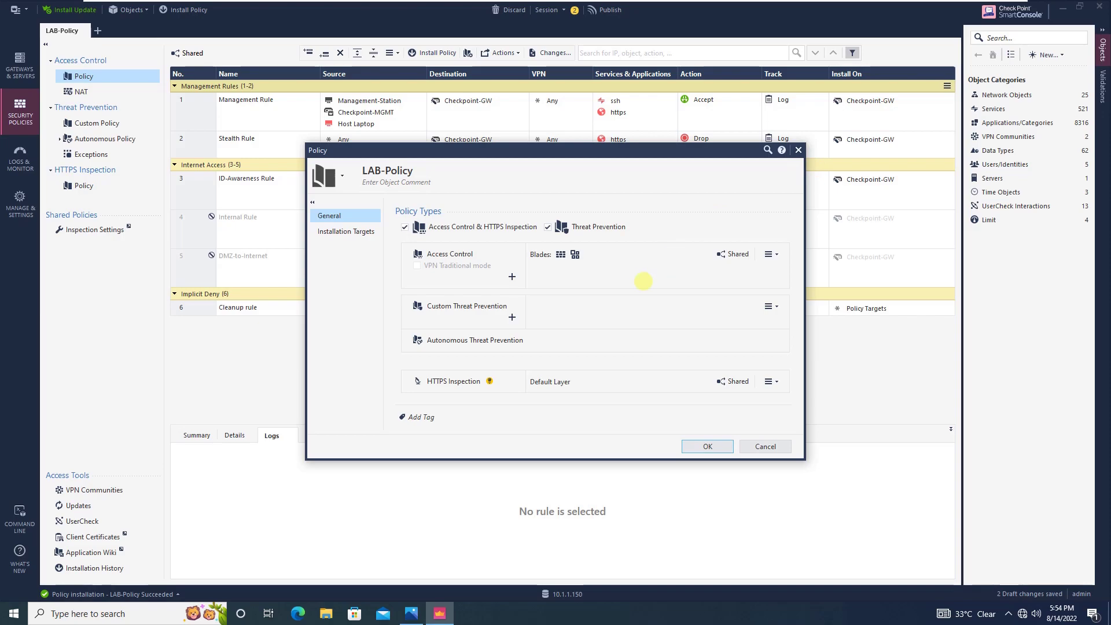
double_click(639, 270)
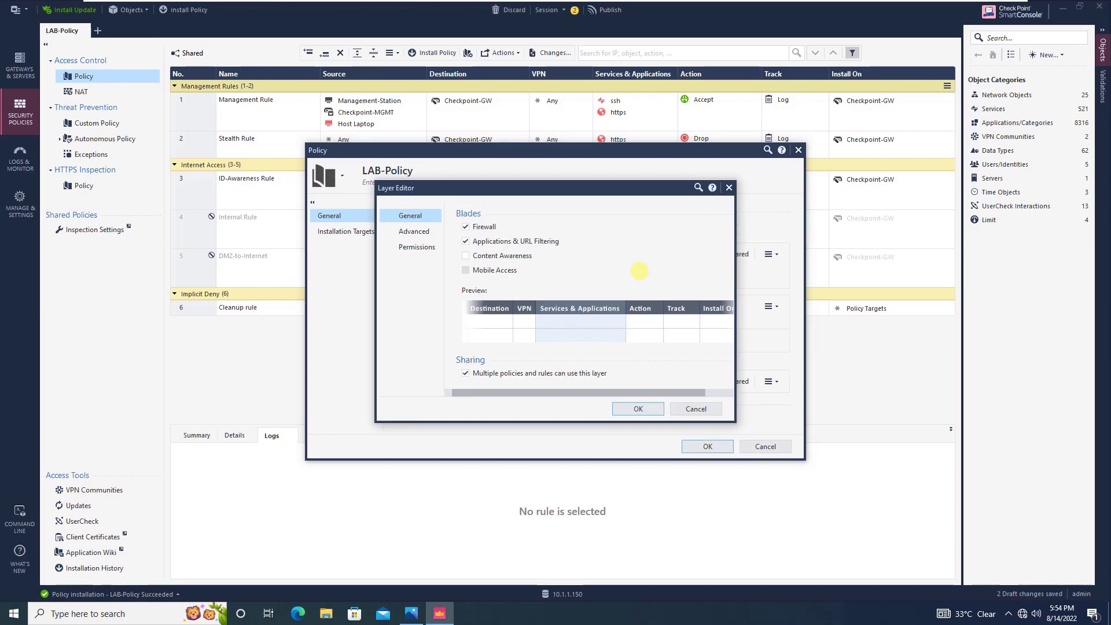
click(729, 188)
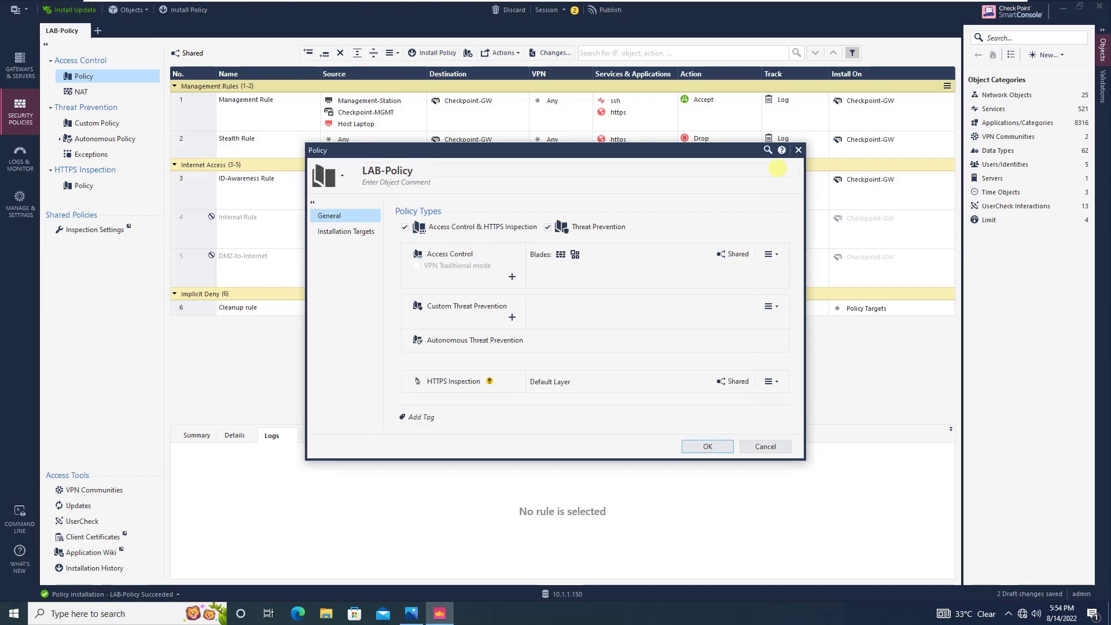
click(798, 149)
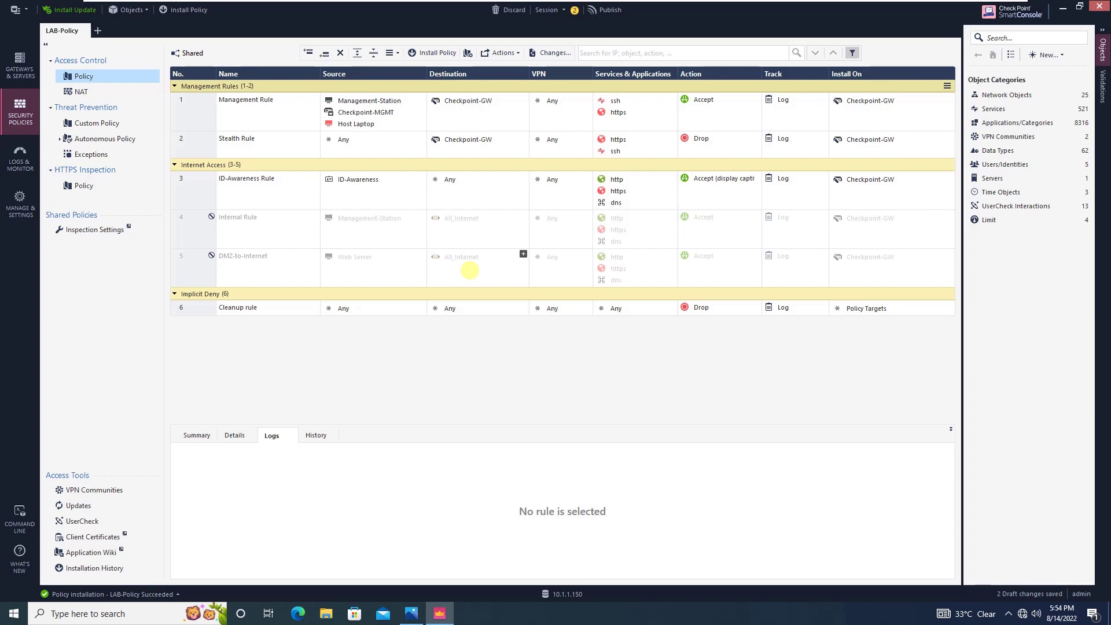
Step: Move the ID-Awareness Rule below the Internal Rule in the Internet Access section and disable it
click(189, 191)
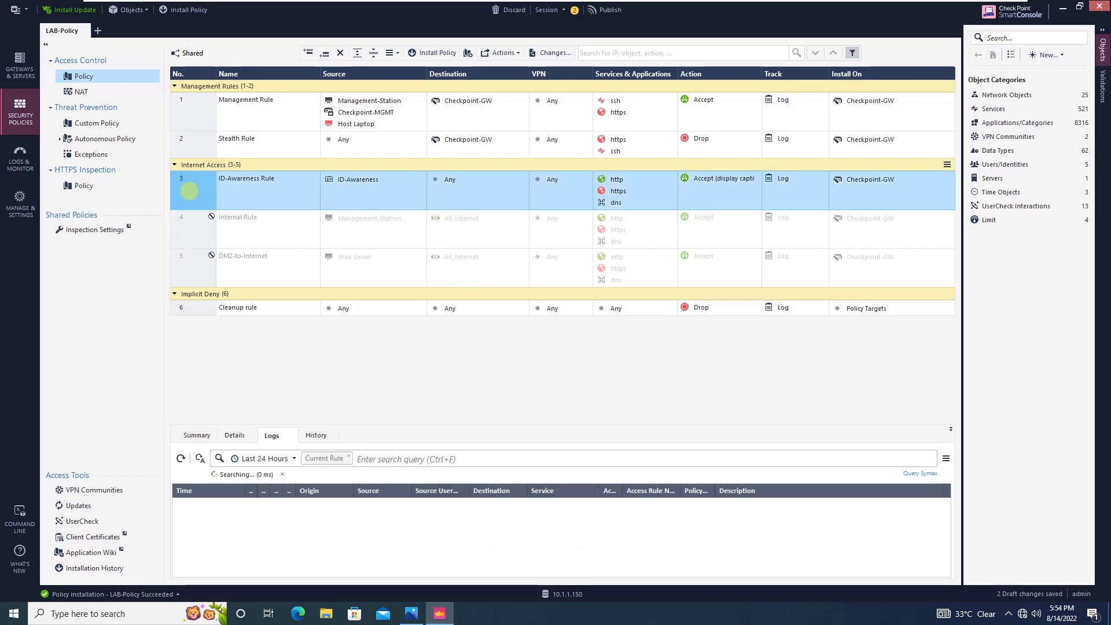
drag(189, 192, 192, 231)
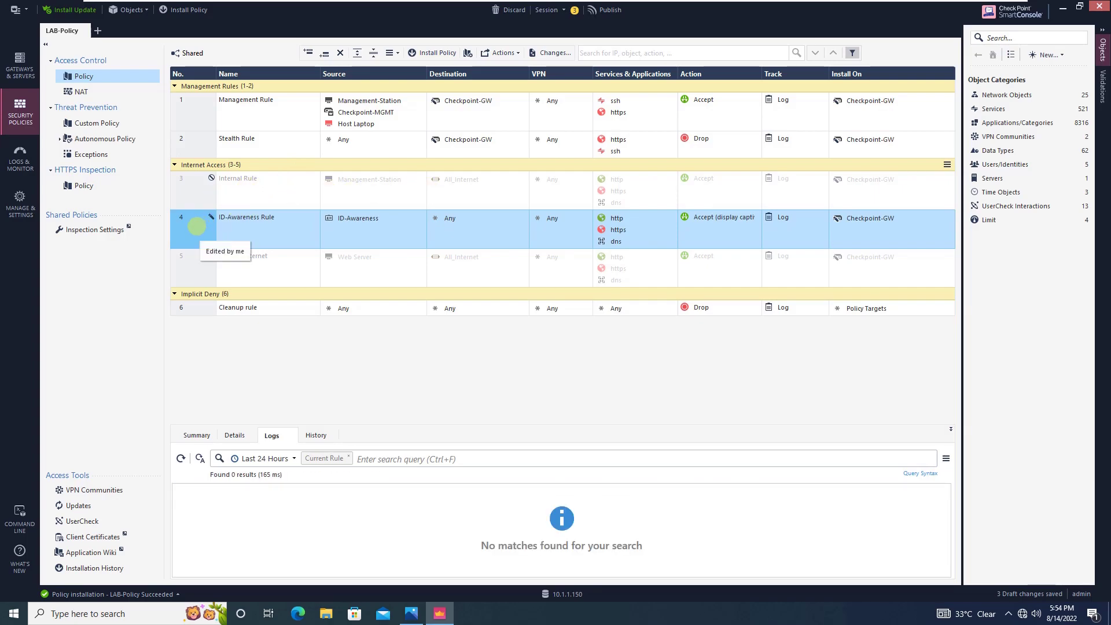
right_click(196, 227)
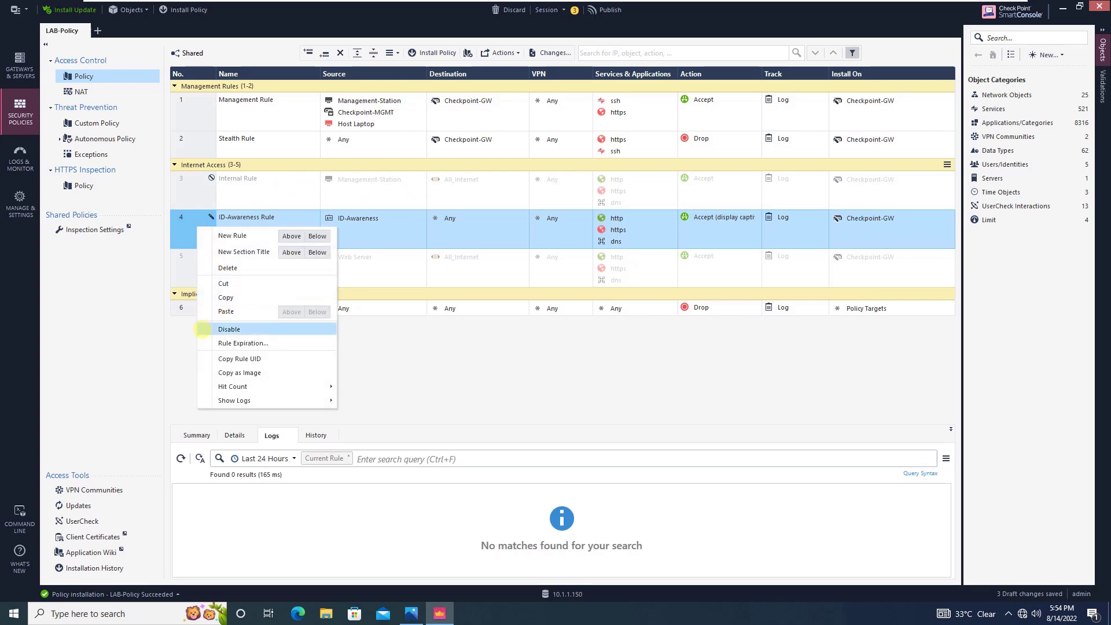
click(229, 329)
Step: Re-enable the disabled Internal Rule in the Internet Access section
click(194, 191)
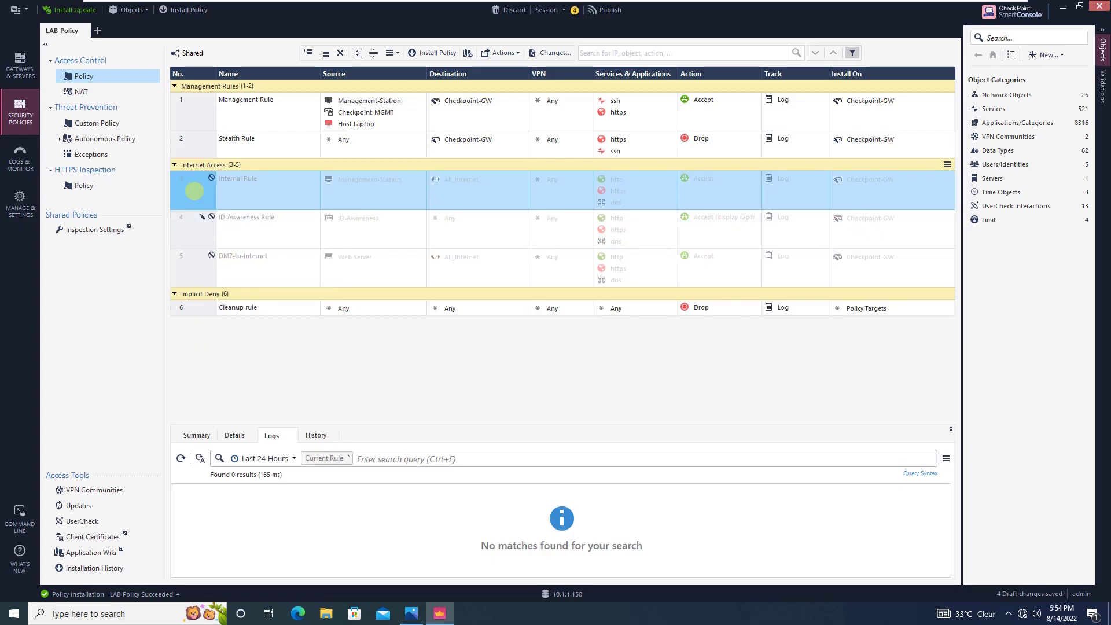
right_click(194, 191)
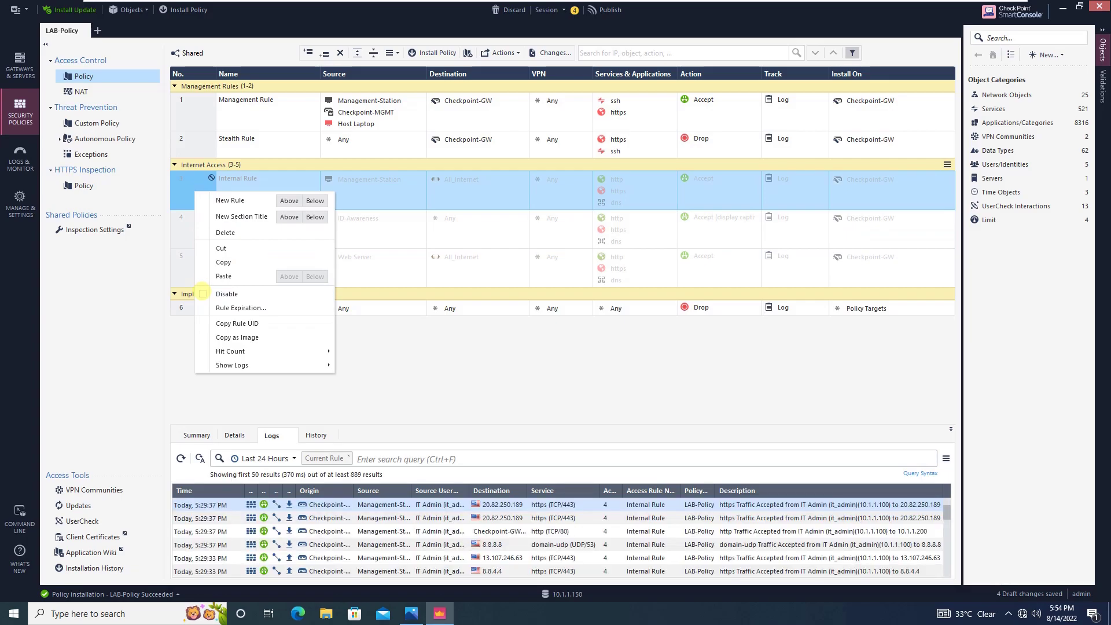
click(202, 293)
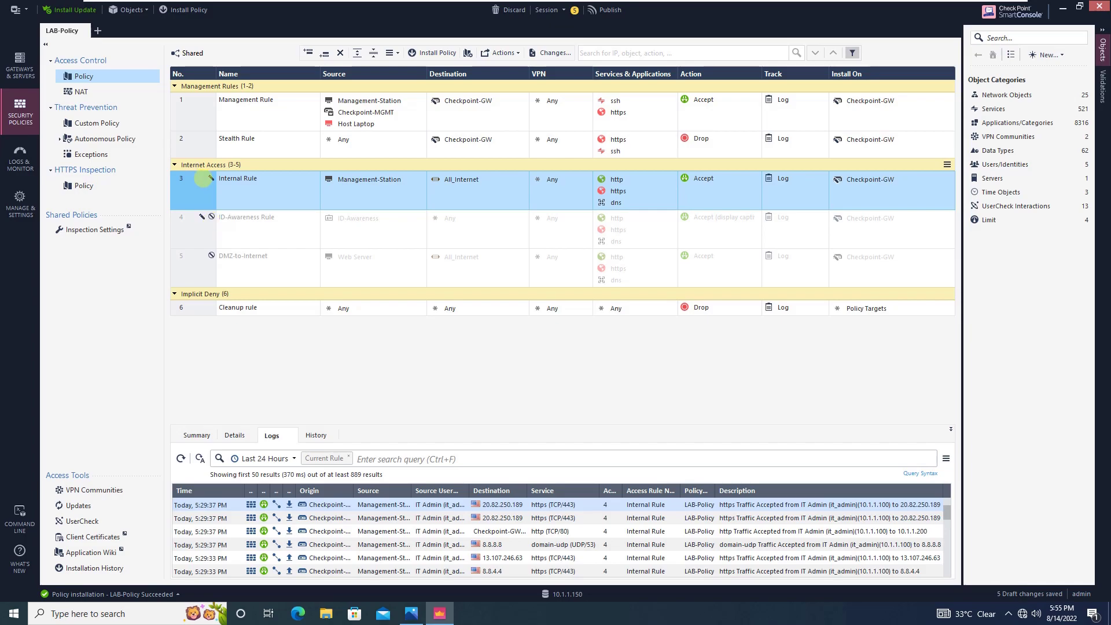
Step: Publish the draft changes and install LAB-Policy on Checkpoint-GW with both Access Control and Threat Prevention
click(189, 11)
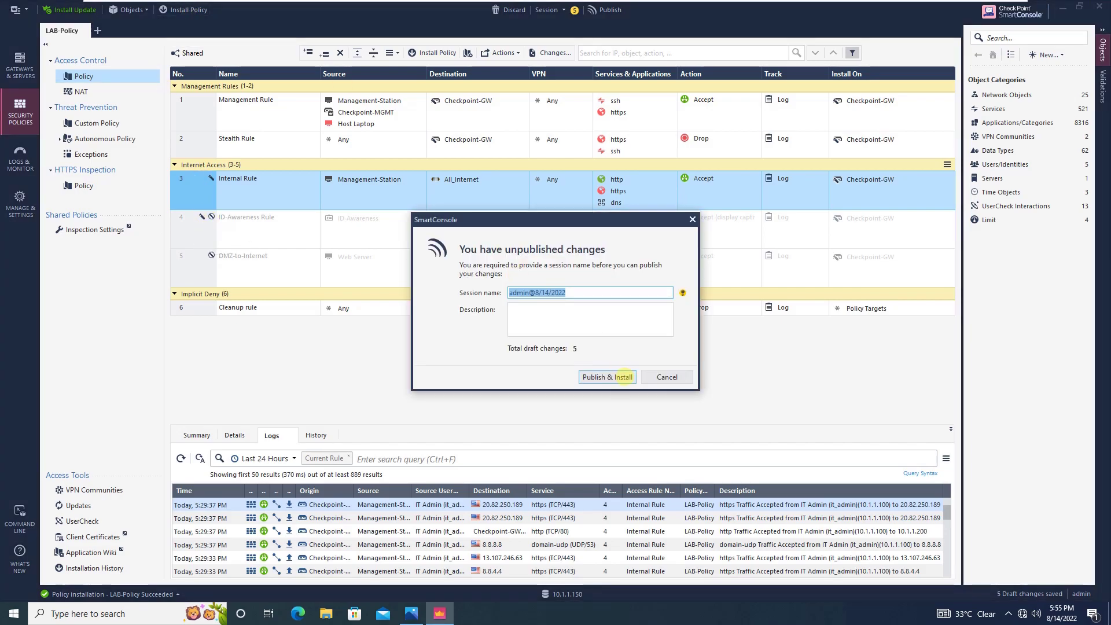
click(622, 377)
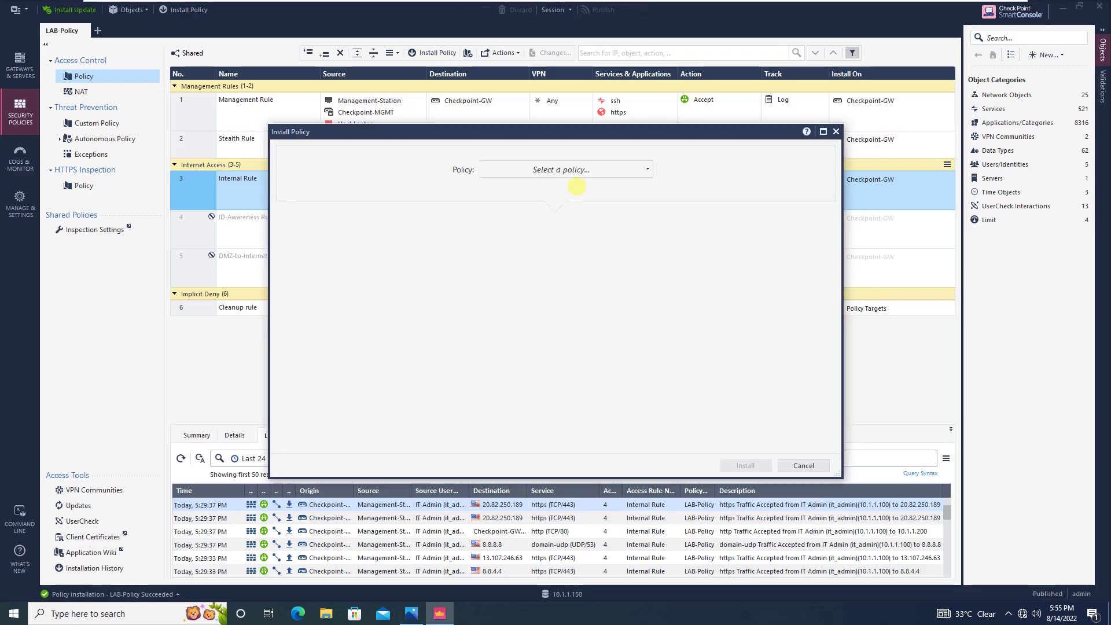
click(570, 168)
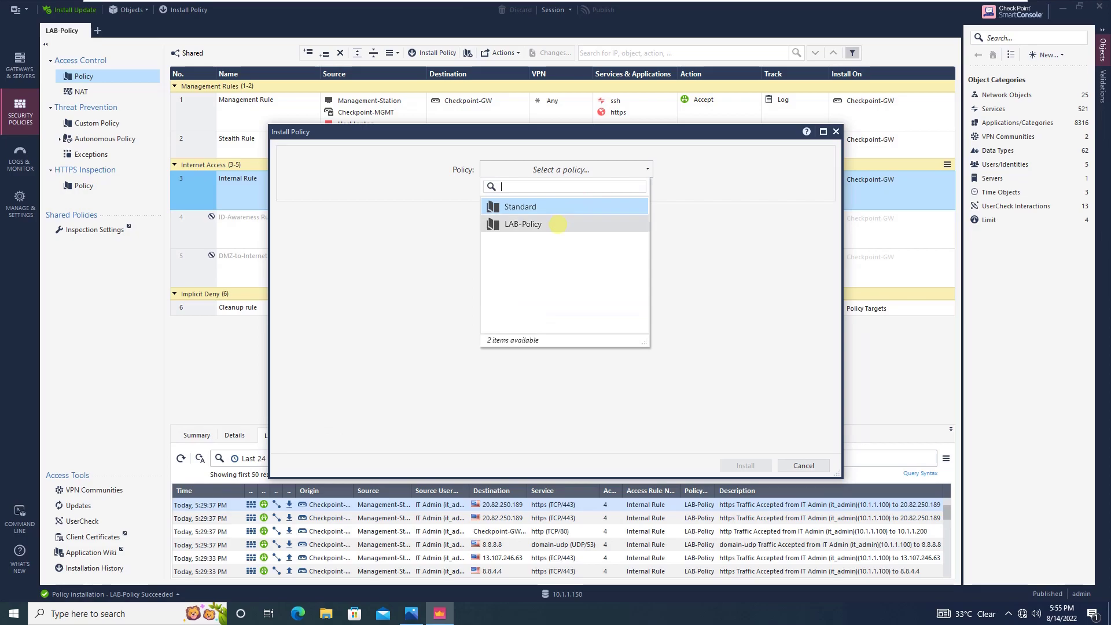
click(557, 224)
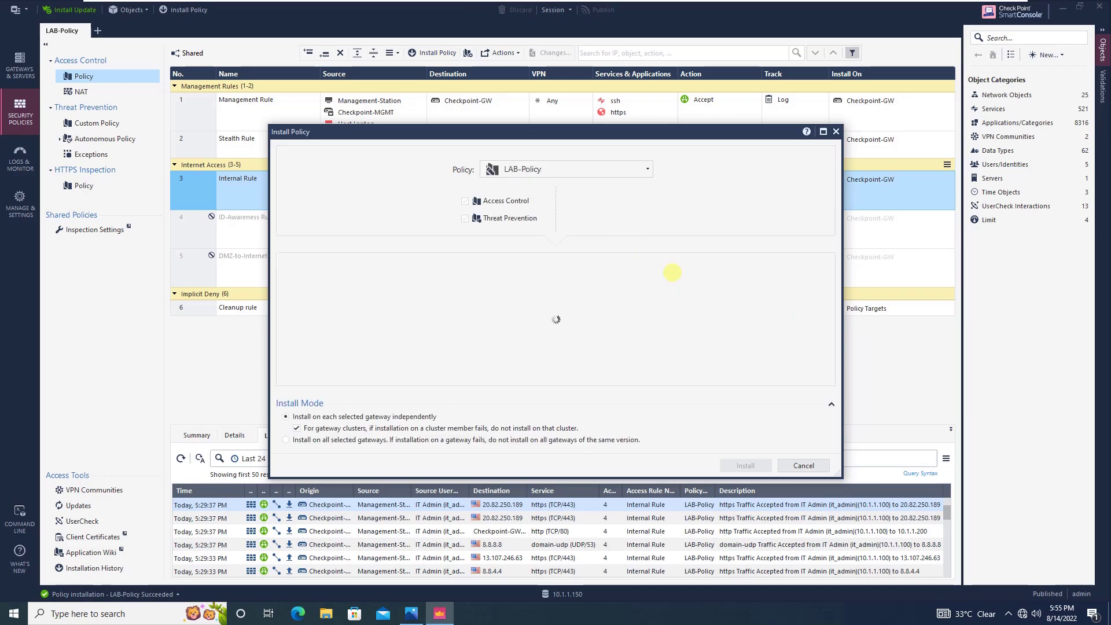
click(748, 465)
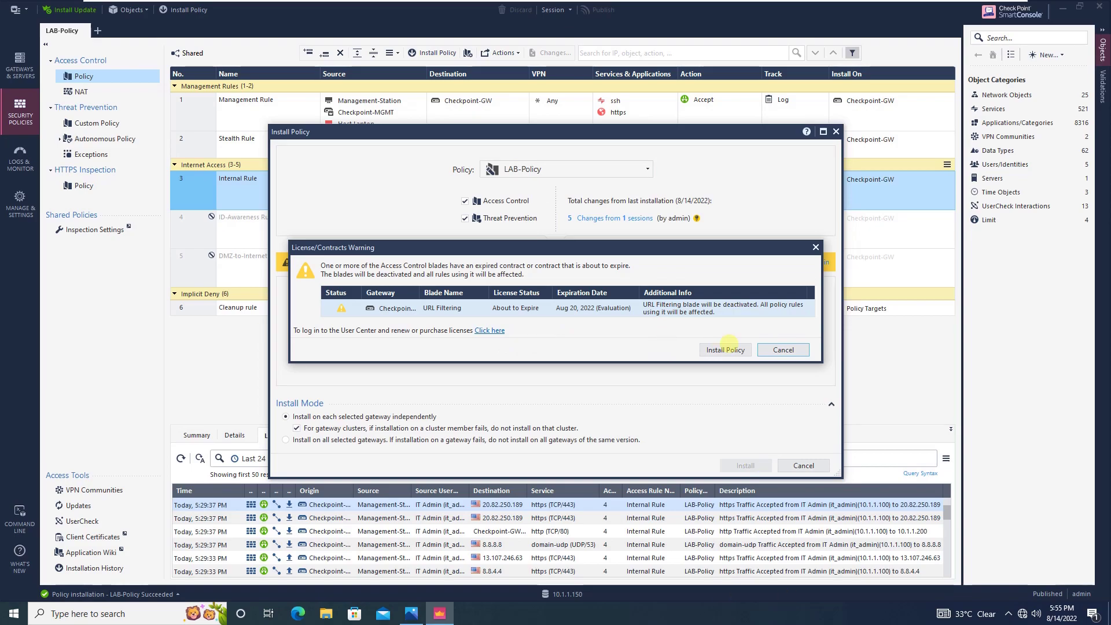
click(725, 349)
click(740, 350)
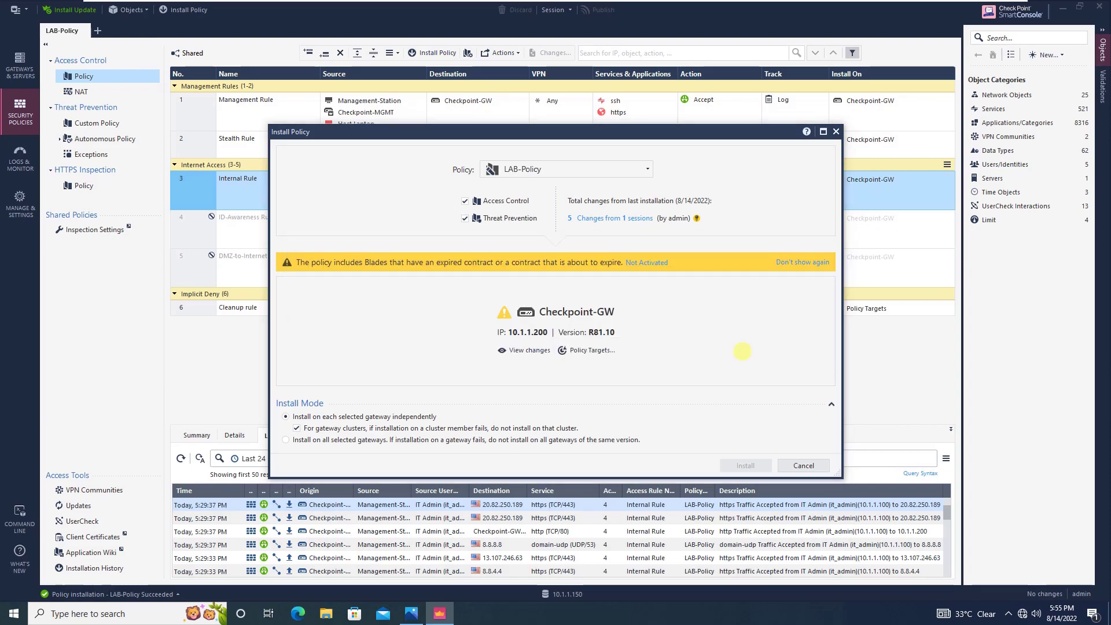
click(746, 464)
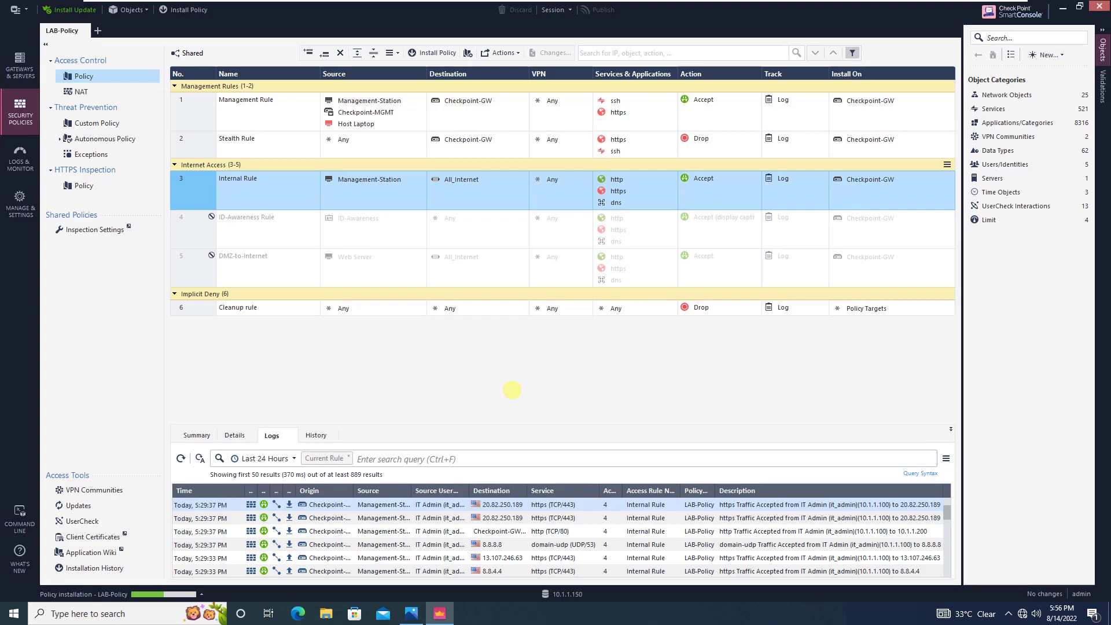
Step: Take the Management Station virtual machine out of full-screen mode in VMware Workstation
mouse_move(440, 6)
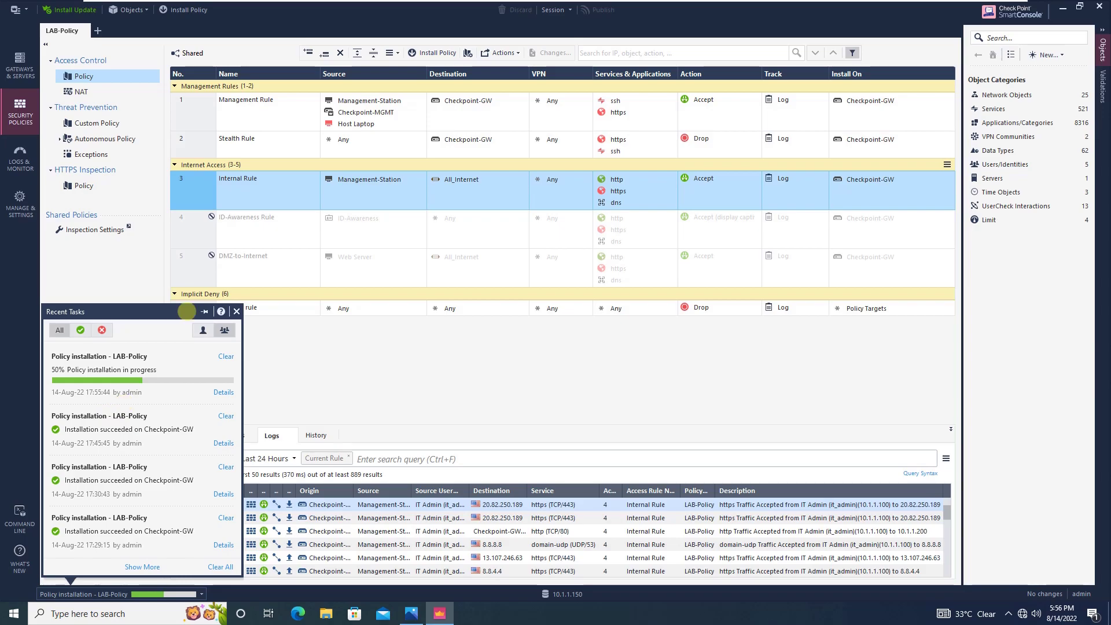
mouse_move(406, 2)
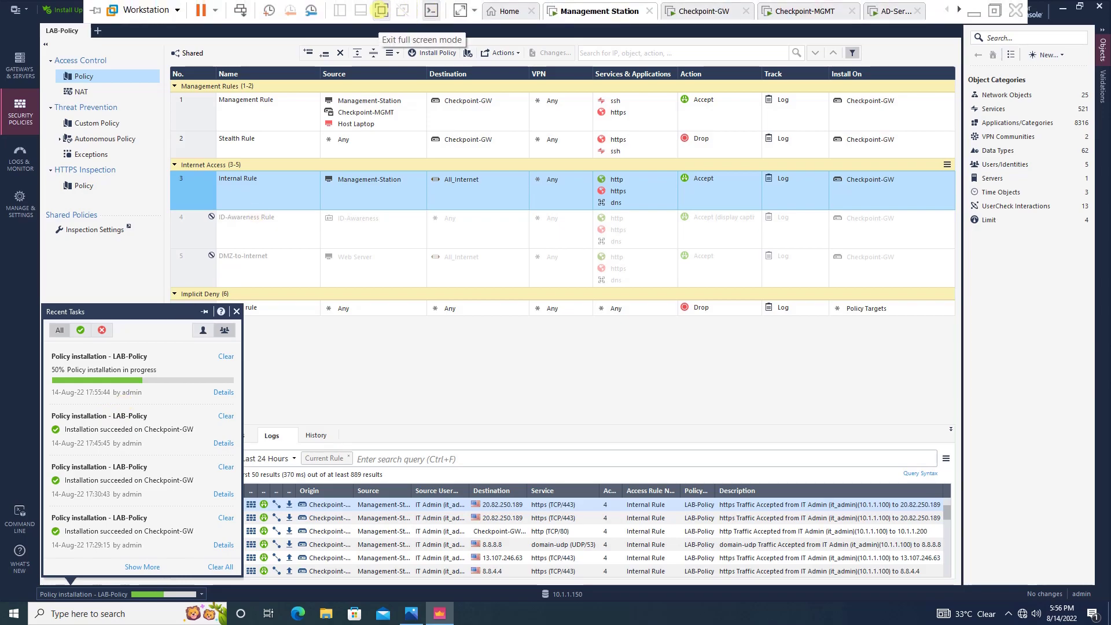
click(381, 10)
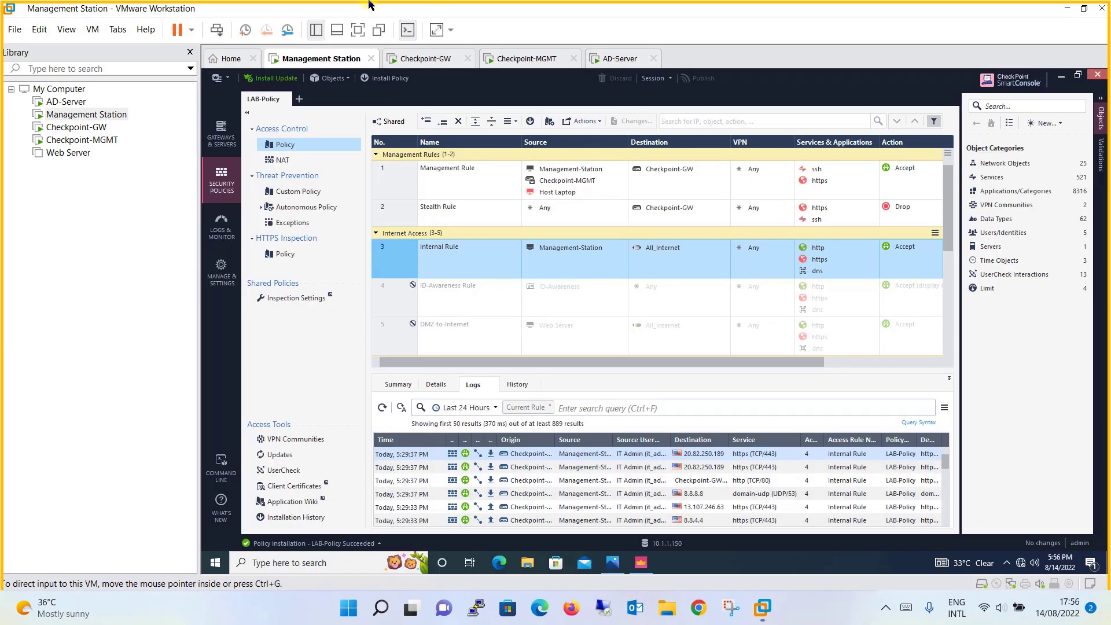
Step: Put the Management Station virtual machine back into full-screen mode so its desktop fills the whole display
click(359, 24)
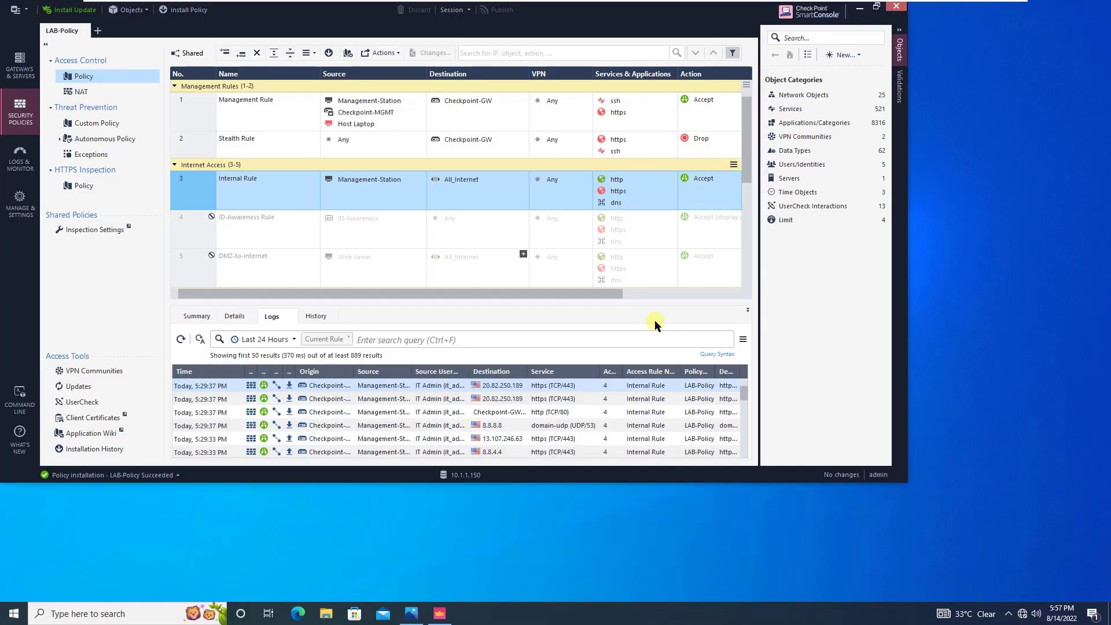
mouse_move(746, 3)
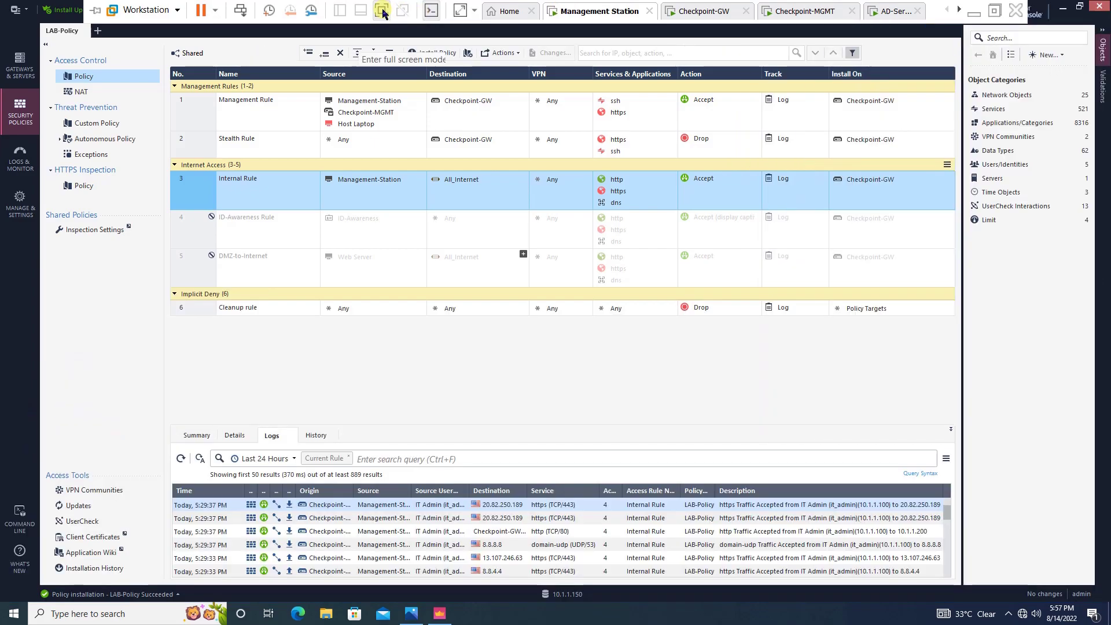
click(383, 10)
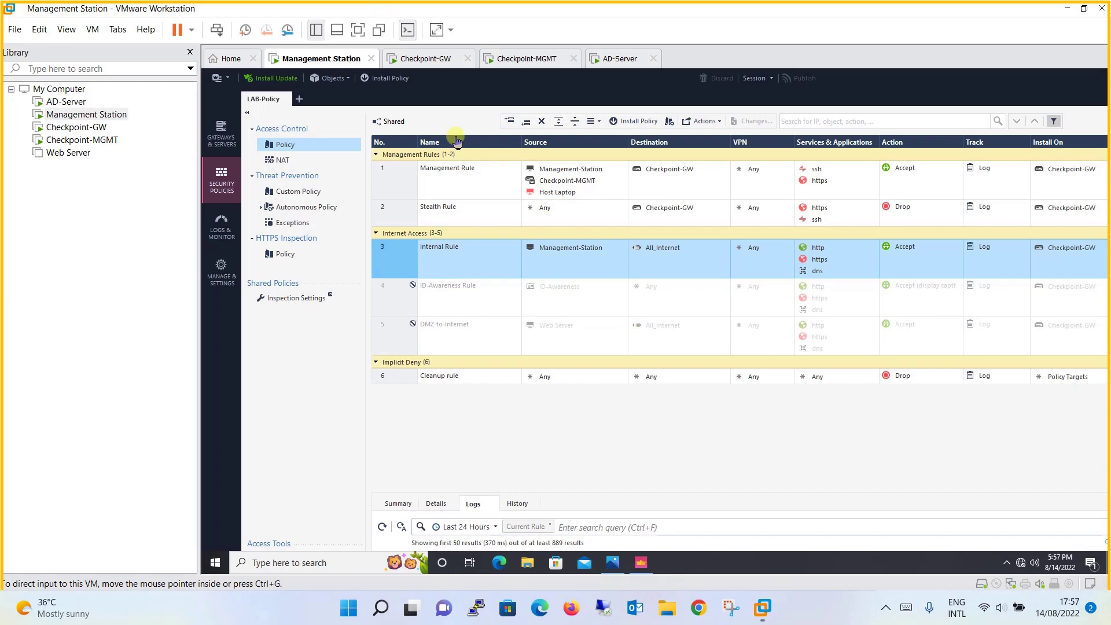
click(357, 31)
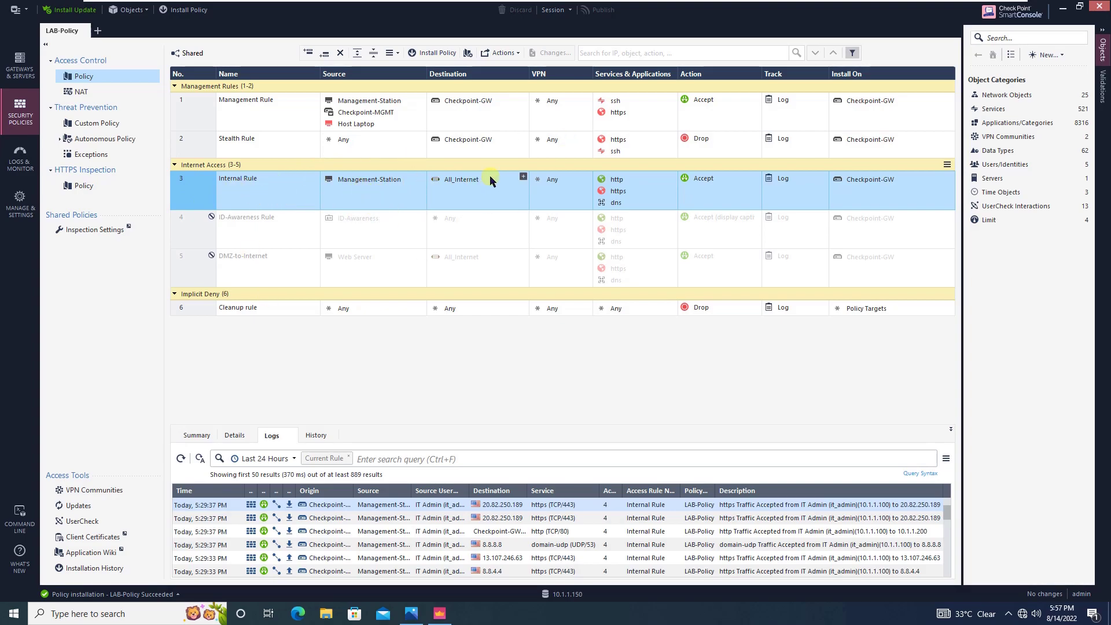
Step: Review the Management-Station's path through the firewall gateway to the internet in the CP Lab.PNG network diagram, and return to SmartConsole
click(406, 616)
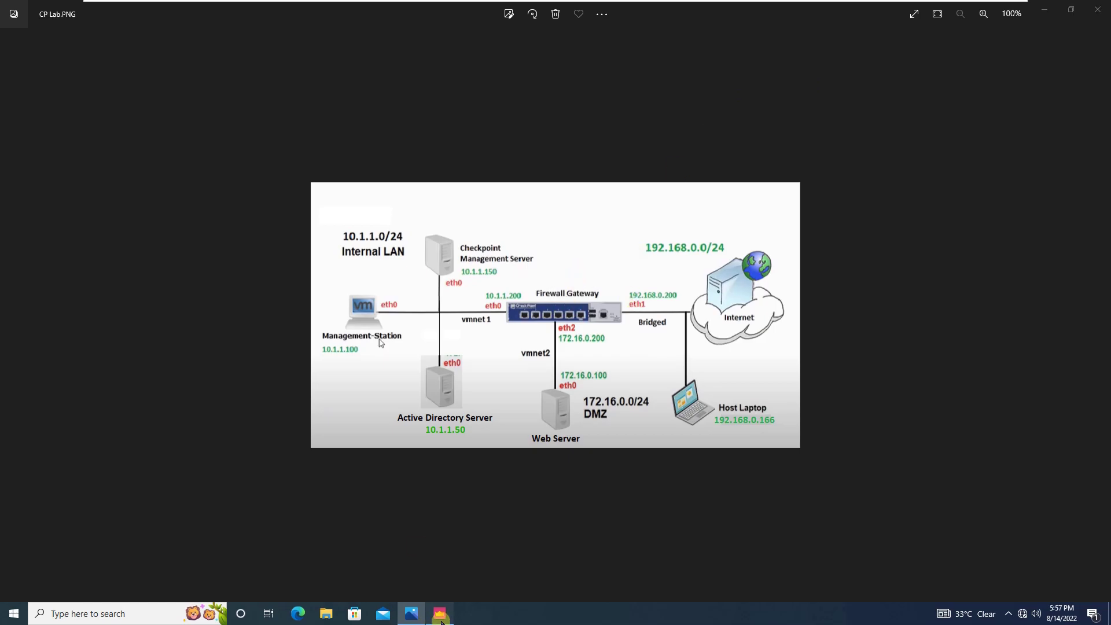
click(440, 614)
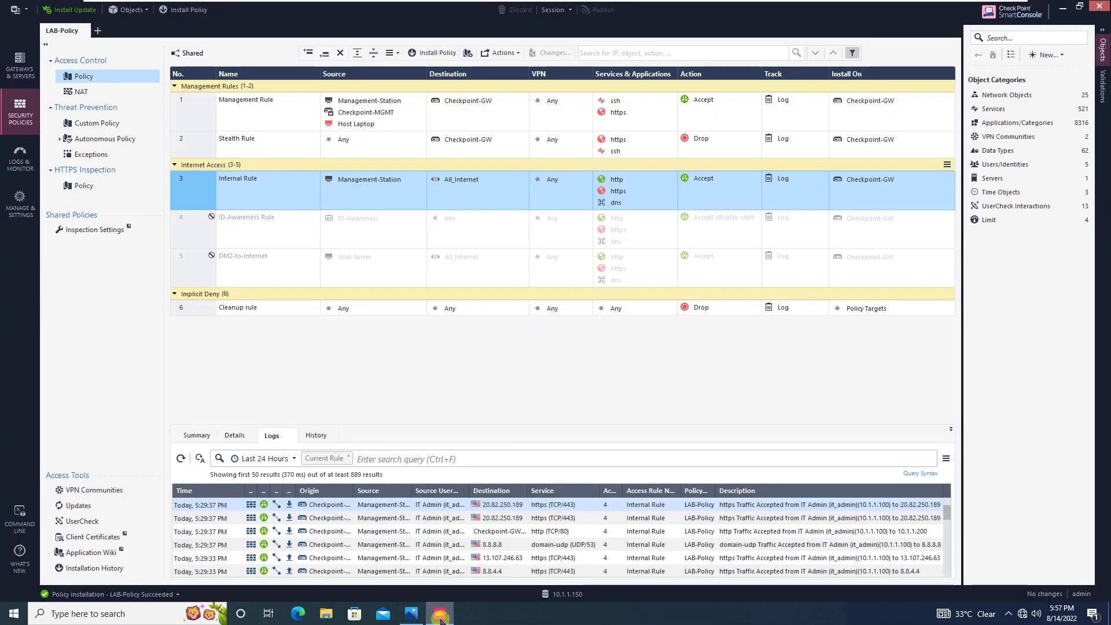
click(441, 616)
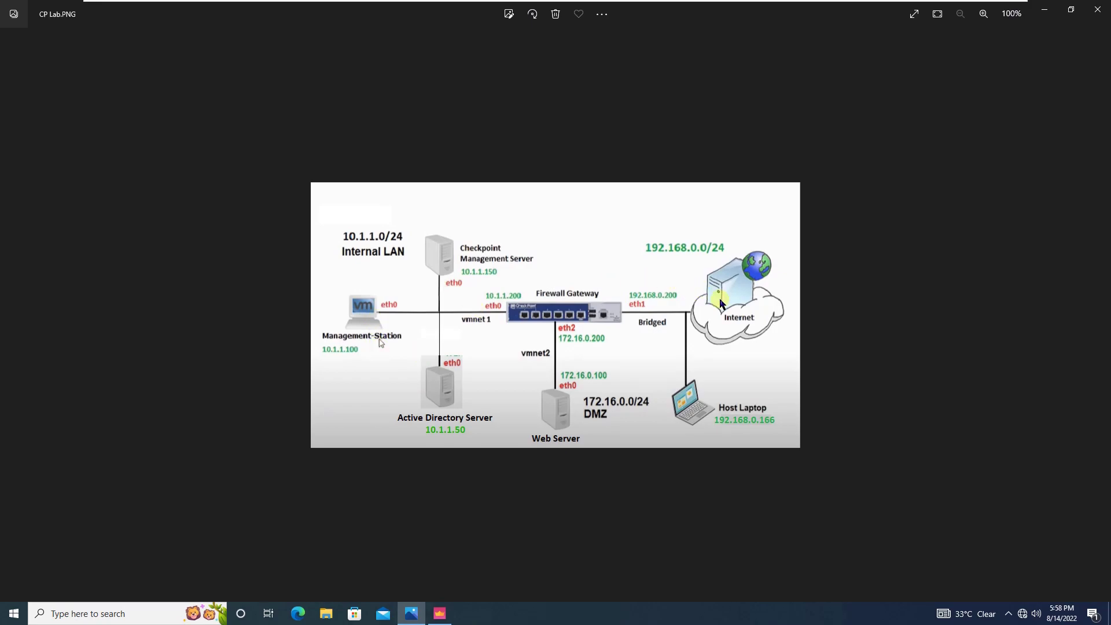
click(440, 614)
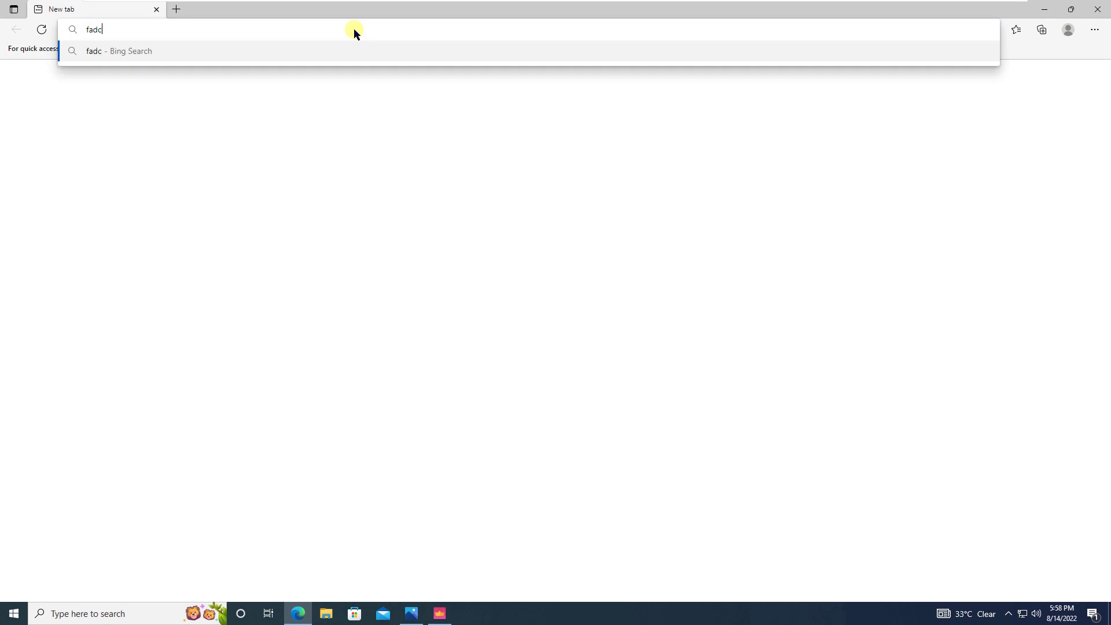
text(dc)
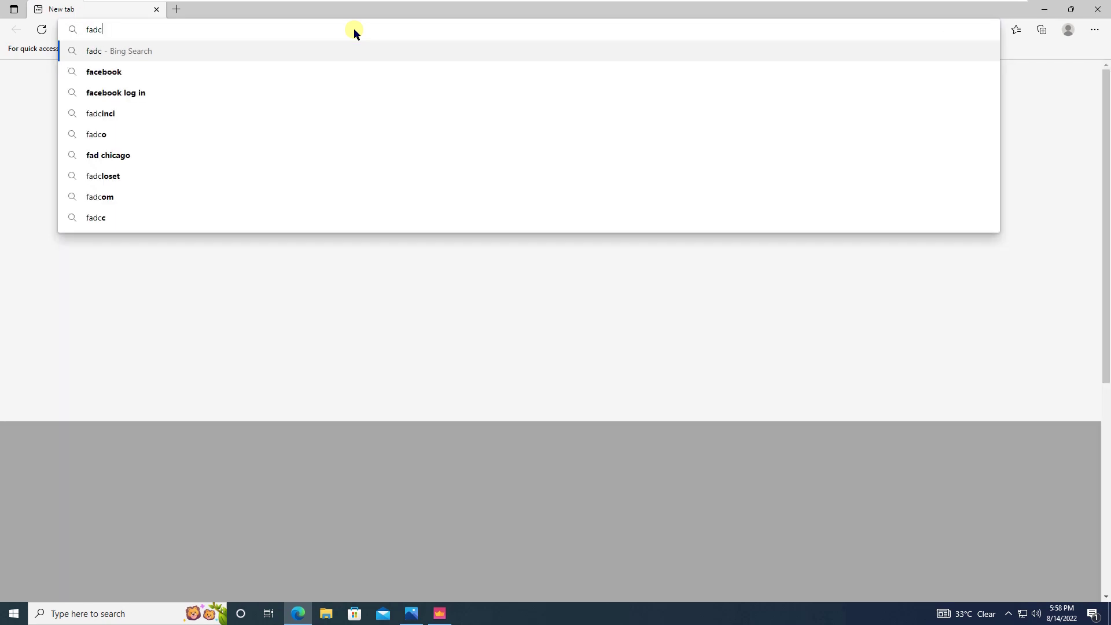
key(BackSpace)
key(BackSpace)
text(ce)
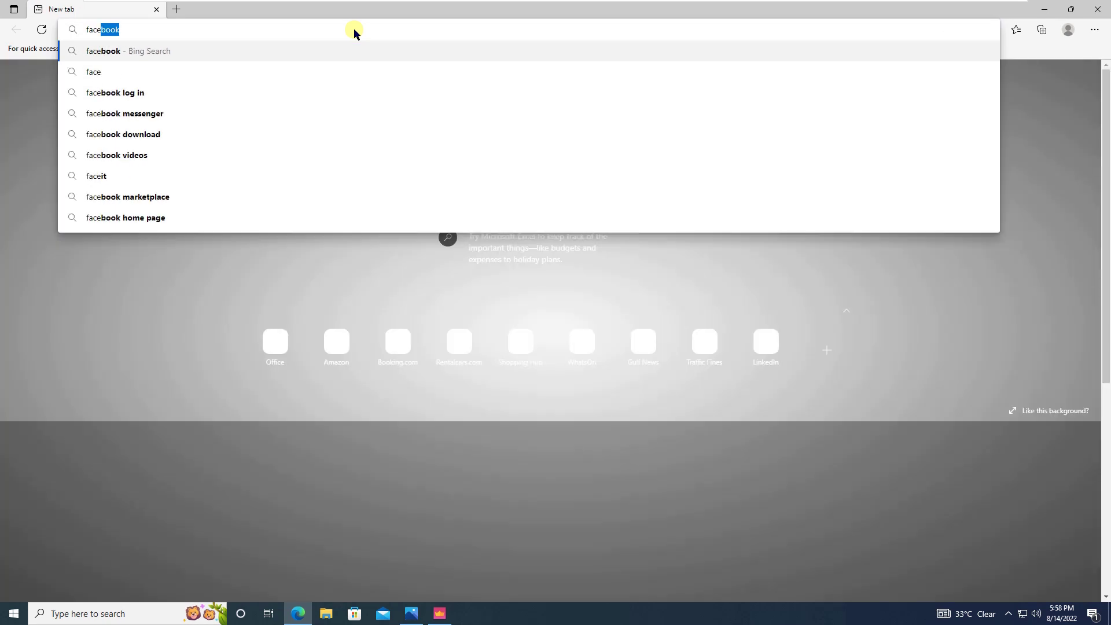
text(book)
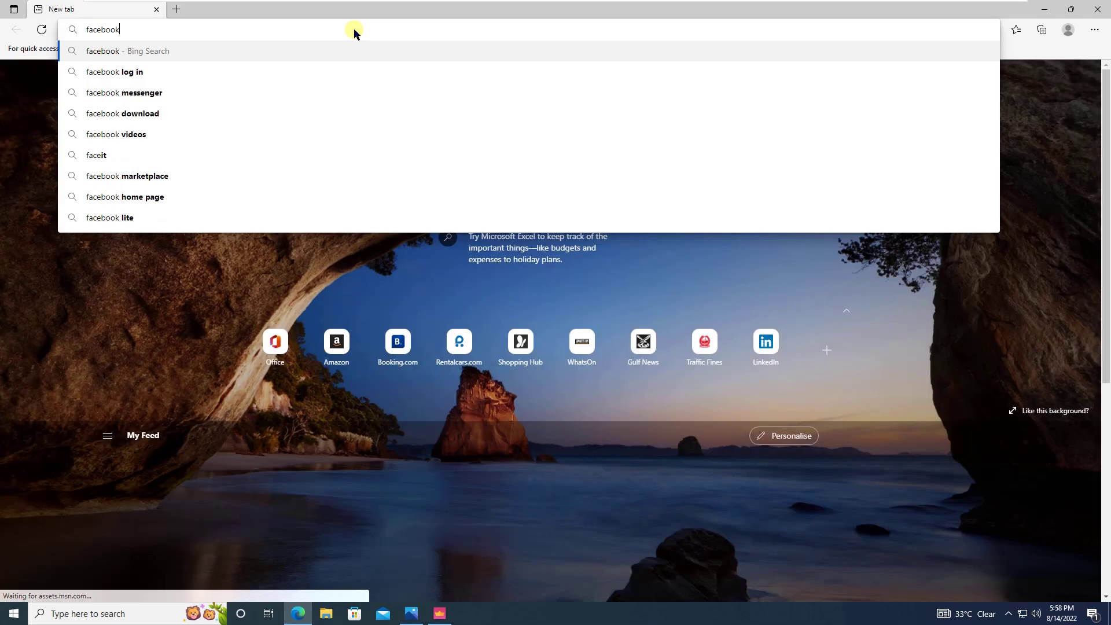
key(Return)
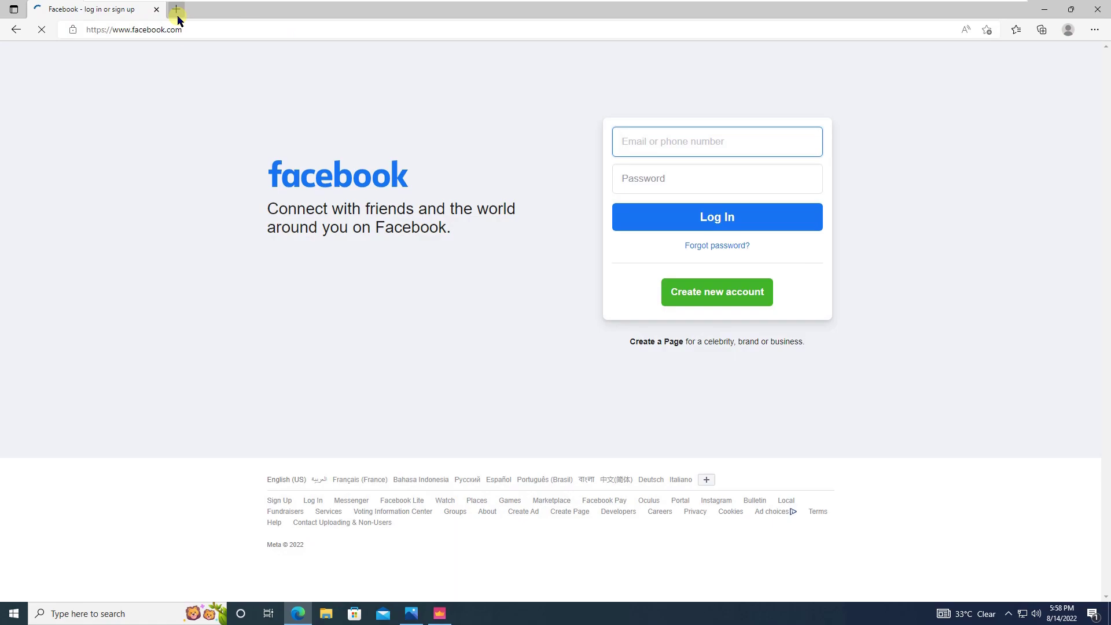
click(179, 33)
text(google)
key(Return)
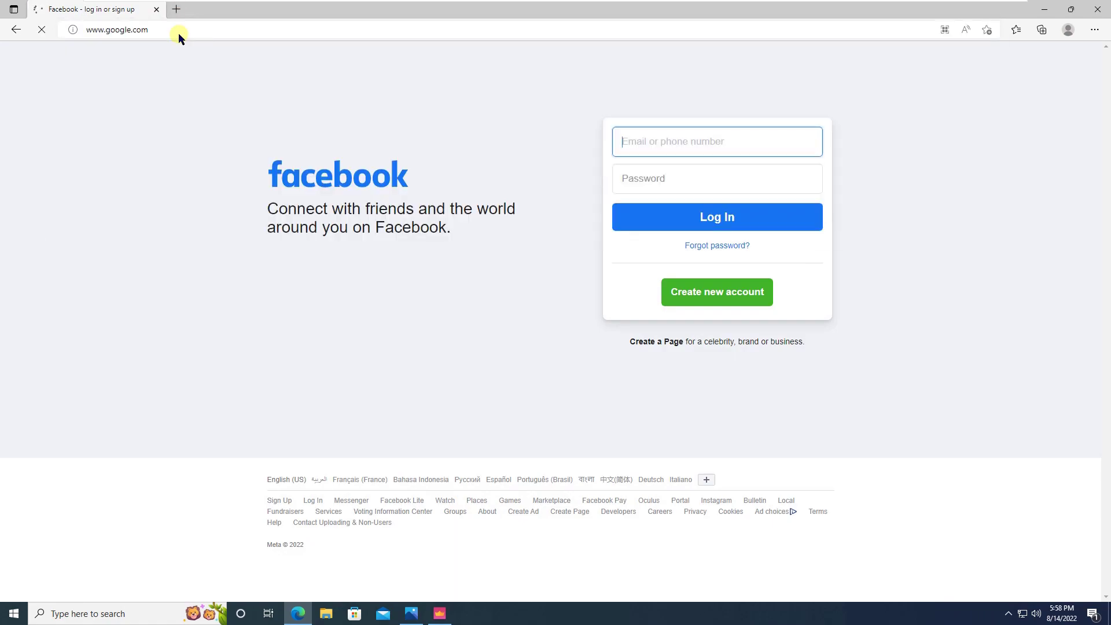
click(178, 33)
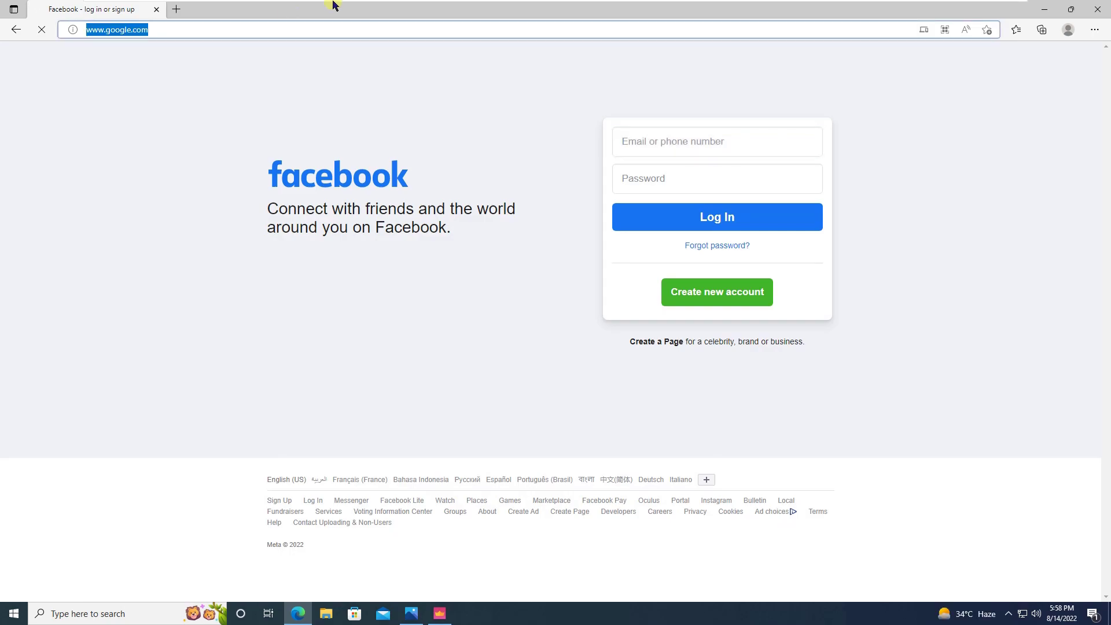
text(yahoo)
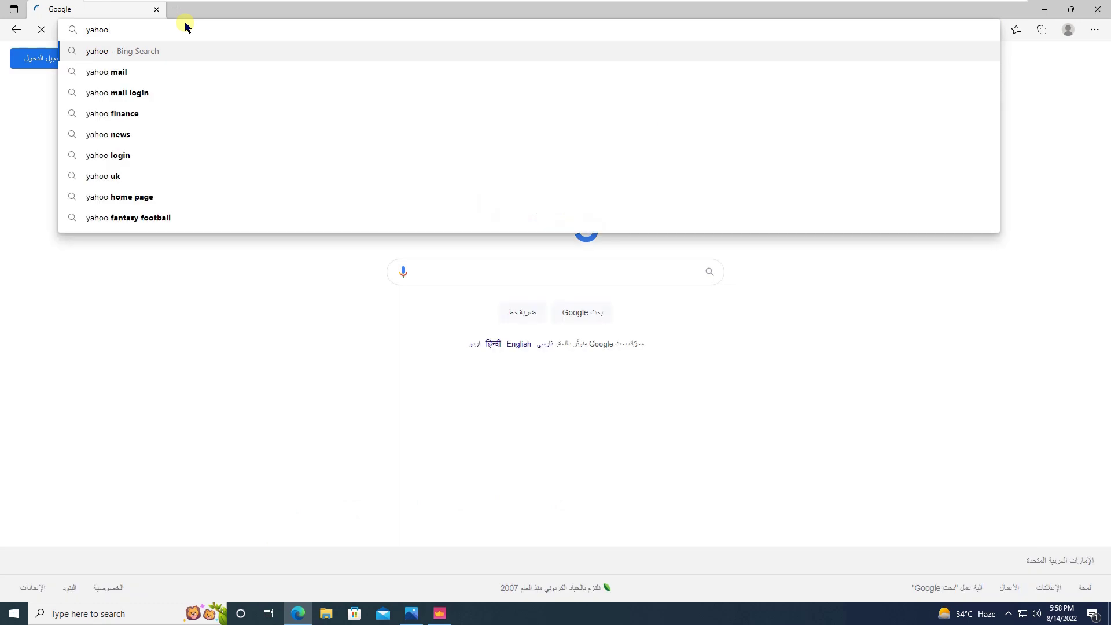
key(Return)
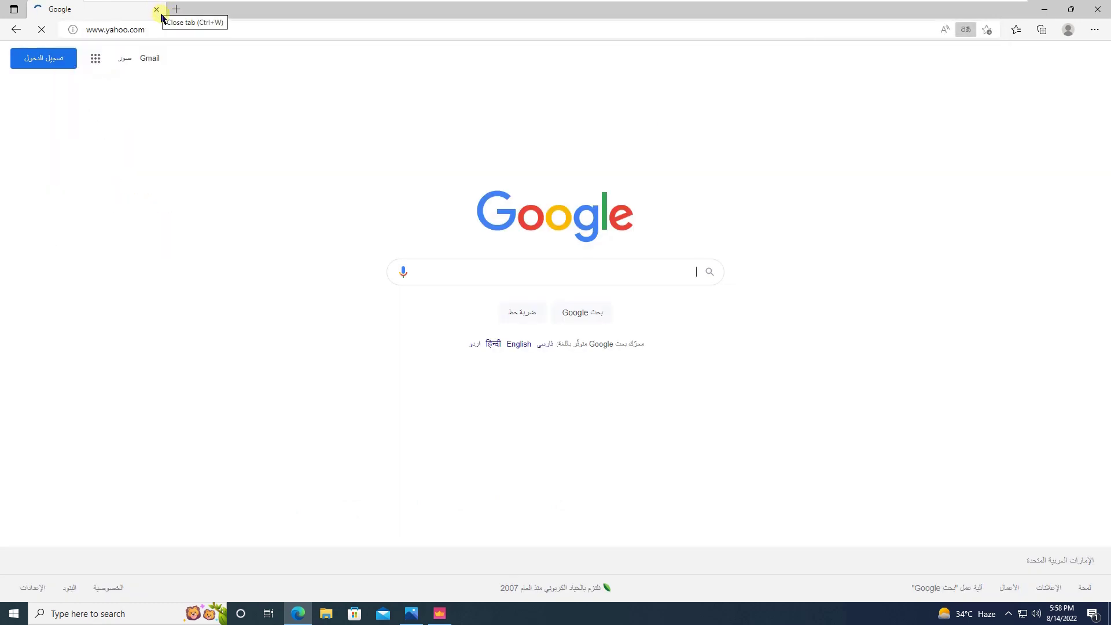
click(161, 16)
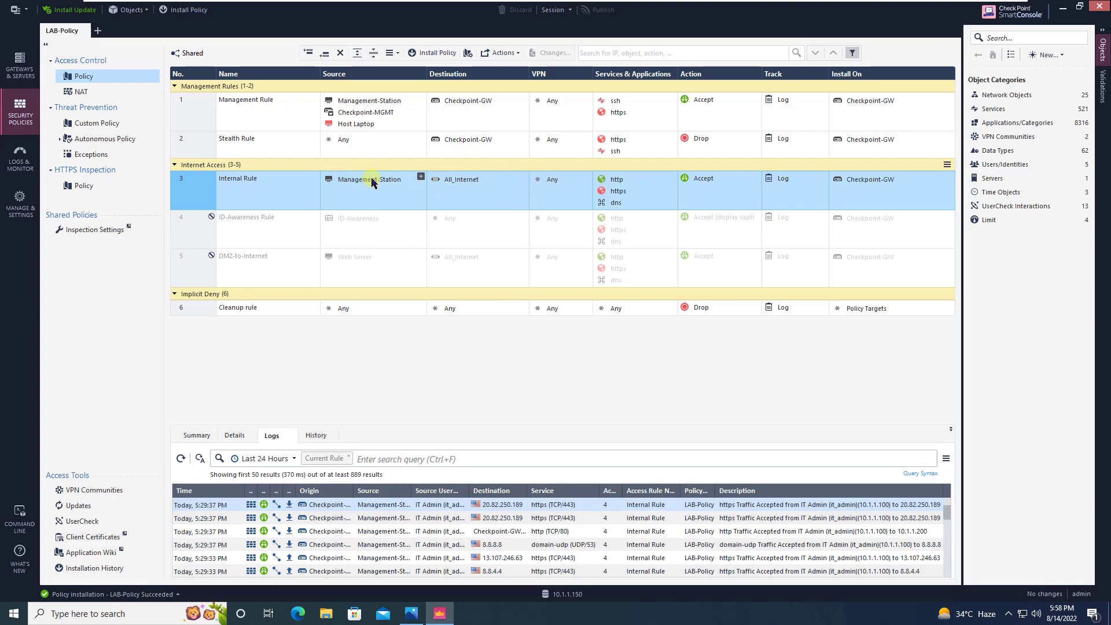
Step: In SmartConsole, check the Internal Rule's source host details and compare them with the CP Lab.PNG network diagram
mouse_move(372, 182)
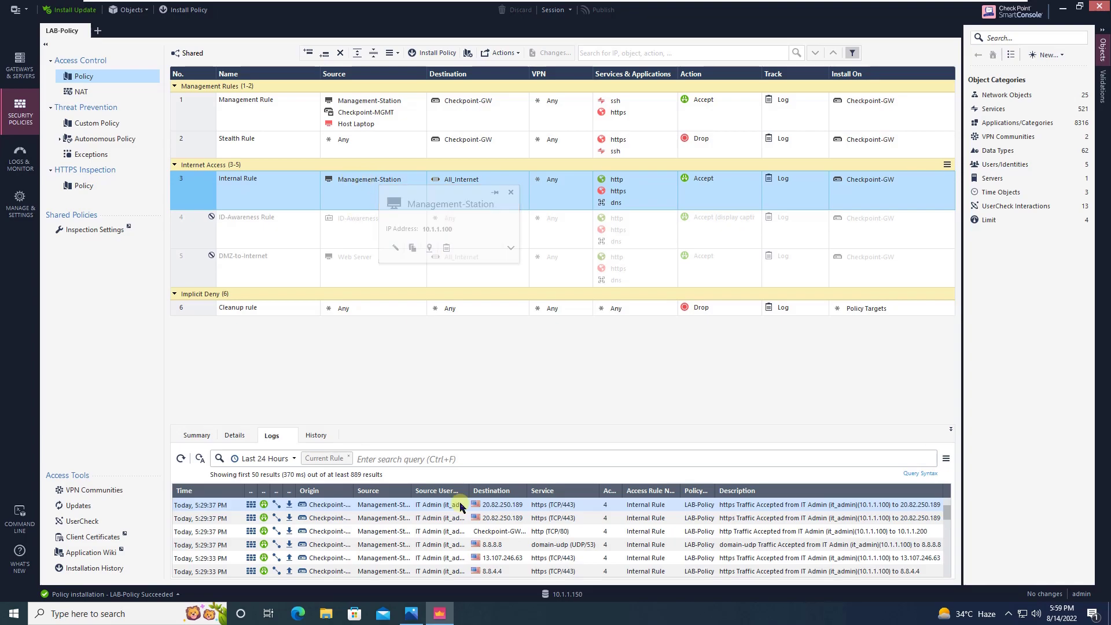
click(414, 615)
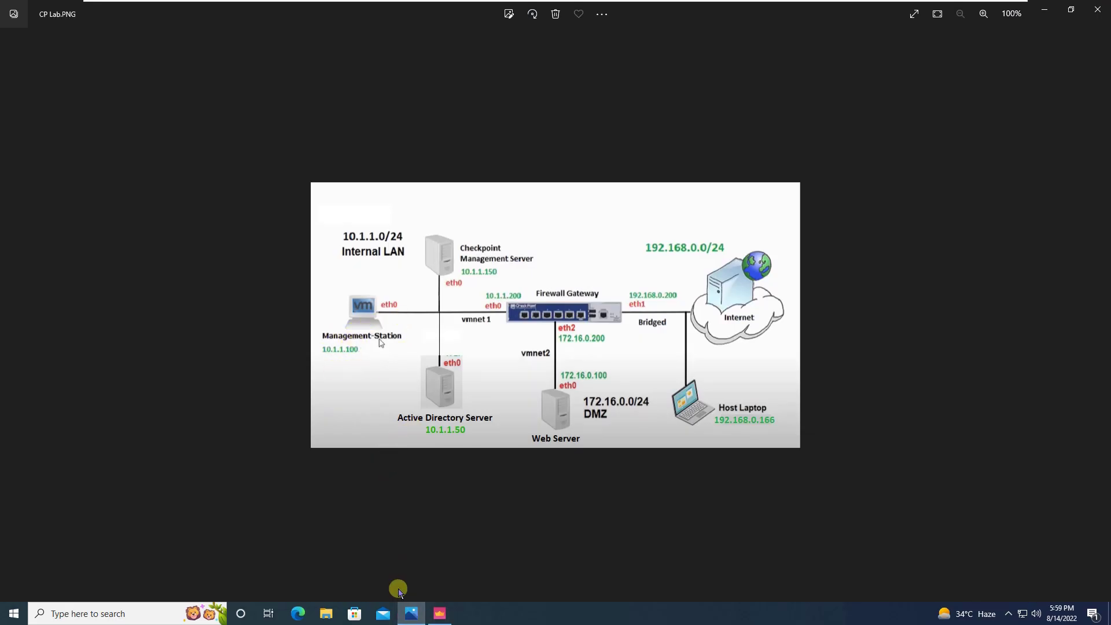
click(411, 617)
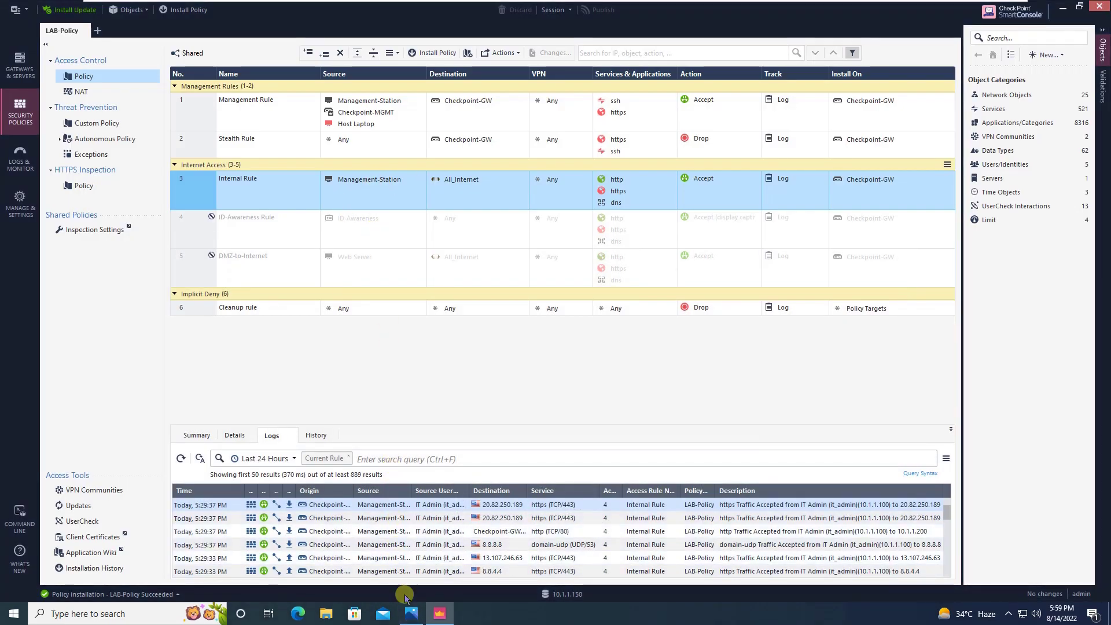
click(411, 615)
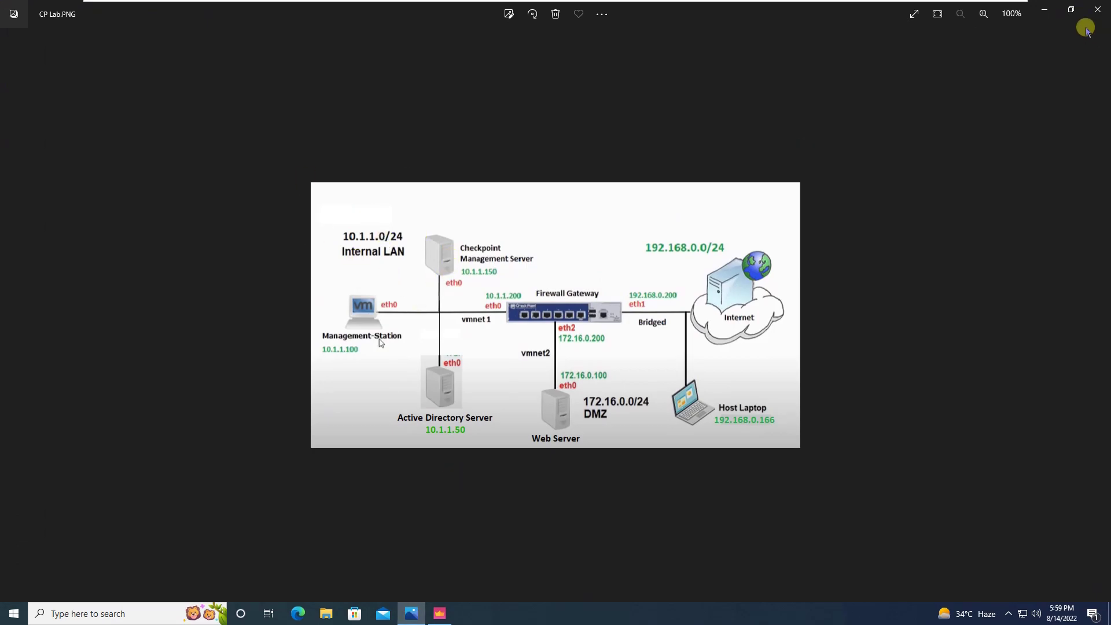
click(1044, 10)
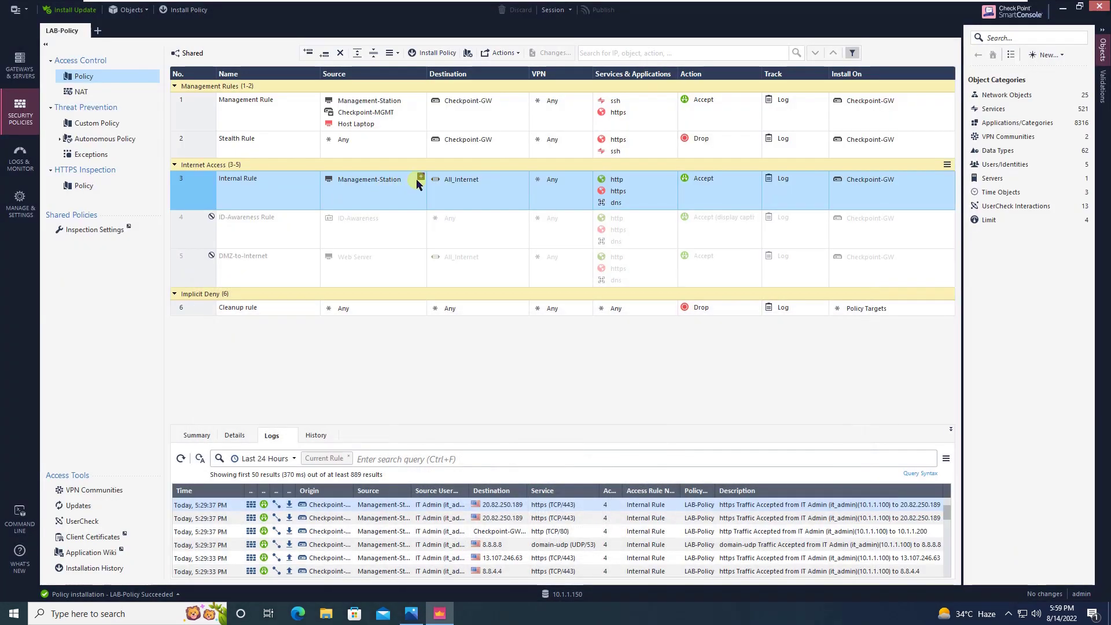
Step: Search for "lan" among the objects available as source for the Internal Rule, and close the list without adding any
click(418, 179)
click(420, 177)
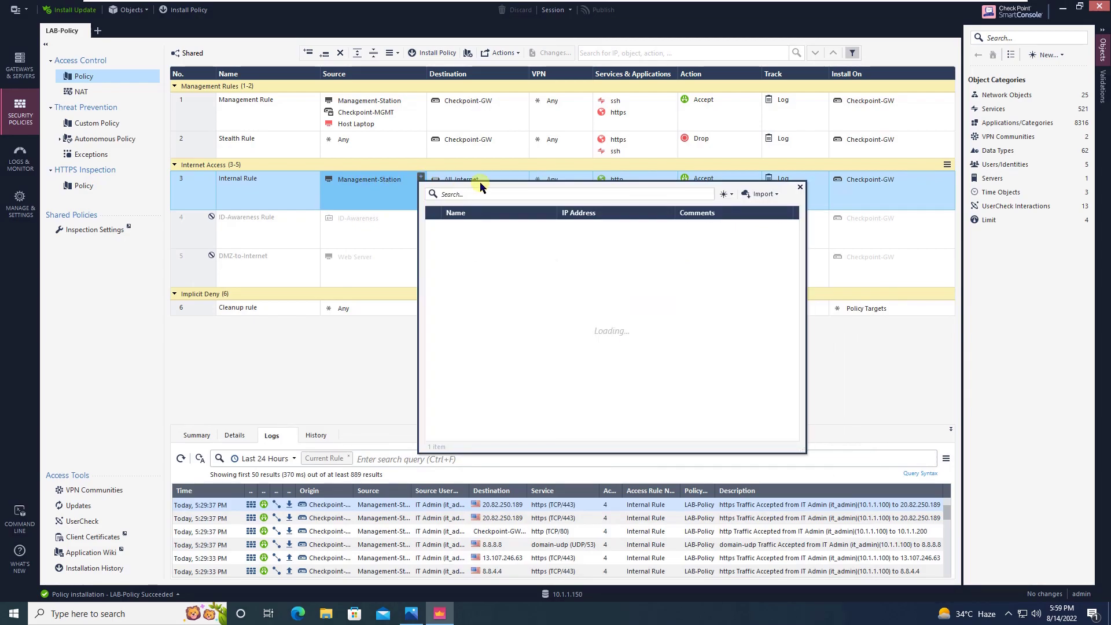
text(lan)
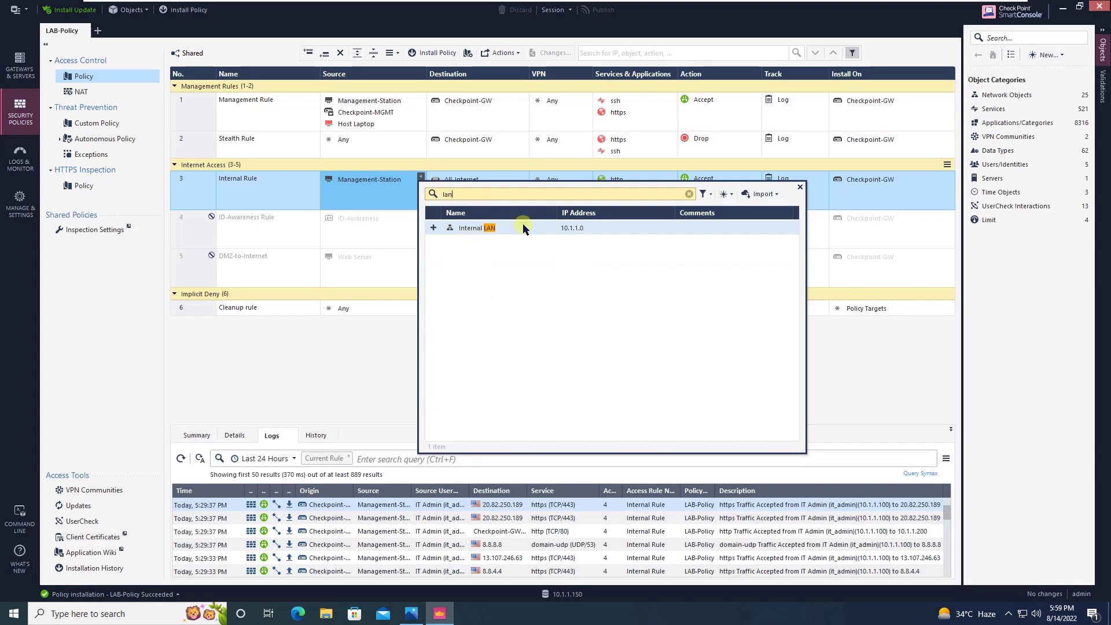
click(361, 194)
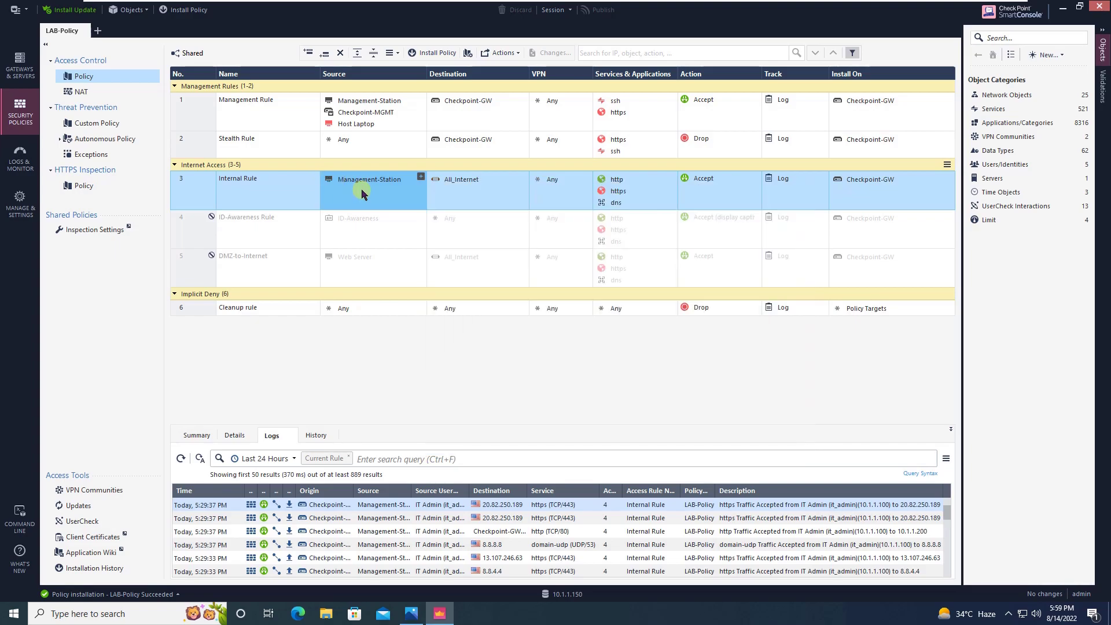
Step: Add a new rule above the Internal Rule in the Internet Access section and name it Block-Website-Rule
right_click(190, 196)
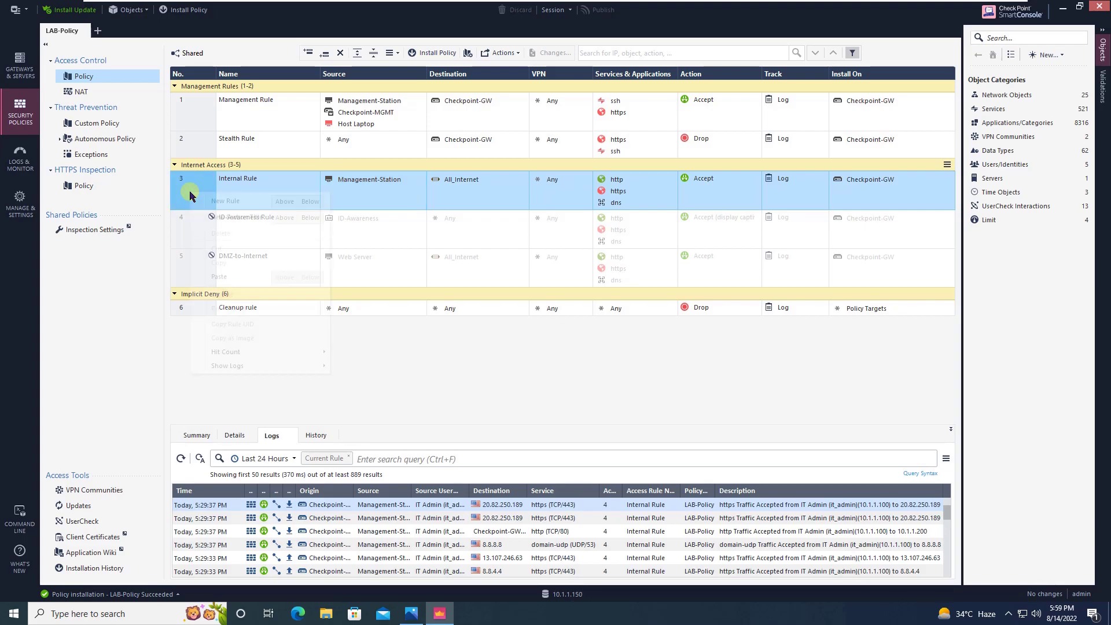
click(283, 202)
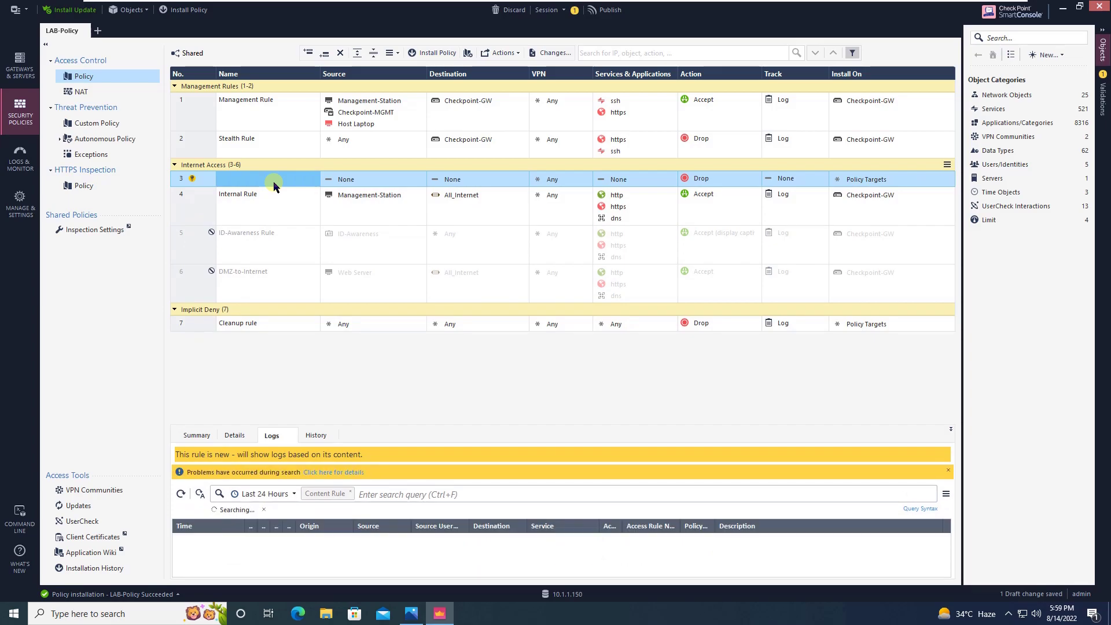
click(269, 184)
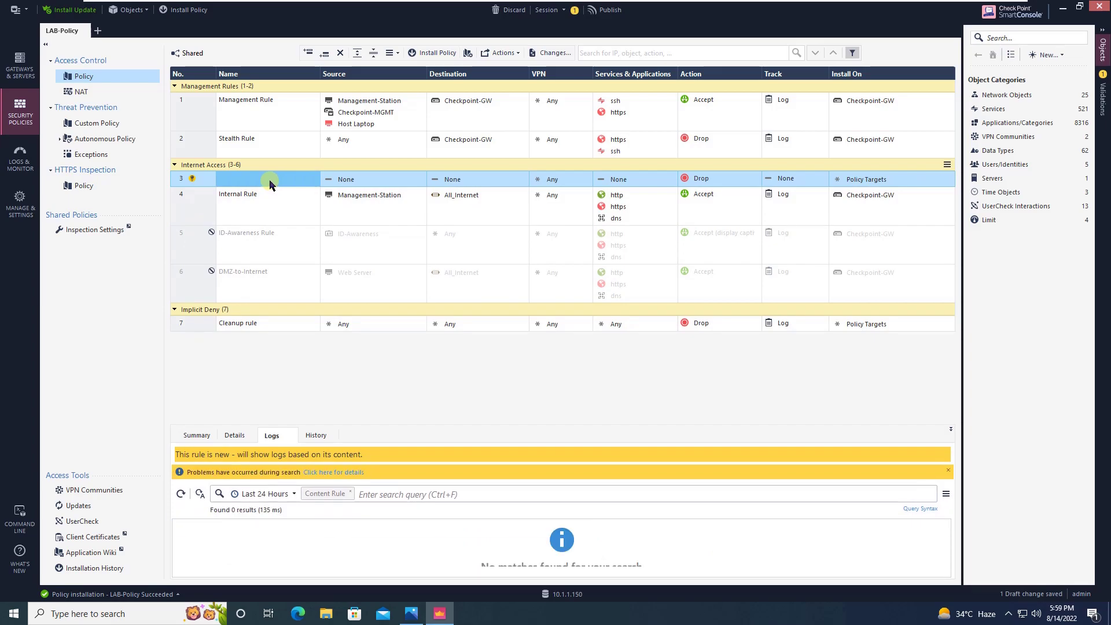
text(B)
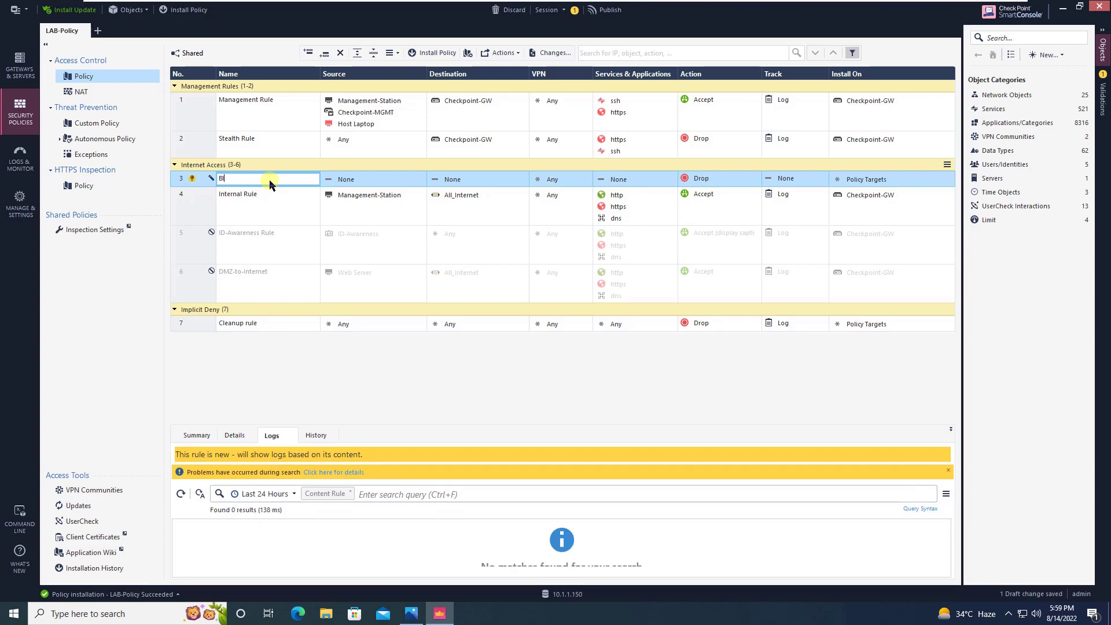
text(lock-Website-Rule)
Step: Set Block-Website-Rule's source to Management-Station and destination to All_Internet by copying both objects from the Internal Rule
click(374, 195)
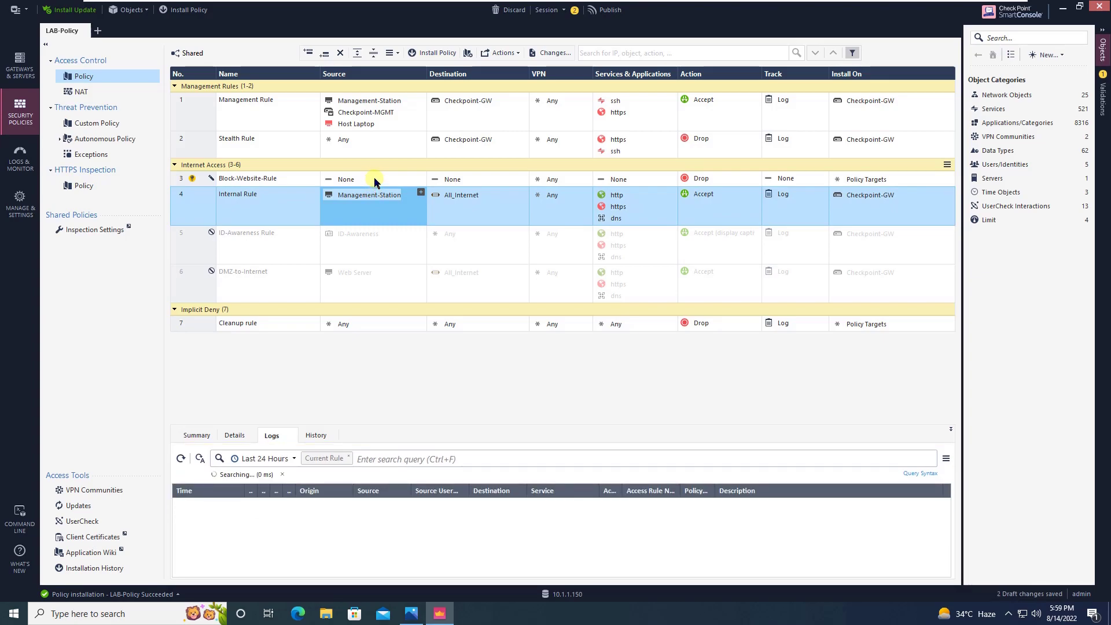
drag(375, 179, 375, 179)
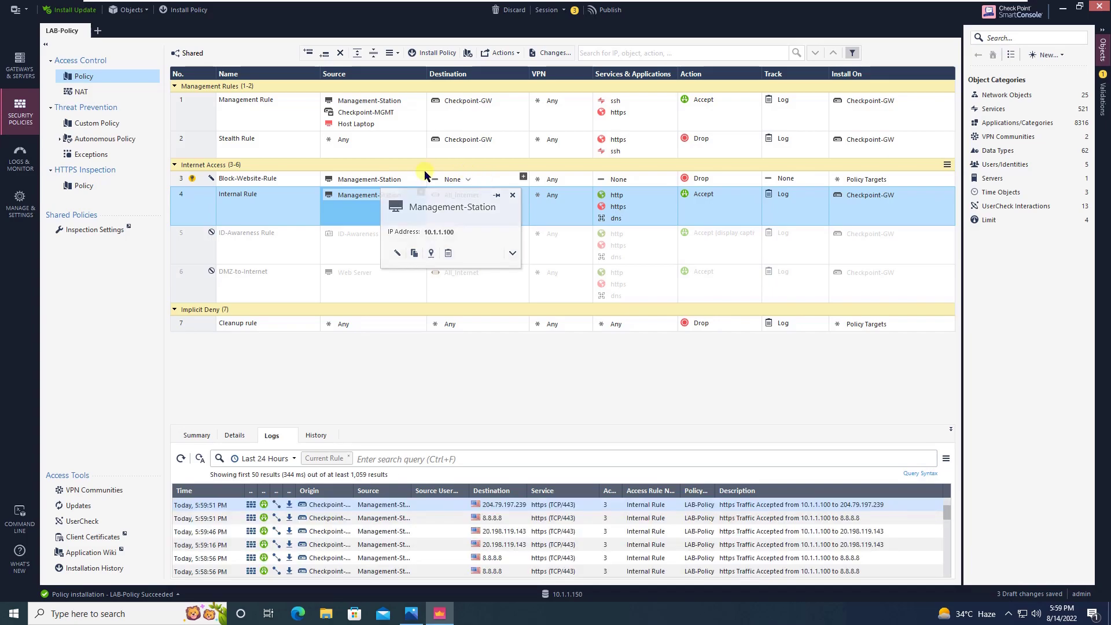
click(470, 198)
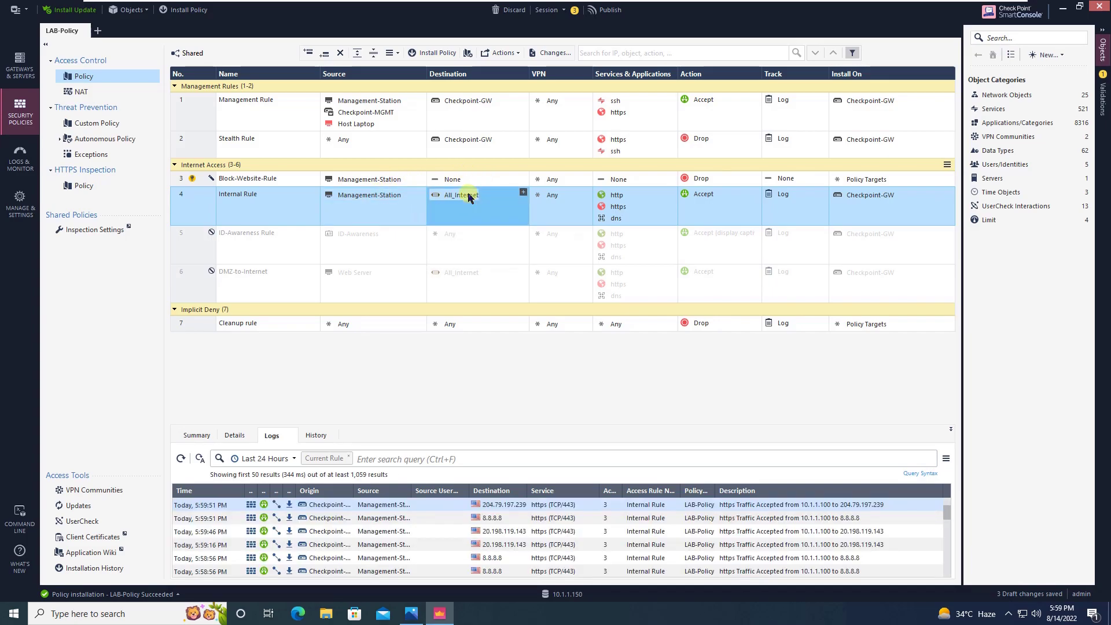
drag(470, 198, 469, 180)
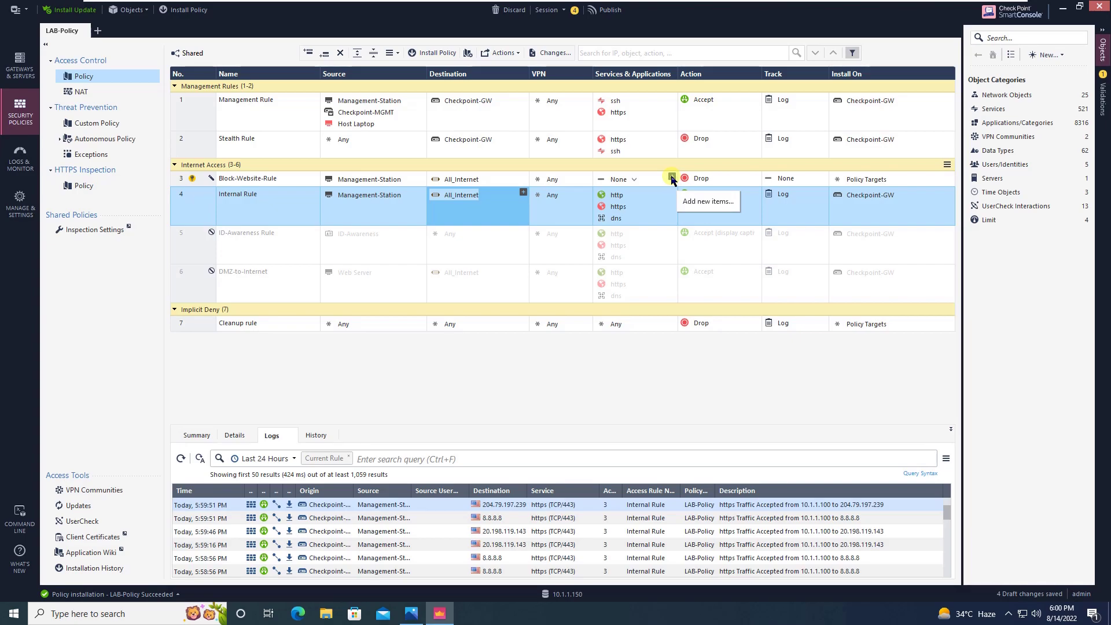
Step: Search the services and applications for "facebook" and add the Facebook application to Block-Website-Rule
click(671, 179)
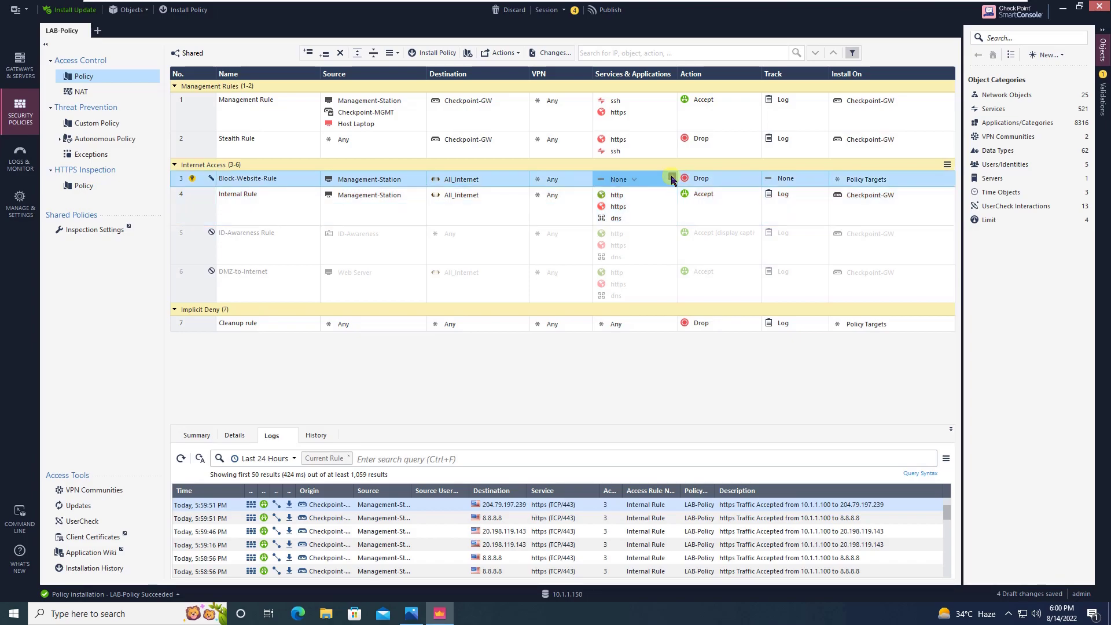
click(672, 180)
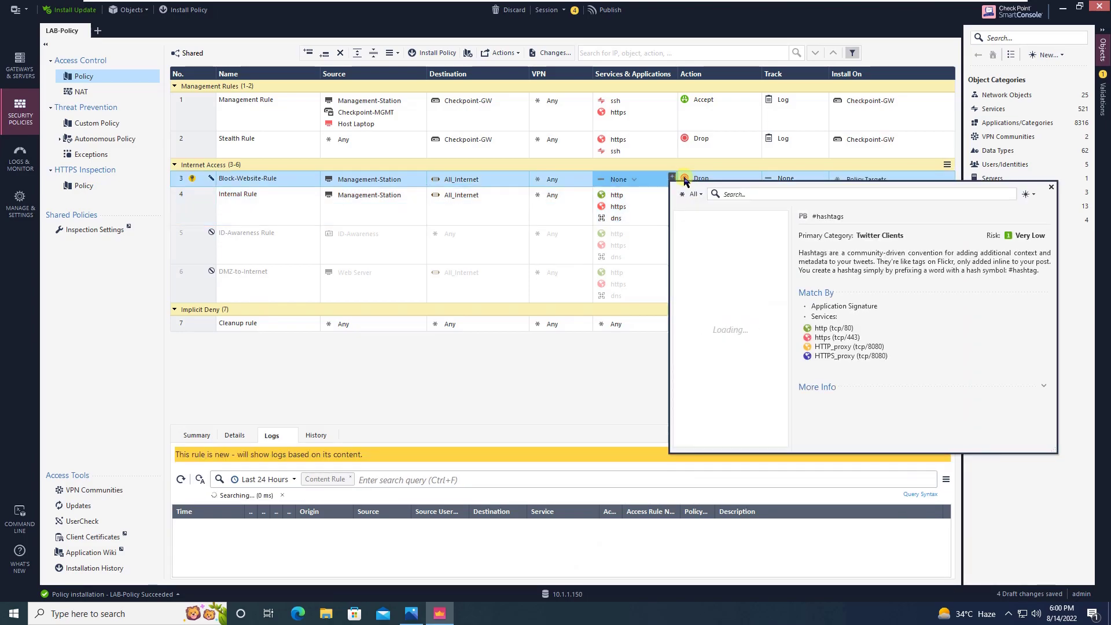
click(738, 193)
text(facebook)
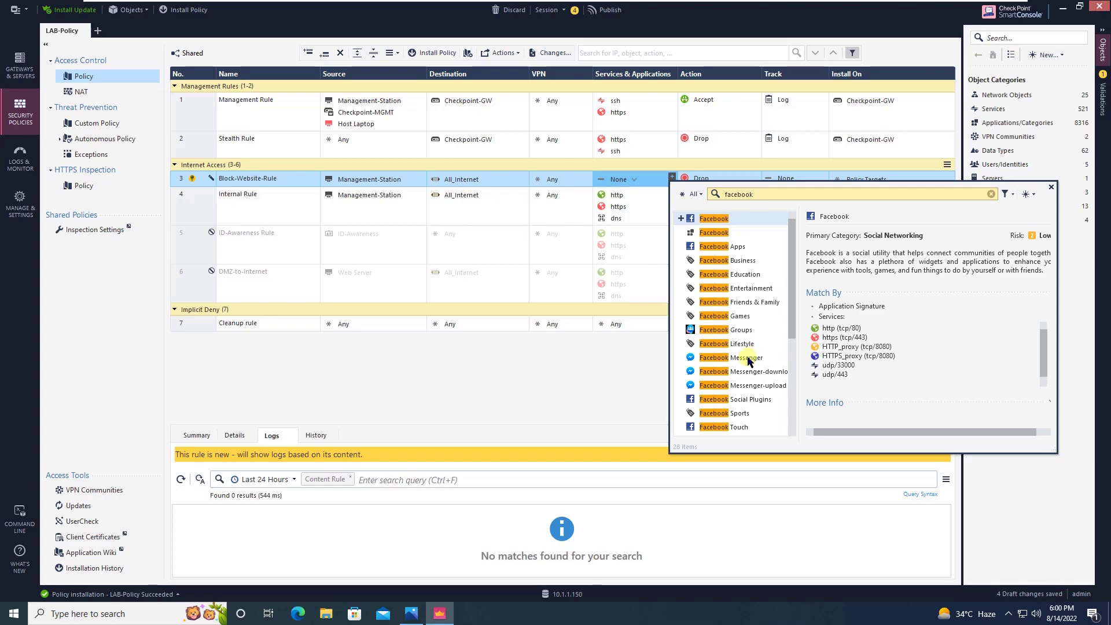
click(681, 219)
click(1051, 189)
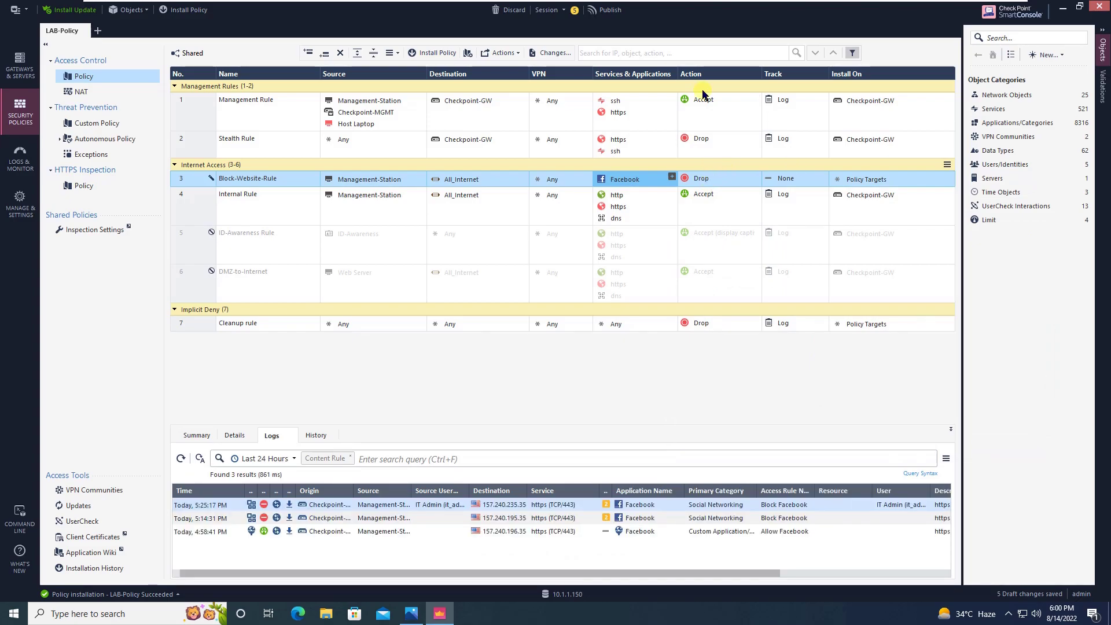
Step: Set Block-Website-Rule's tracking to Log with Accounting, and its install target to Checkpoint-GW by copying it from the Internal Rule
right_click(729, 180)
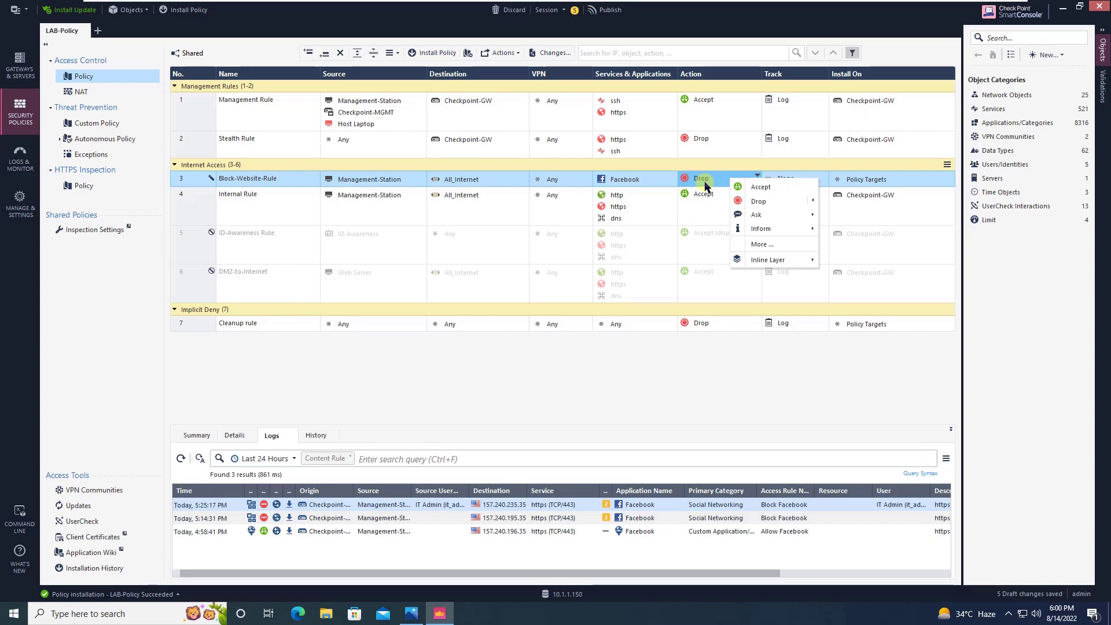
right_click(704, 186)
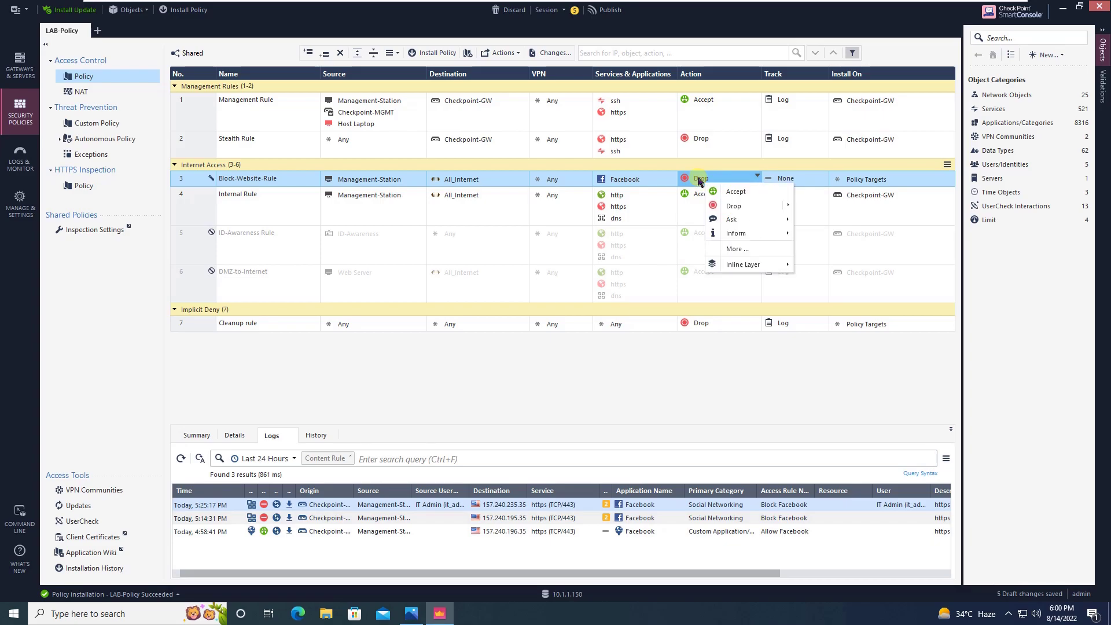
right_click(810, 176)
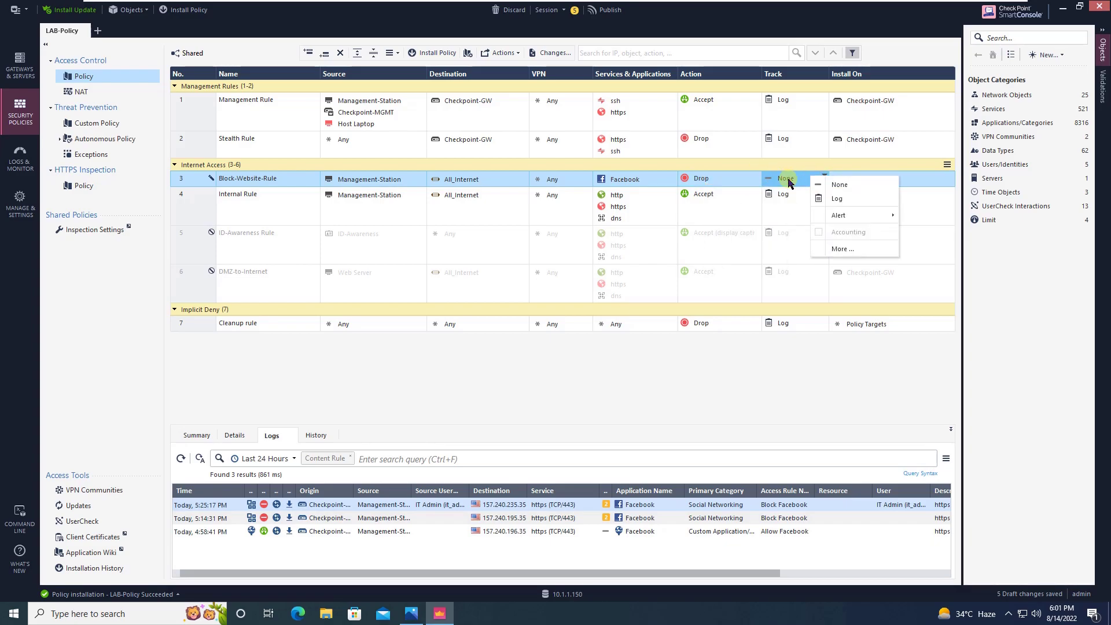
click(843, 202)
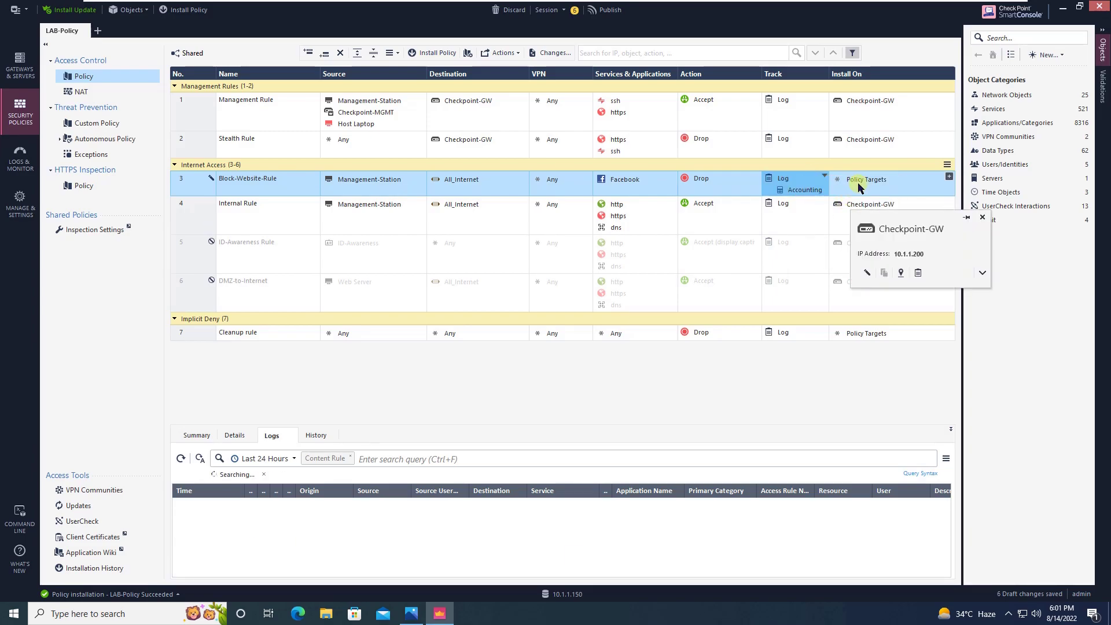
click(874, 207)
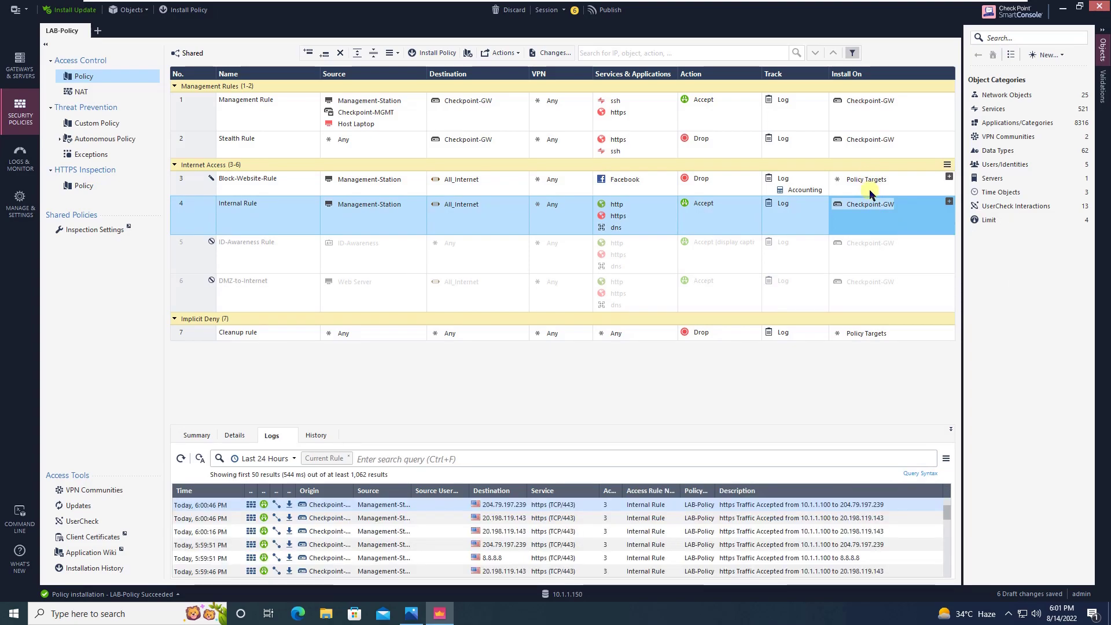
drag(872, 204, 877, 177)
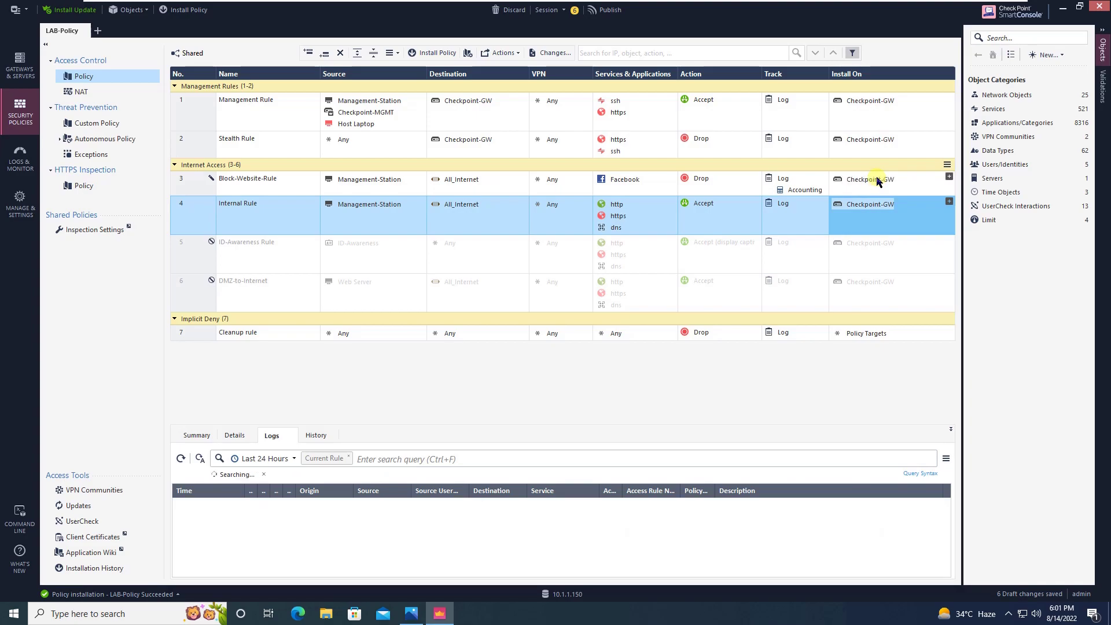
mouse_move(877, 180)
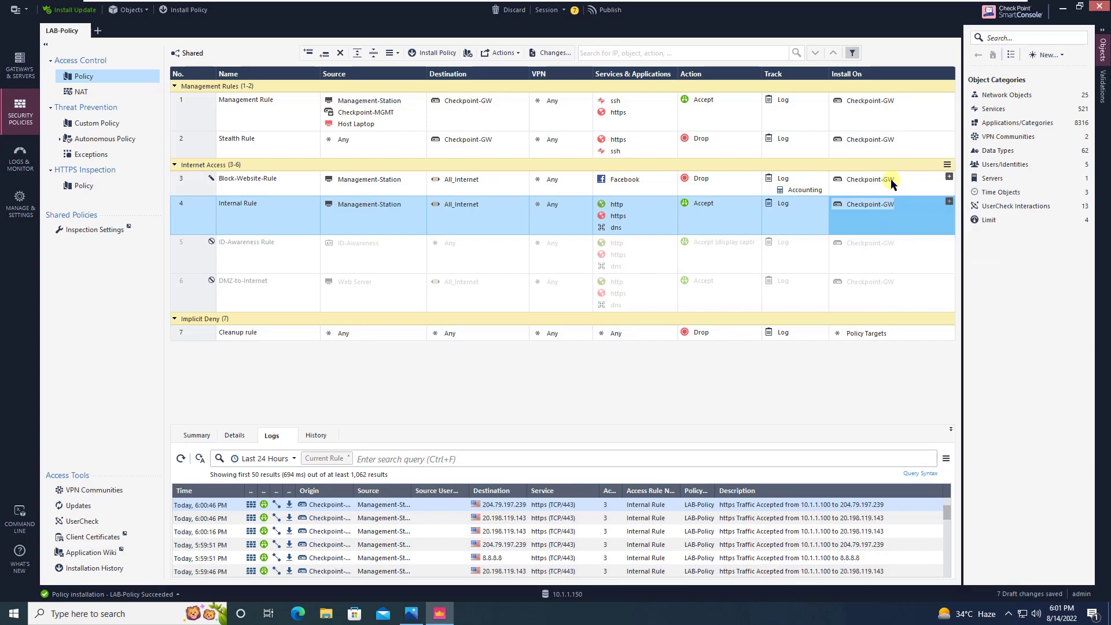
Step: Publish the session changes and install LAB-Policy on Checkpoint-GW, proceeding despite the license warning
click(190, 11)
click(629, 383)
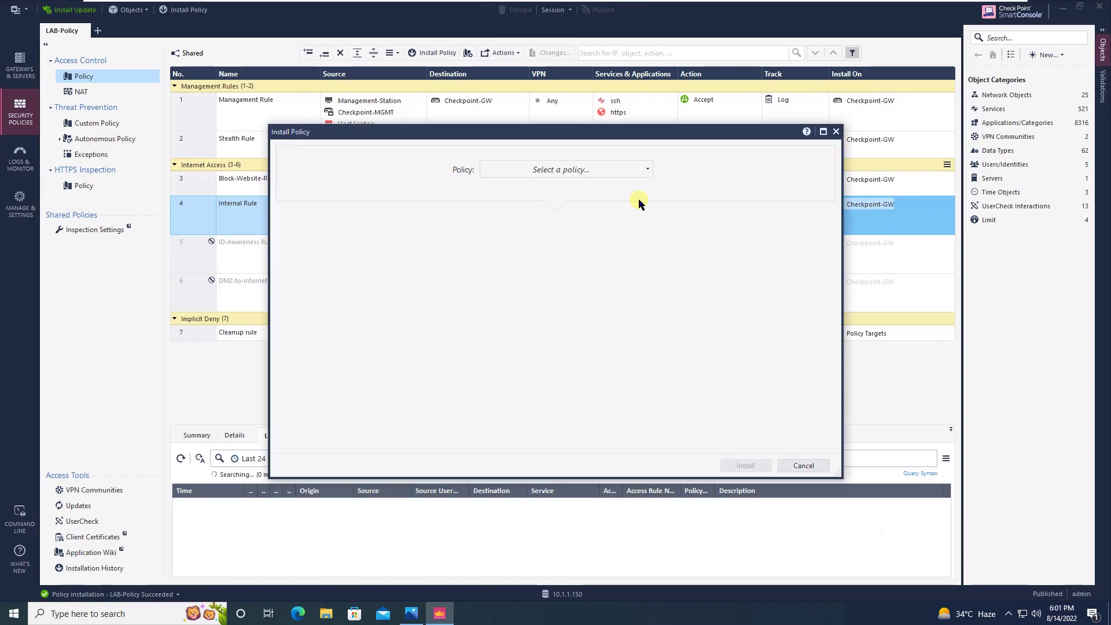
click(620, 168)
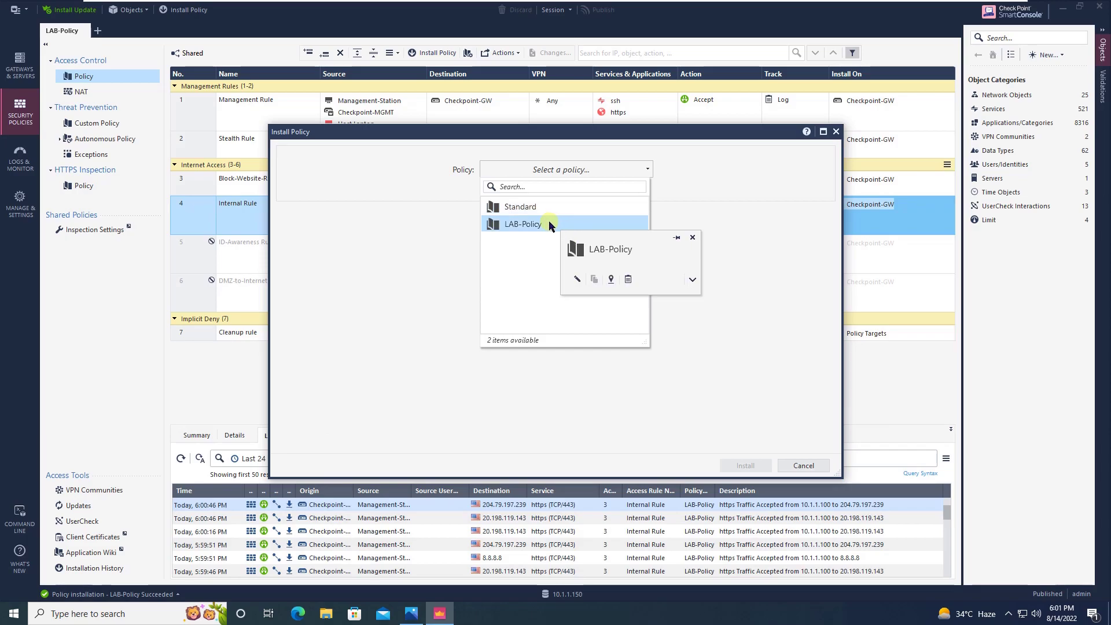
click(549, 224)
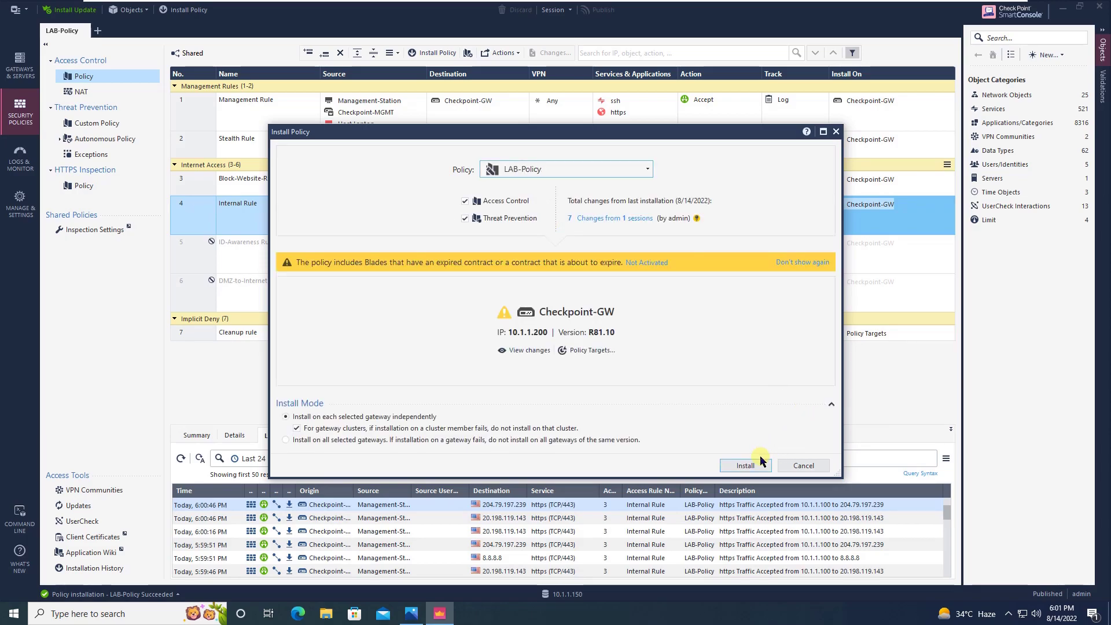
click(746, 465)
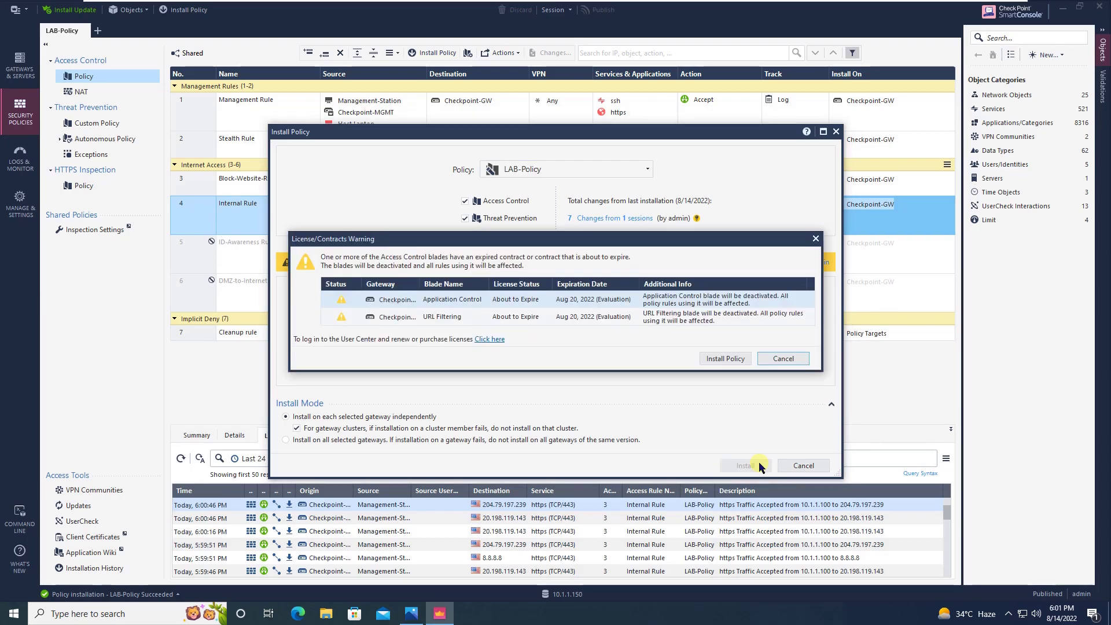
click(746, 360)
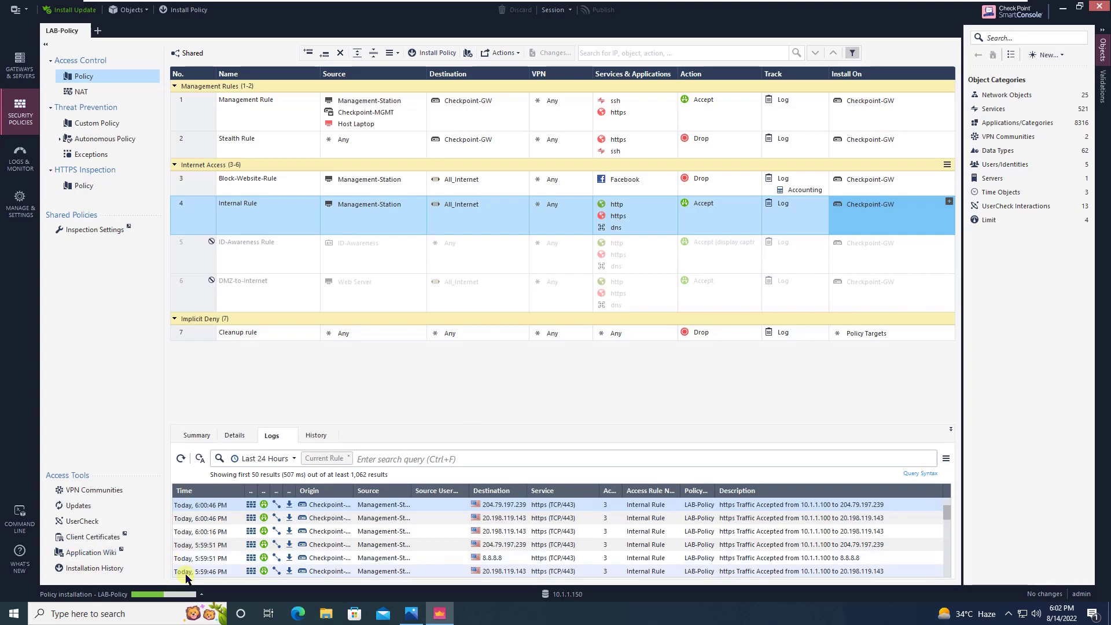
Step: Check the progress of the LAB-Policy installation in the recent tasks
click(194, 594)
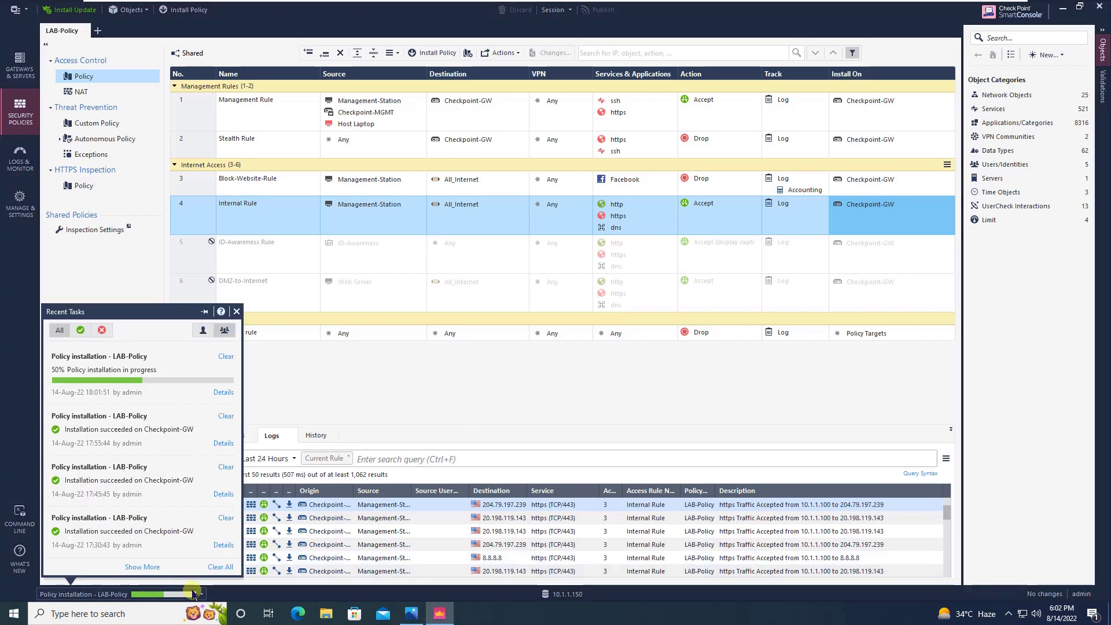
click(372, 380)
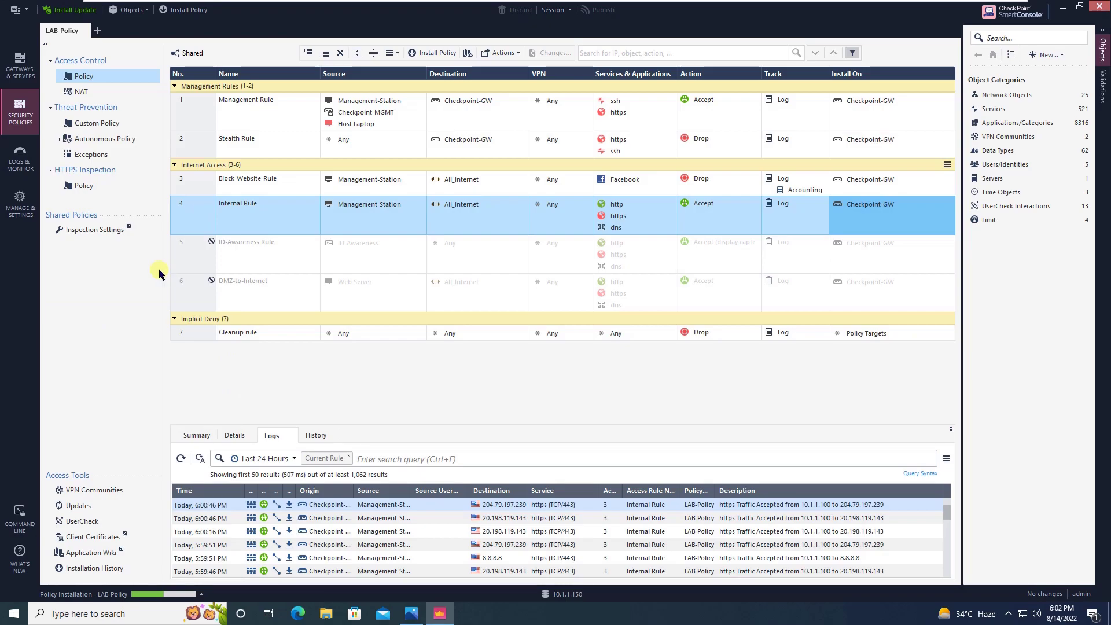
mouse_move(431, 6)
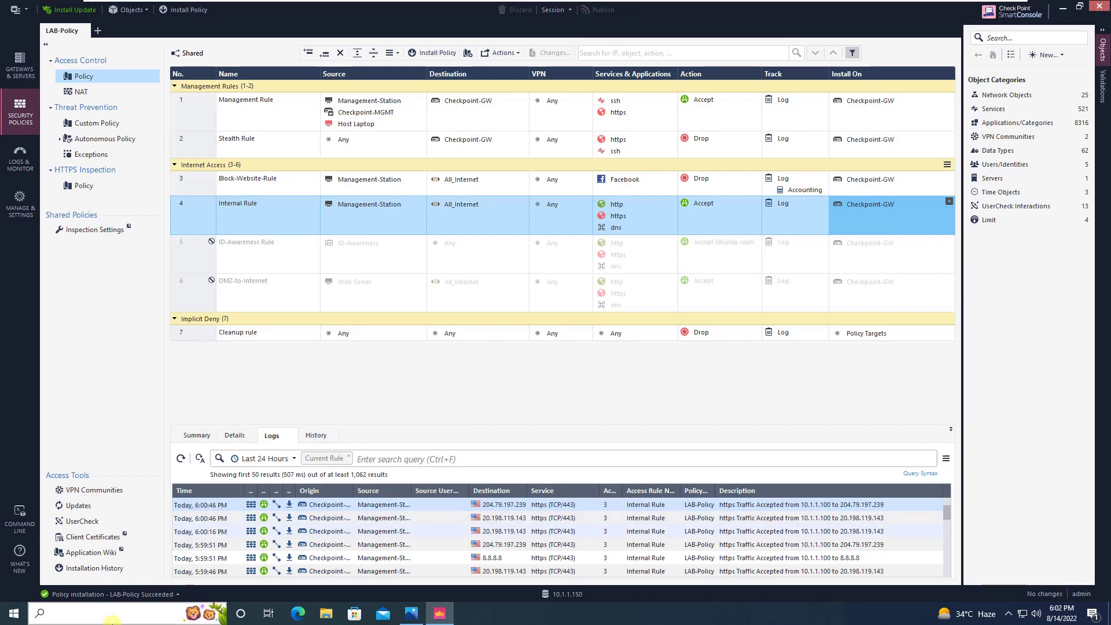
mouse_move(134, 600)
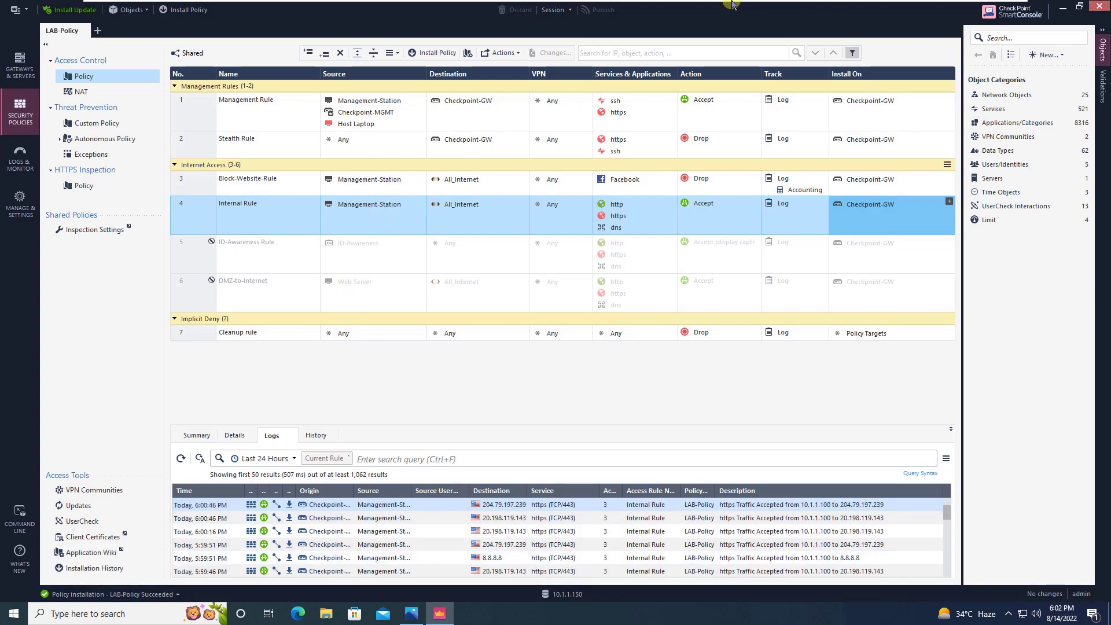
mouse_move(732, 5)
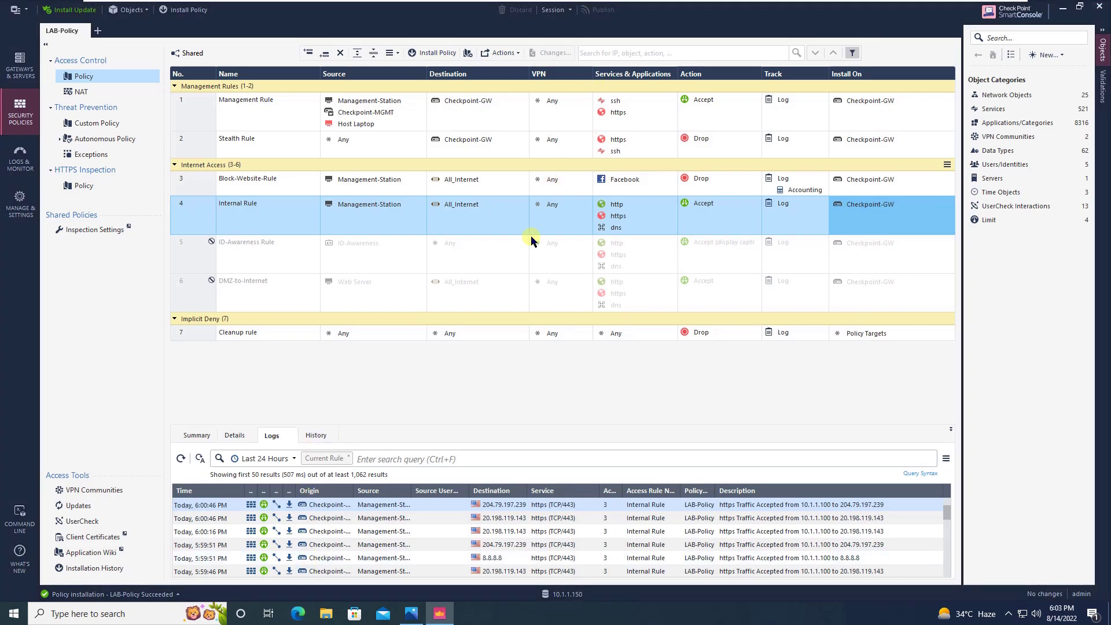
key(alt+Tab)
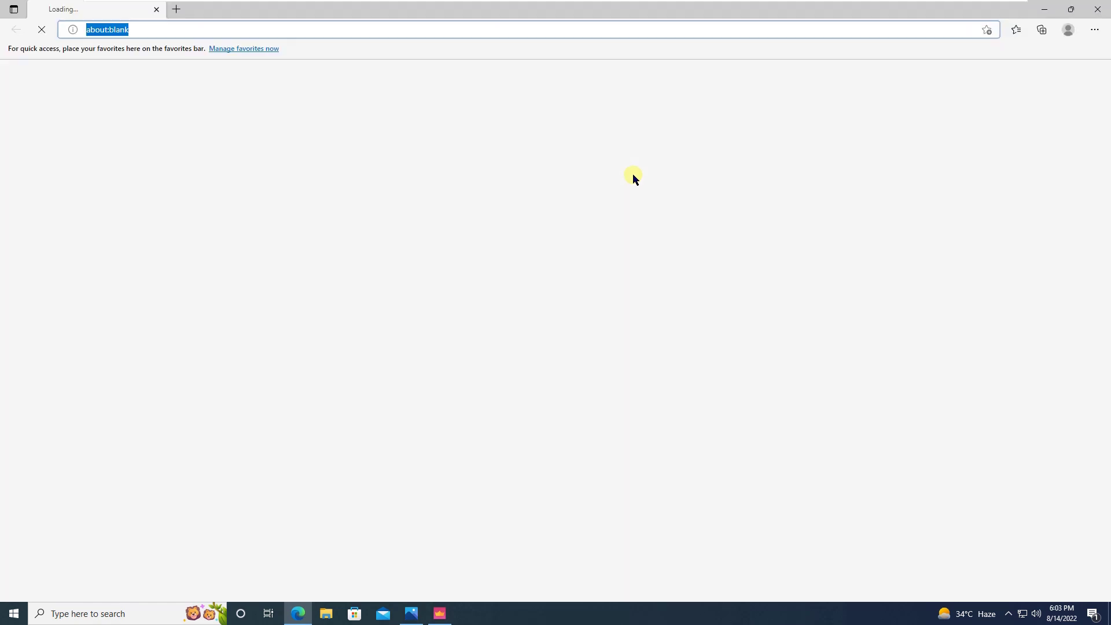
text(face)
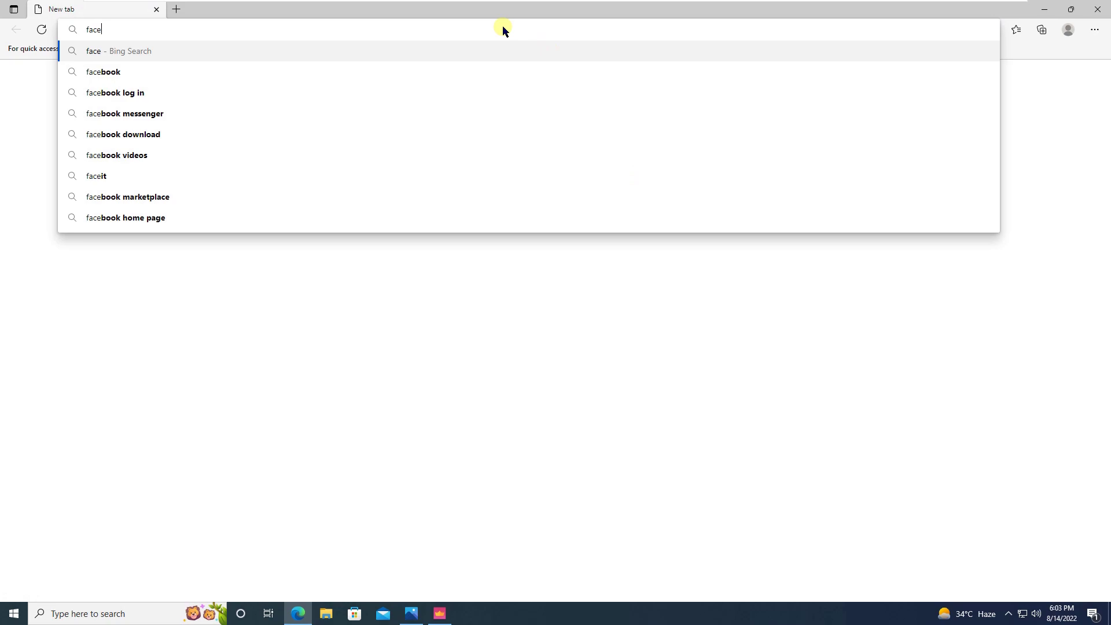
key(Down)
key(Return)
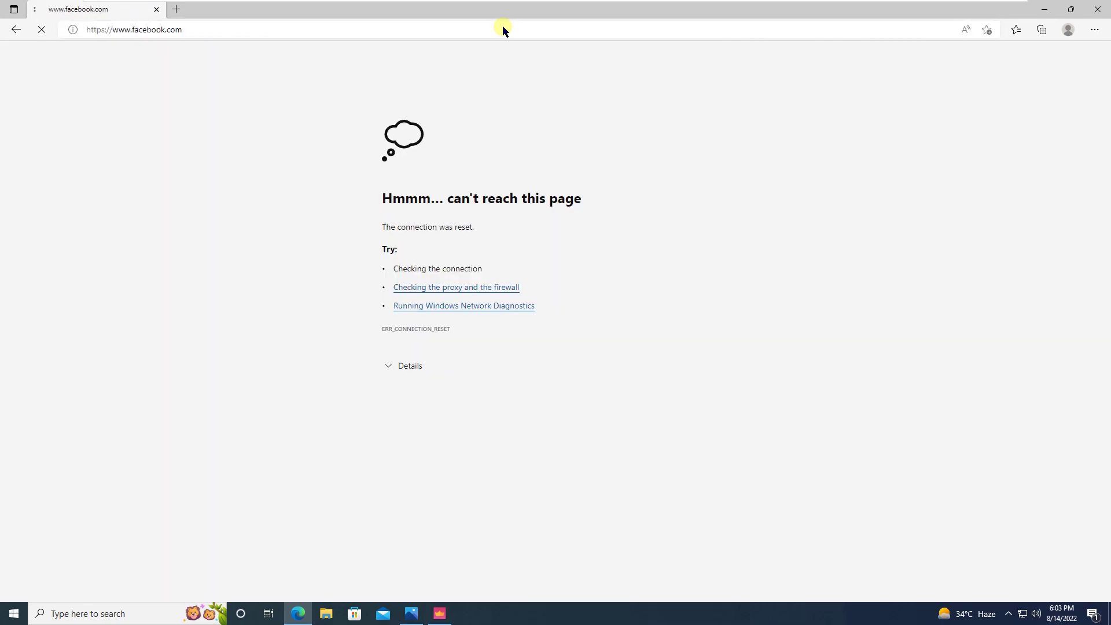
click(1098, 9)
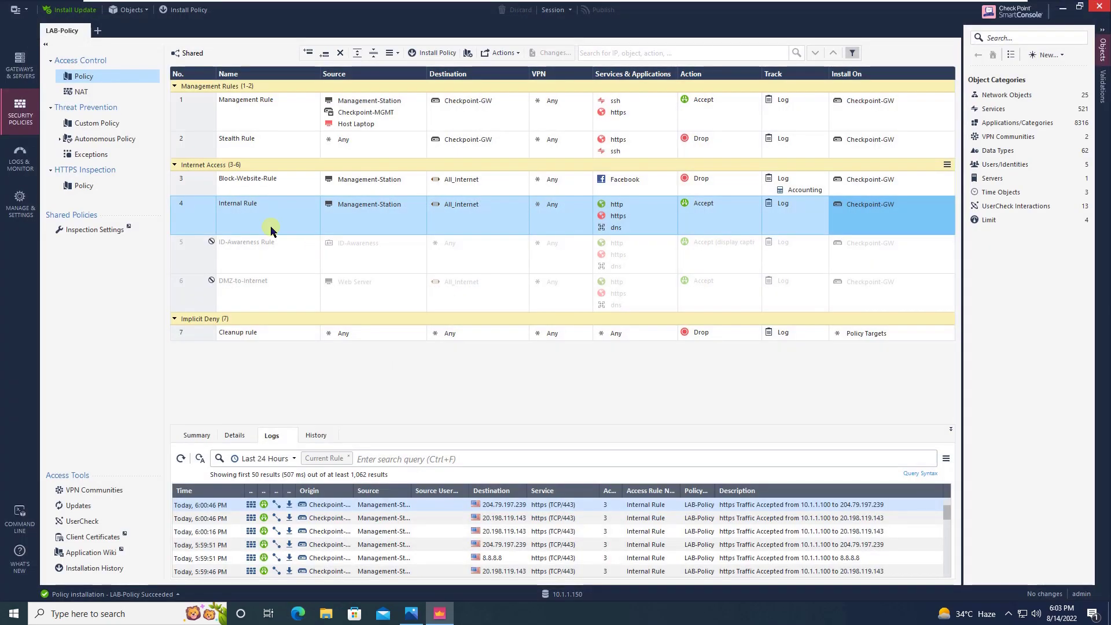
Step: In SmartConsole, examine the latest Block-Website-Rule log entry's details and matched rules
click(196, 186)
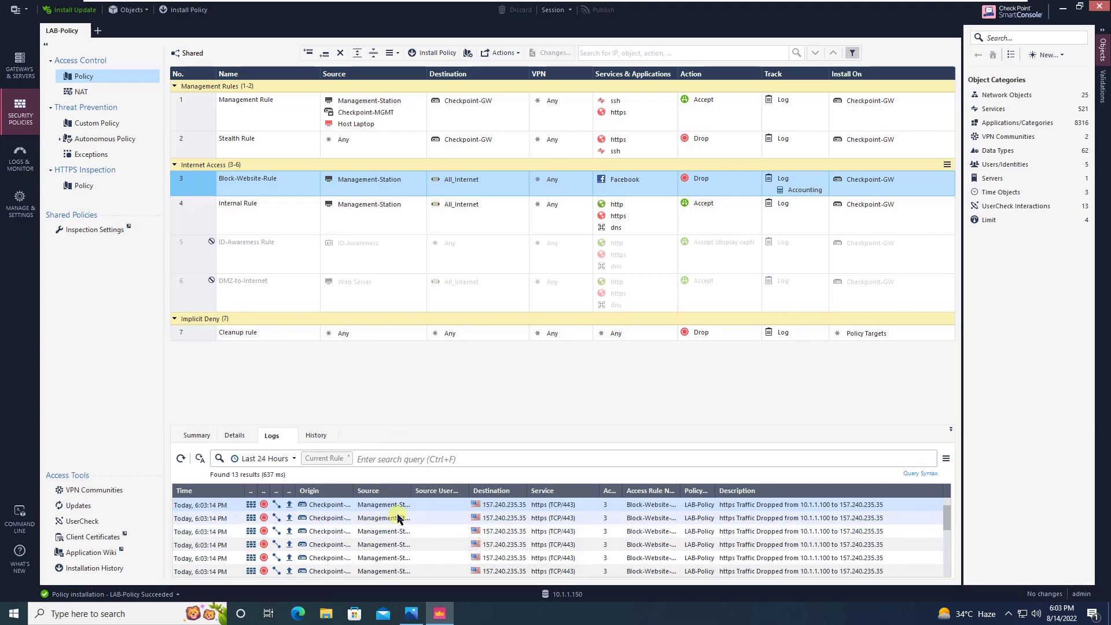
double_click(429, 508)
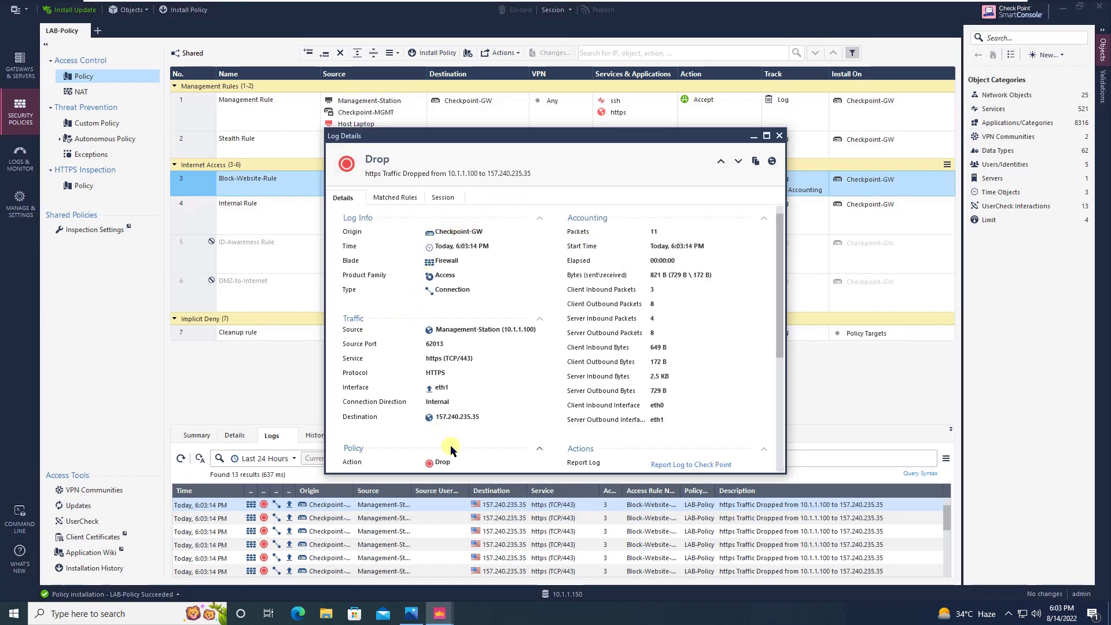
click(404, 202)
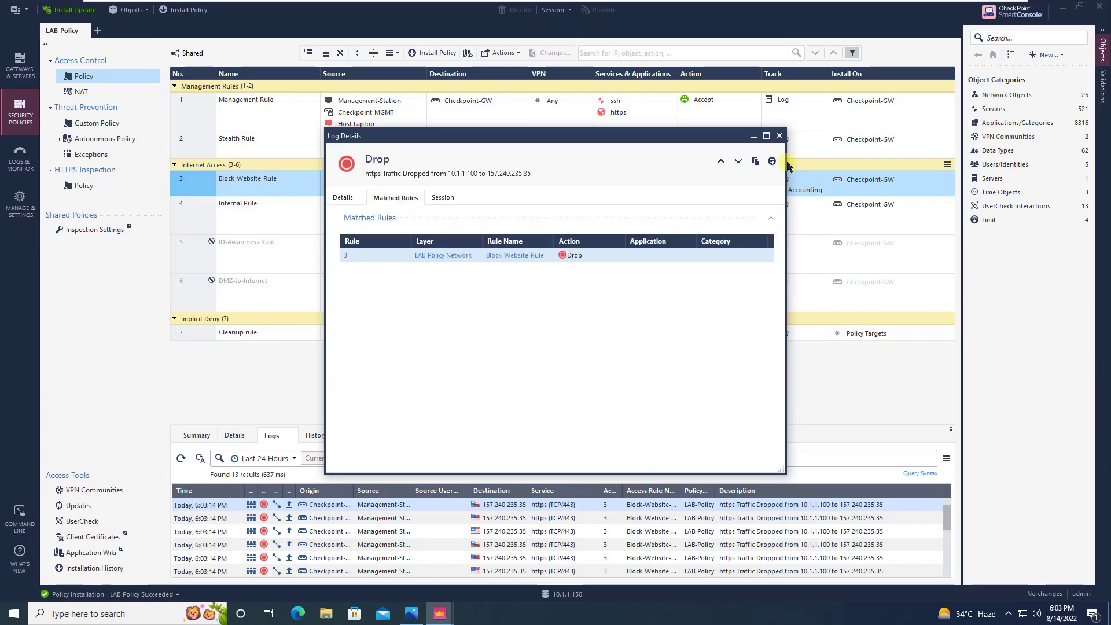
click(779, 136)
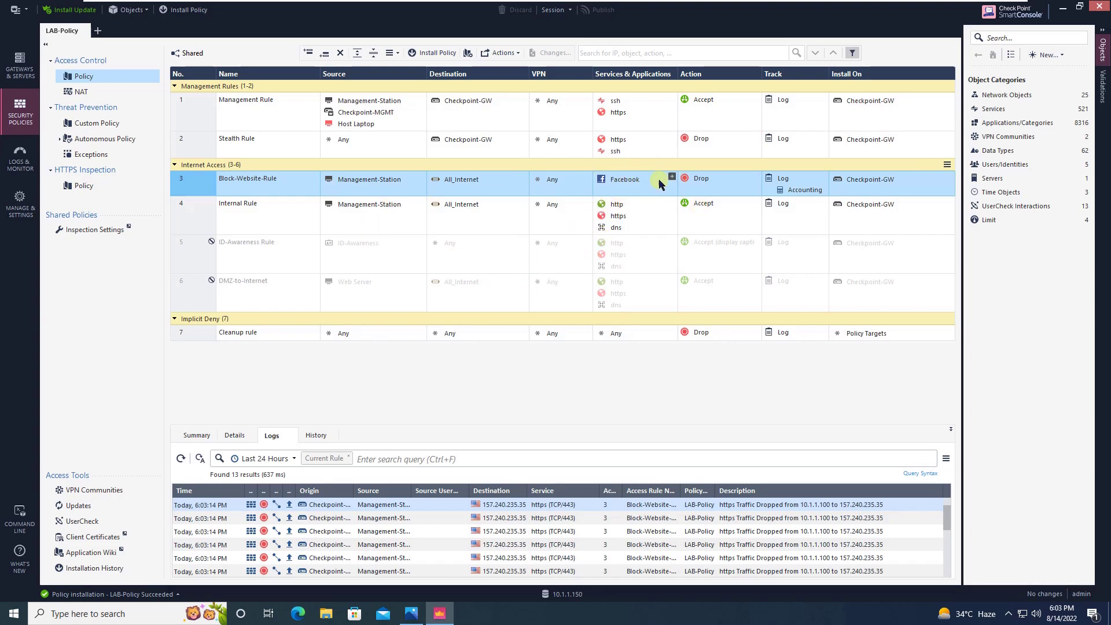
mouse_move(622, 181)
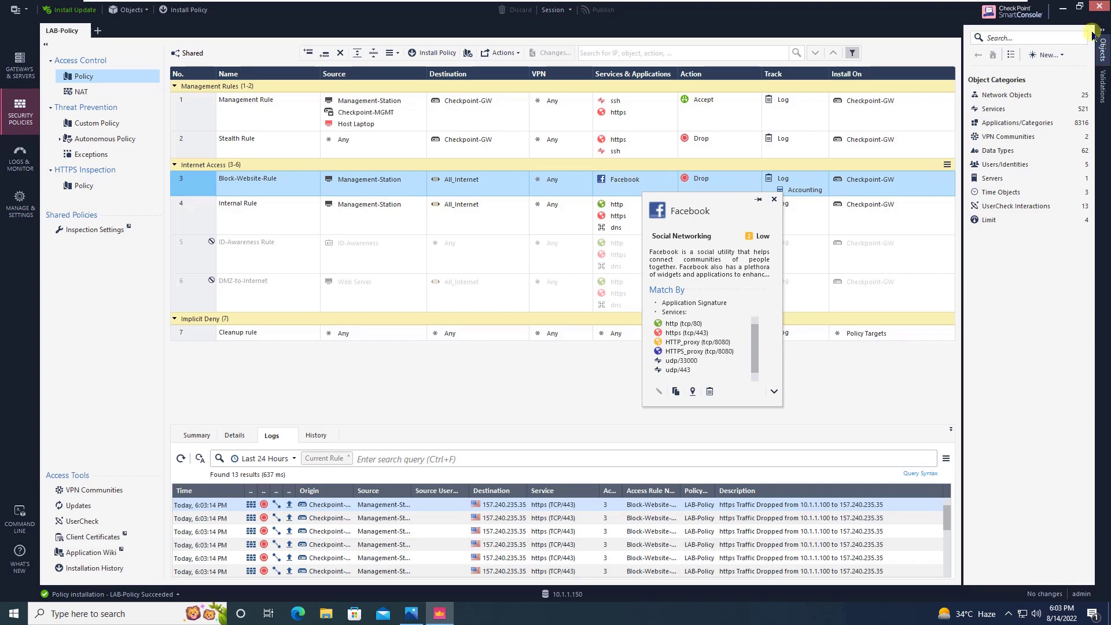
click(1062, 56)
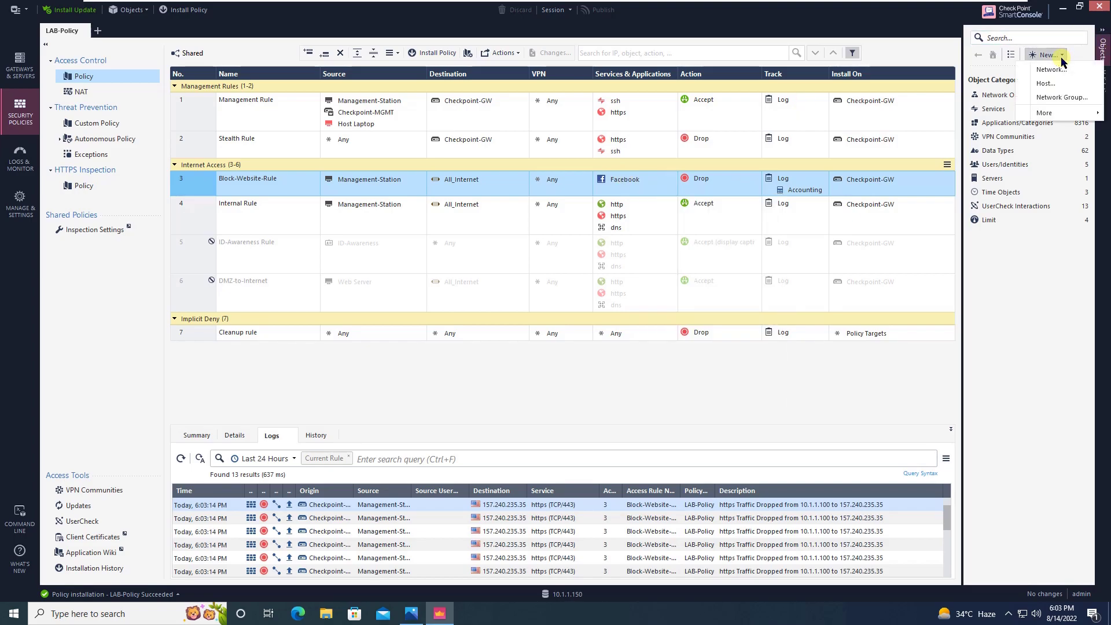
click(642, 188)
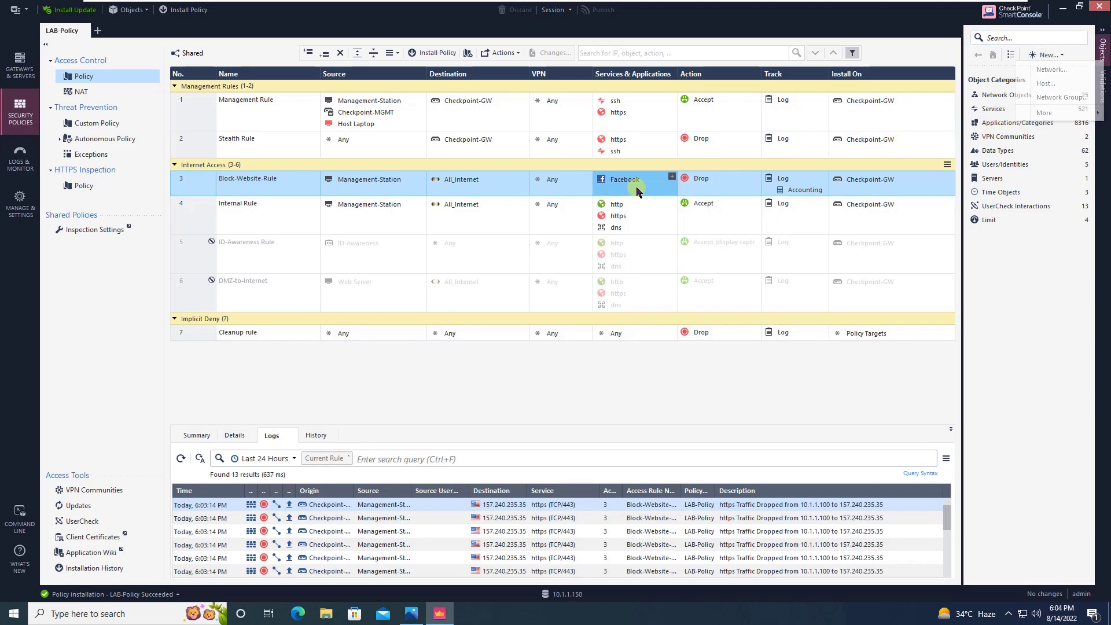
click(672, 177)
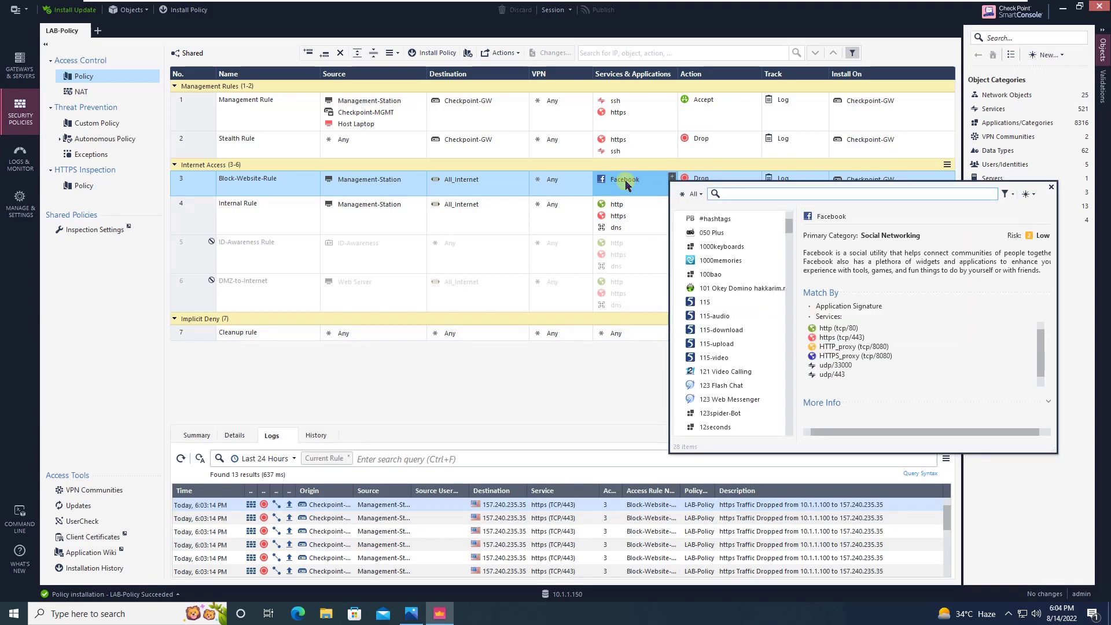
key(Escape)
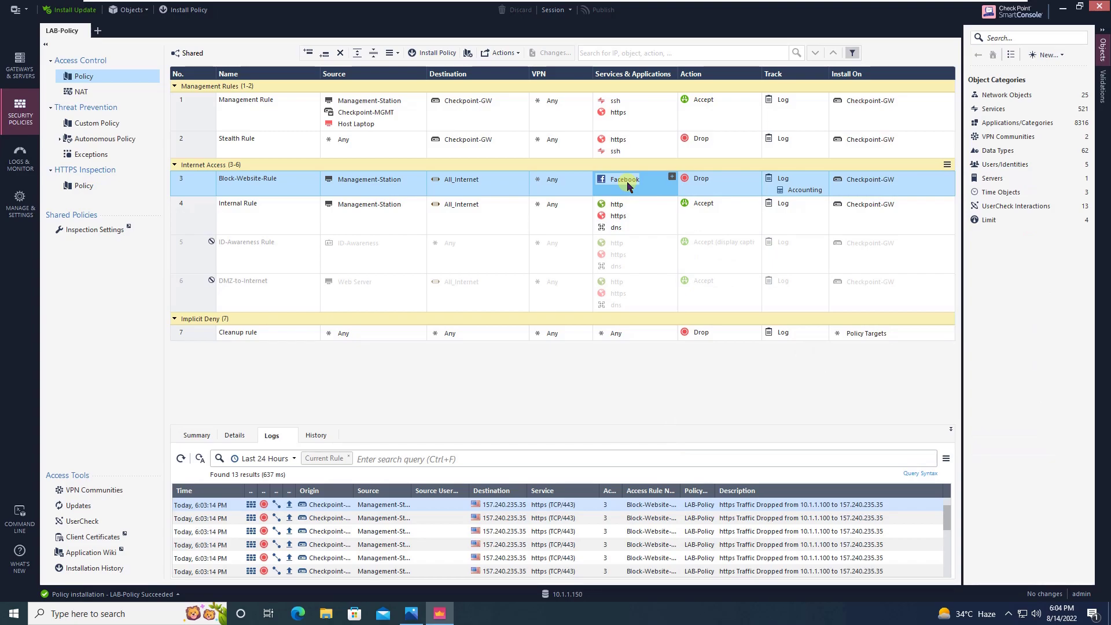
Step: Start a new custom application/site object from Block-Website-Rule's services and applications, and name it Sports
click(1041, 125)
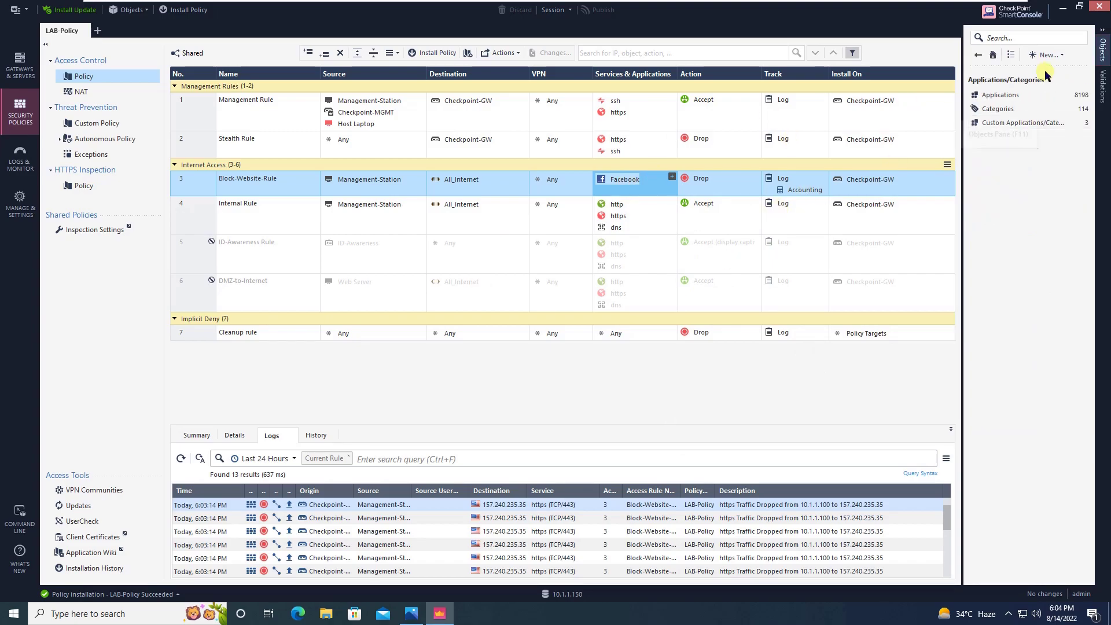
click(670, 180)
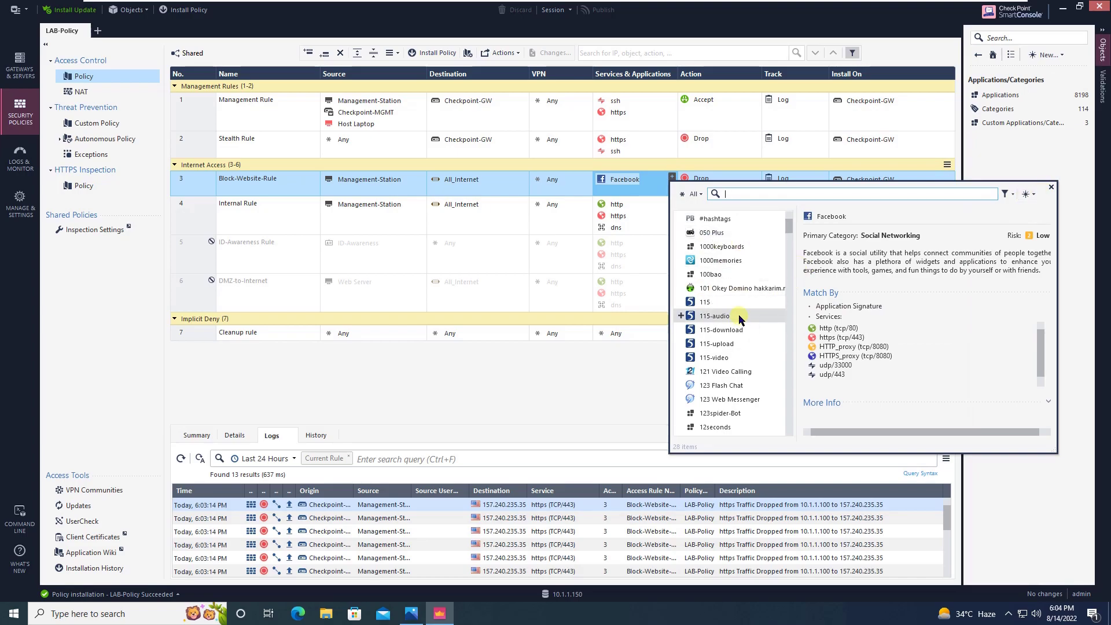
click(1028, 198)
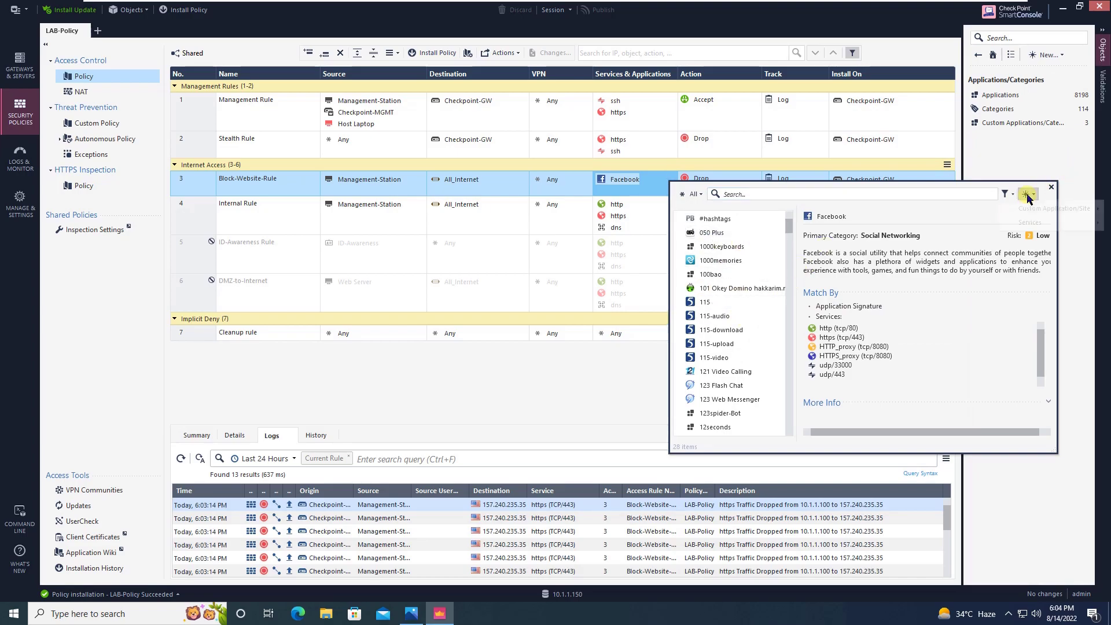
mouse_move(1032, 210)
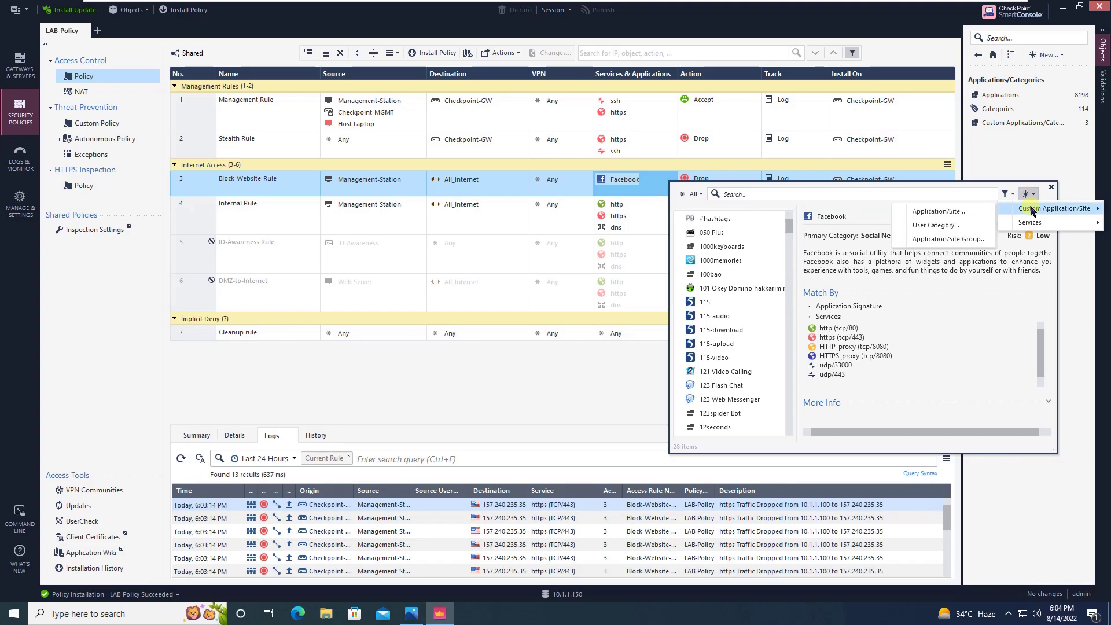
click(938, 211)
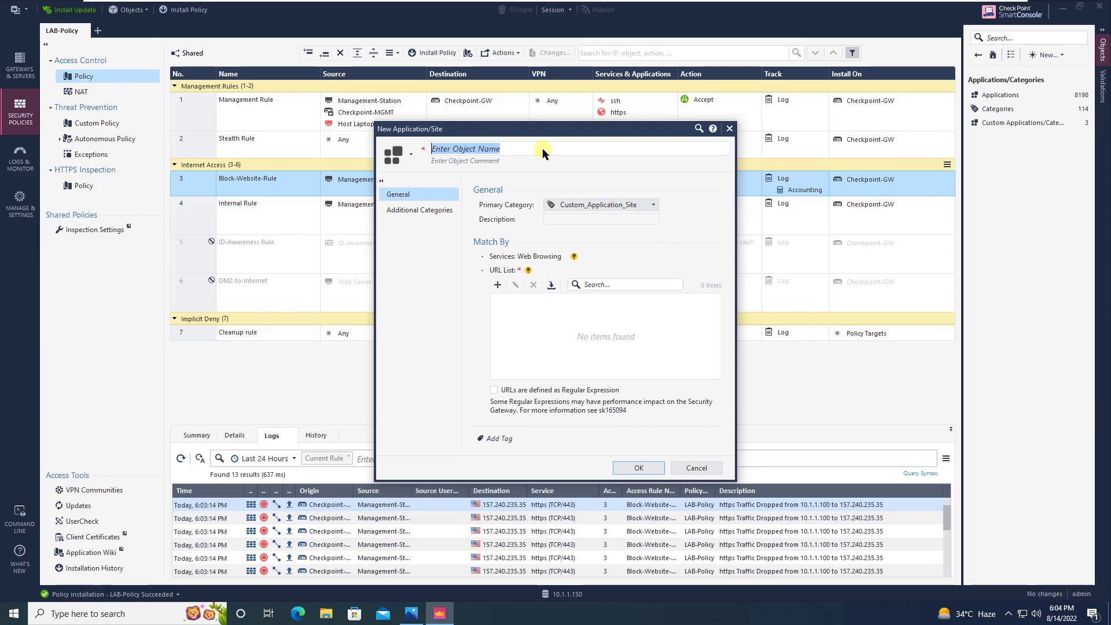
text(Sports)
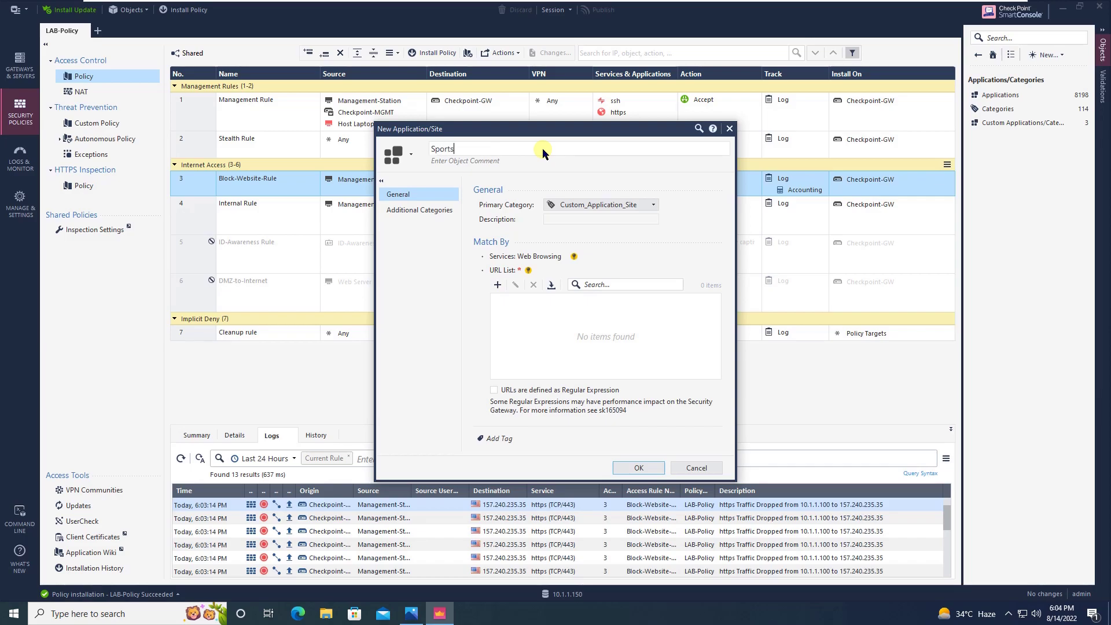
click(497, 285)
text(www)
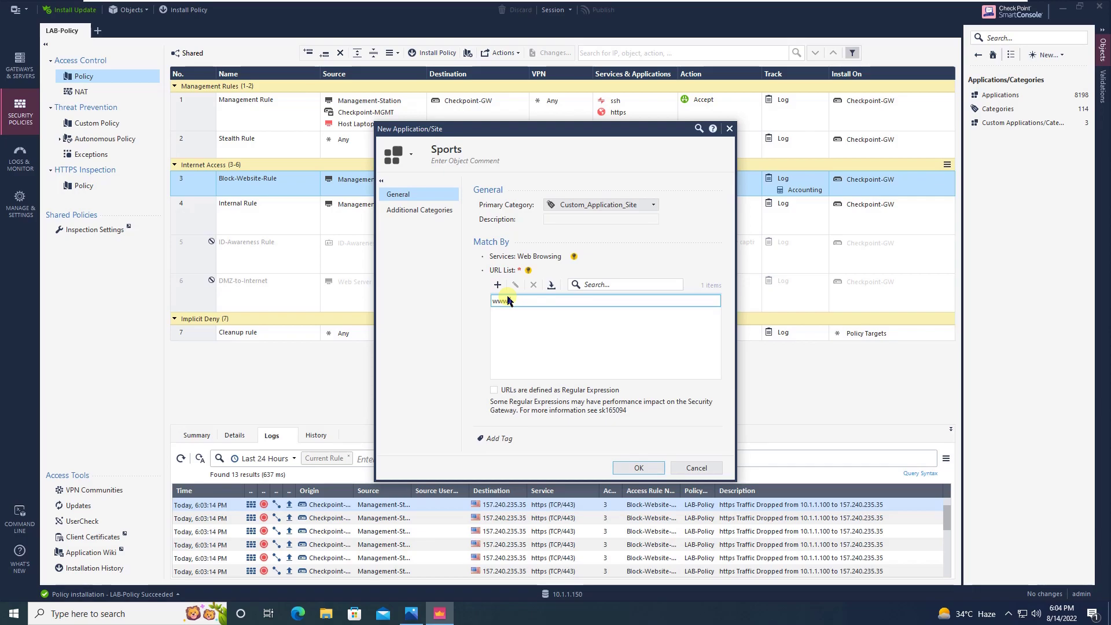
text(.crictime.com)
click(496, 285)
text(www.cricinfo.com)
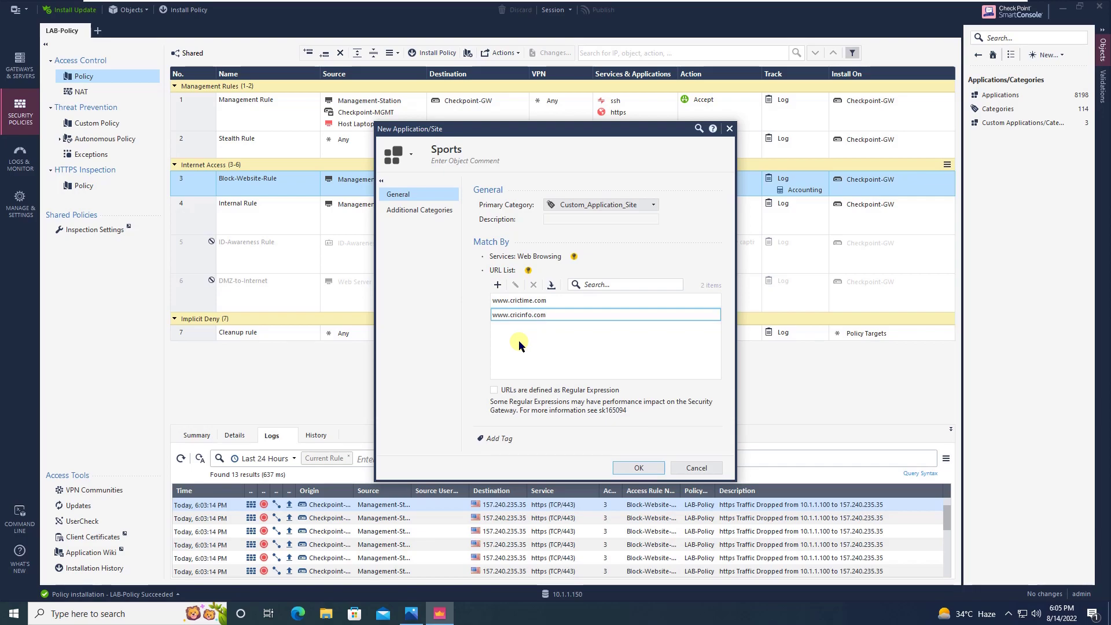
click(643, 467)
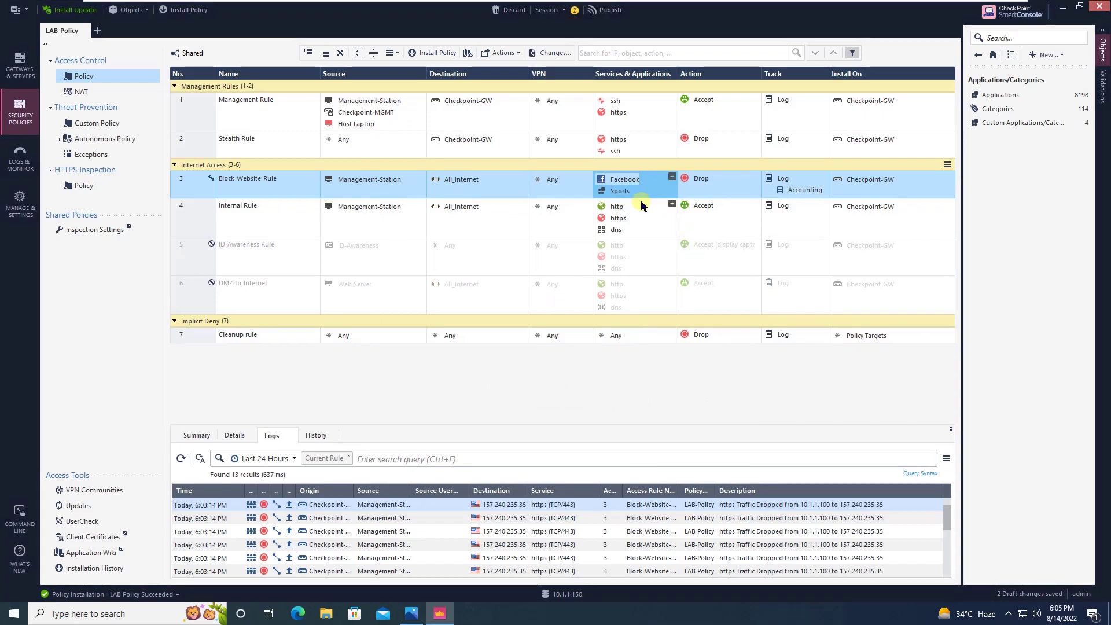
Step: Assign the "Blocked Message - Access Control" UserCheck to Block-Website-Rule's Drop action and review the message's content
mouse_move(620, 196)
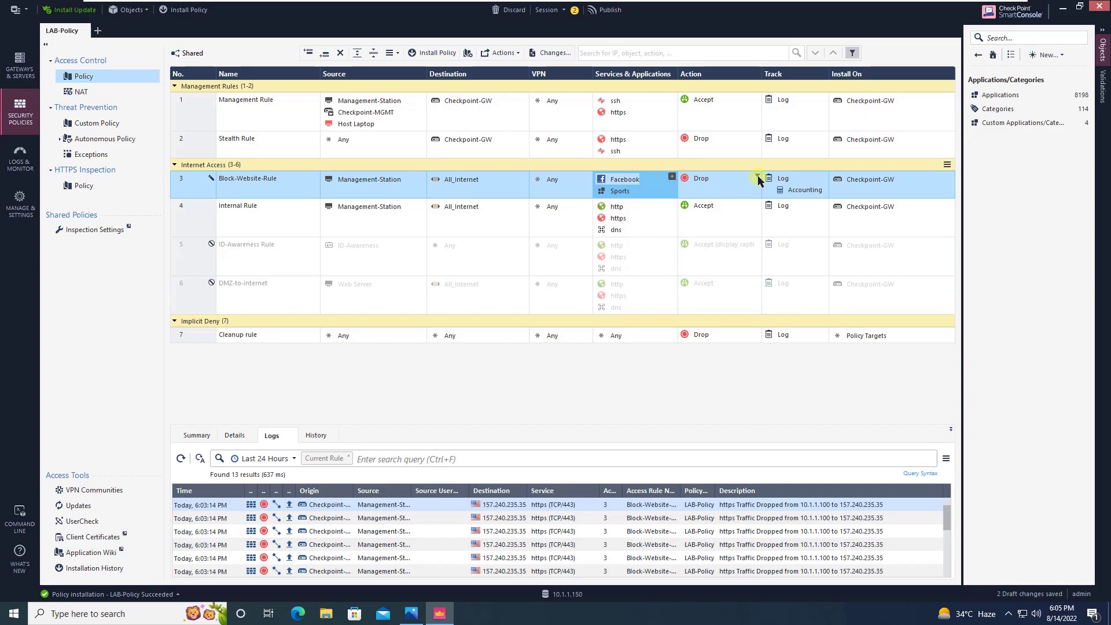
click(701, 181)
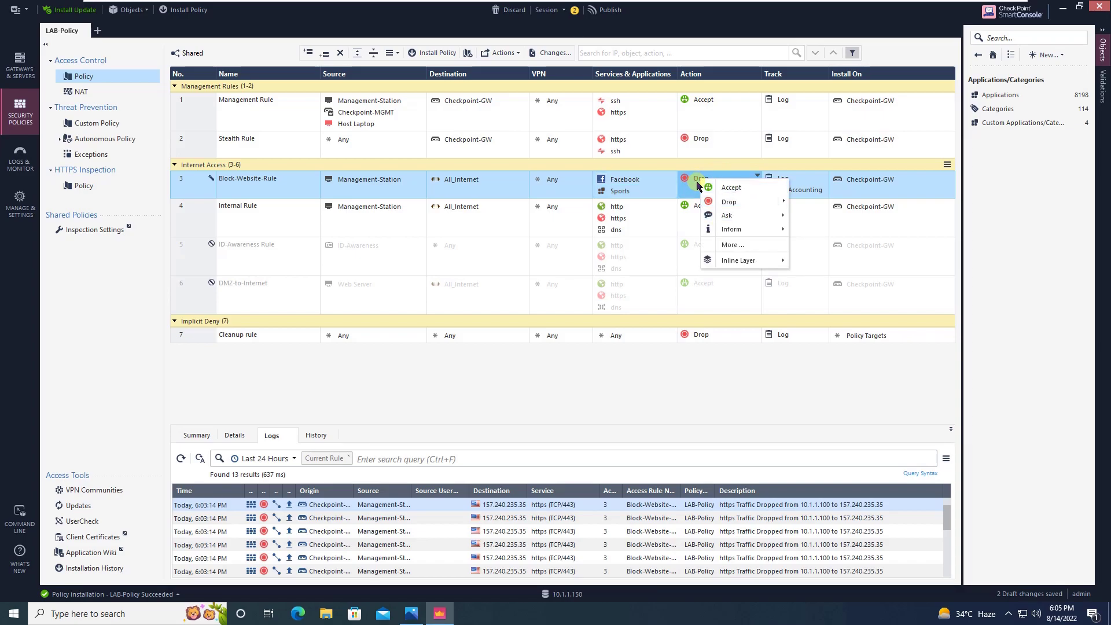
click(734, 244)
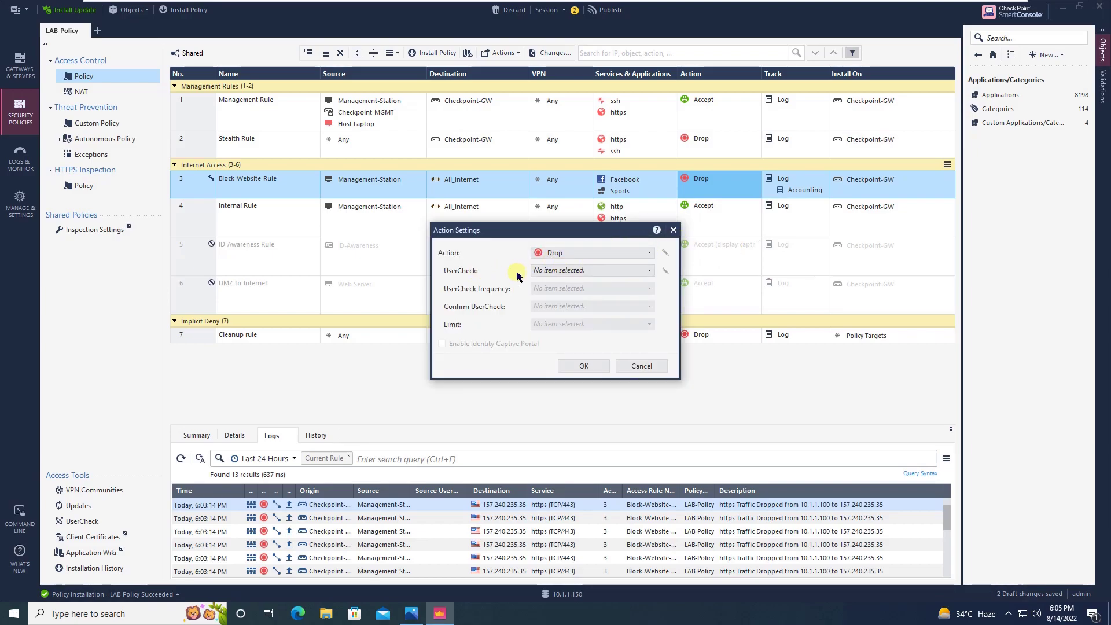
click(649, 273)
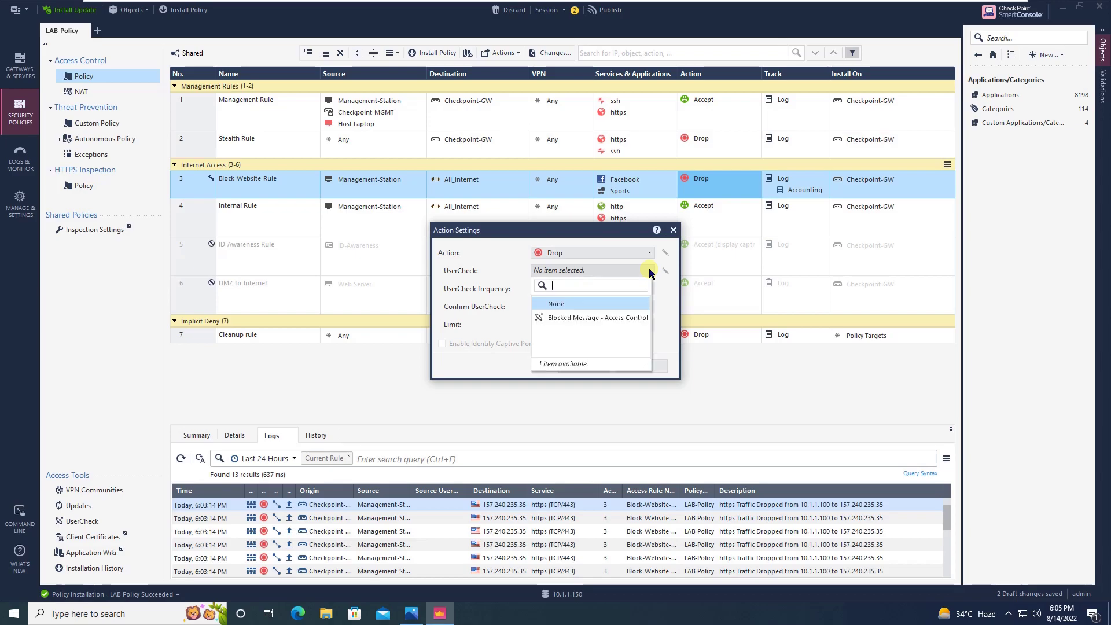
click(596, 317)
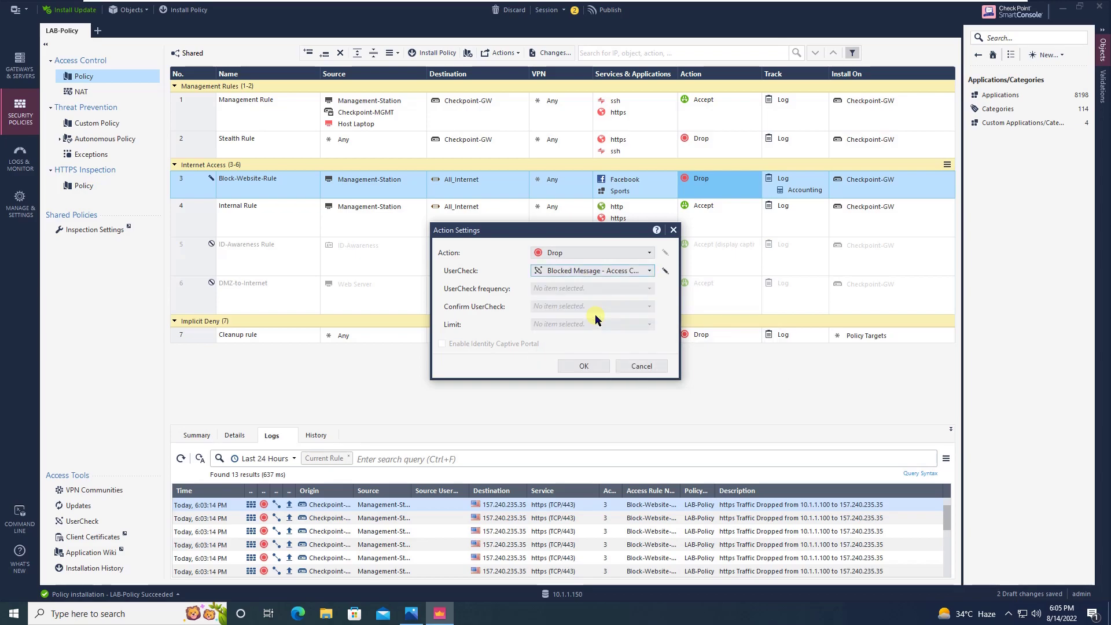
click(664, 271)
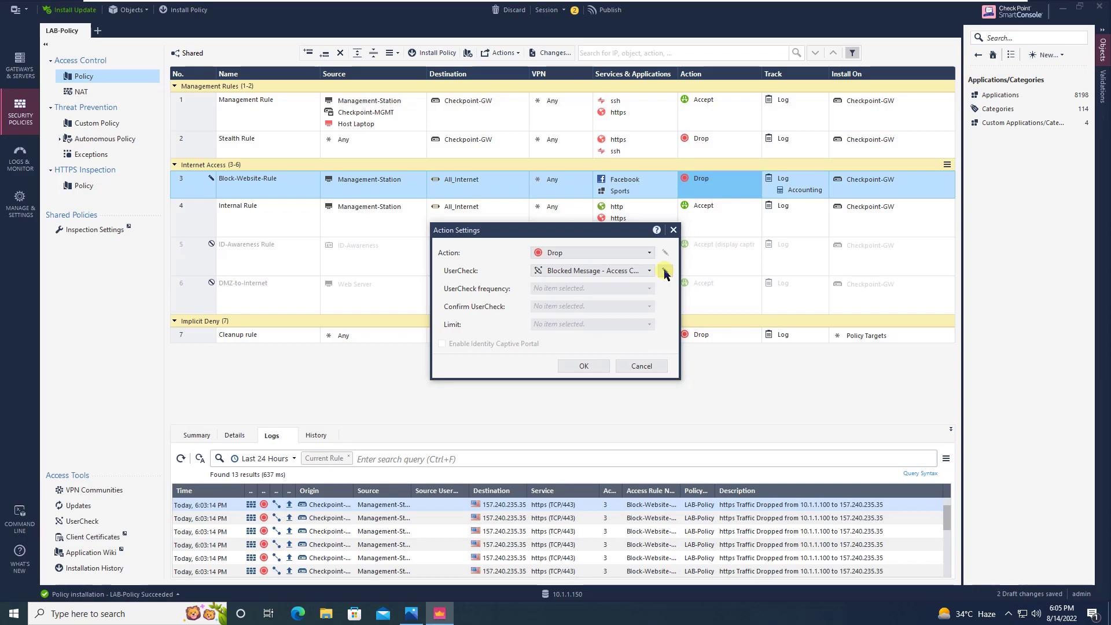
click(665, 271)
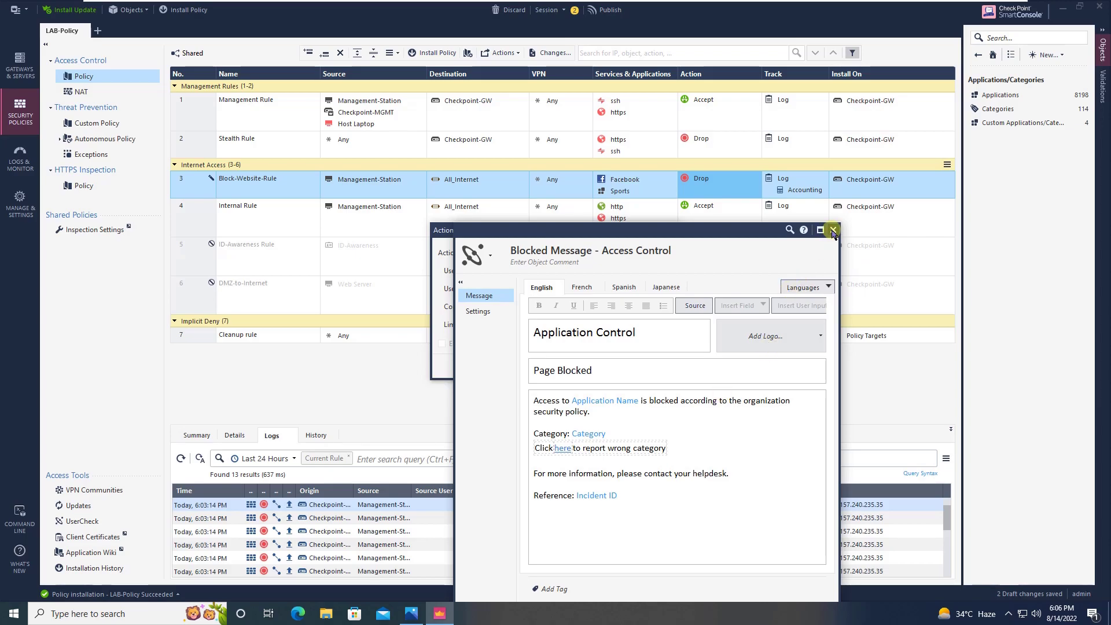
key(Escape)
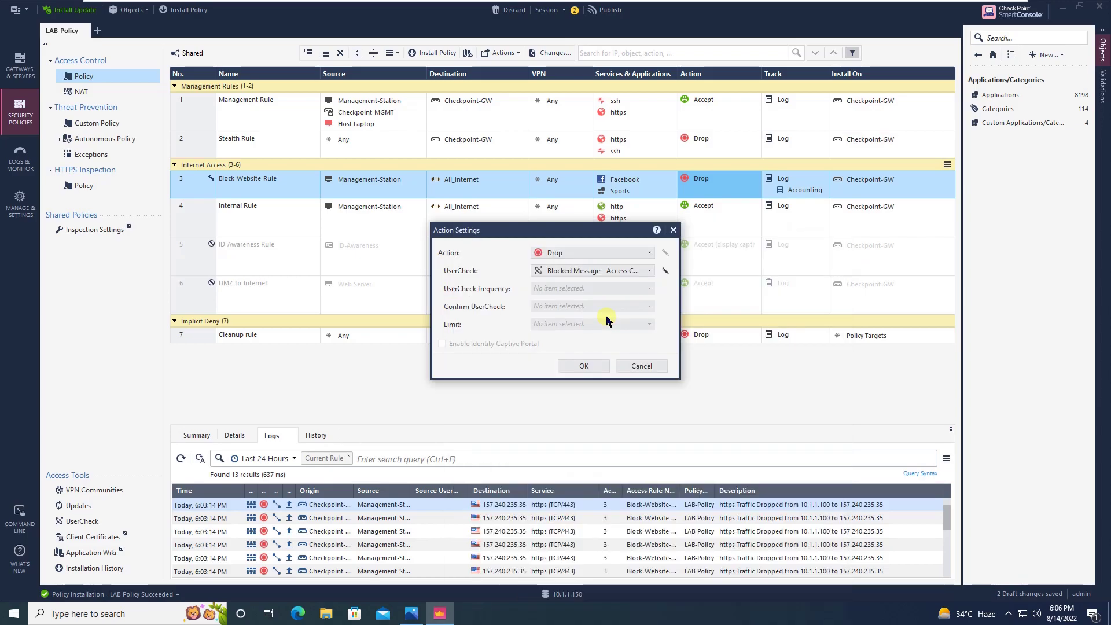
click(585, 367)
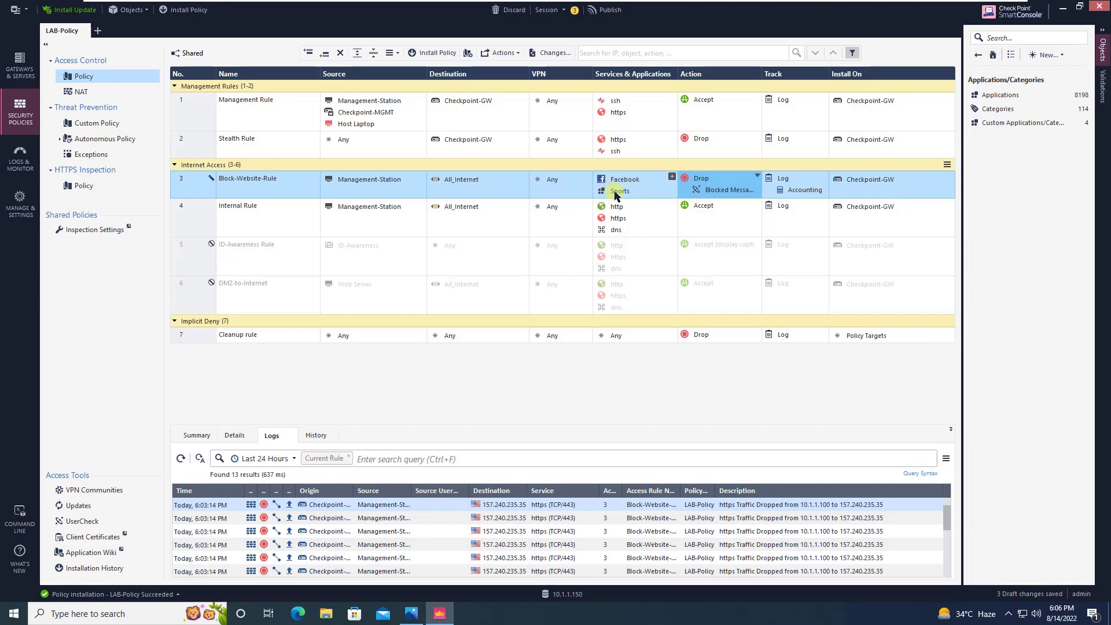
mouse_move(654, 192)
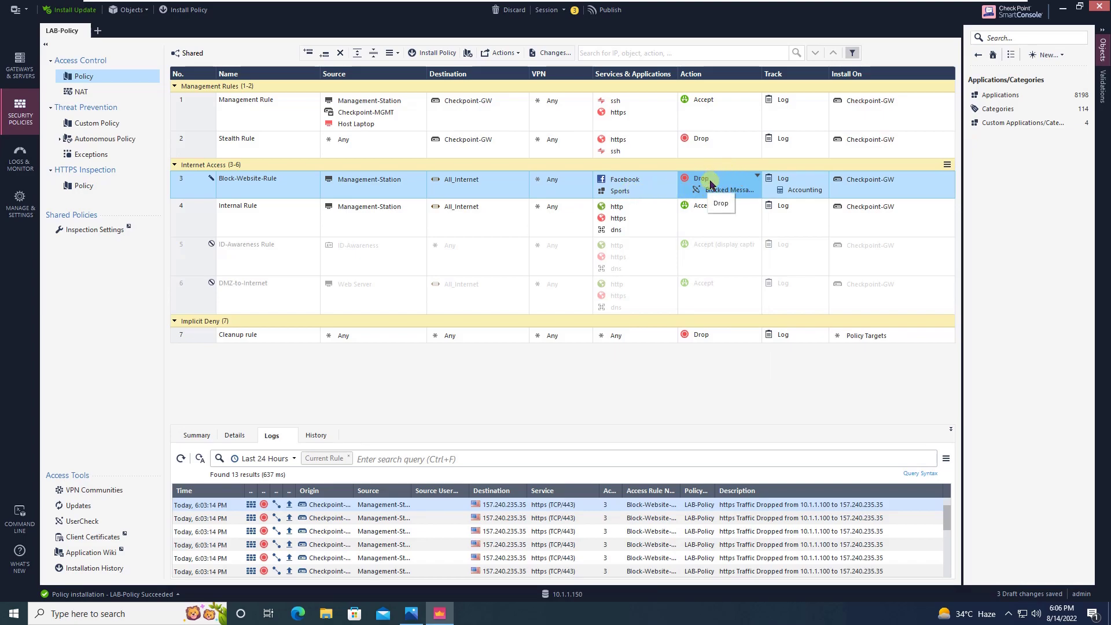
mouse_move(714, 196)
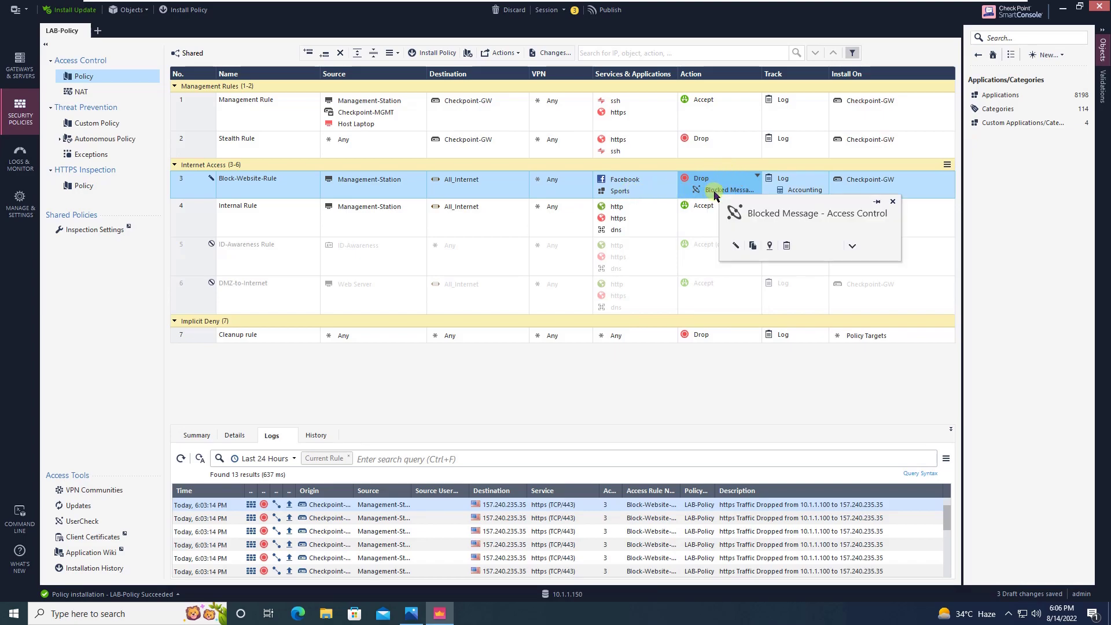
Step: Publish the session changes and install LAB-Policy on Checkpoint-GW, monitoring the installation in the recent tasks
click(184, 10)
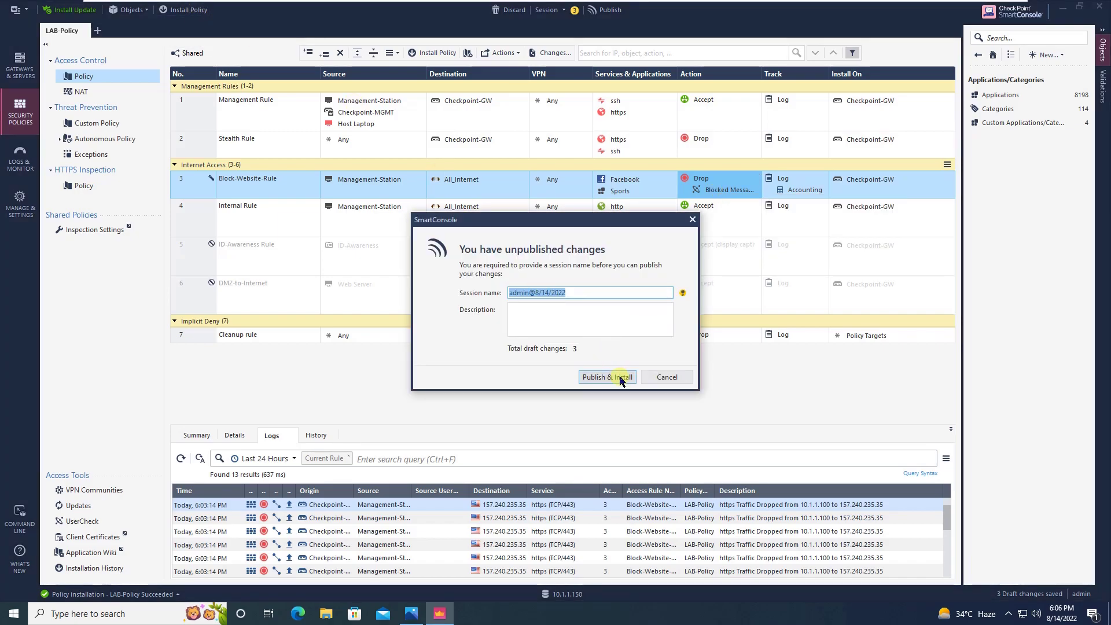
click(608, 377)
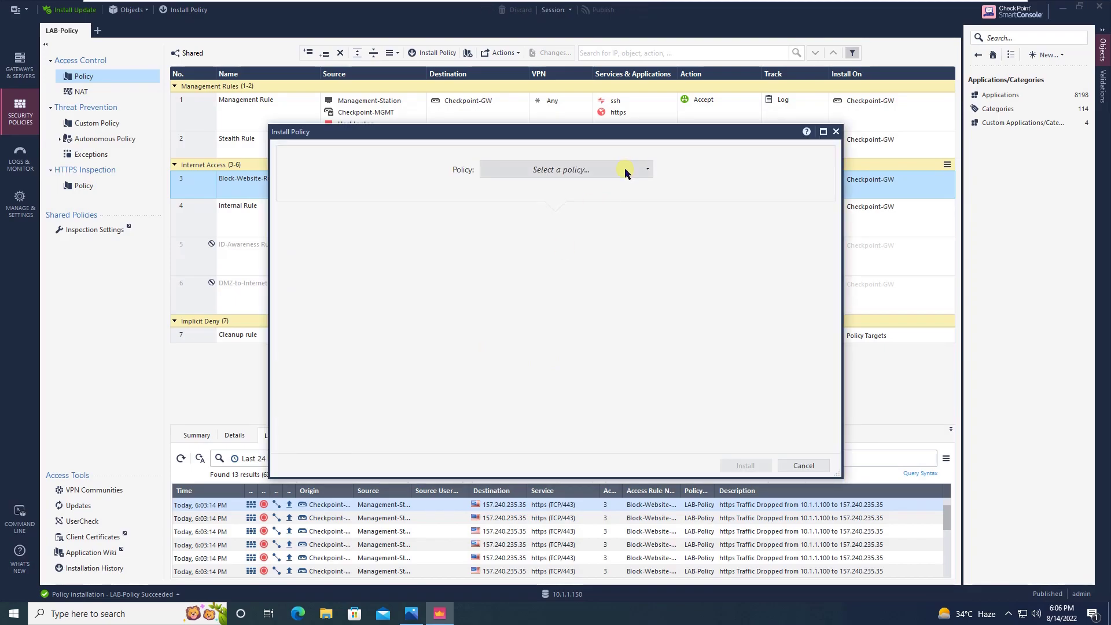
click(624, 171)
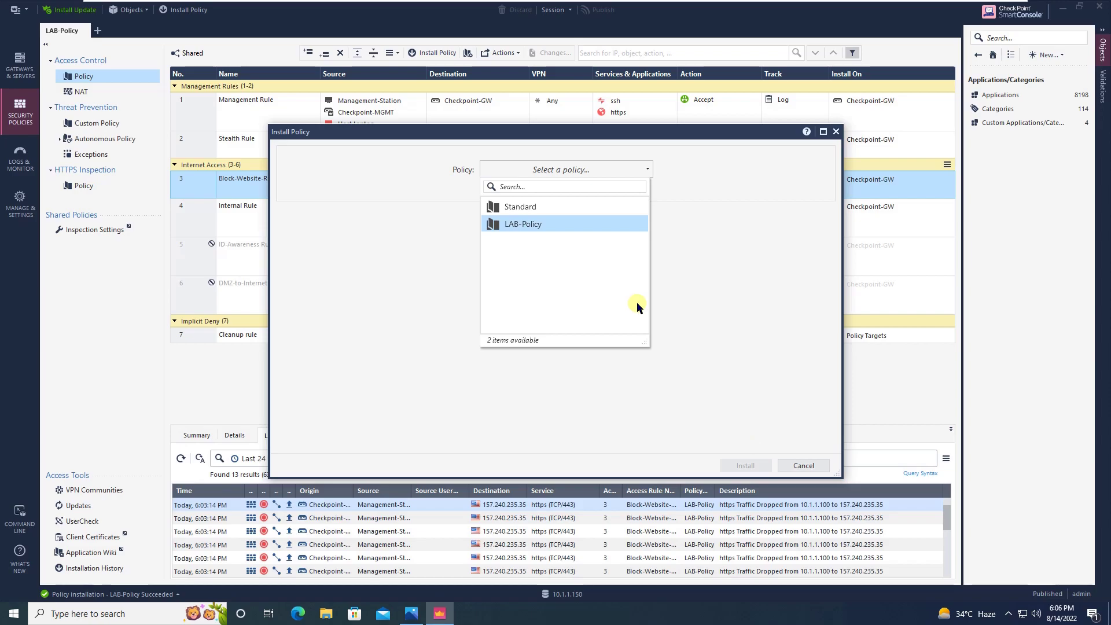
click(620, 223)
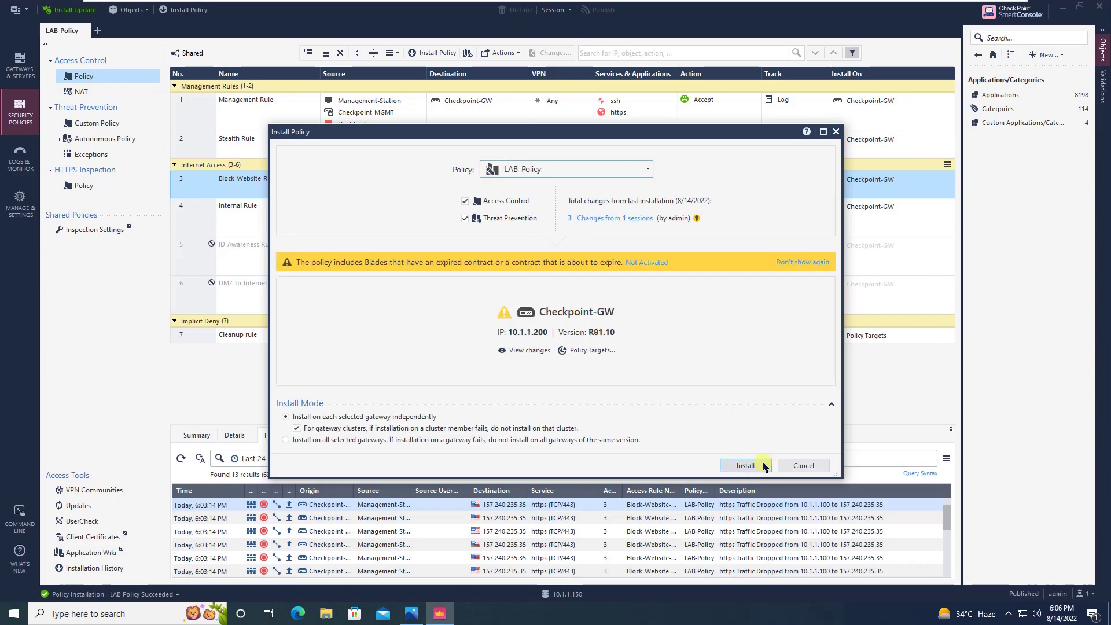
click(746, 465)
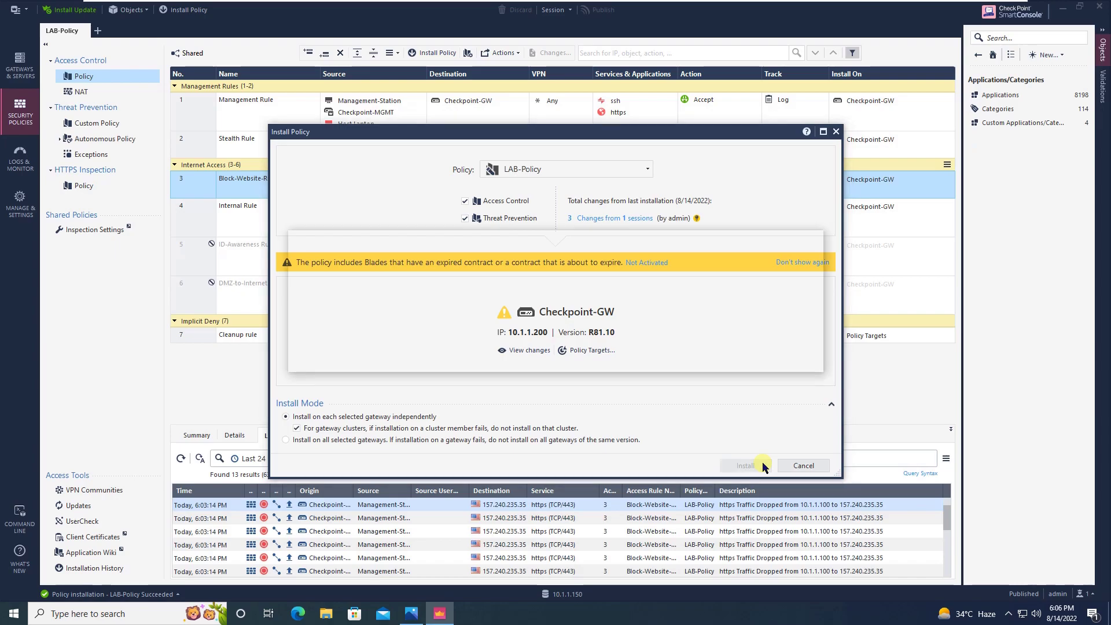
click(723, 359)
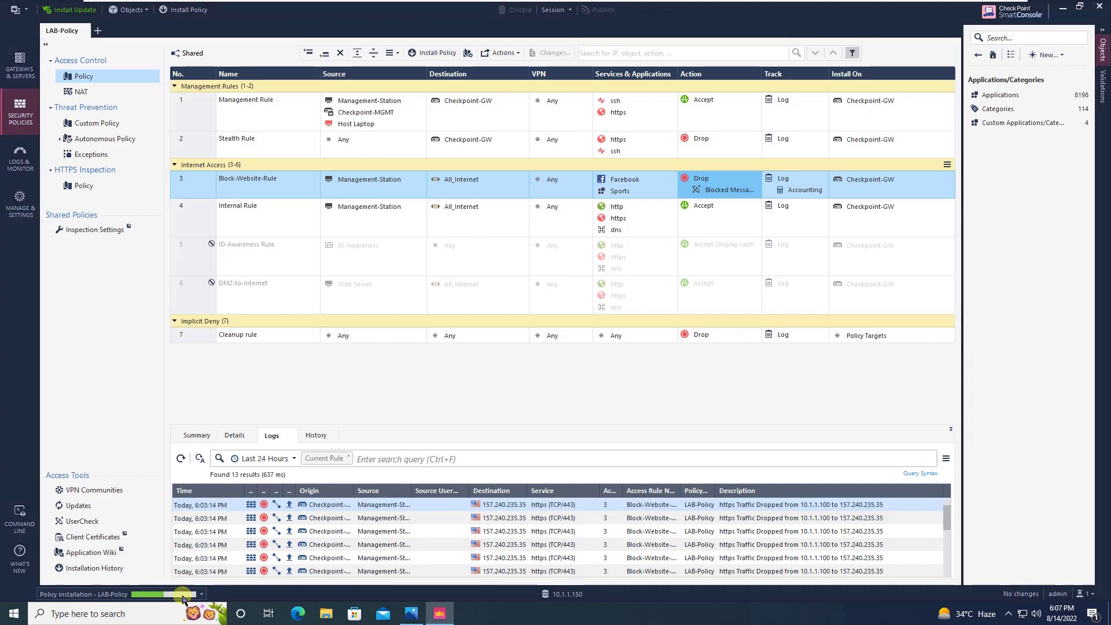
click(202, 594)
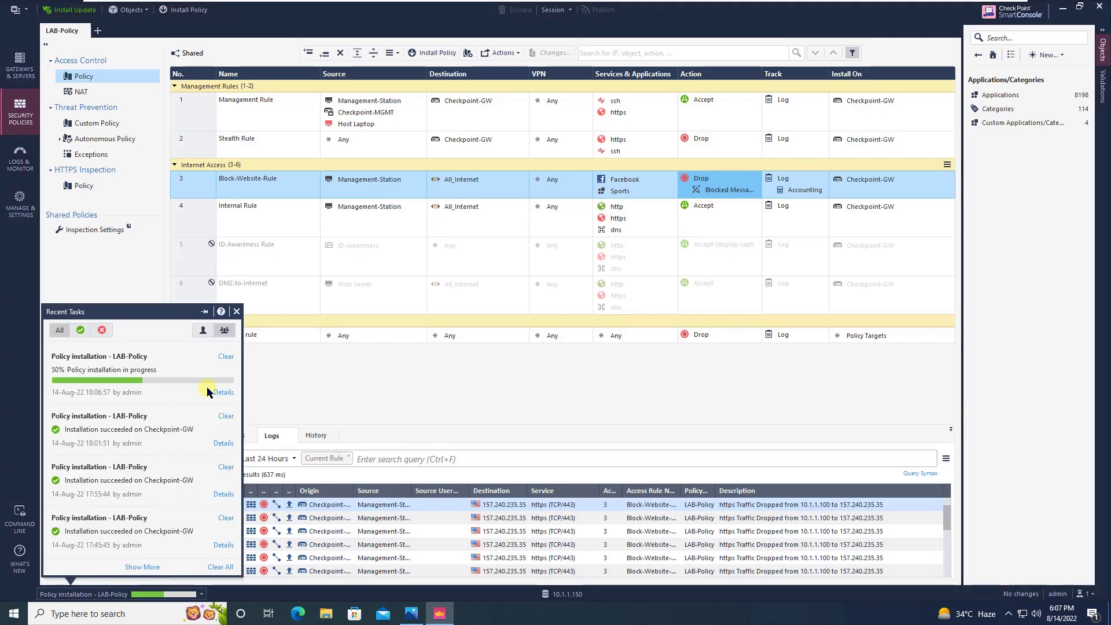
click(310, 367)
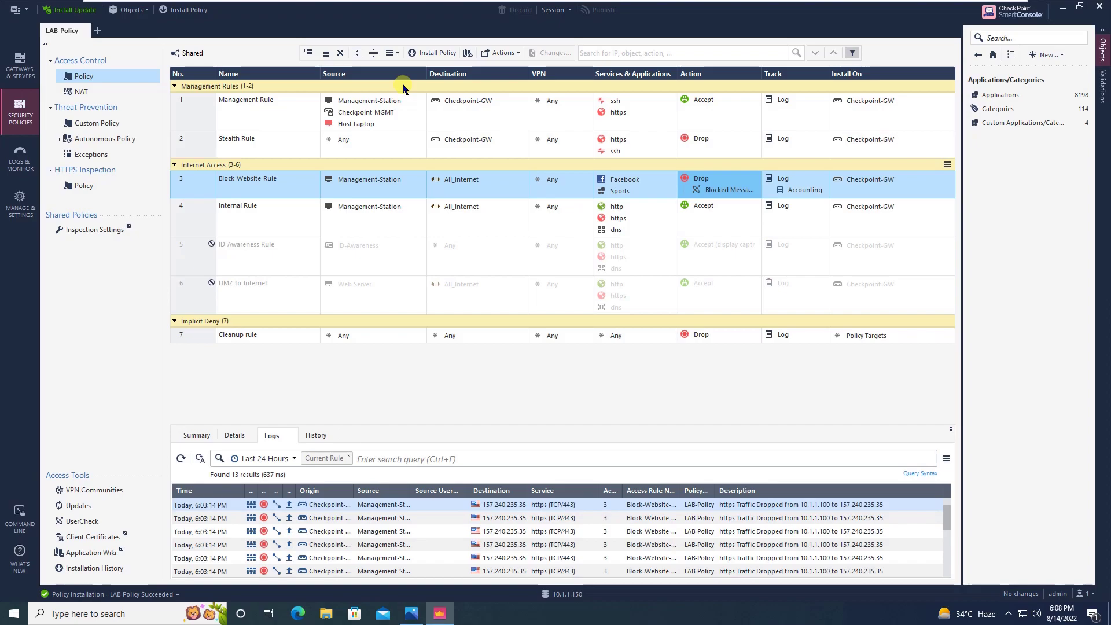
key(alt+Tab)
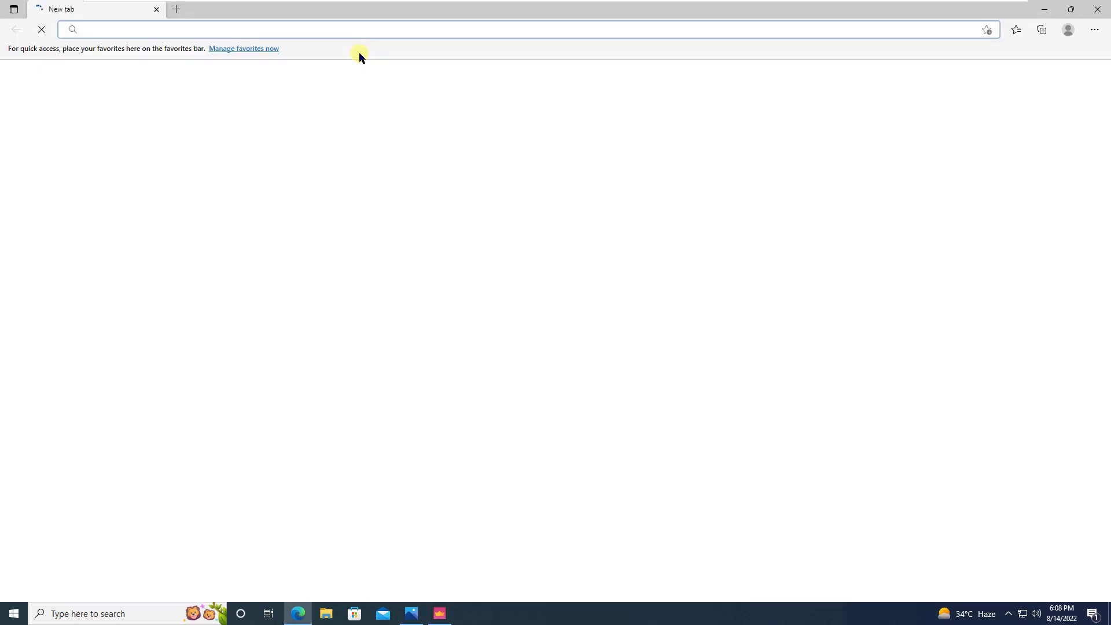
text(www)
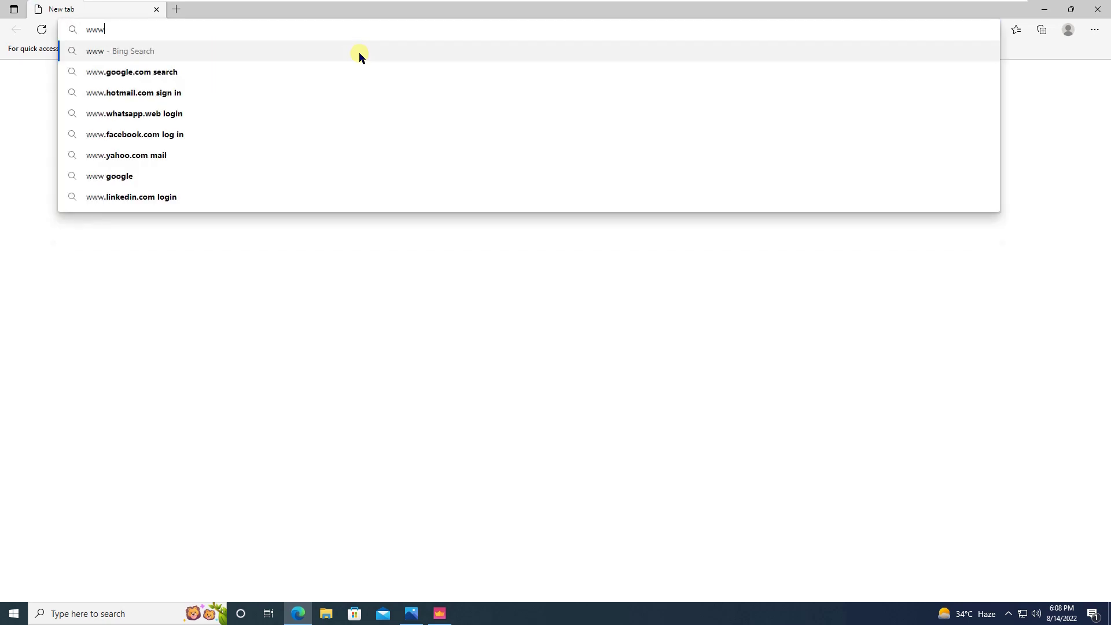
text(.cr)
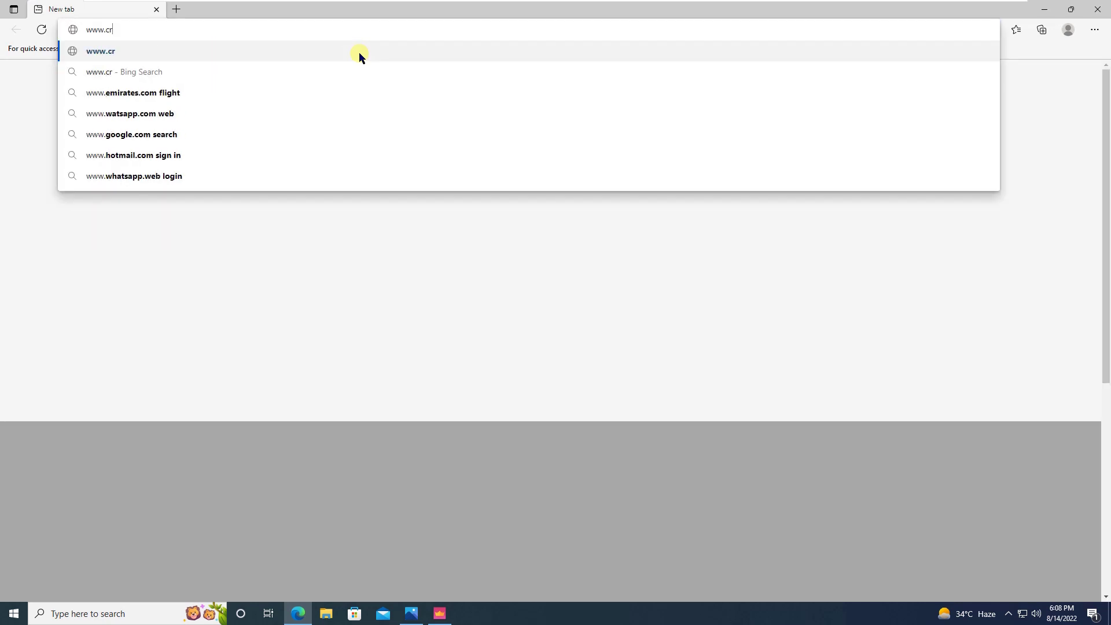
text(ictime)
text(.com)
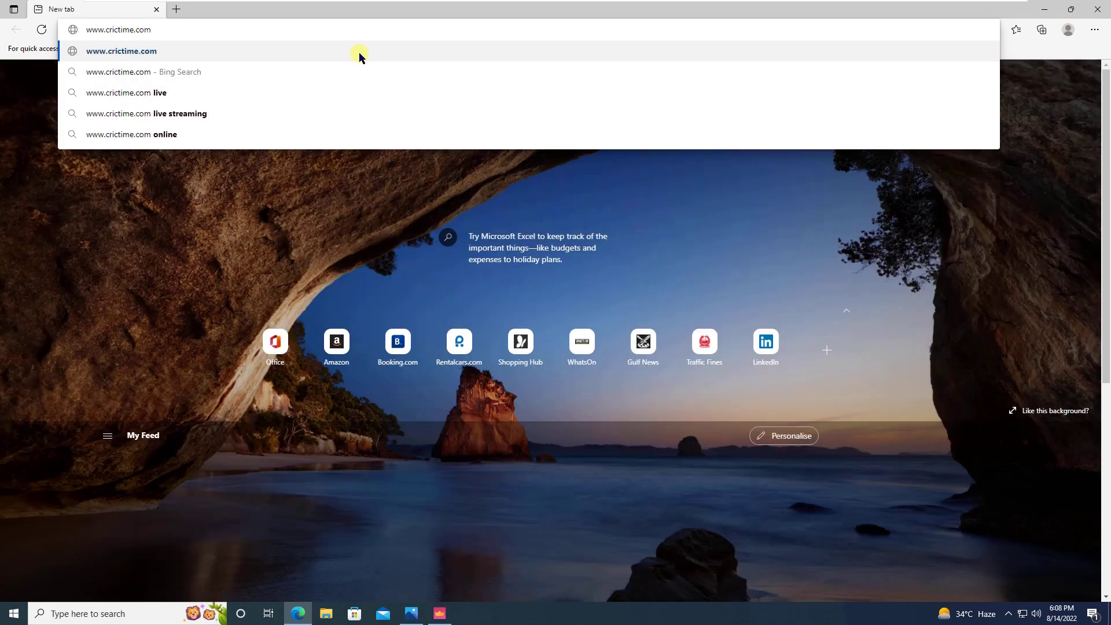
click(358, 53)
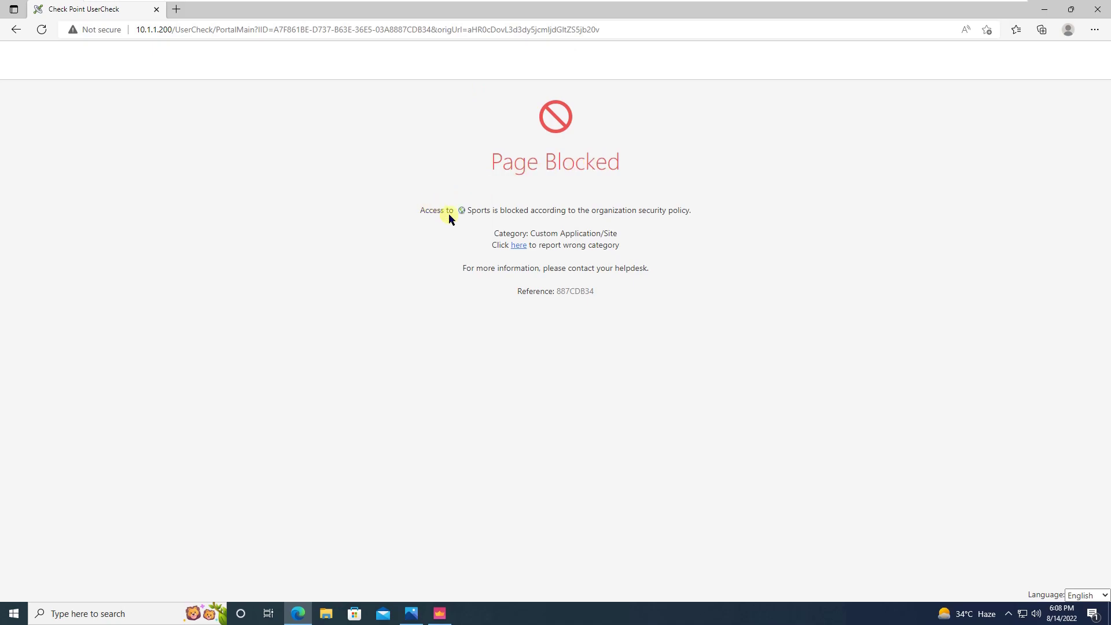
double_click(480, 211)
click(481, 214)
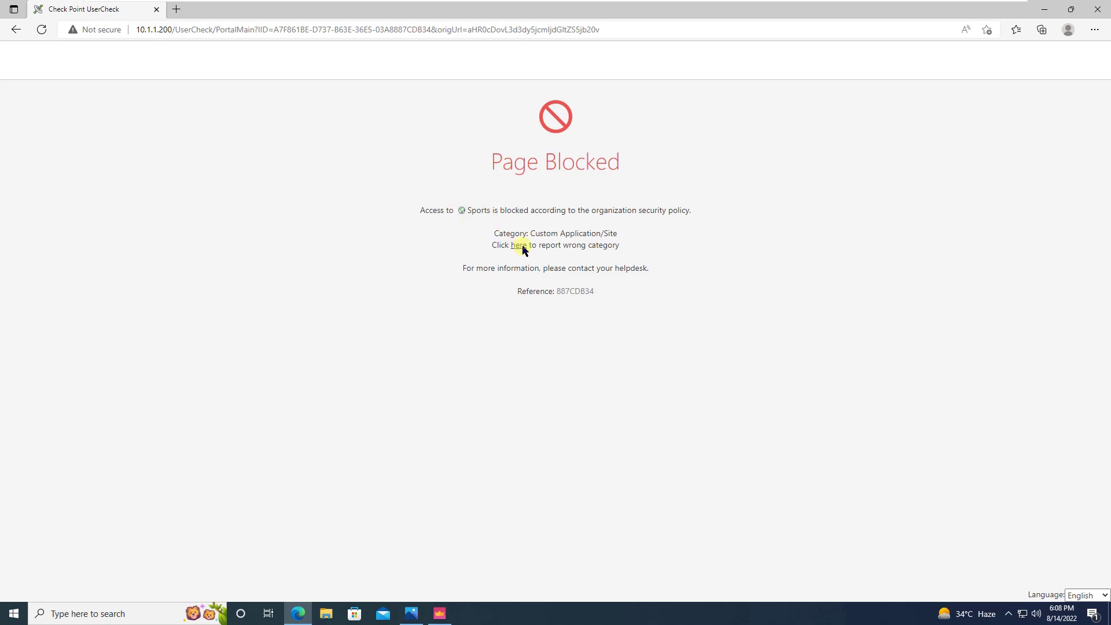
click(156, 10)
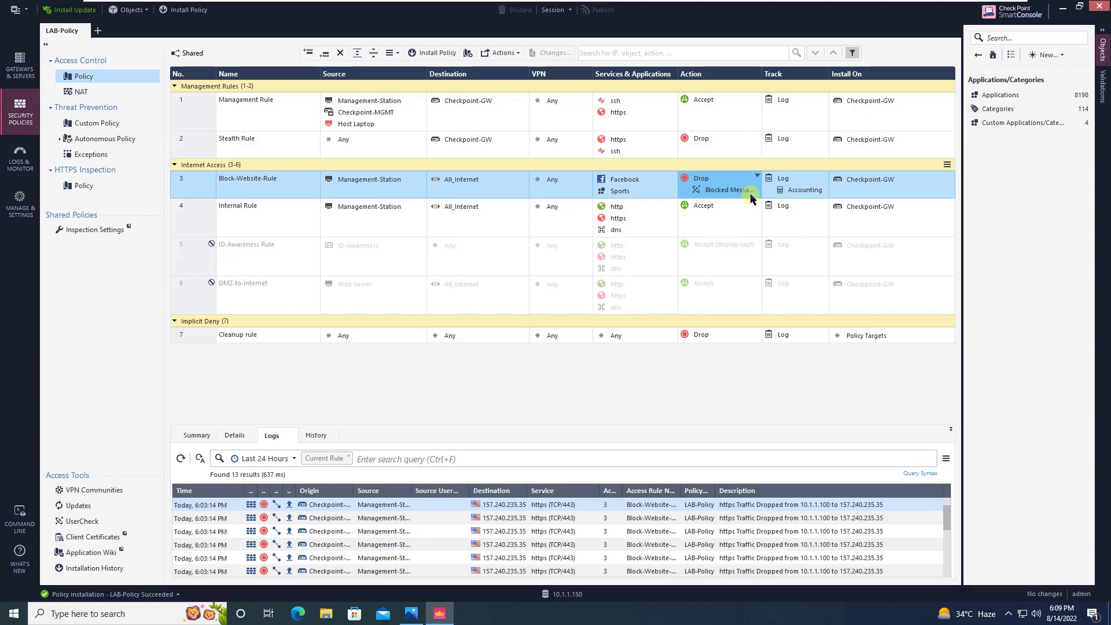
Step: Review the Sports object in Block-Website-Rule and examine the details and matched rules of the rule's latest http block log
mouse_move(620, 186)
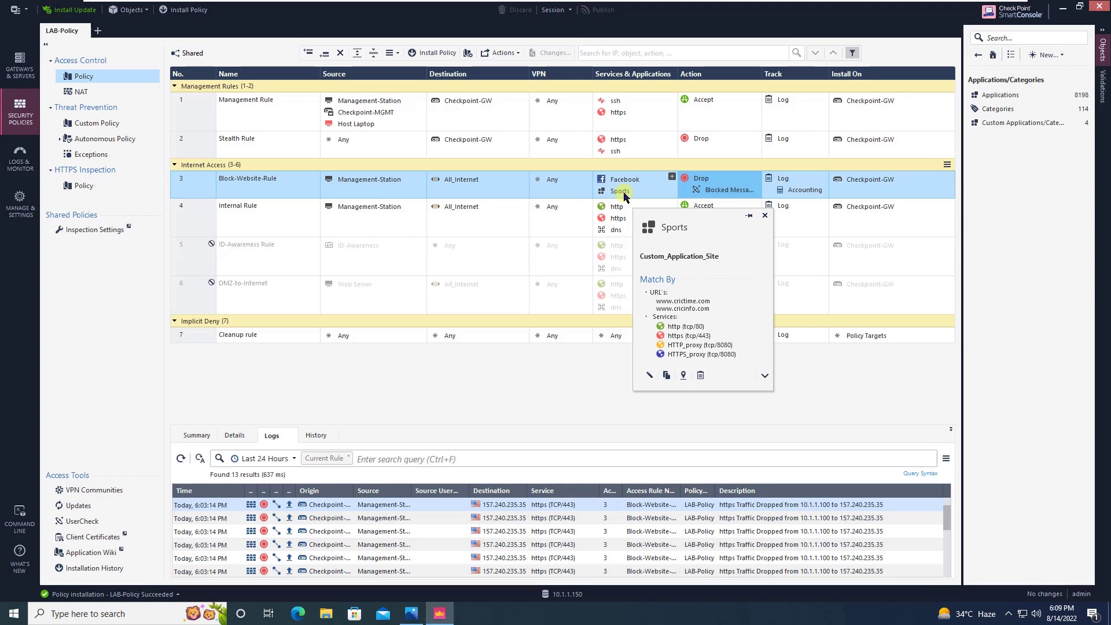
mouse_move(698, 194)
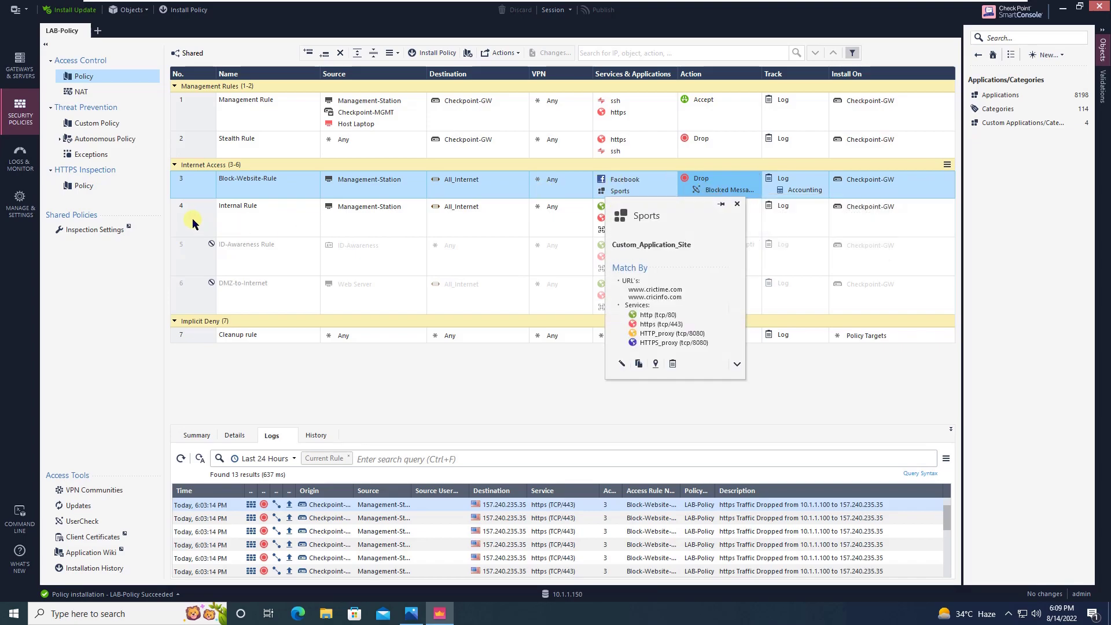
click(197, 188)
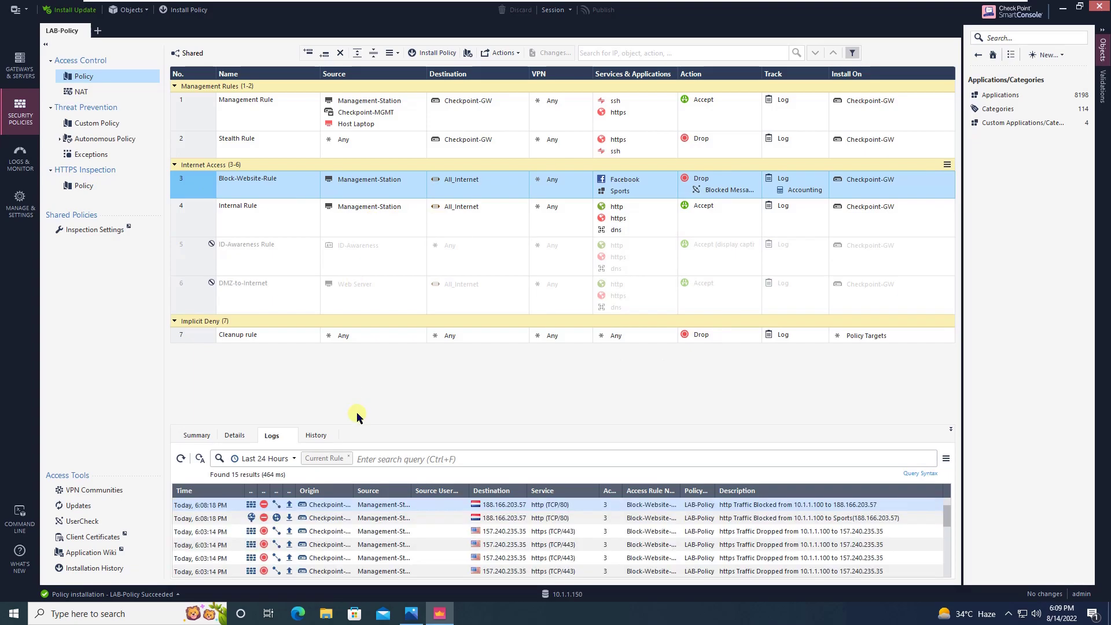
double_click(340, 507)
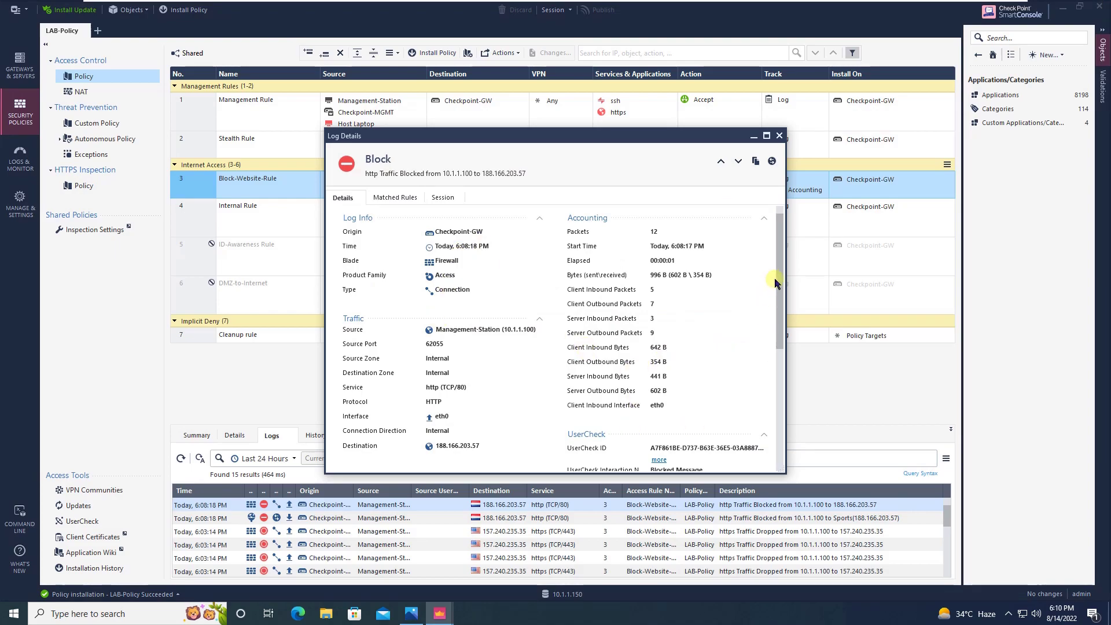
drag(780, 278, 781, 376)
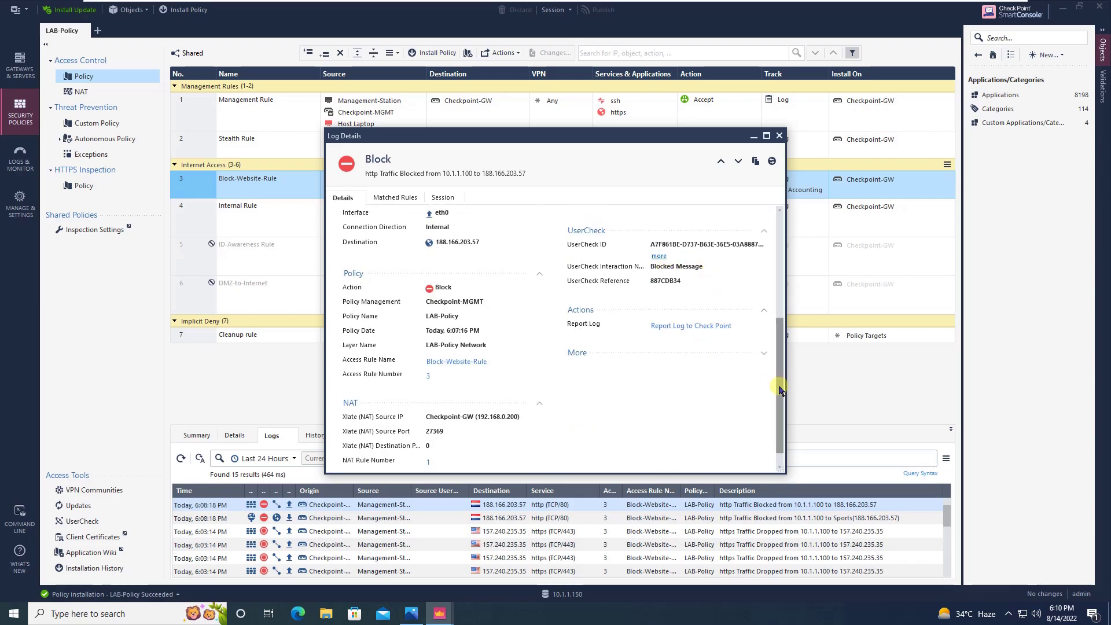
click(780, 299)
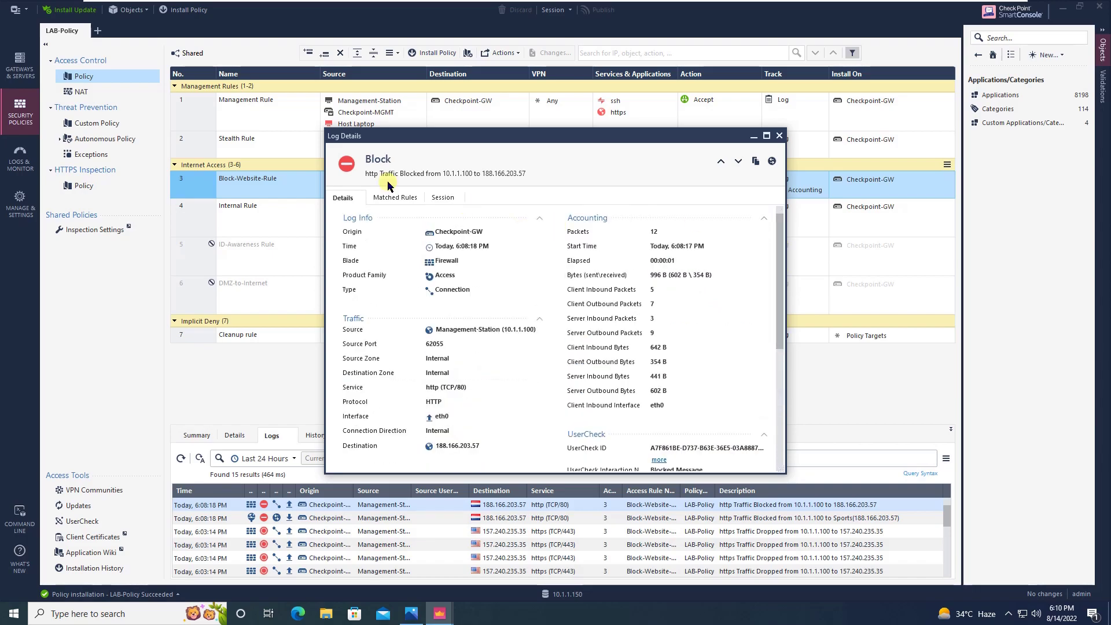
click(394, 198)
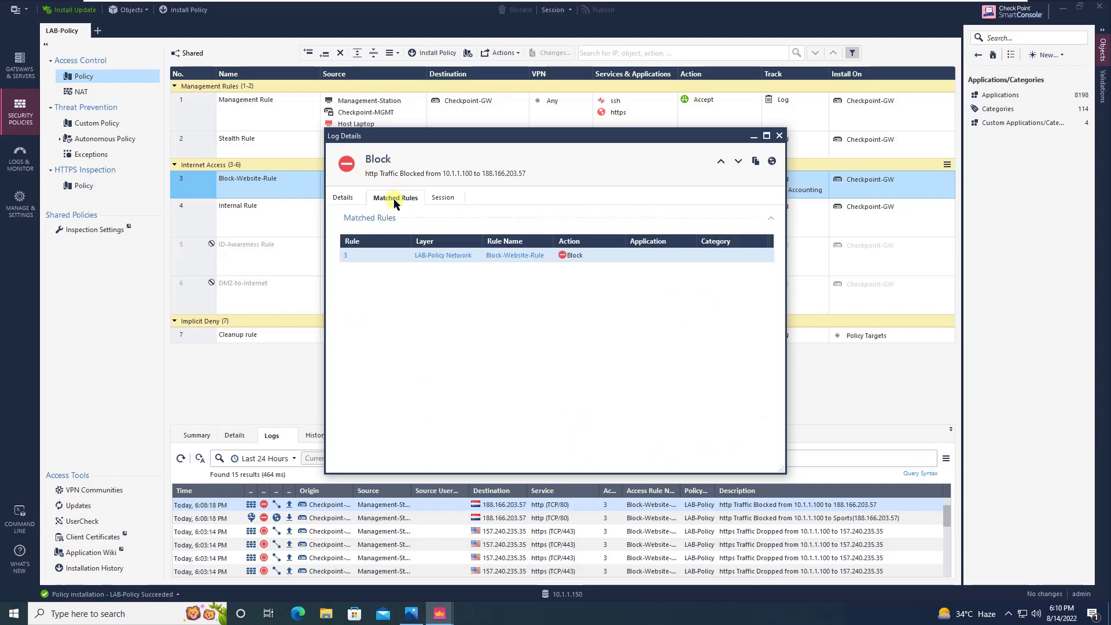
click(778, 136)
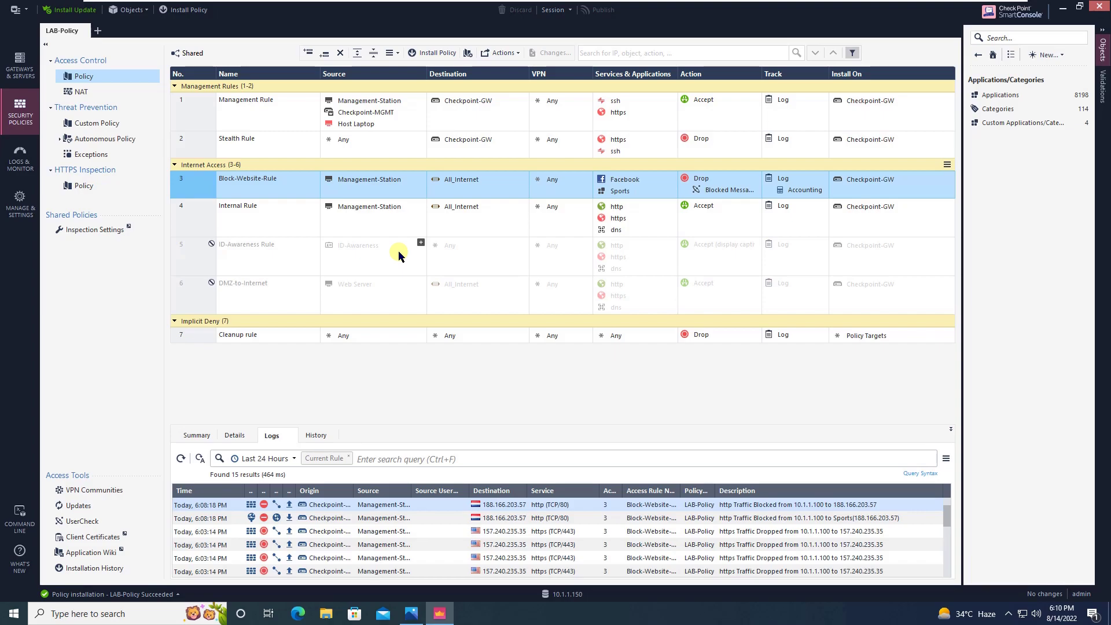
Step: Move Internal Rule below ID-Awareness Rule in the Internet Access section and disable Internal Rule
click(190, 214)
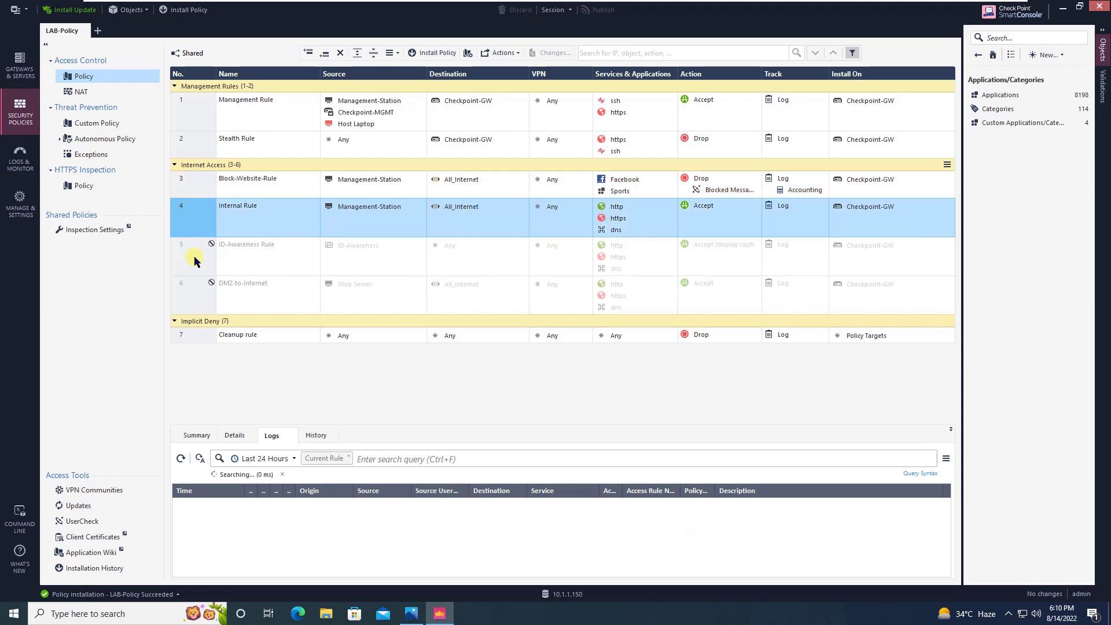
drag(194, 260, 194, 260)
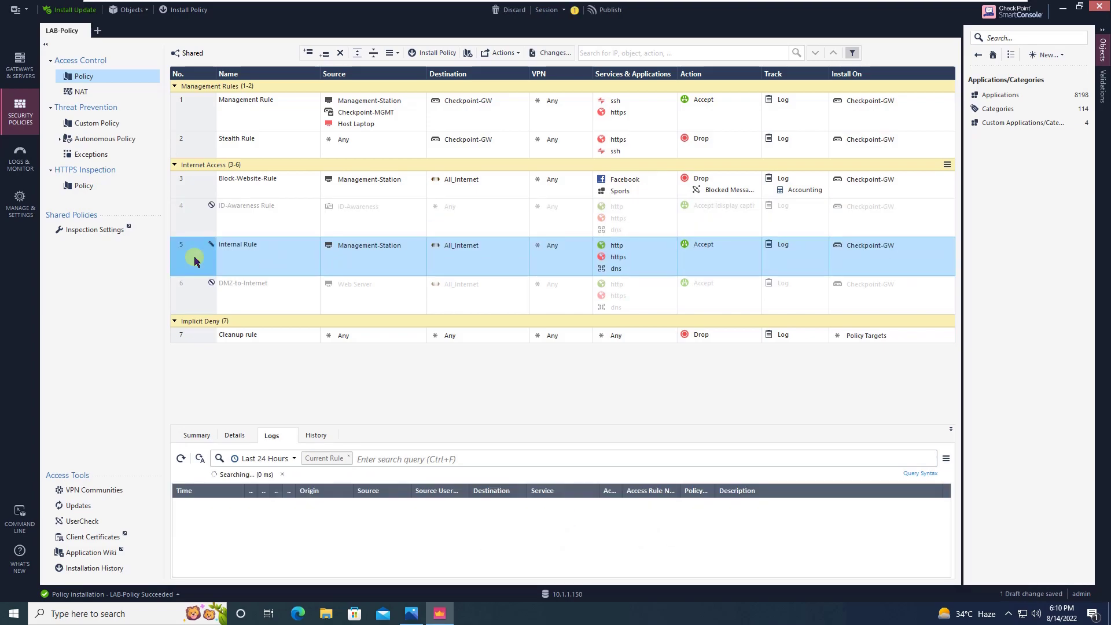
right_click(194, 261)
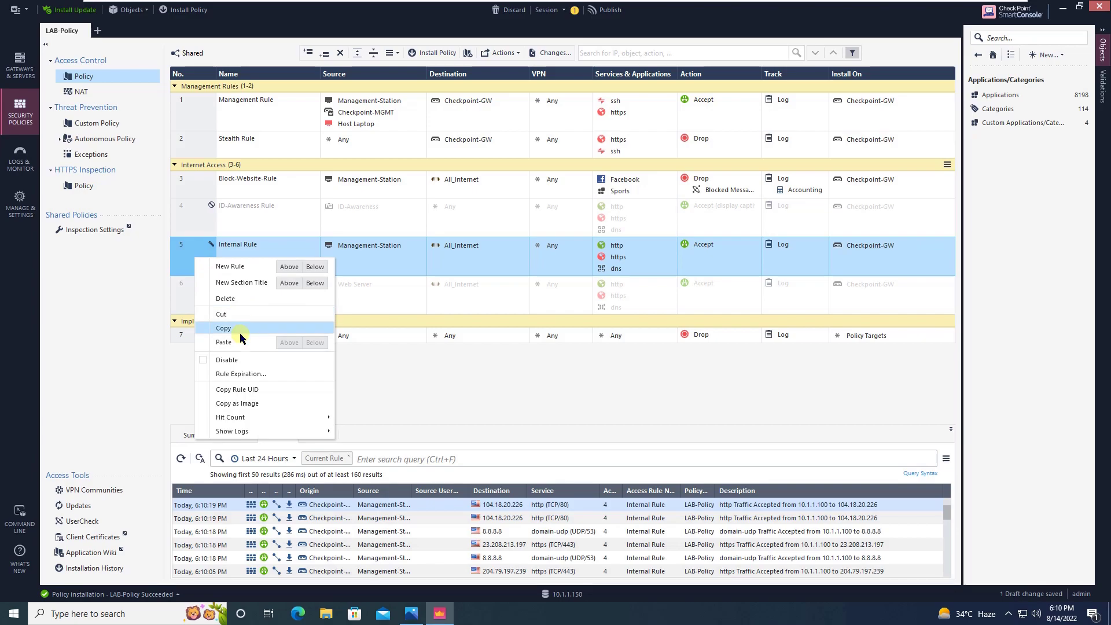
click(232, 359)
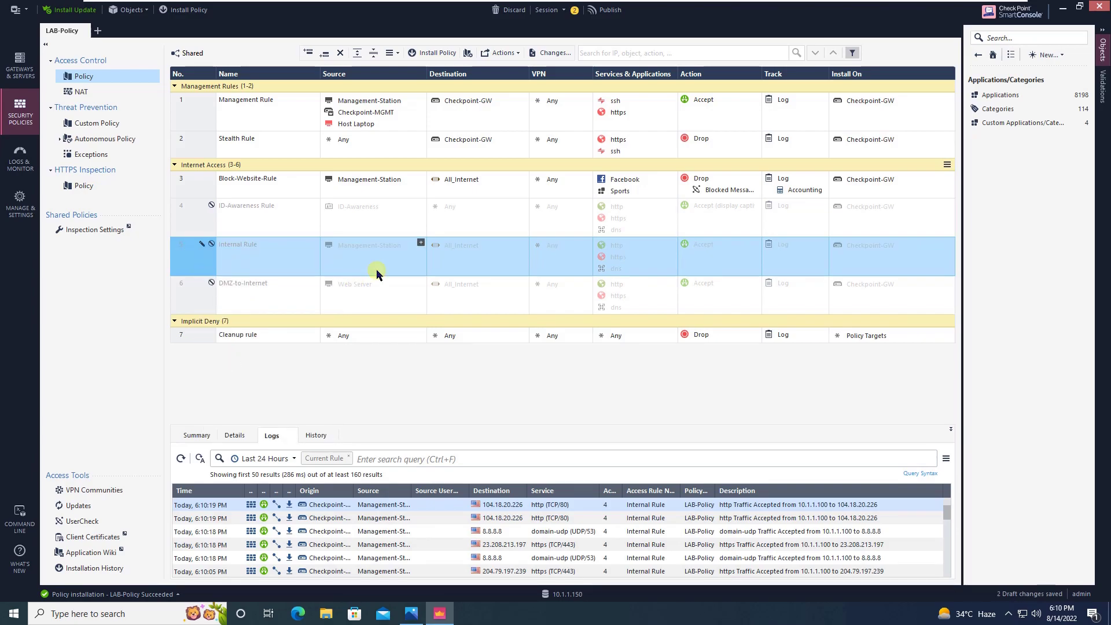
Step: Enable ID-Awareness Rule in the Internet Access section
click(196, 214)
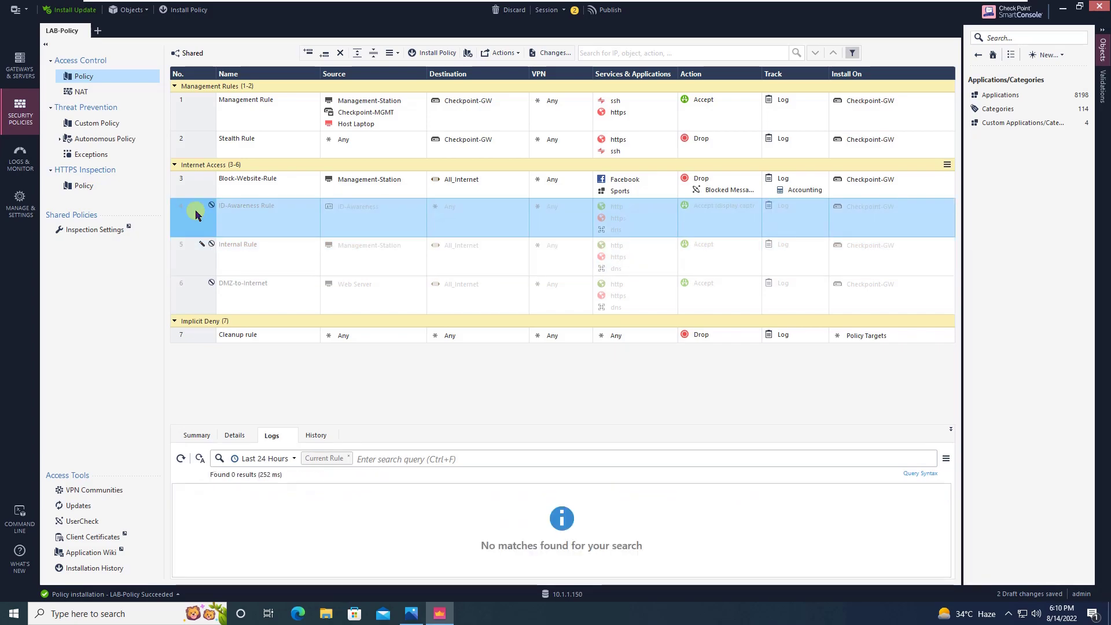
right_click(196, 214)
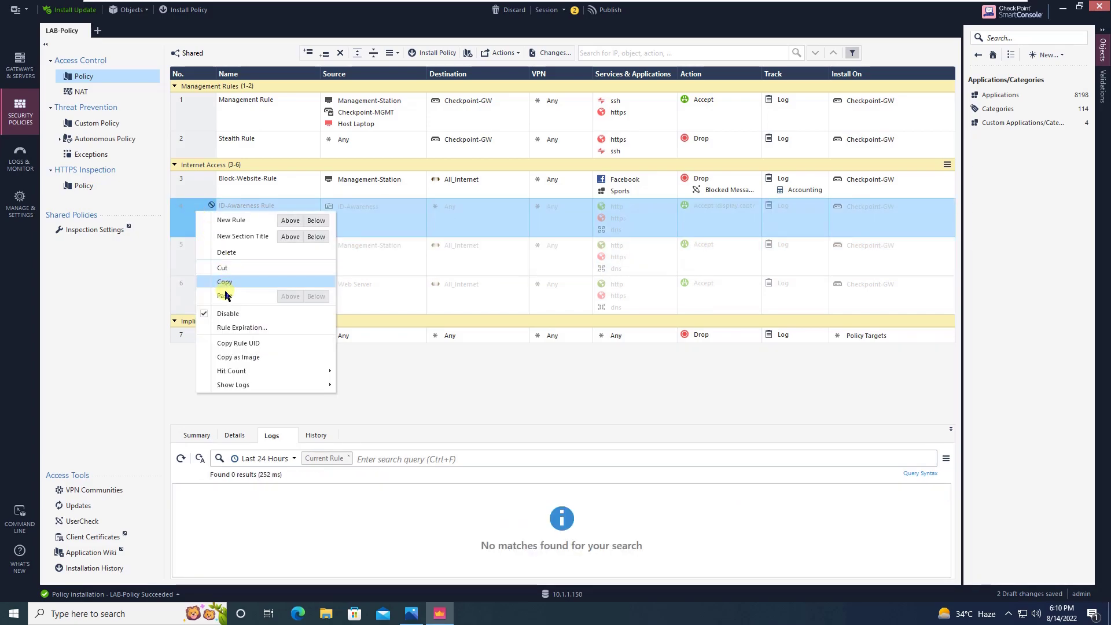
click(205, 316)
Step: Delete Block-Website-Rule from the Internet Access section of the policy
click(198, 186)
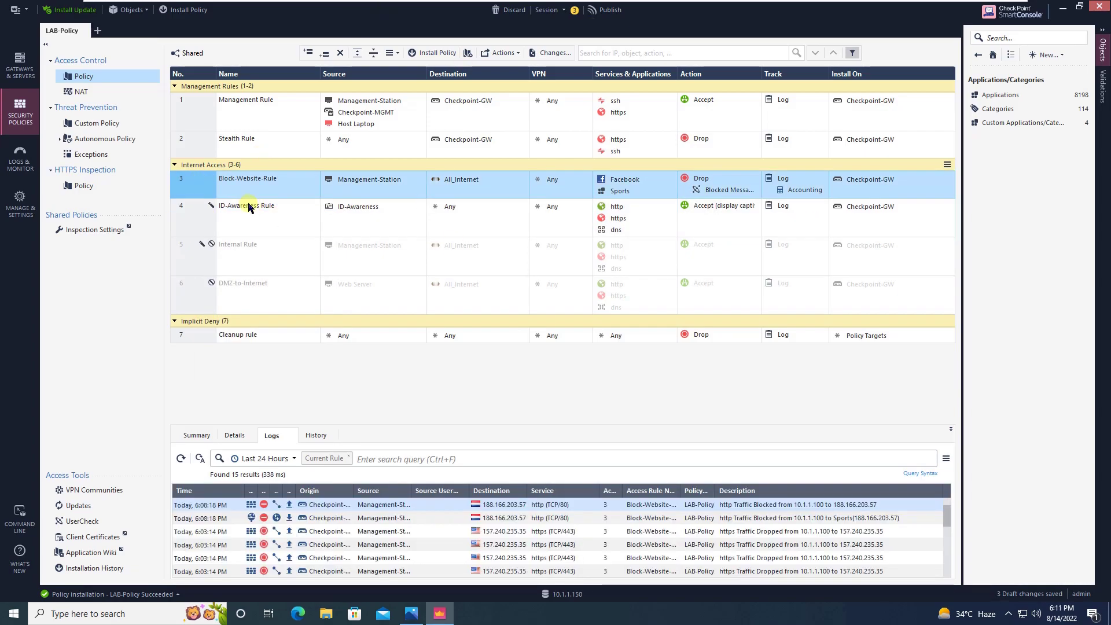
right_click(198, 187)
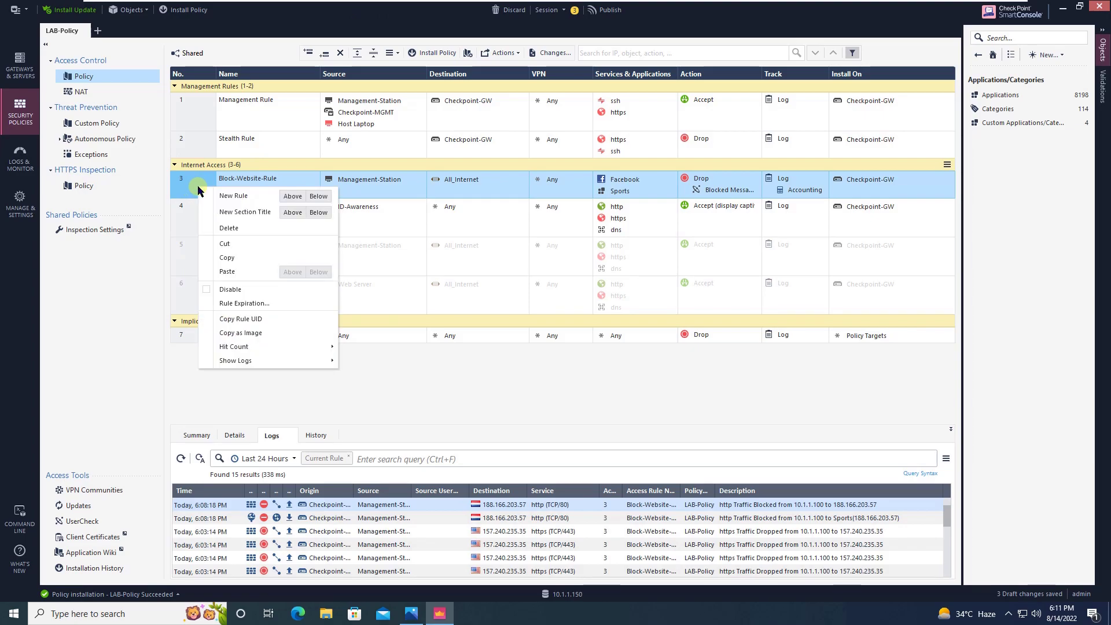
click(248, 228)
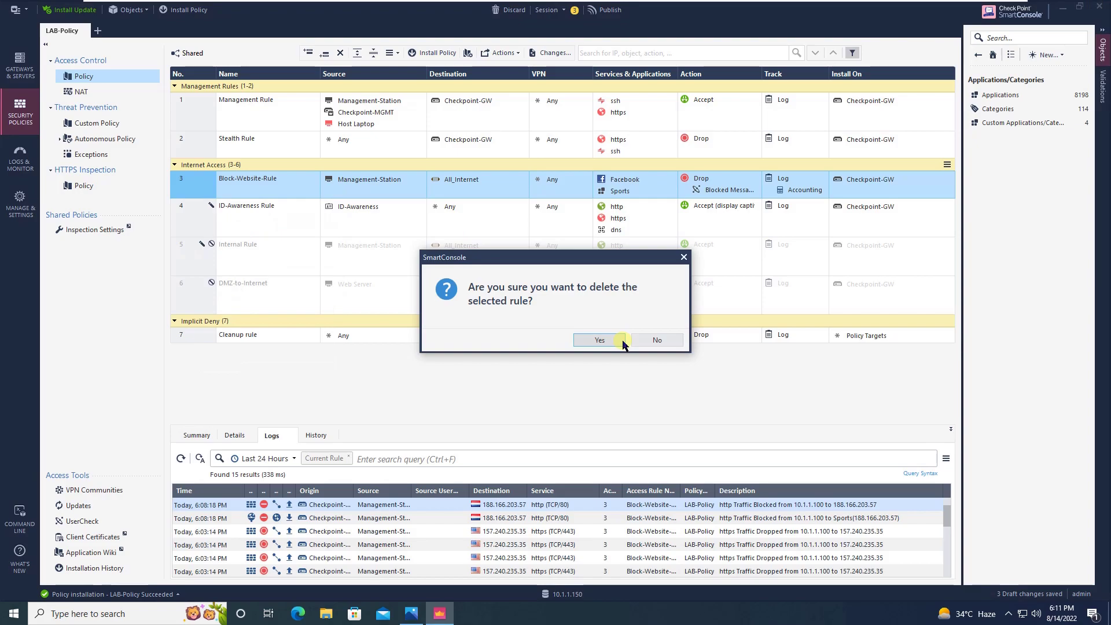
click(620, 343)
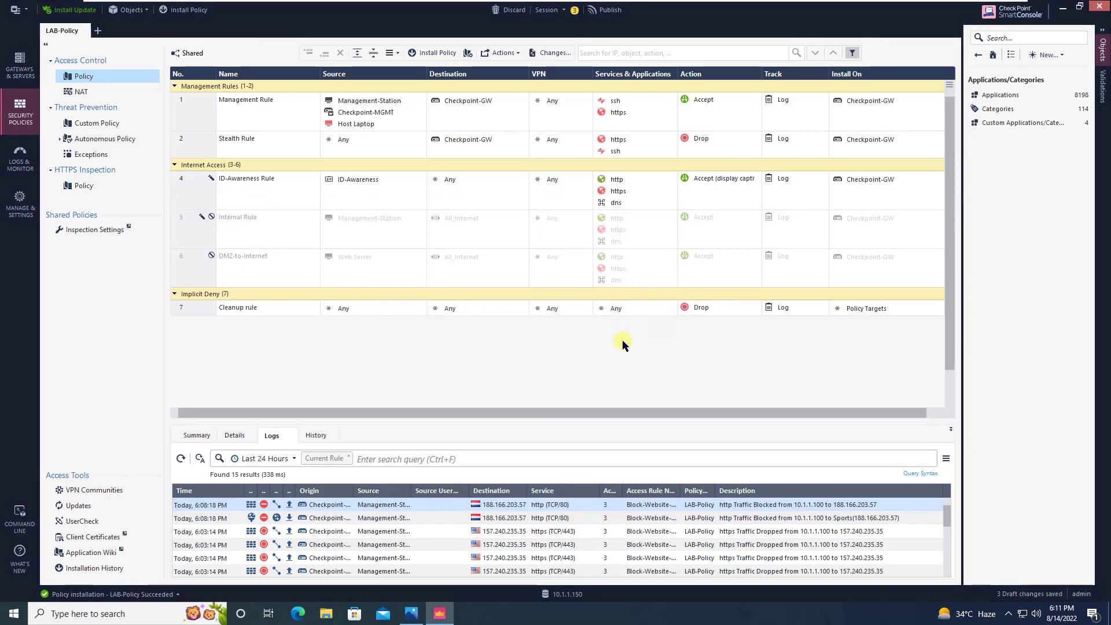
Step: Publish the session's draft changes under the suggested session name and proceed to policy installation
click(181, 12)
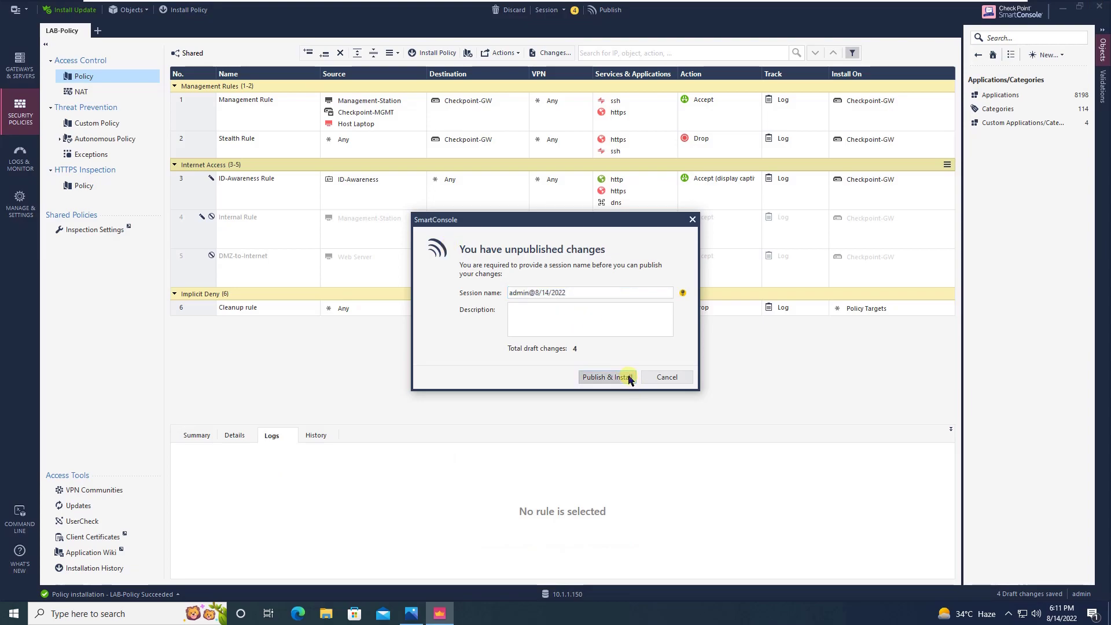
click(628, 375)
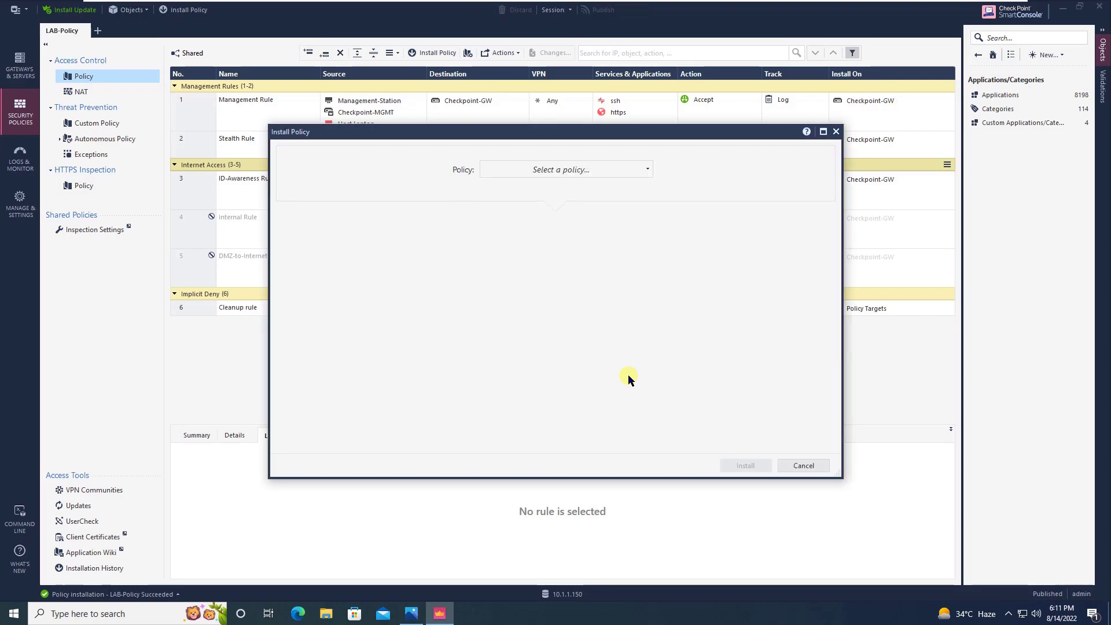
click(600, 169)
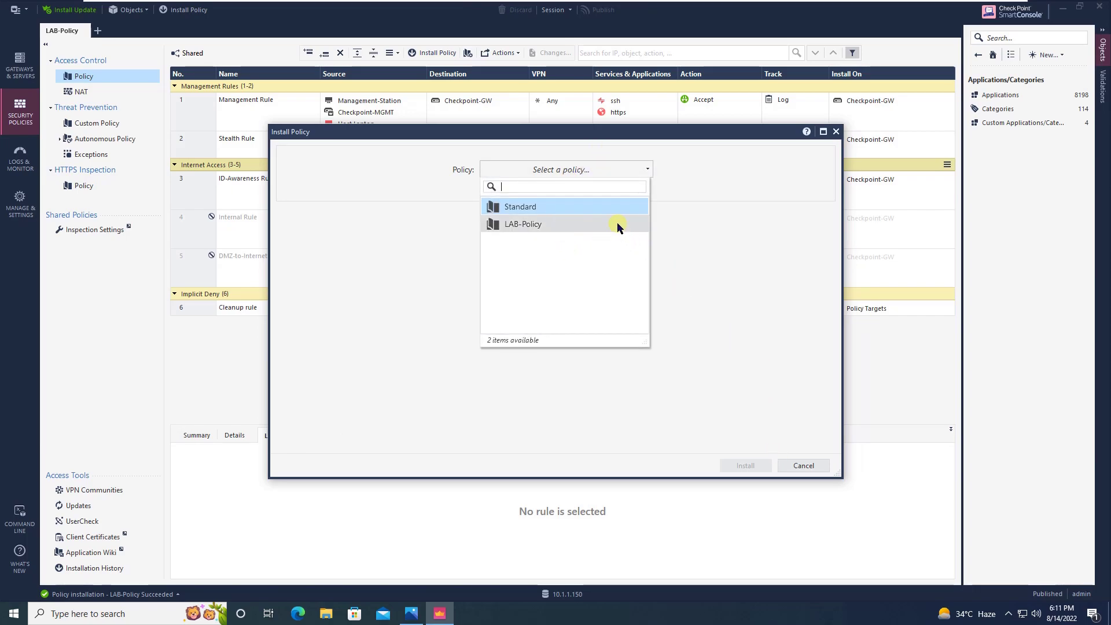
key(Return)
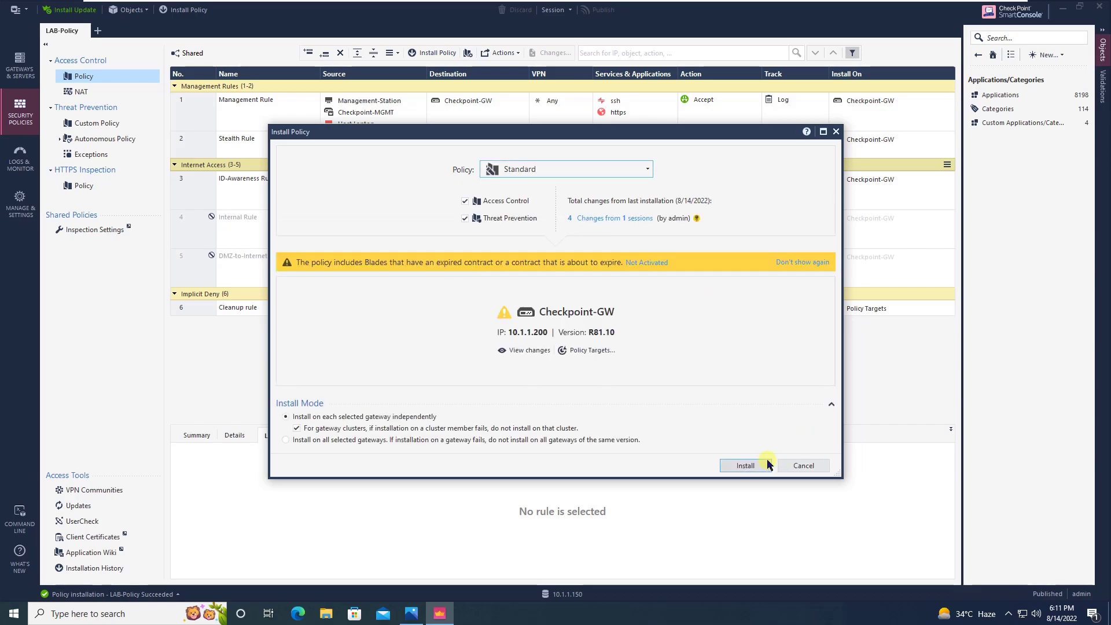
click(761, 462)
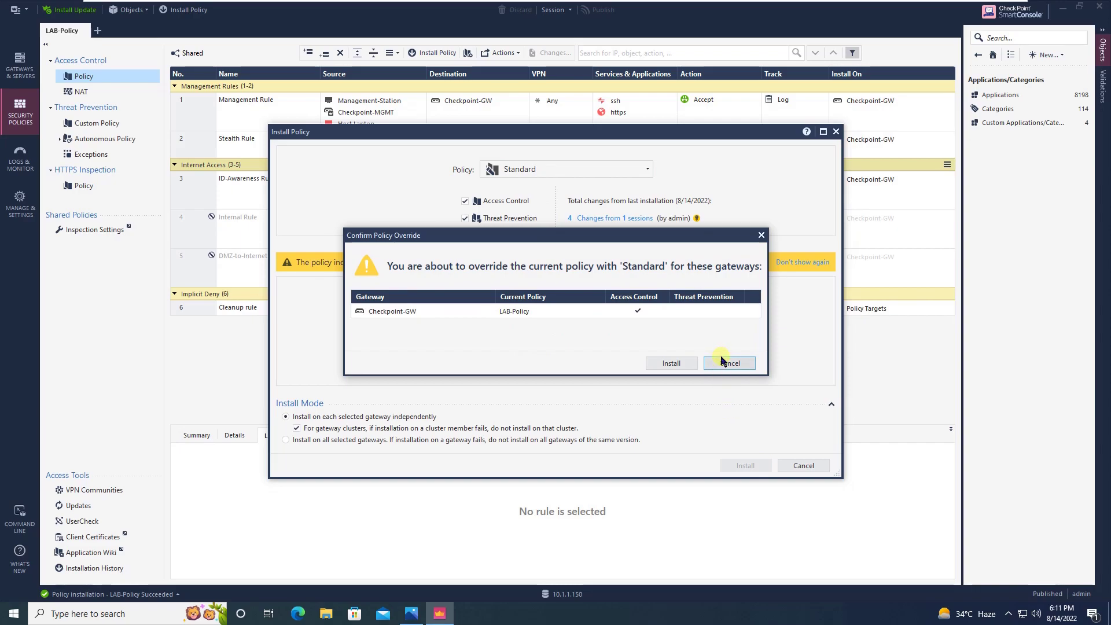
click(760, 235)
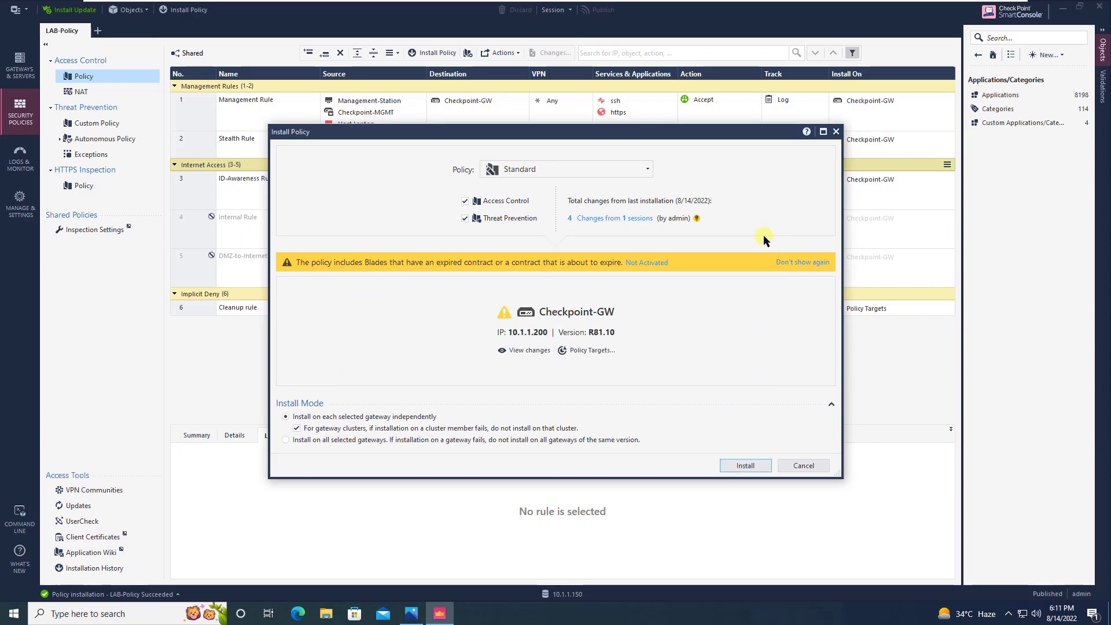
Step: Install LAB-Policy with Access Control and Threat Prevention on Checkpoint-GW, accepting the license and contracts warning
click(640, 171)
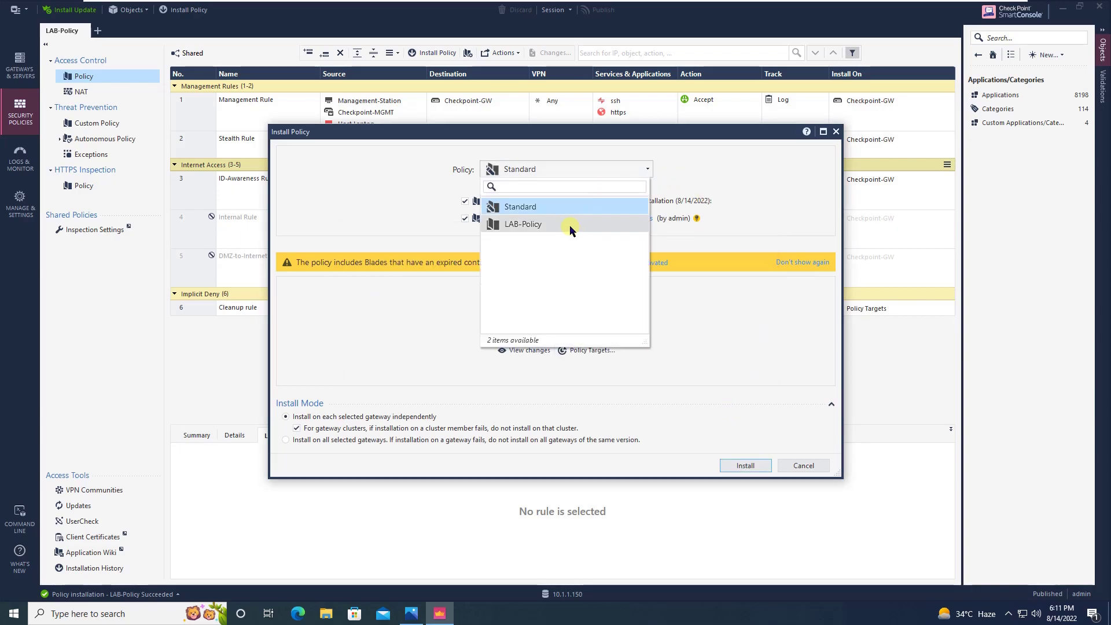
click(569, 226)
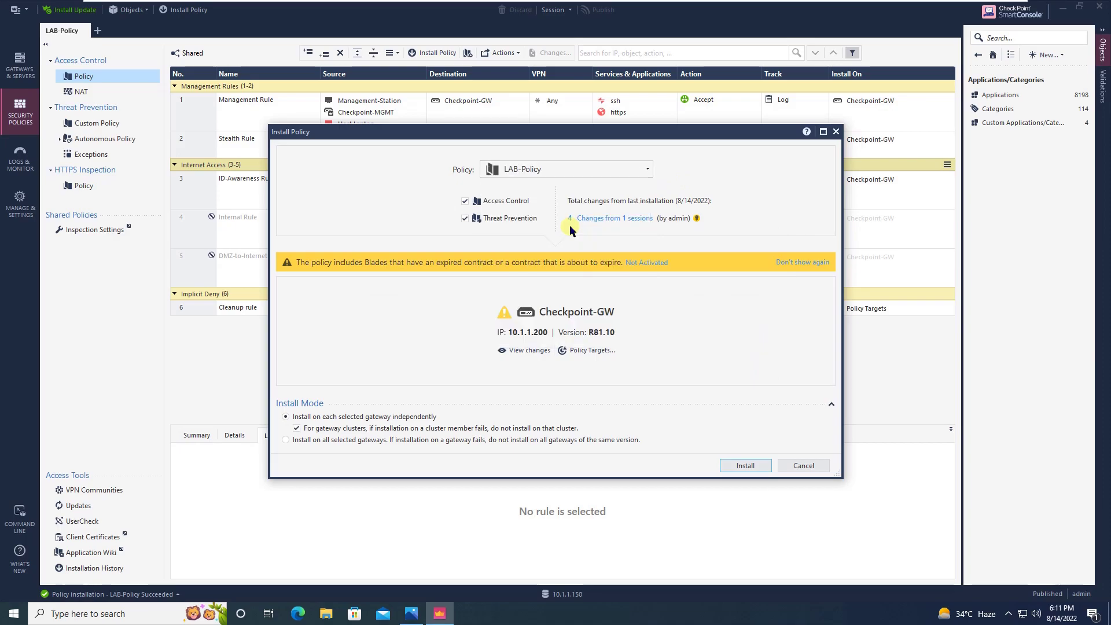
click(764, 467)
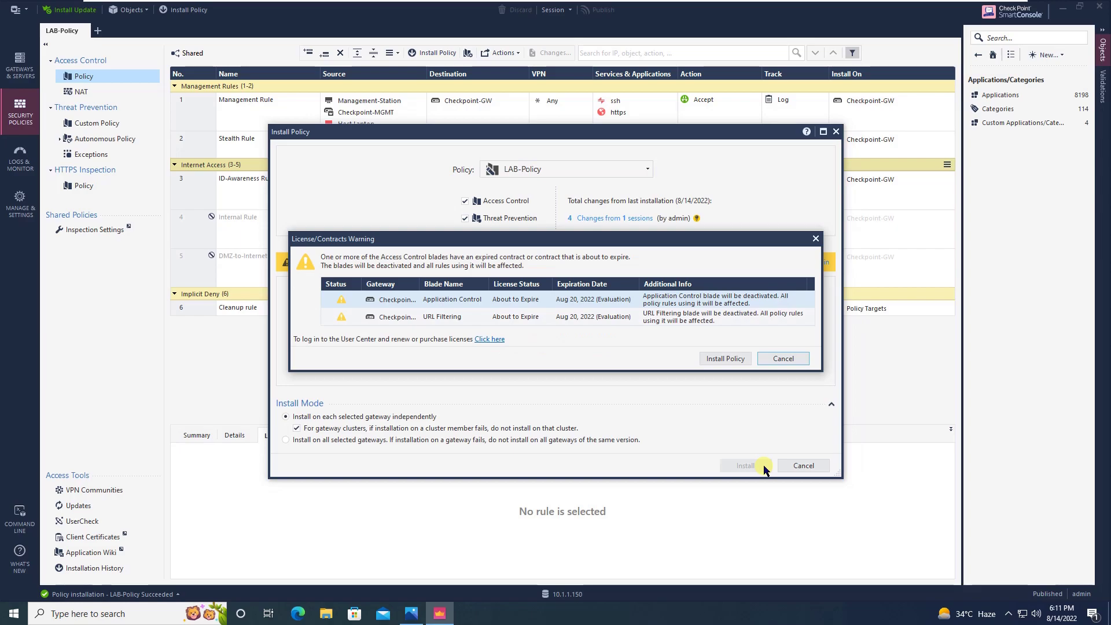
click(742, 359)
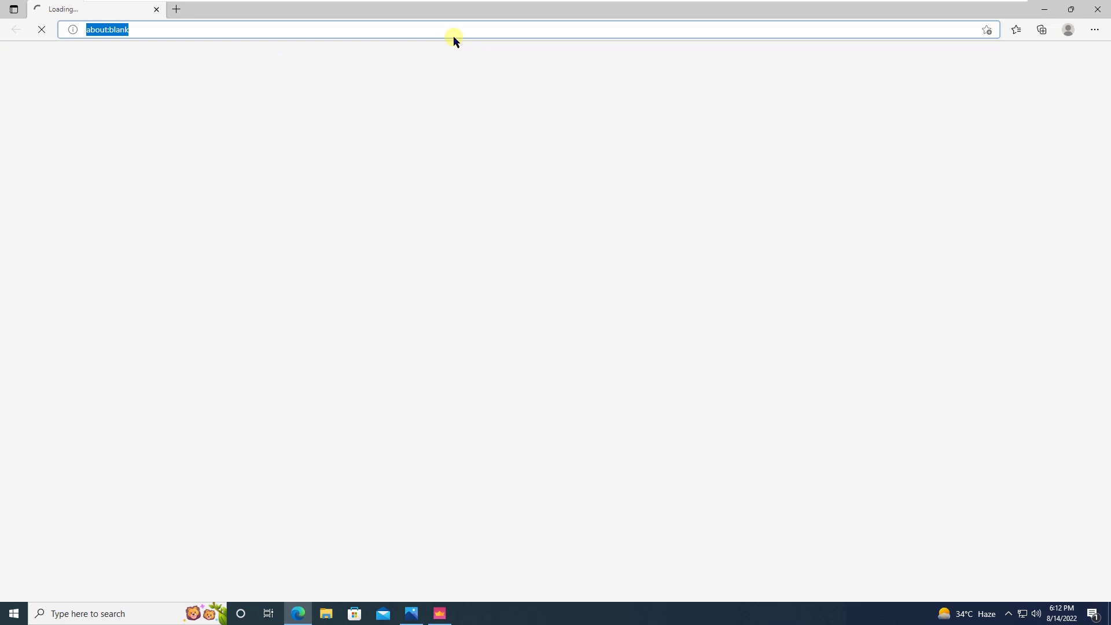
text(google)
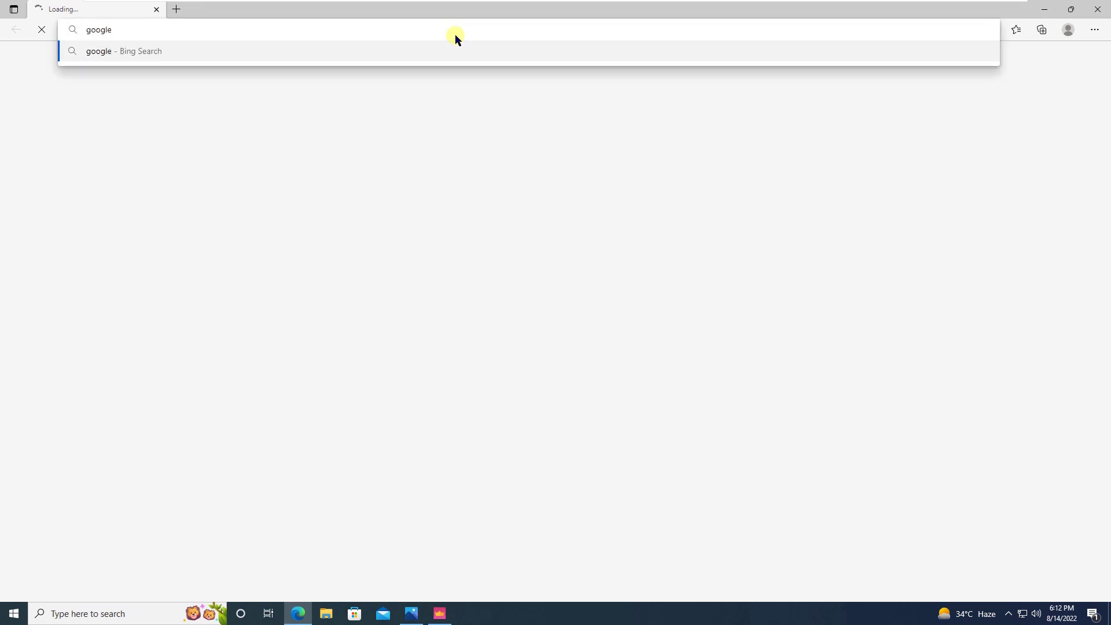
key(ctrl+Return)
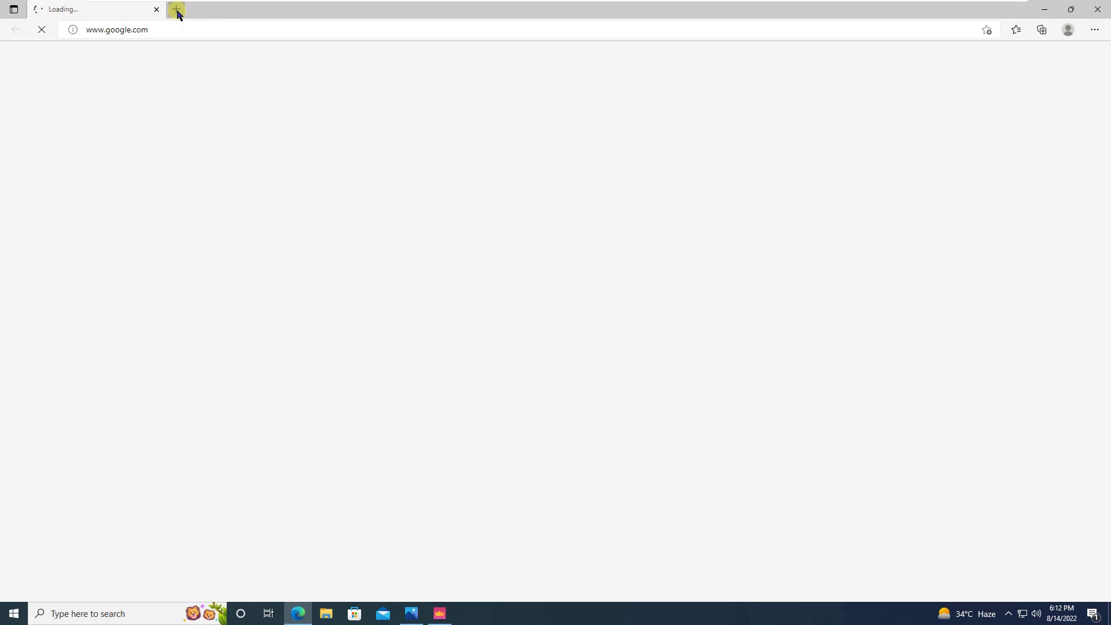
click(173, 31)
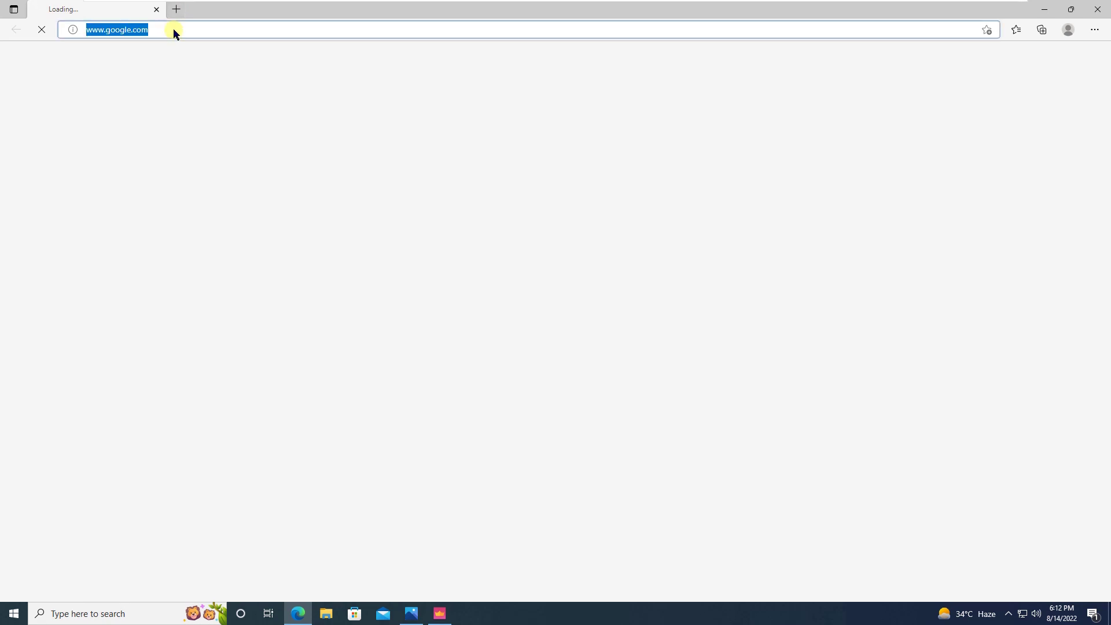
text(https://)
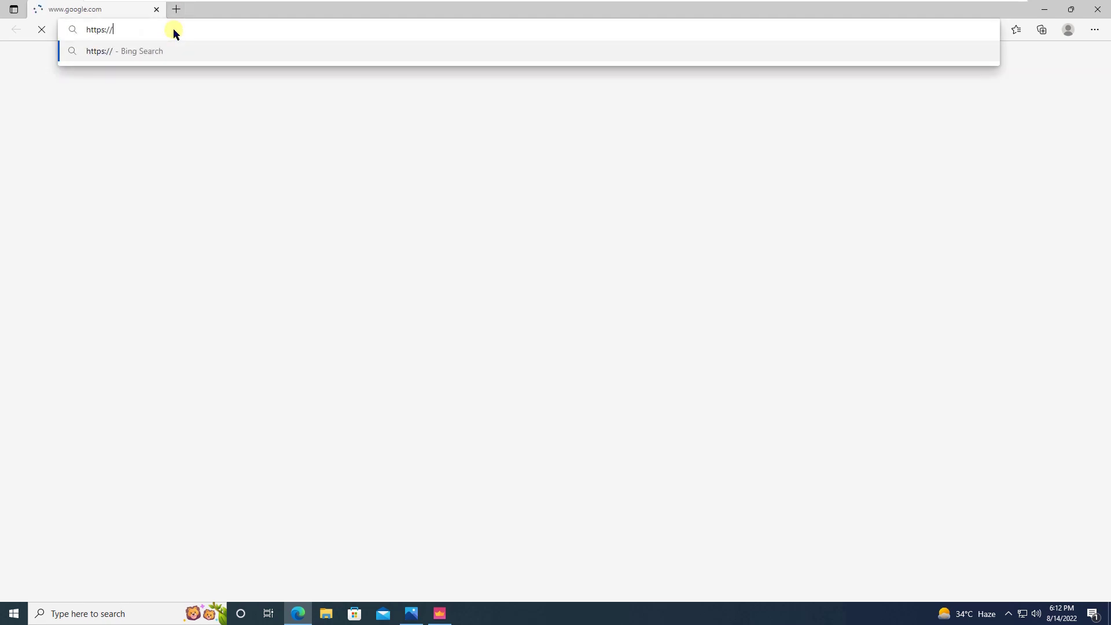
text(10.1.1.200)
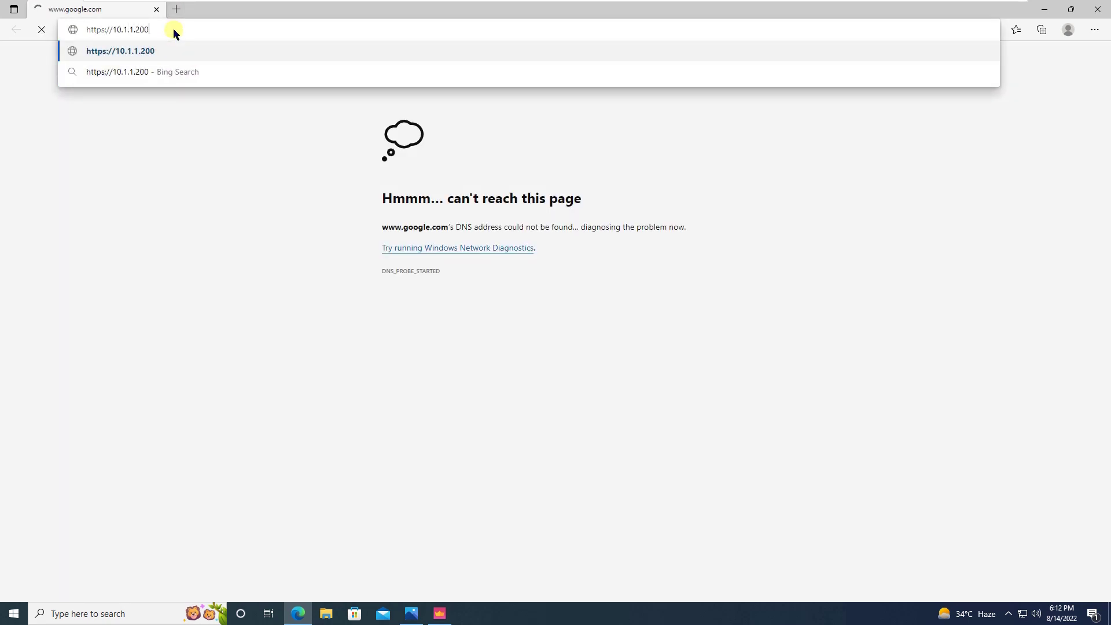
text(/connect)
key(Return)
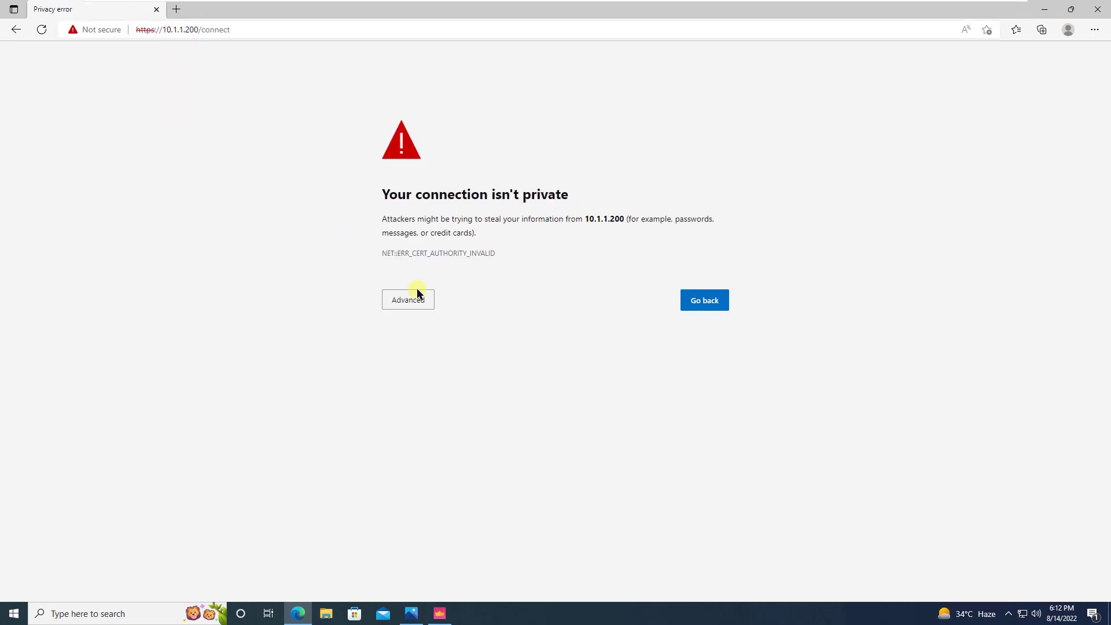
click(418, 295)
click(452, 391)
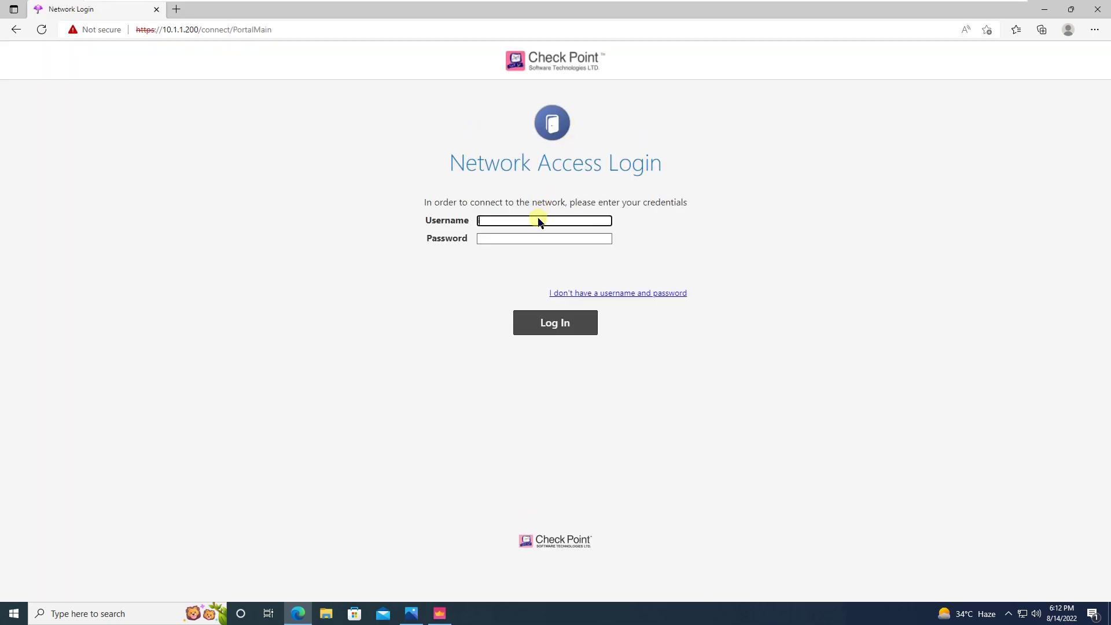
Step: Log in to the Network Access Login page with the it_admin username and its account password
text(min)
key(Tab)
text(••••••)
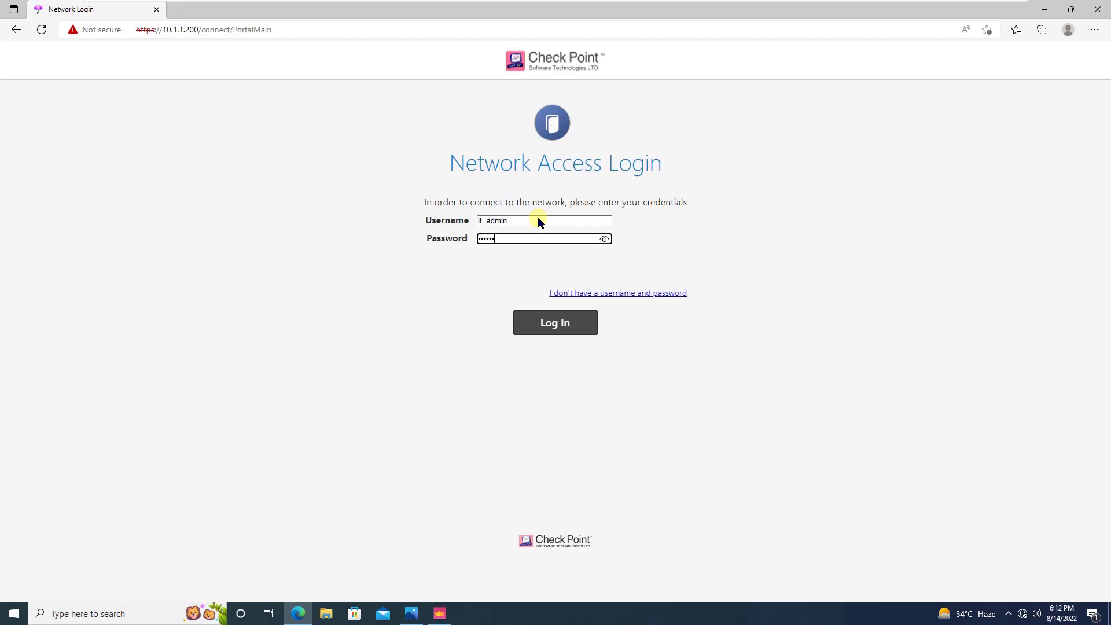
text(•••••)
key(Return)
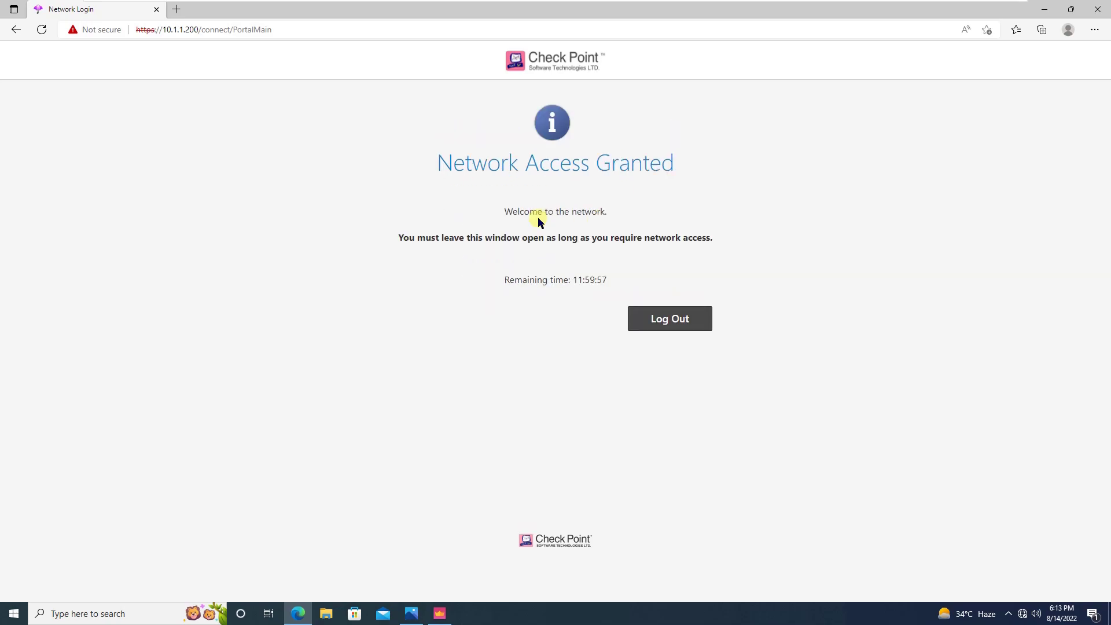
Step: Load Facebook in a new browser tab to test internet access as the authenticated user, and close that tab
click(176, 9)
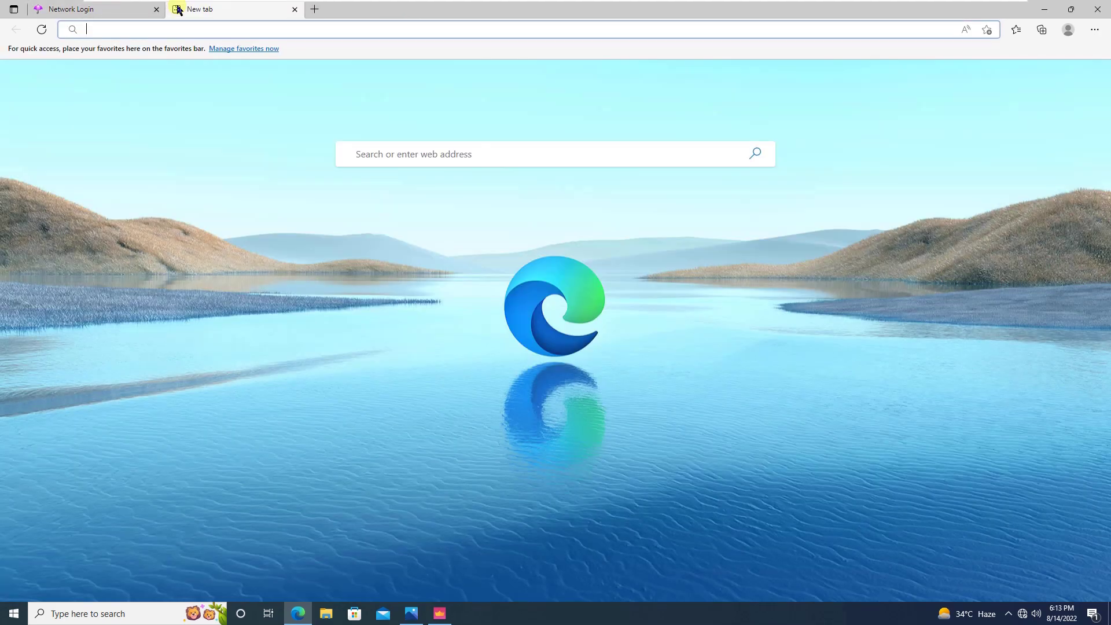
text(fa)
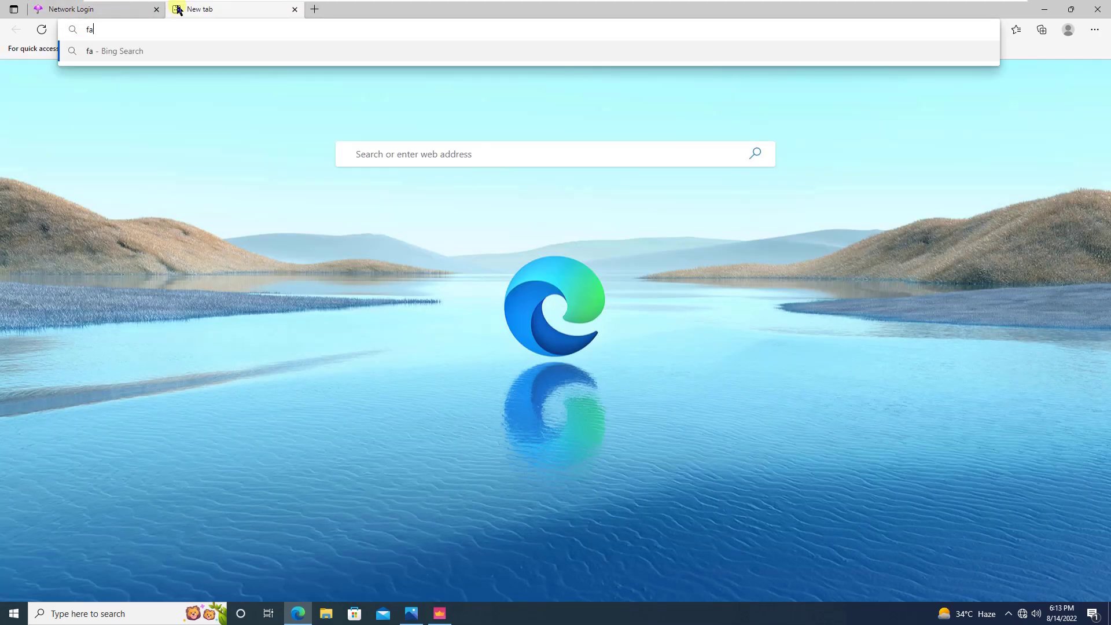
text(cebook)
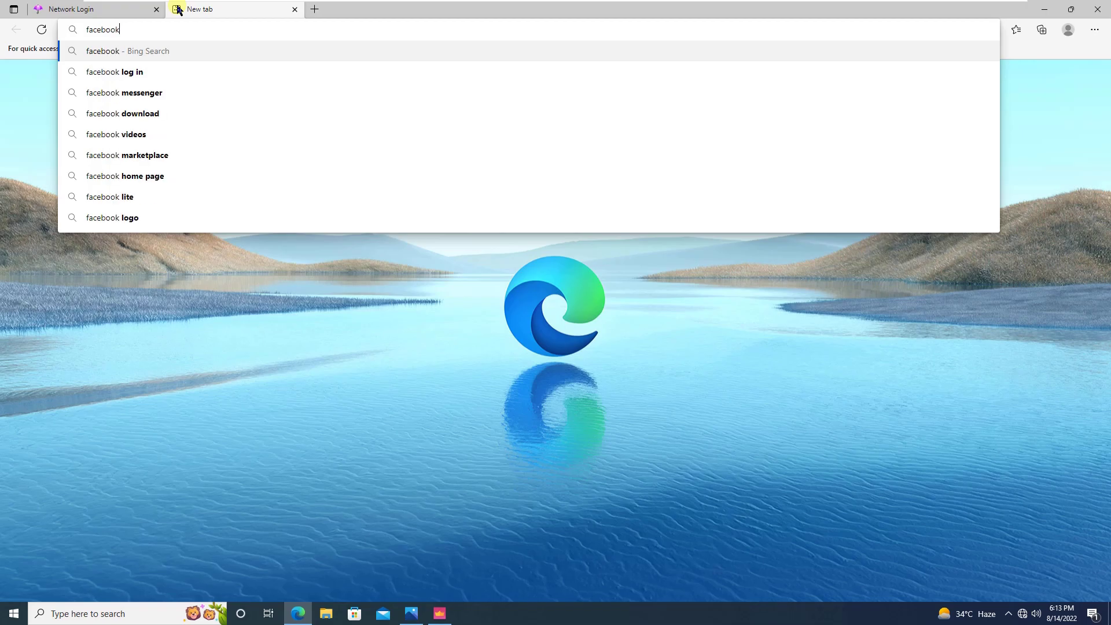
key(Return)
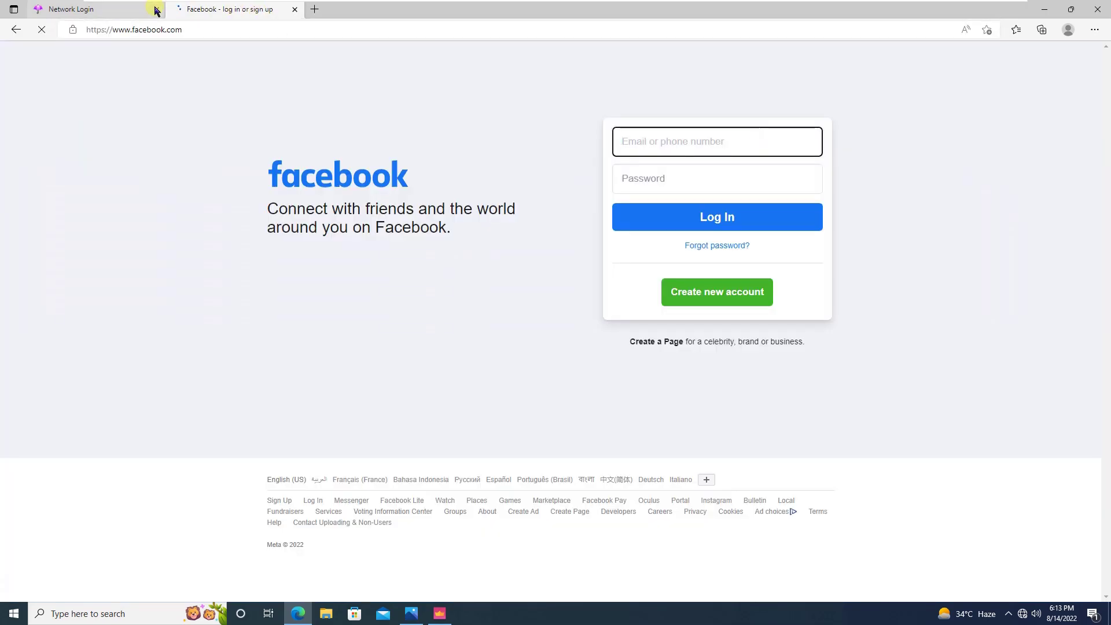
click(294, 9)
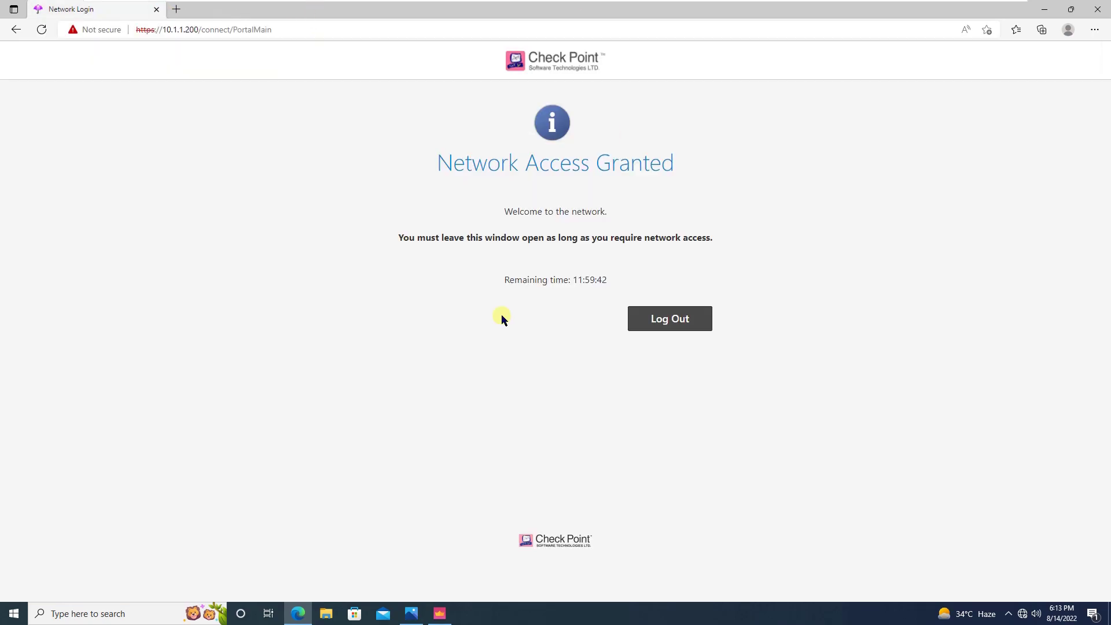
Step: Switch to Check Point SmartConsole and review the traffic logs of ID-Awareness Rule
click(440, 613)
click(197, 186)
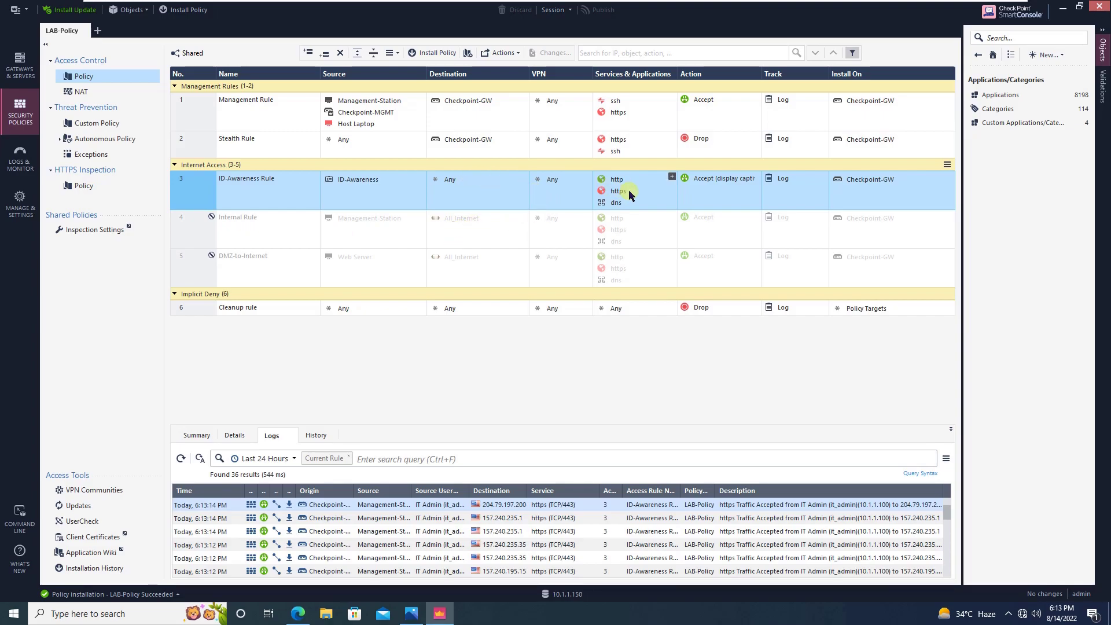
mouse_move(622, 189)
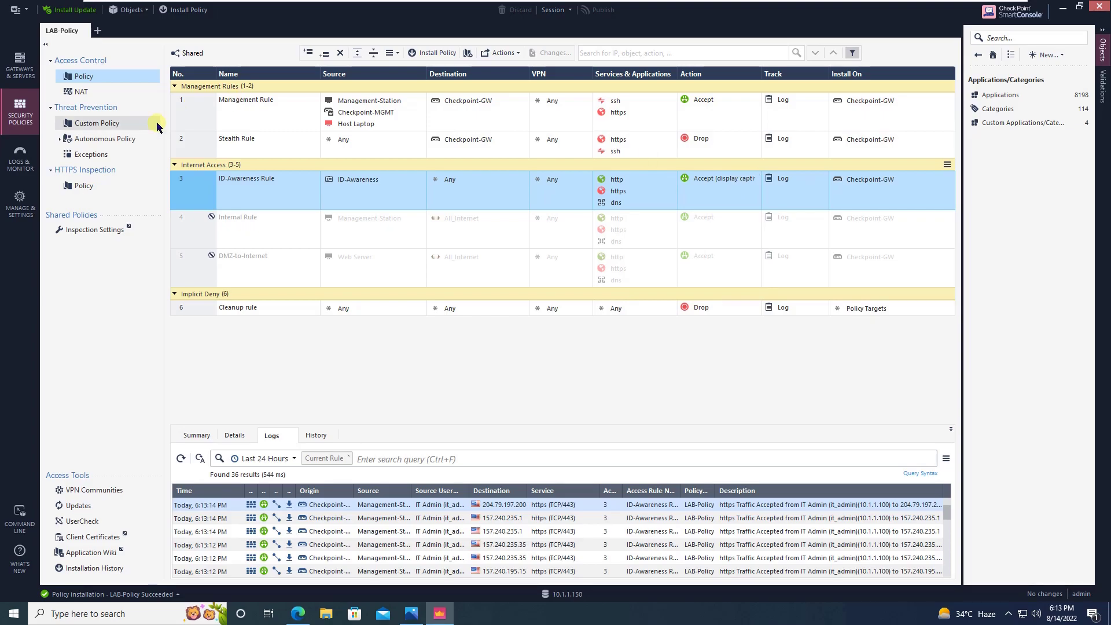
Step: Add a new rule above ID-Awareness Rule in the Internet Access section and name it Restrcited-Web_Access
right_click(197, 197)
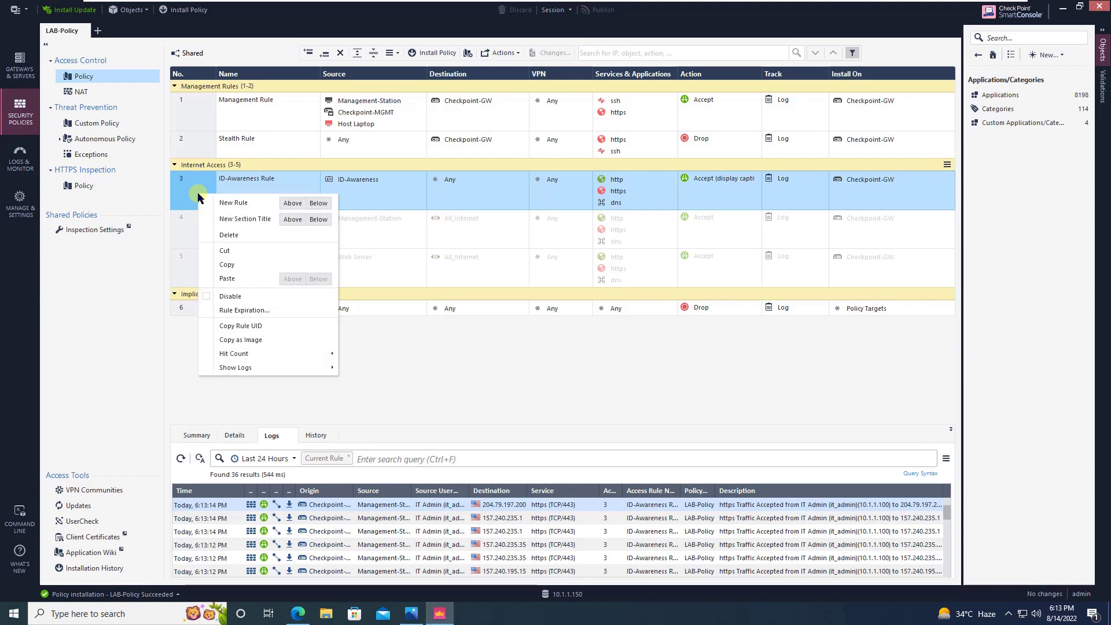
click(300, 206)
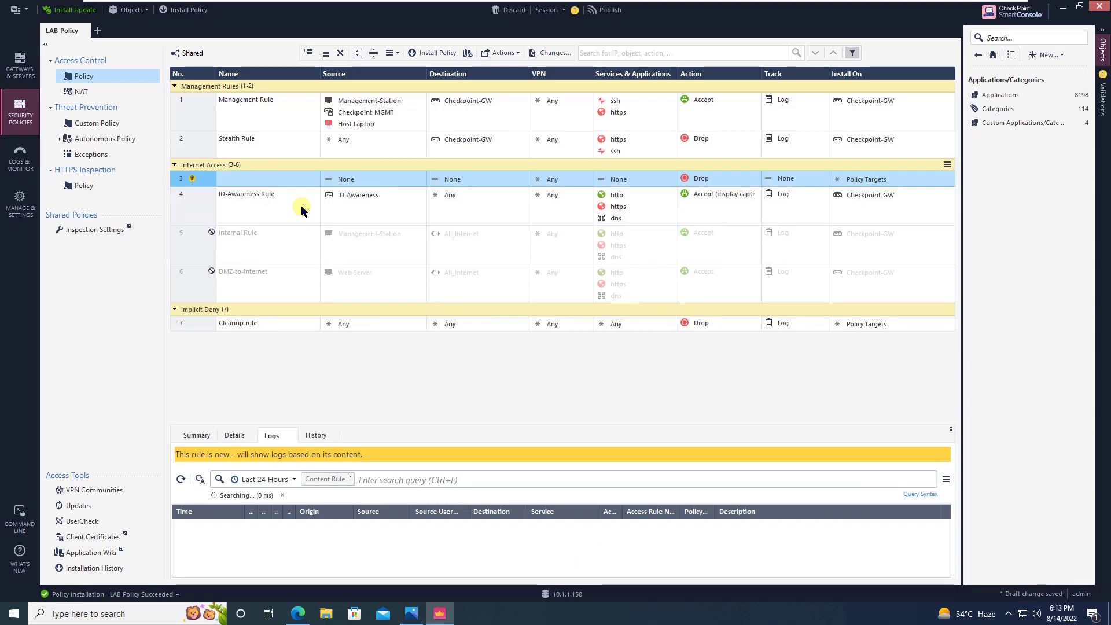
click(282, 184)
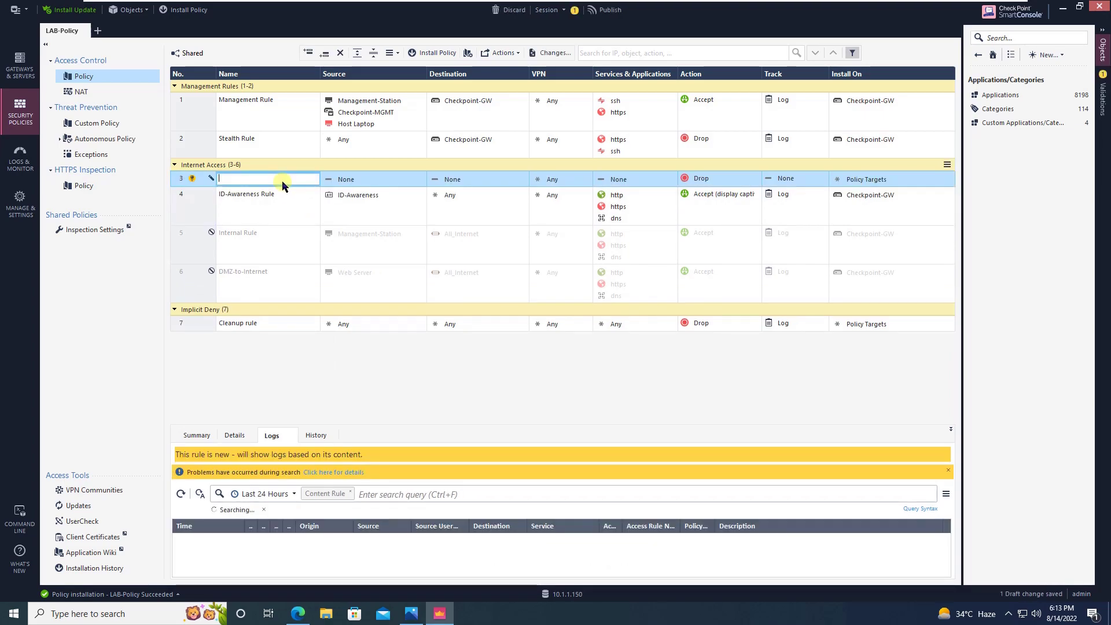
text(Bldc)
key(BackSpace)
key(BackSpace)
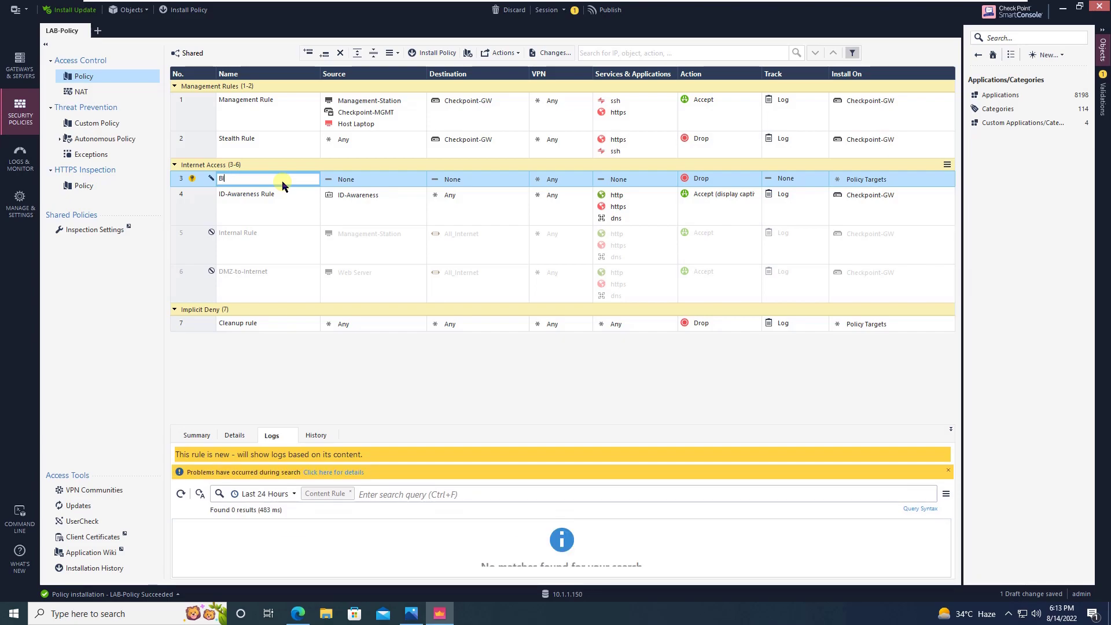
text(ock)
text(-W)
click(235, 179)
key(BackSpace)
key(BackSpace)
key(BackSpace)
key(BackSpace)
key(BackSpace)
text(Restrcited)
Step: Set the Restrcited-Web_Access rule's source to the ID-Awareness access role, copied from ID-Awareness Rule, and its destination to Any
click(362, 180)
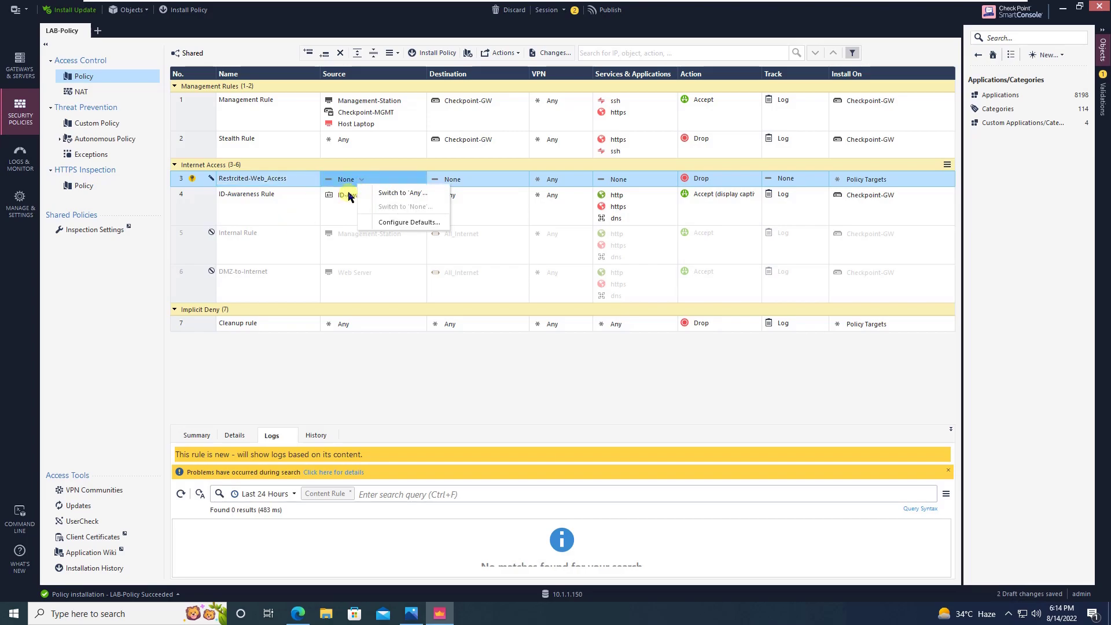
click(350, 197)
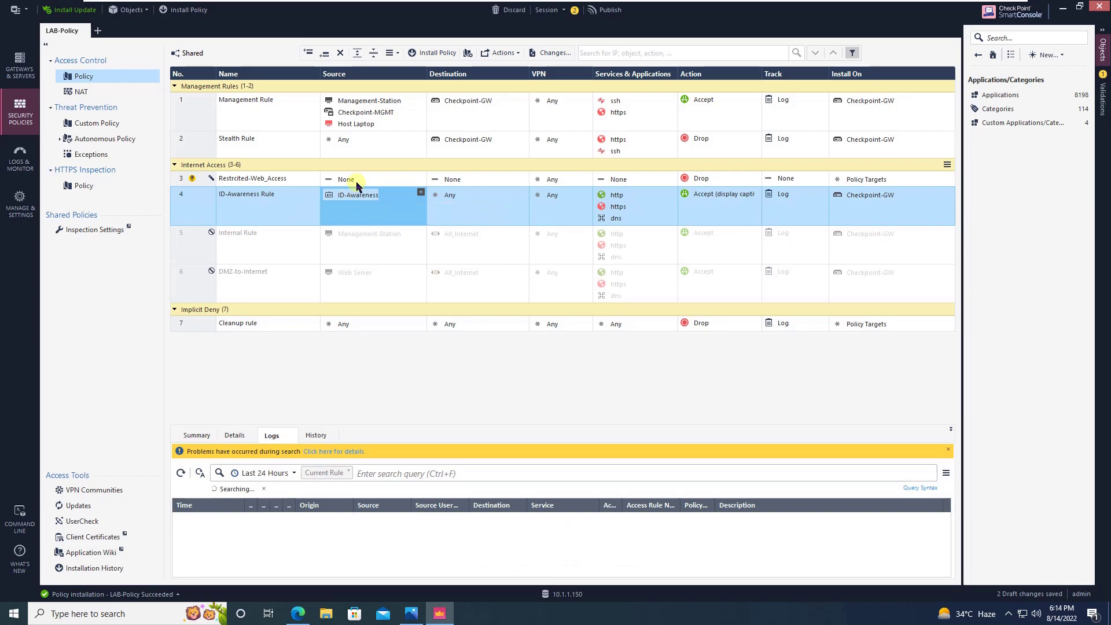
drag(357, 195, 358, 179)
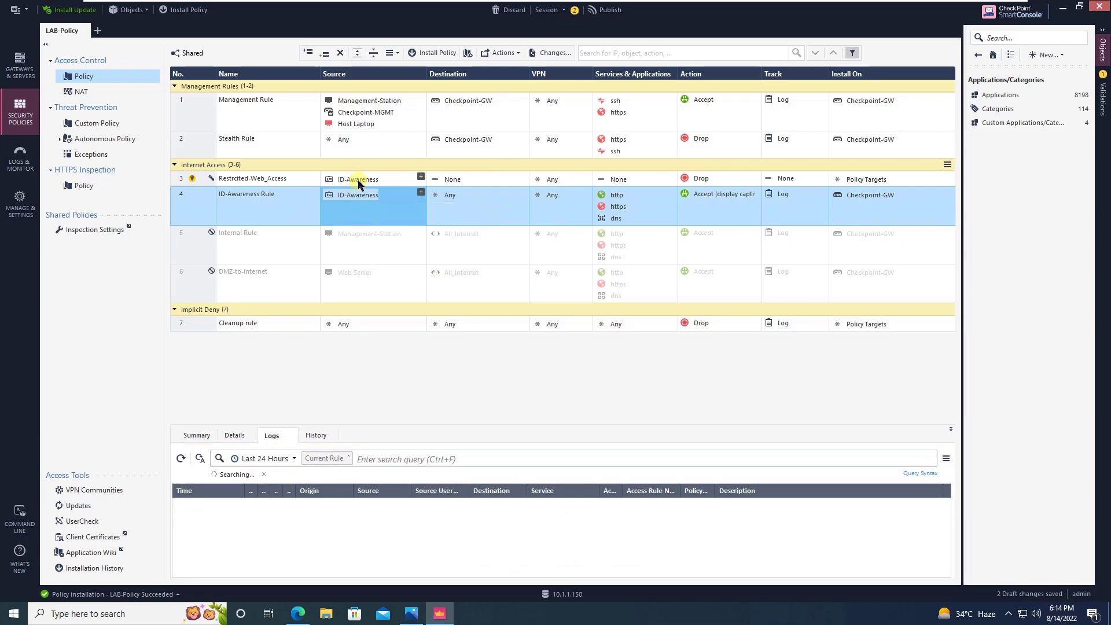
click(468, 180)
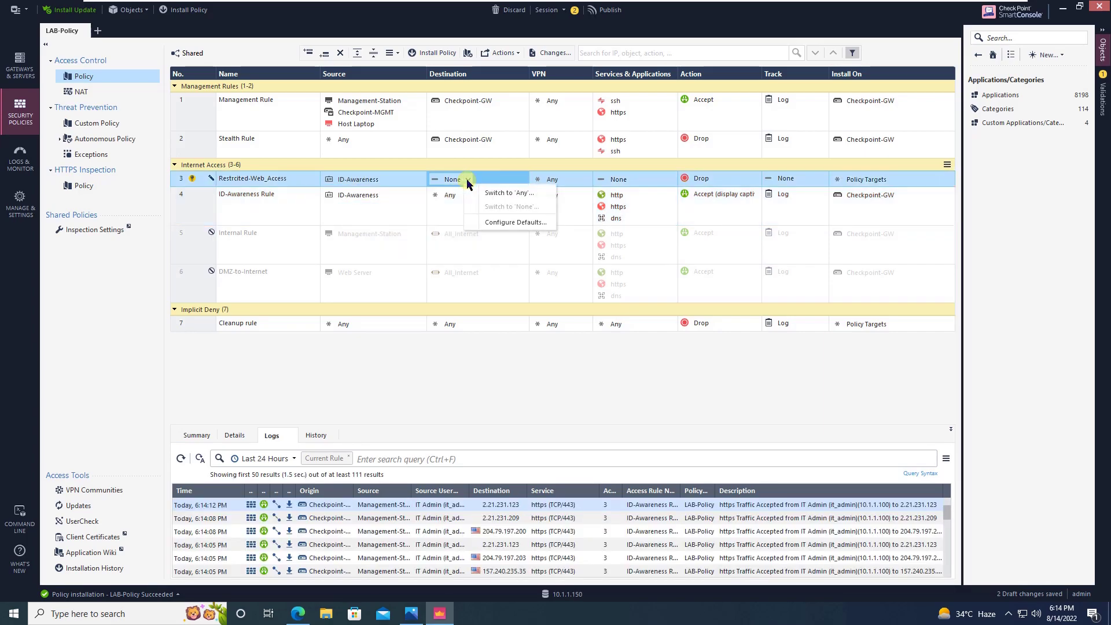
click(496, 195)
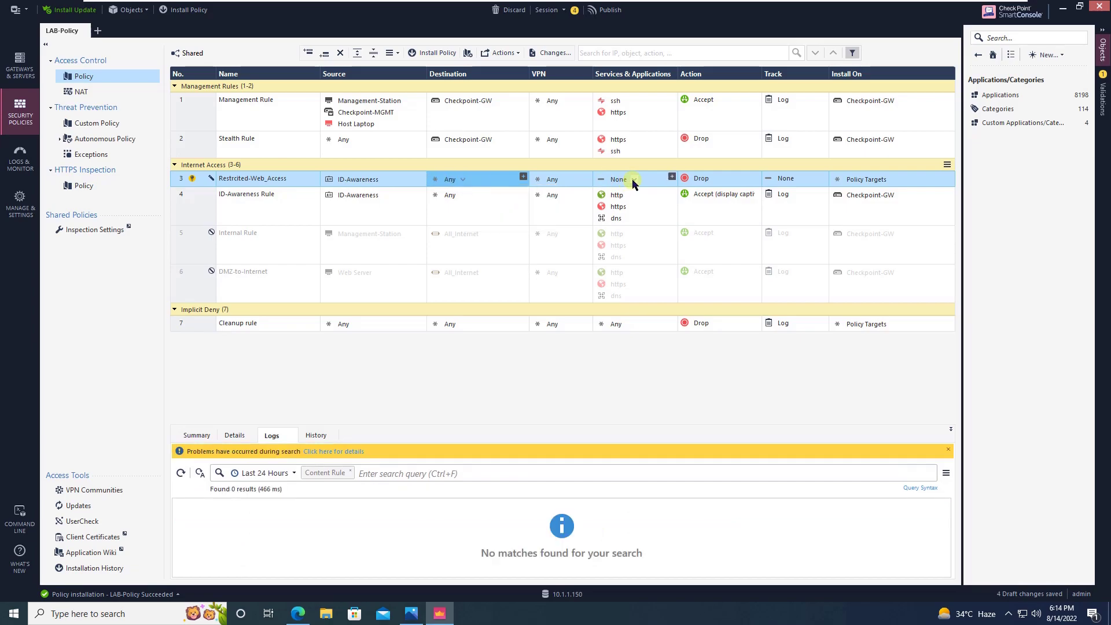
Step: Find the YouTube application and add it to the Restrcited-Web_Access rule's services and applications
click(671, 178)
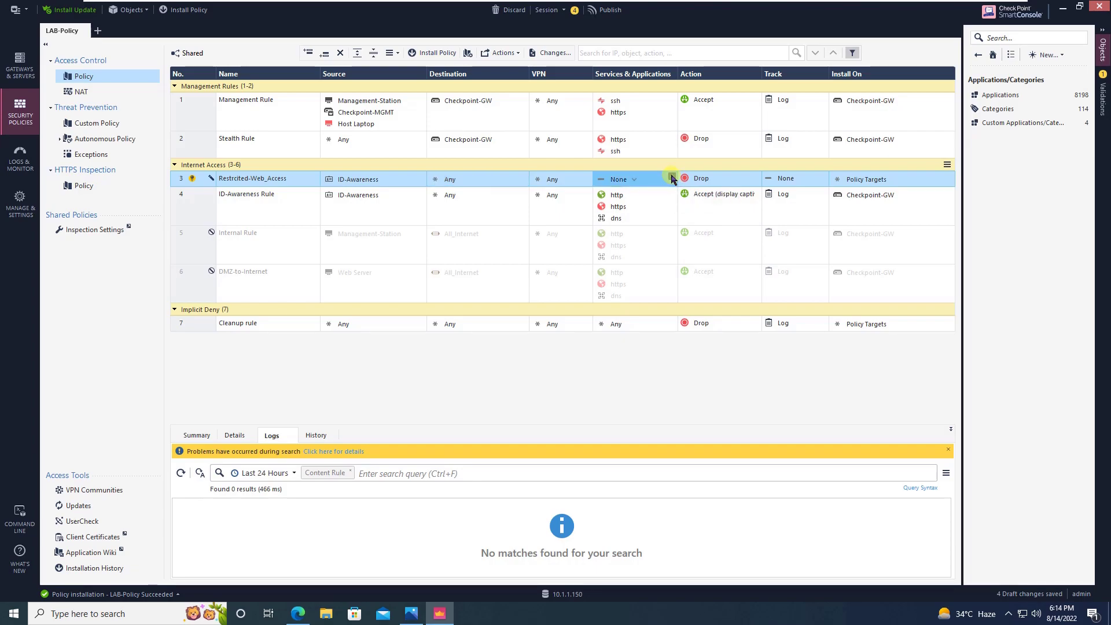
click(671, 178)
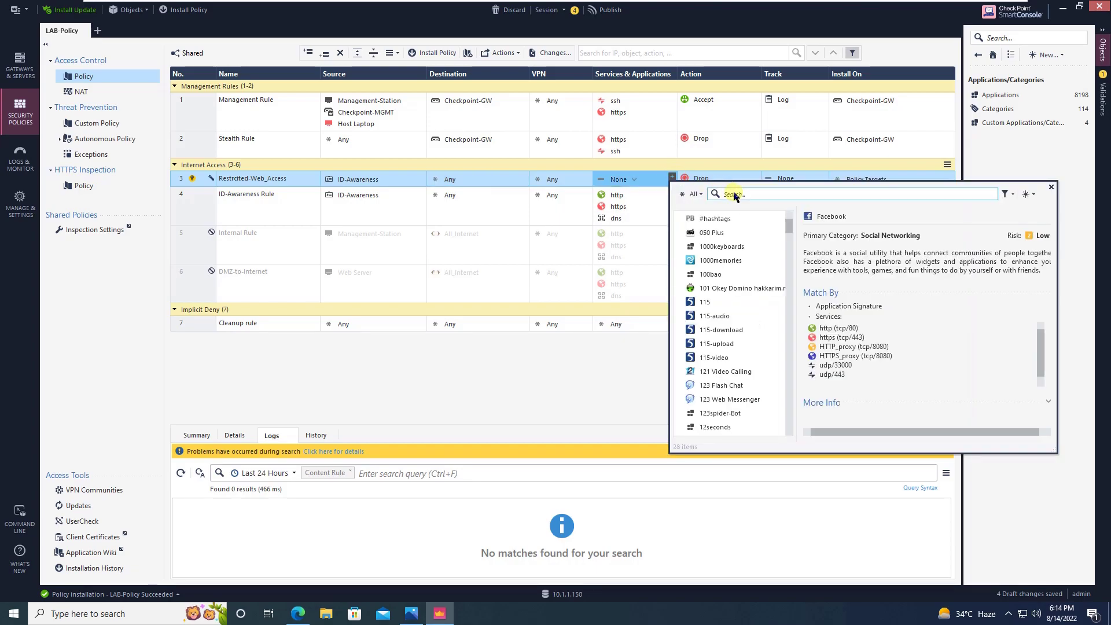
text(you)
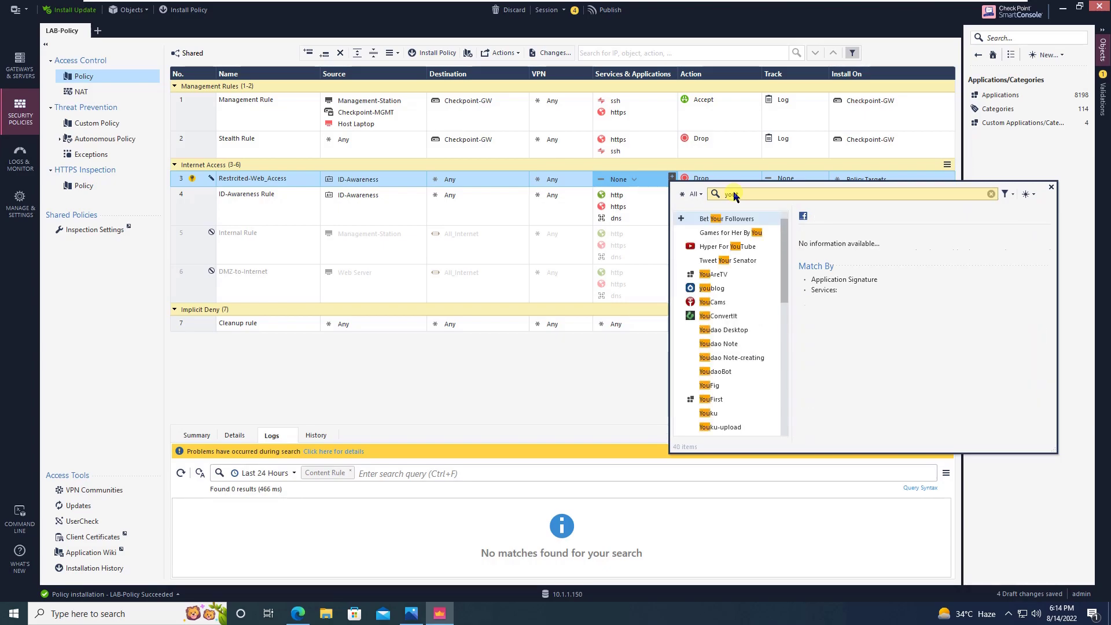
text(t)
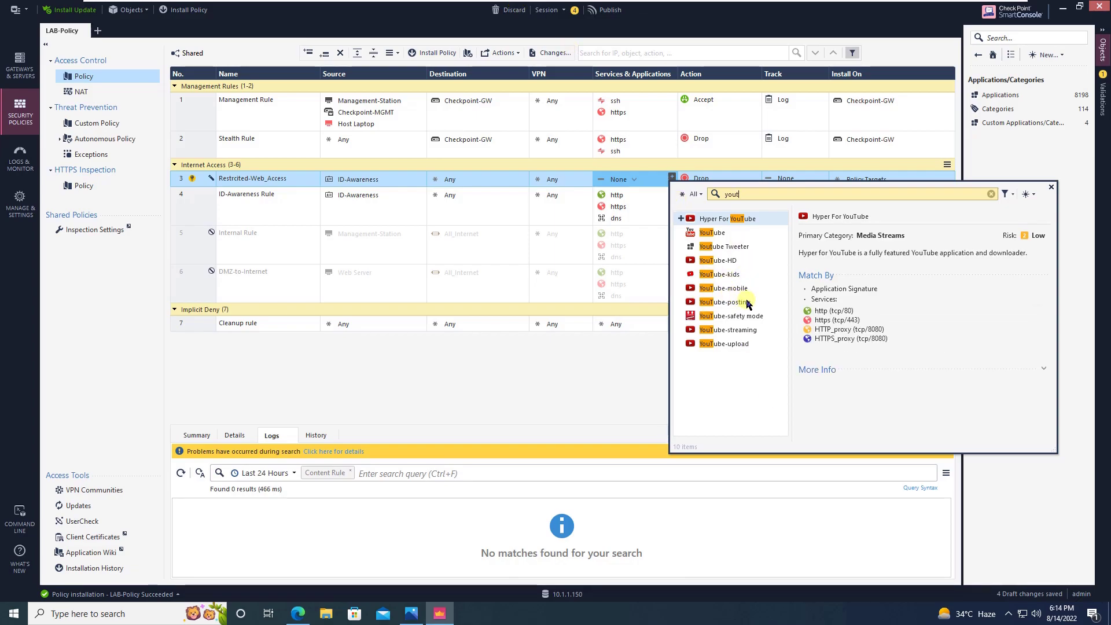
click(682, 234)
click(1051, 186)
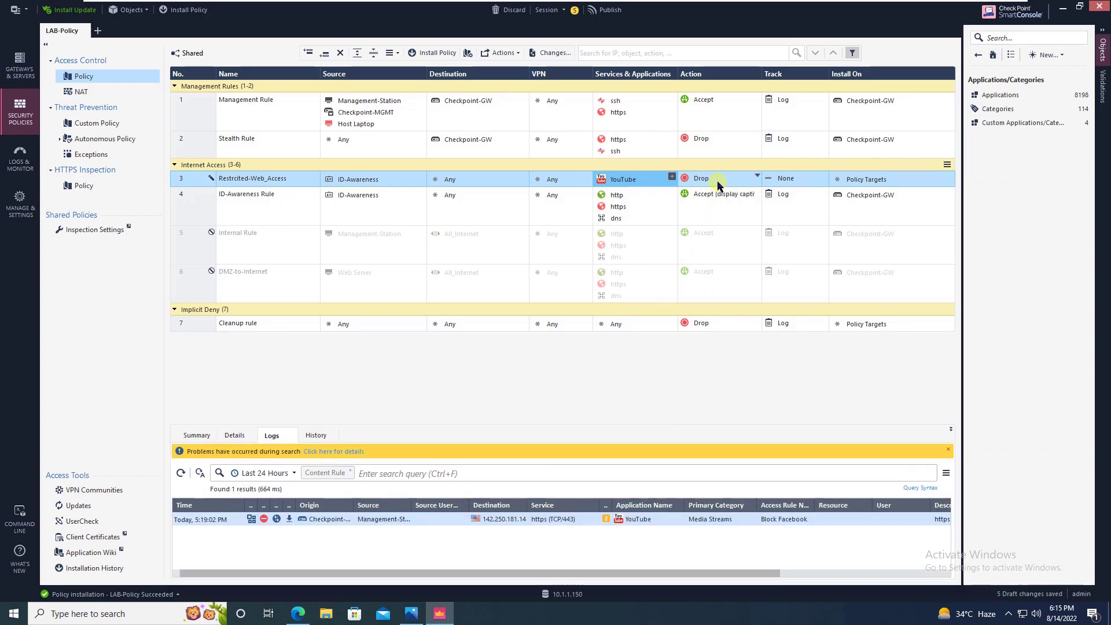
Step: Set the Restrcited-Web_Access rule's tracking to Log and its installation target to Checkpoint-GW, copied from ID-Awareness Rule
click(824, 177)
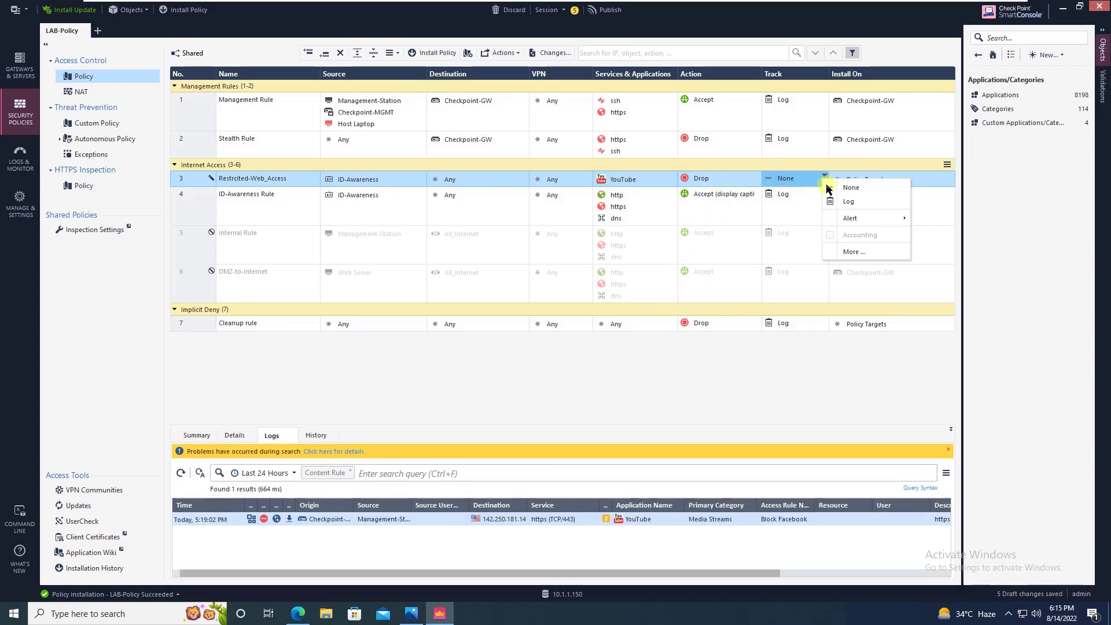
click(840, 202)
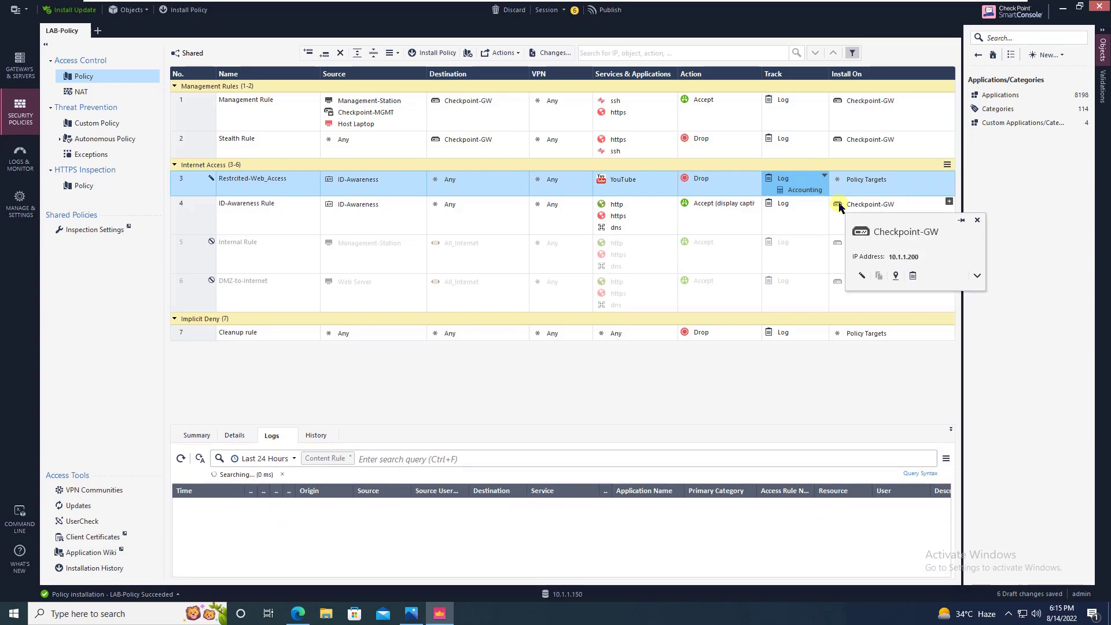
click(872, 207)
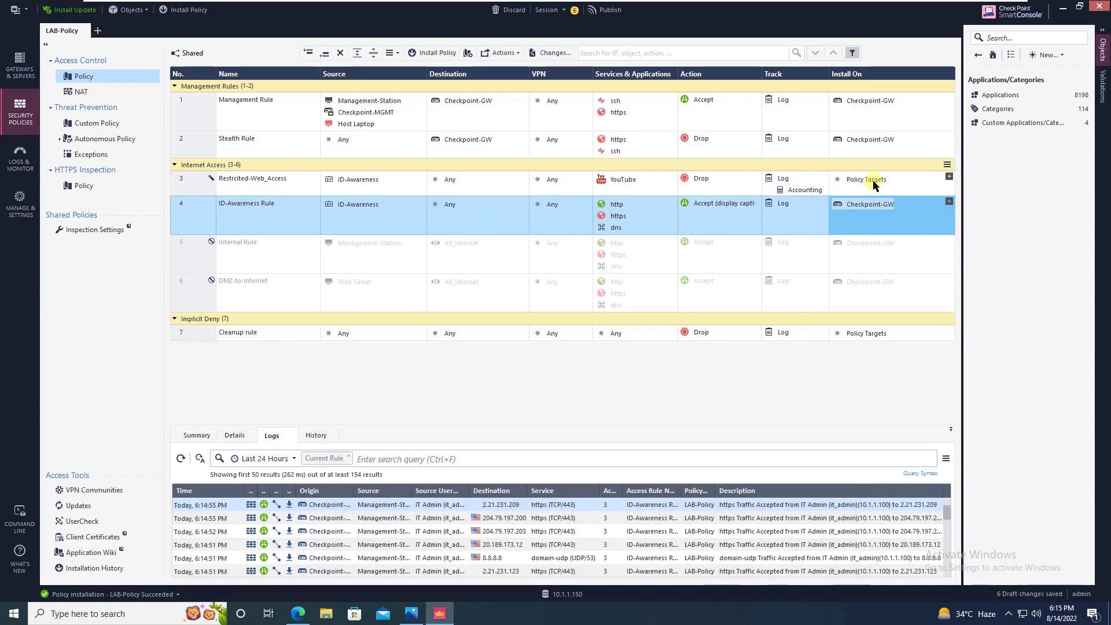
mouse_move(873, 184)
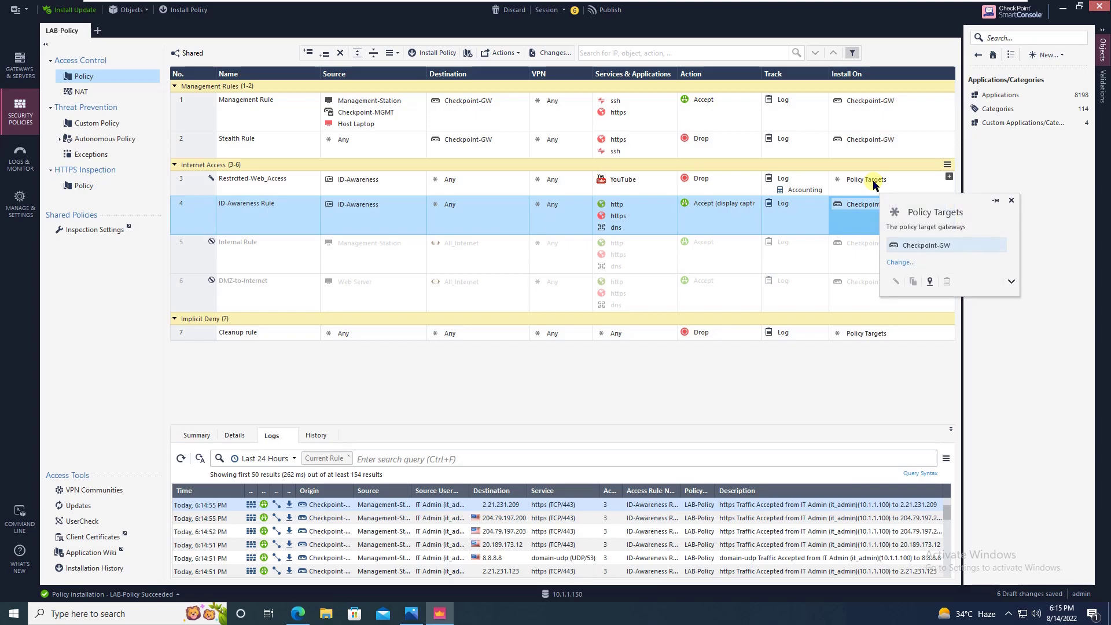
mouse_move(868, 204)
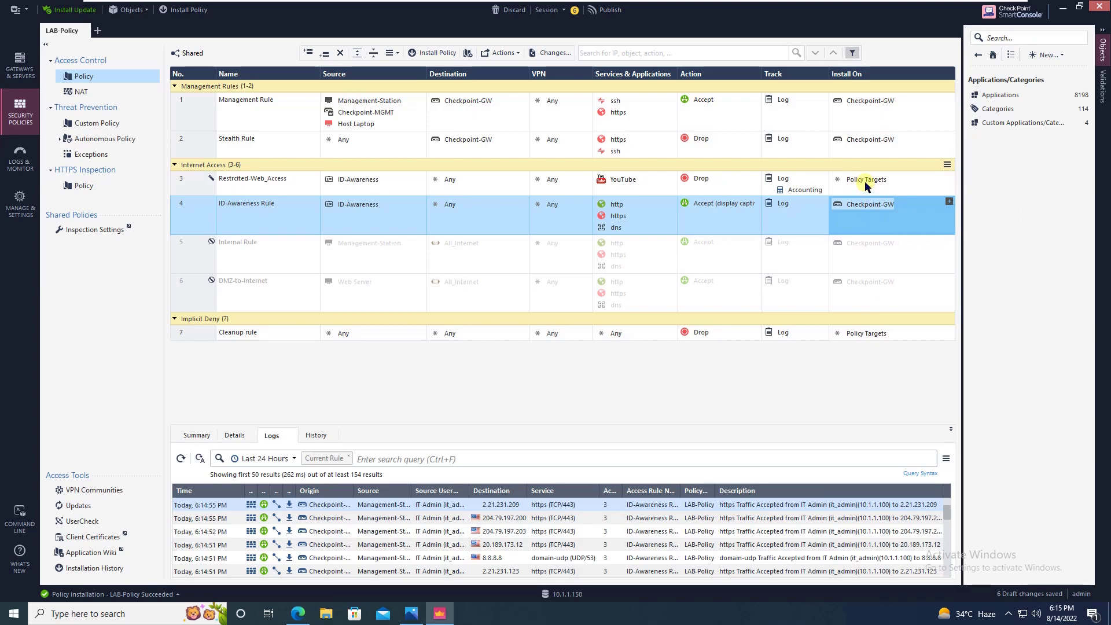
drag(867, 205, 864, 186)
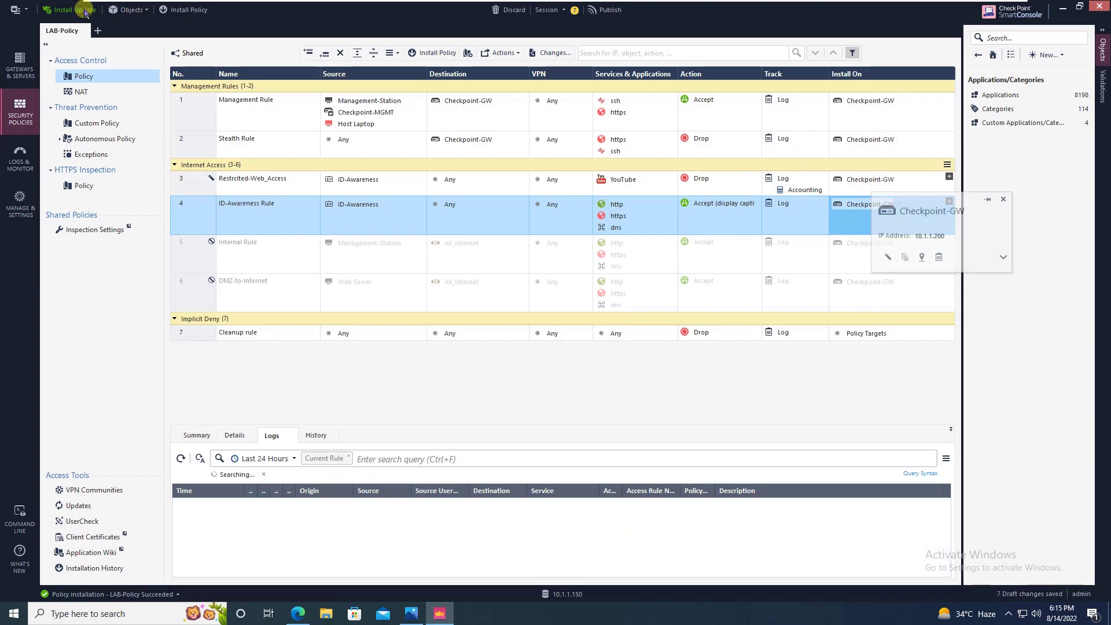
Step: Publish the draft changes and install LAB-Policy with Access Control and Threat Prevention on Checkpoint-GW, accepting the contracts warning
click(182, 11)
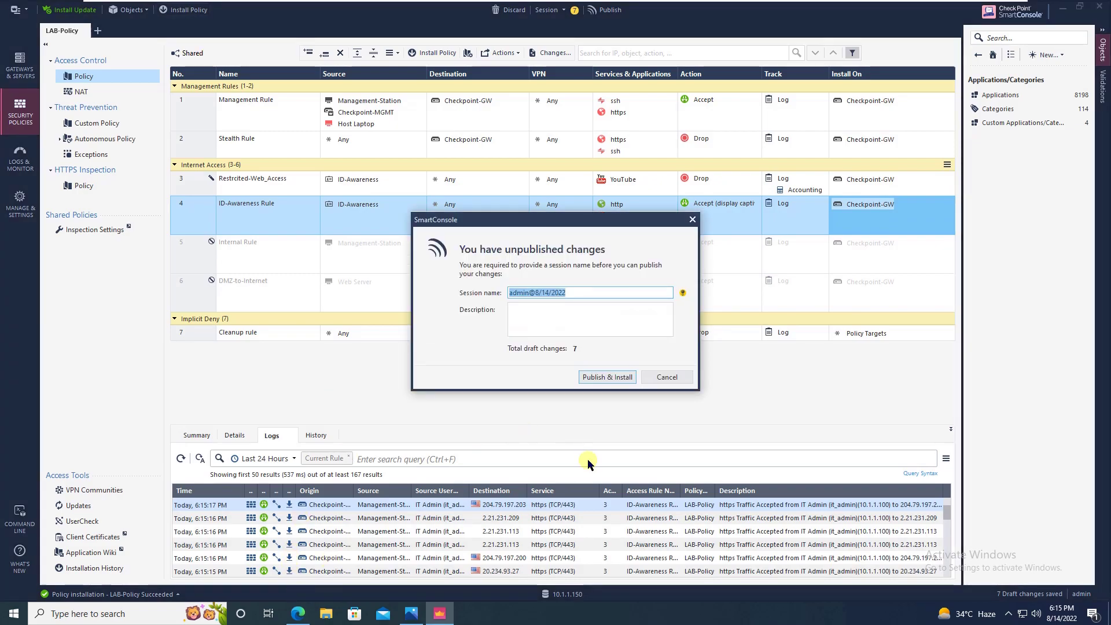
click(297, 619)
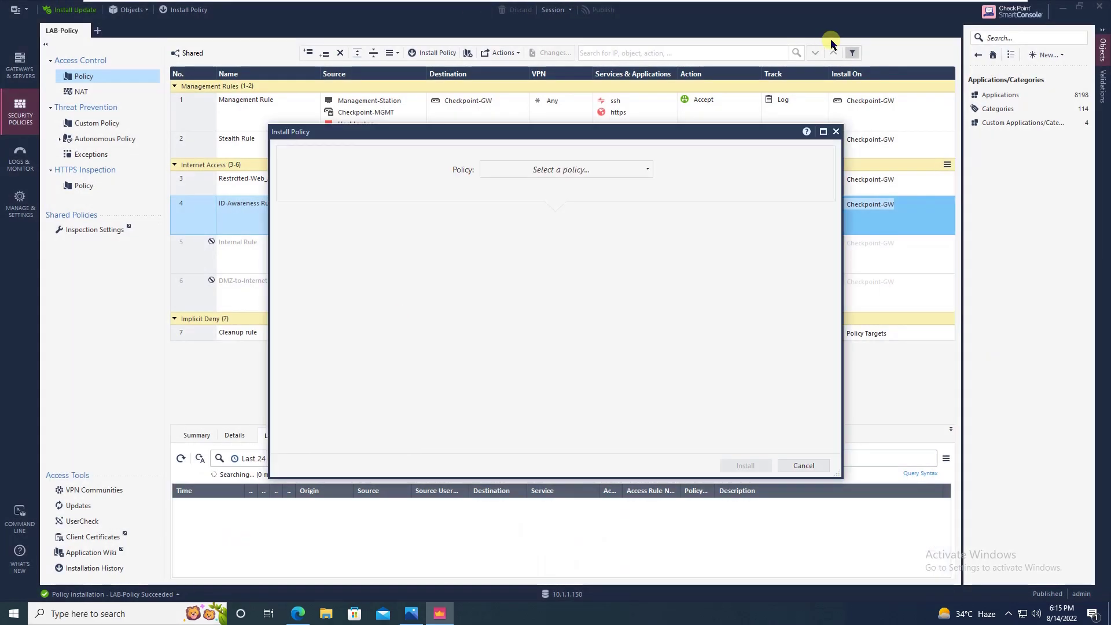
click(631, 168)
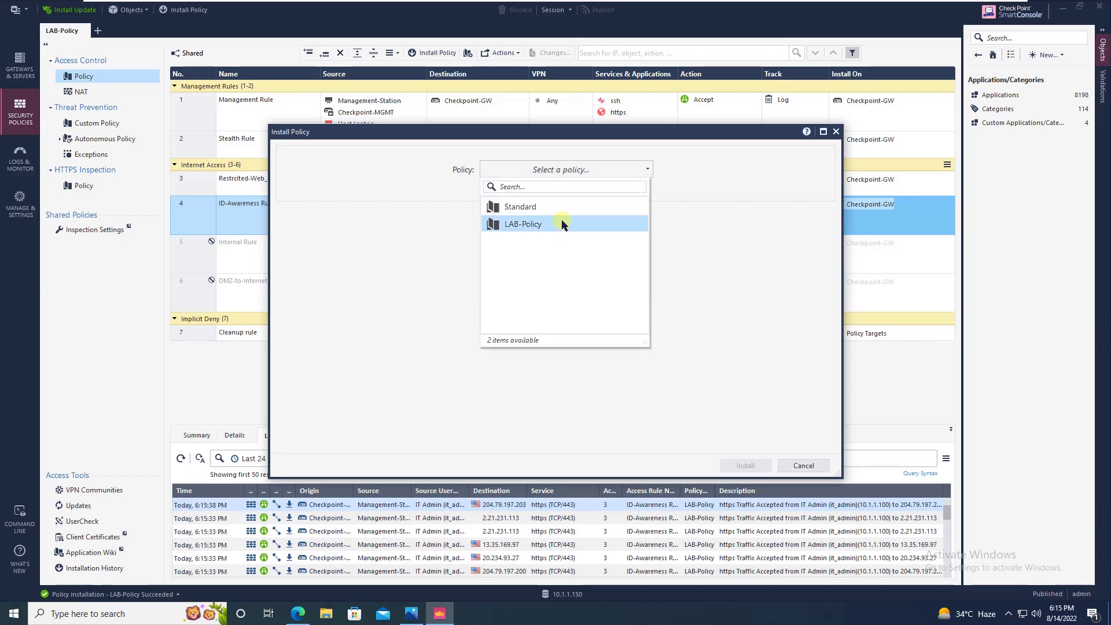
click(562, 223)
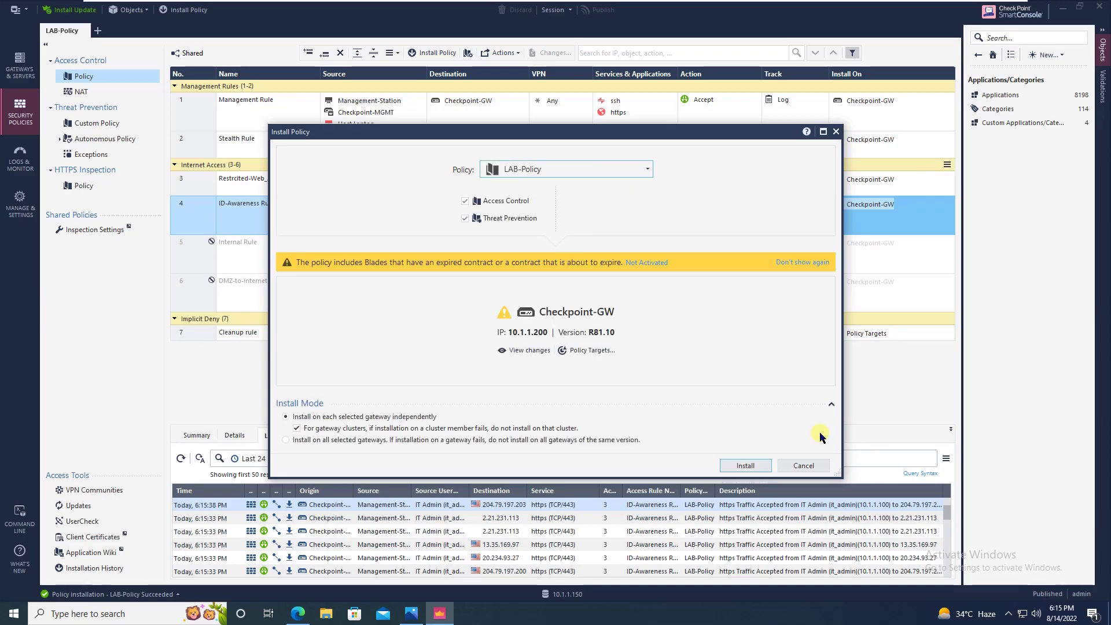
click(755, 466)
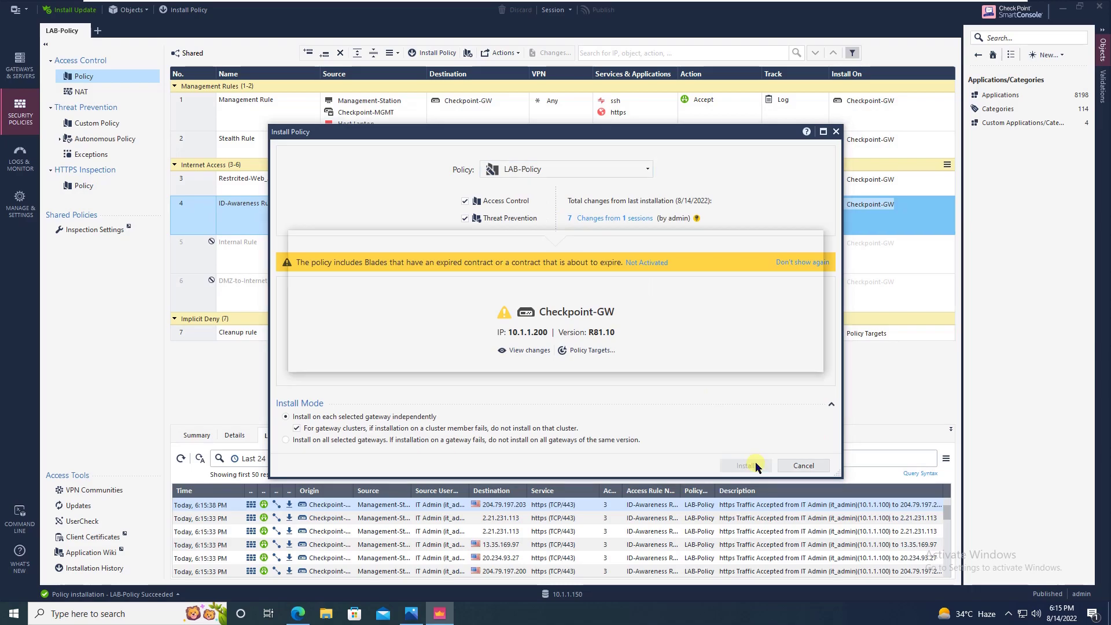
click(729, 359)
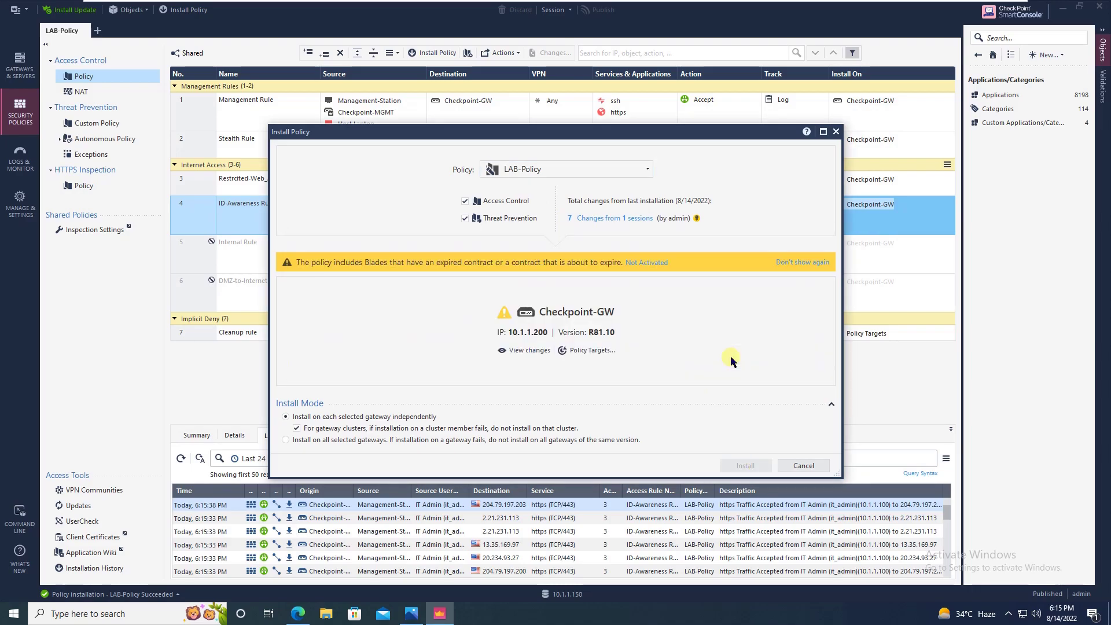
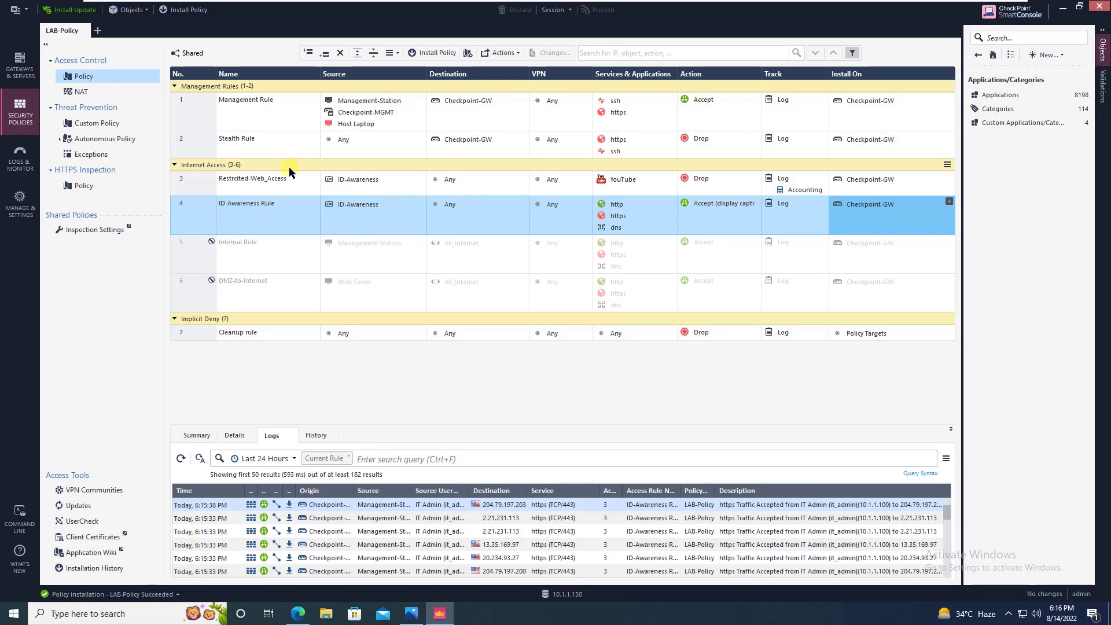
Step: Select the Restrcited-Web_Access rule, switch to the Edge browser and try opening YouTube in a new tab to test the block
click(194, 186)
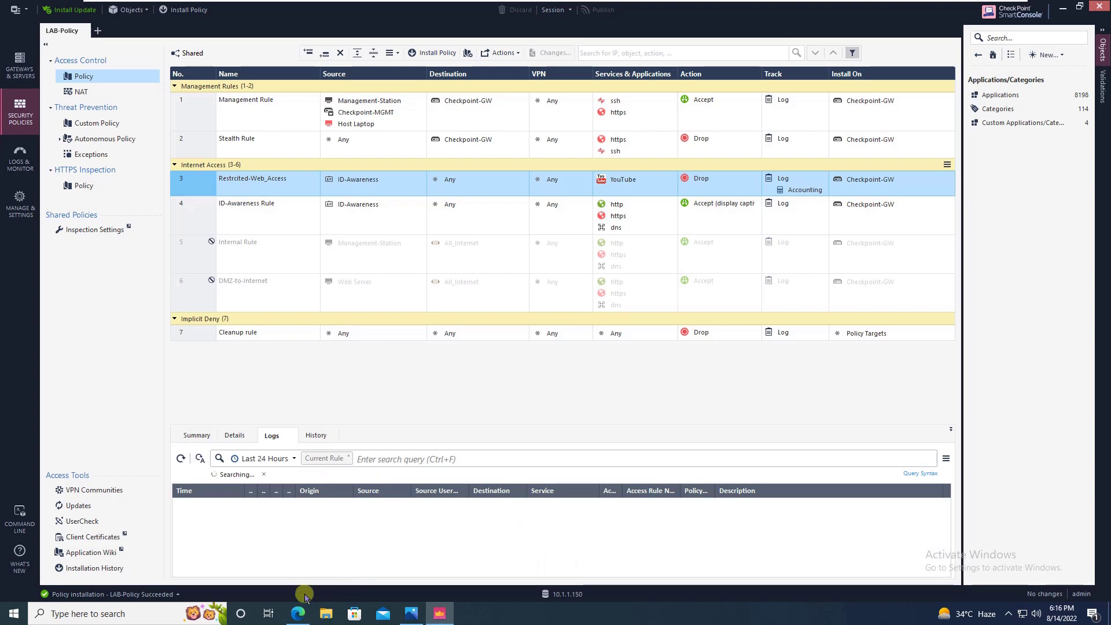
click(296, 613)
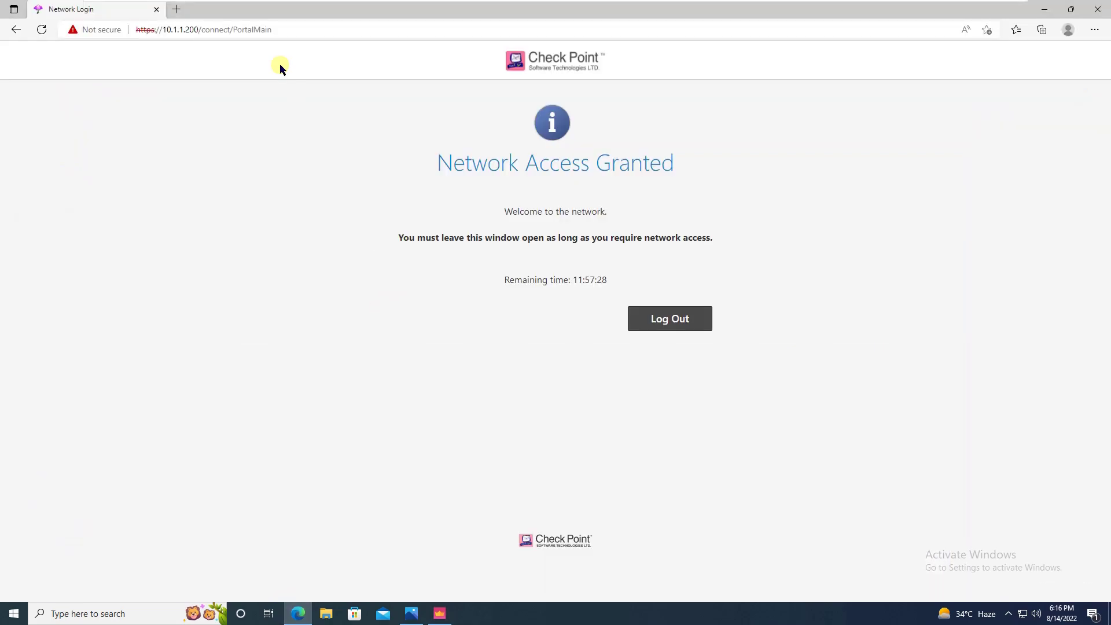
click(177, 10)
text(youtube)
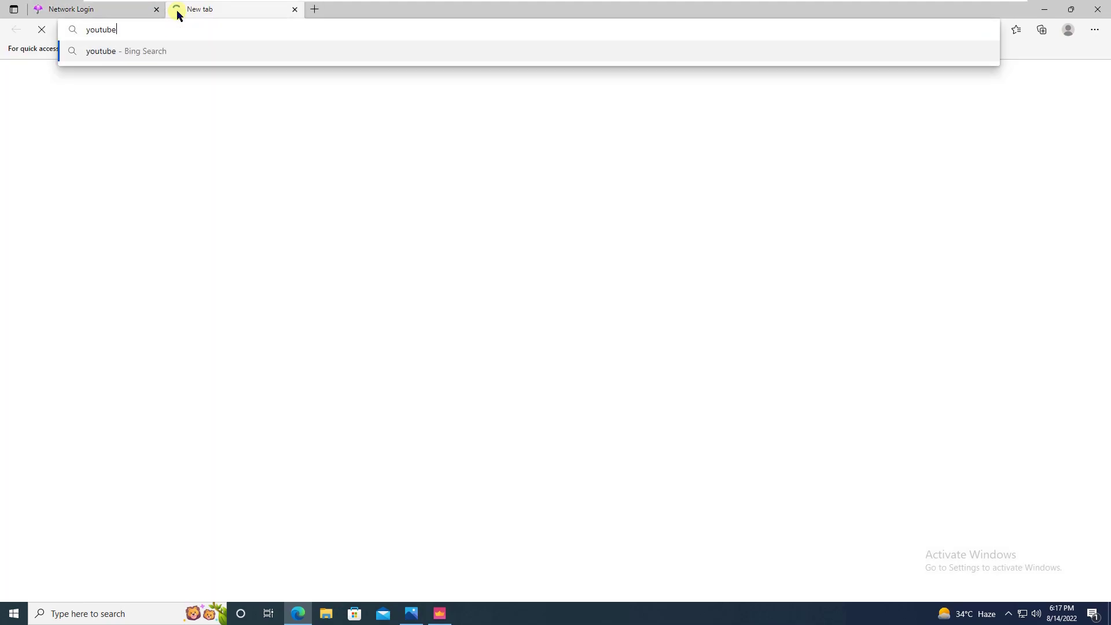
key(Return)
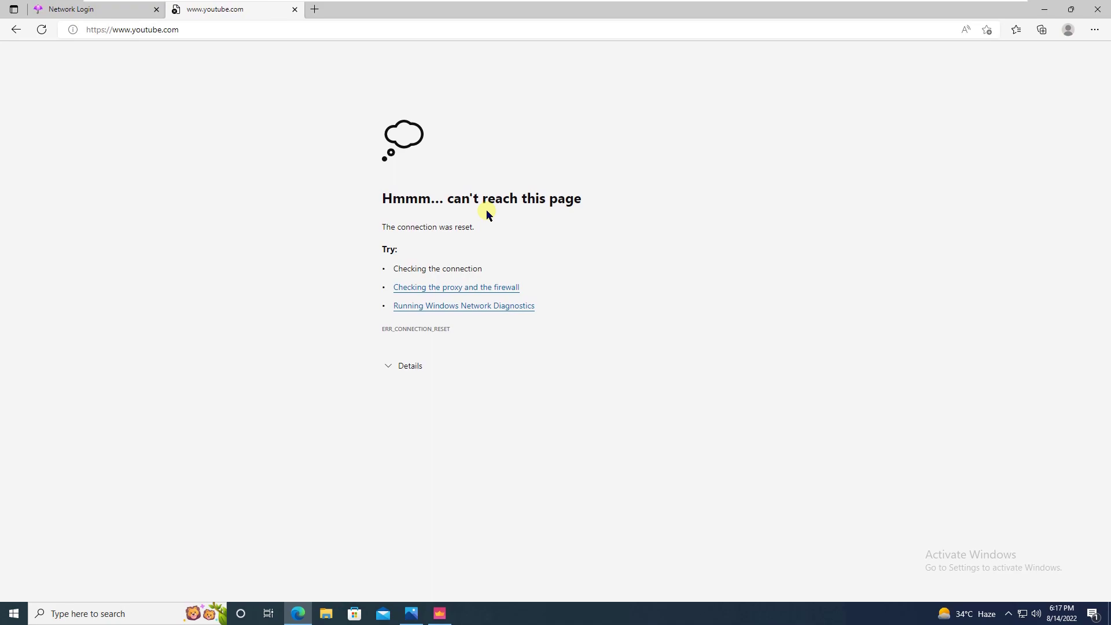
key(alt+Tab)
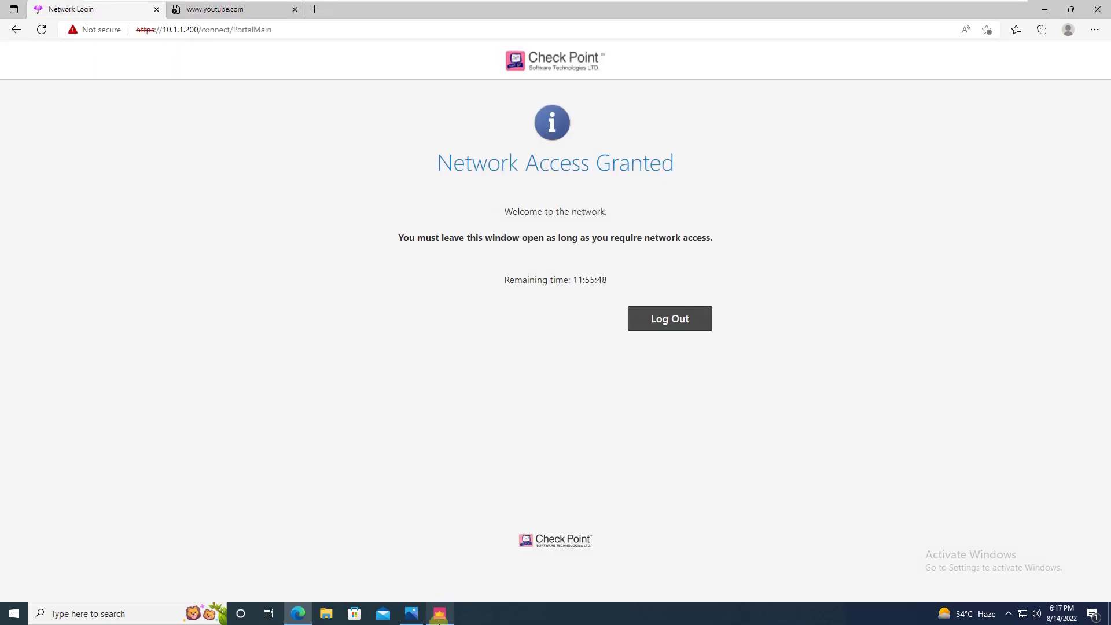
Step: Switch back to SmartConsole and add the Facebook application to the Restrcited-Web_Access rule's services and applications
click(439, 614)
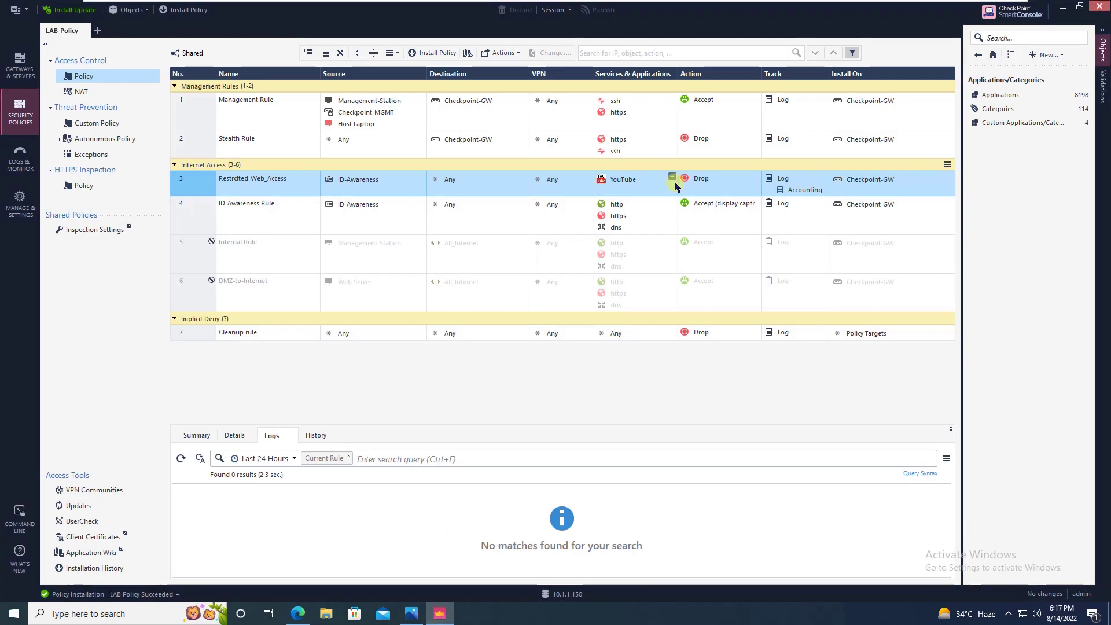
click(671, 178)
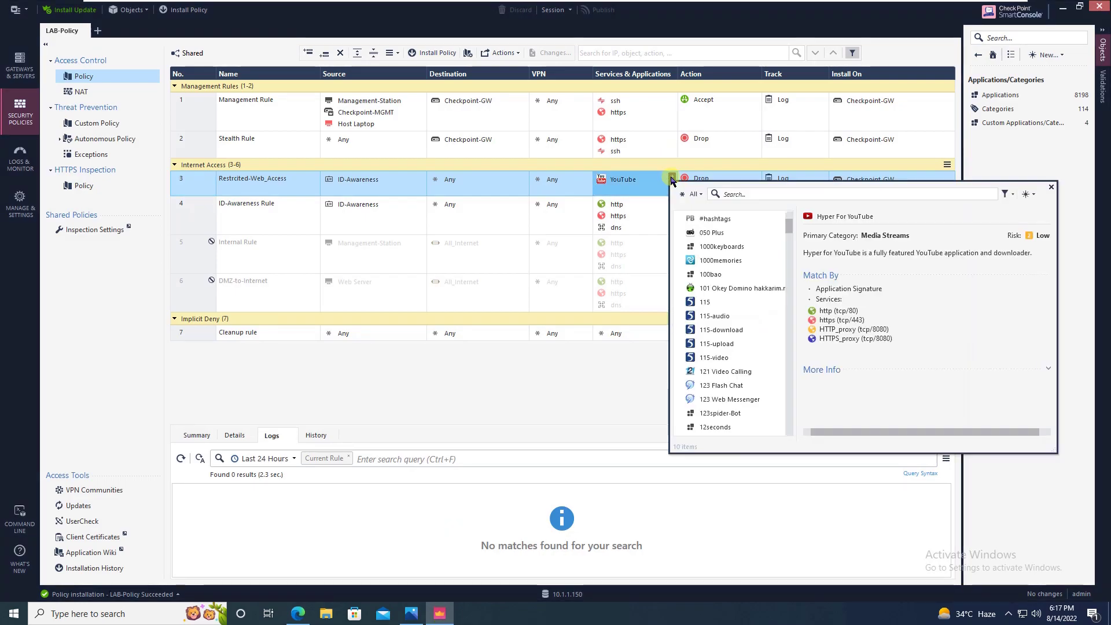
click(755, 194)
text(face)
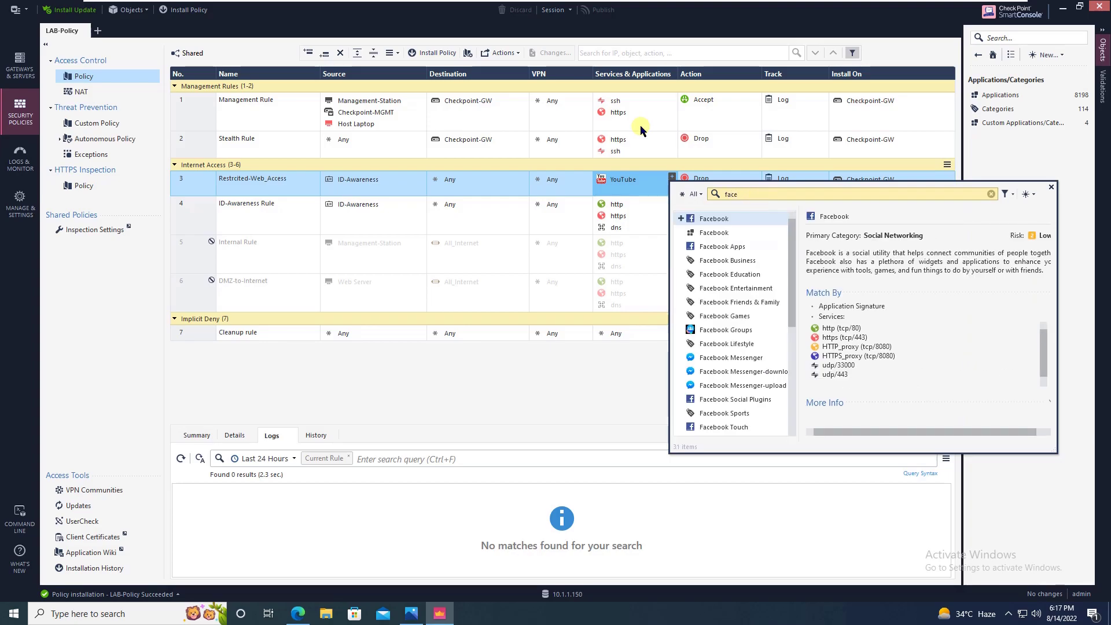
click(680, 219)
click(1051, 186)
Step: Publish the draft change and install LAB-Policy with Access Control and Threat Prevention on Checkpoint-GW, accepting the license warning
click(180, 9)
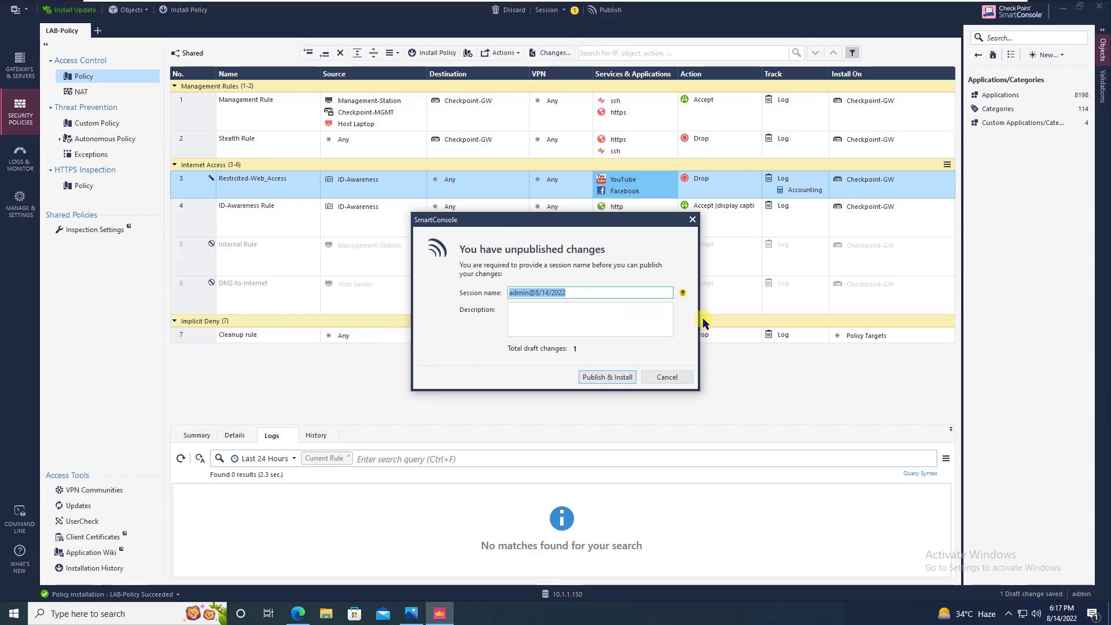
click(612, 377)
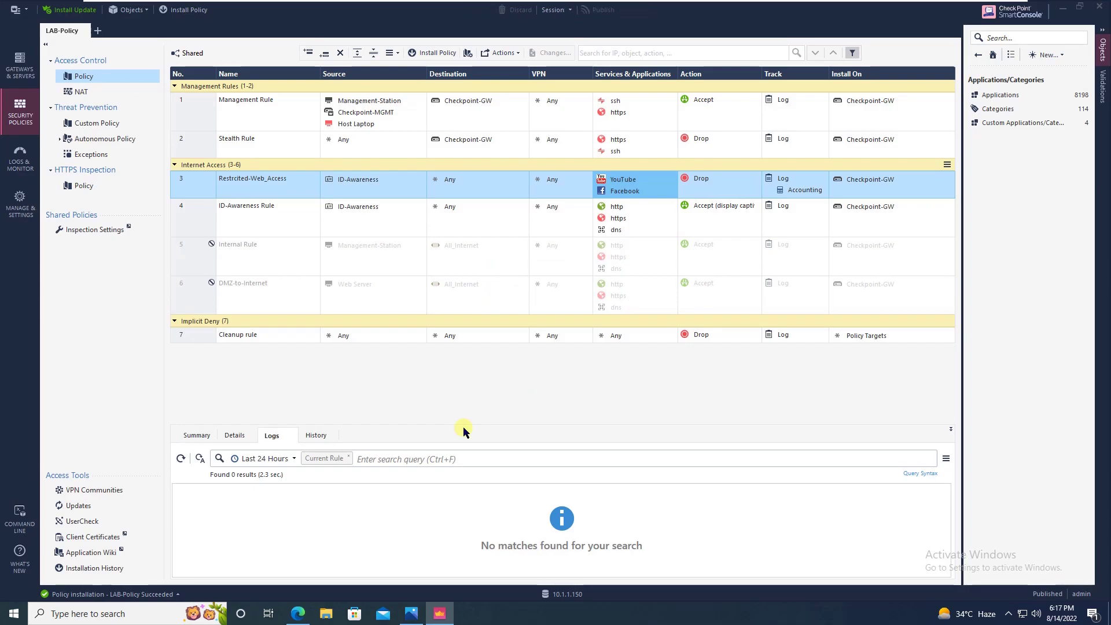
click(595, 171)
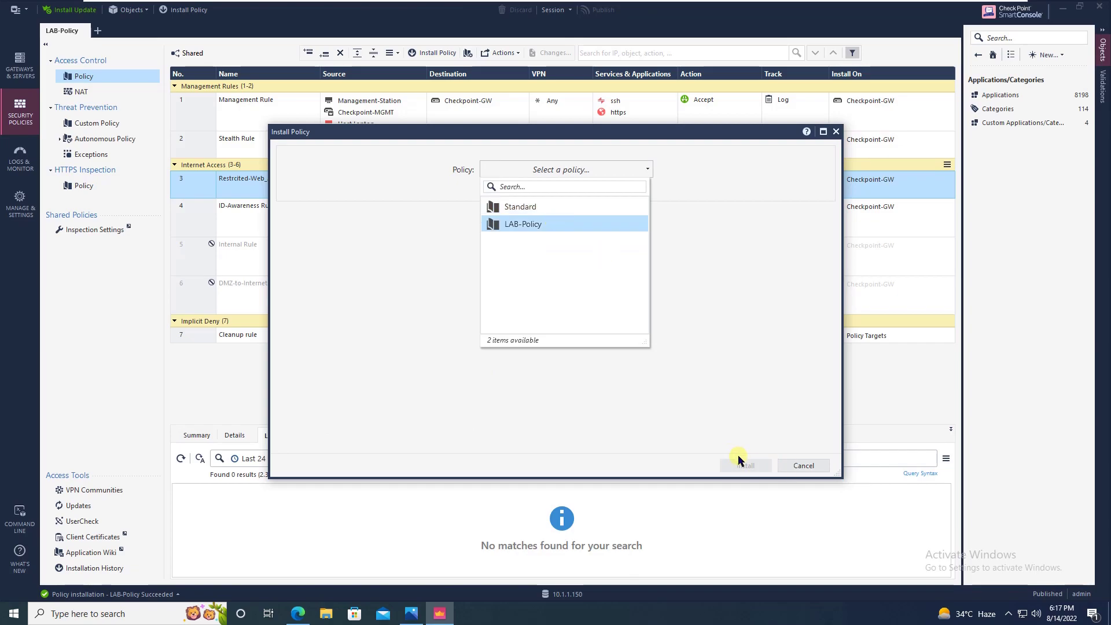
click(636, 226)
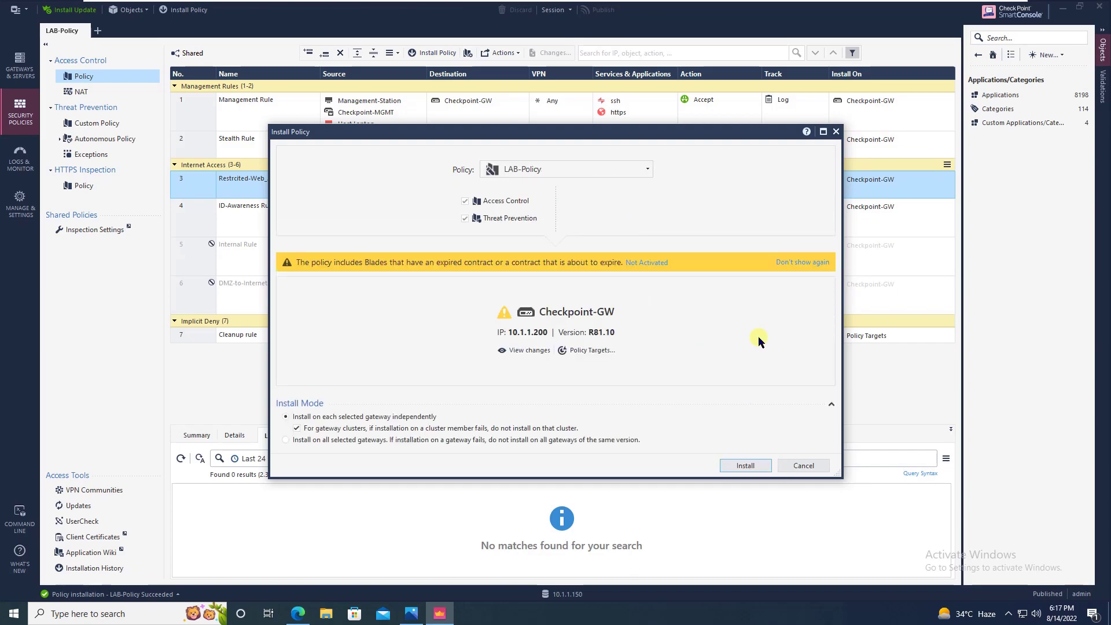
click(750, 465)
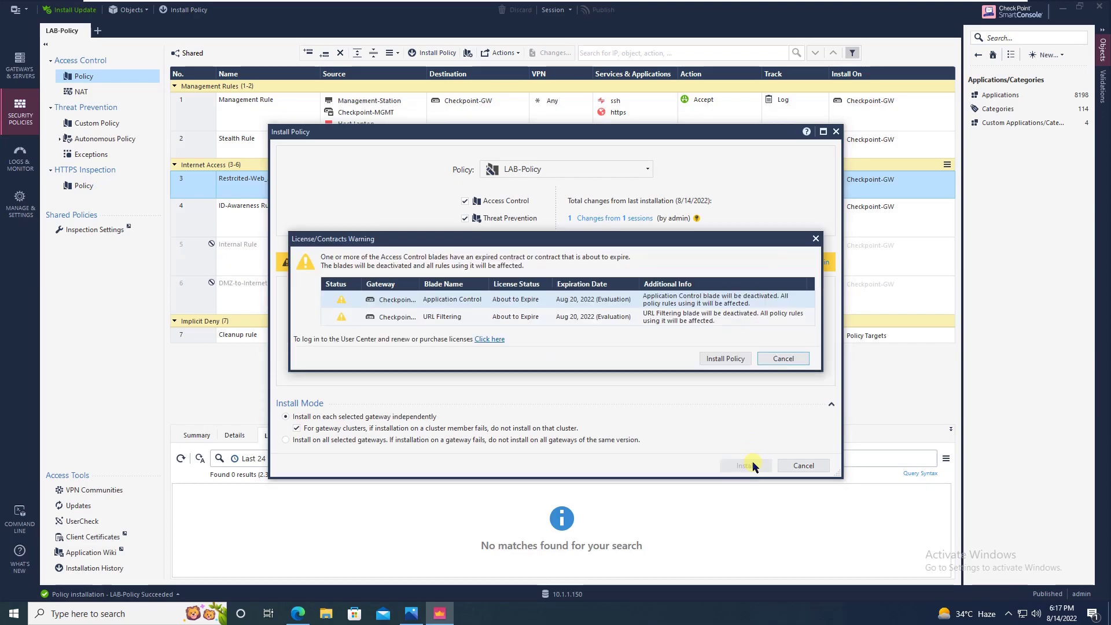
click(741, 360)
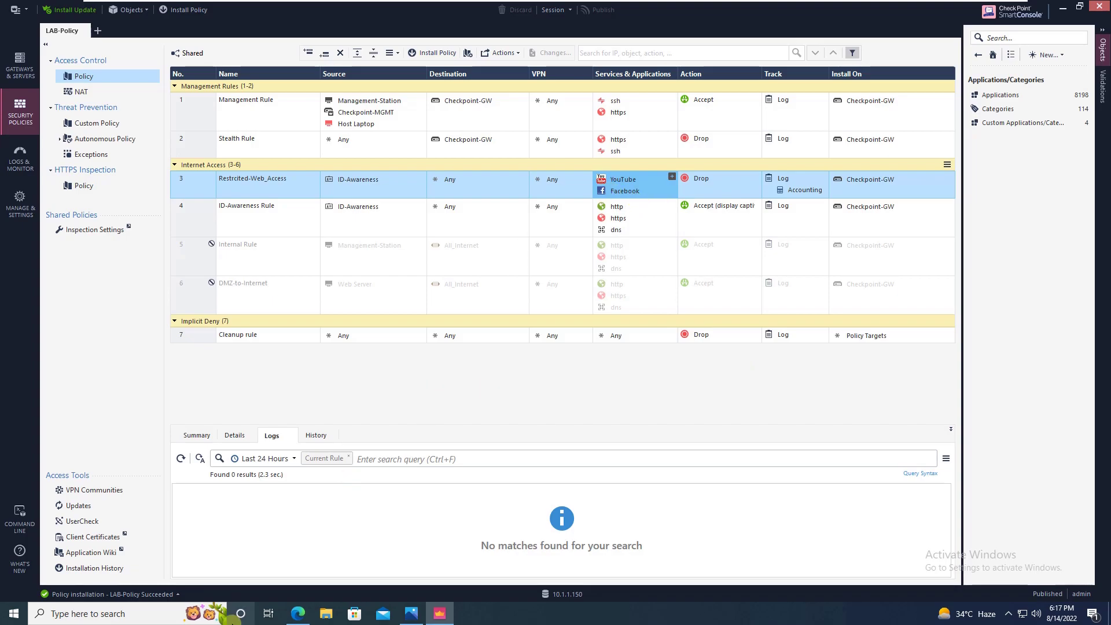
Step: Switch to the Edge browser and request facebook.com in the existing YouTube tab to test the block
click(298, 613)
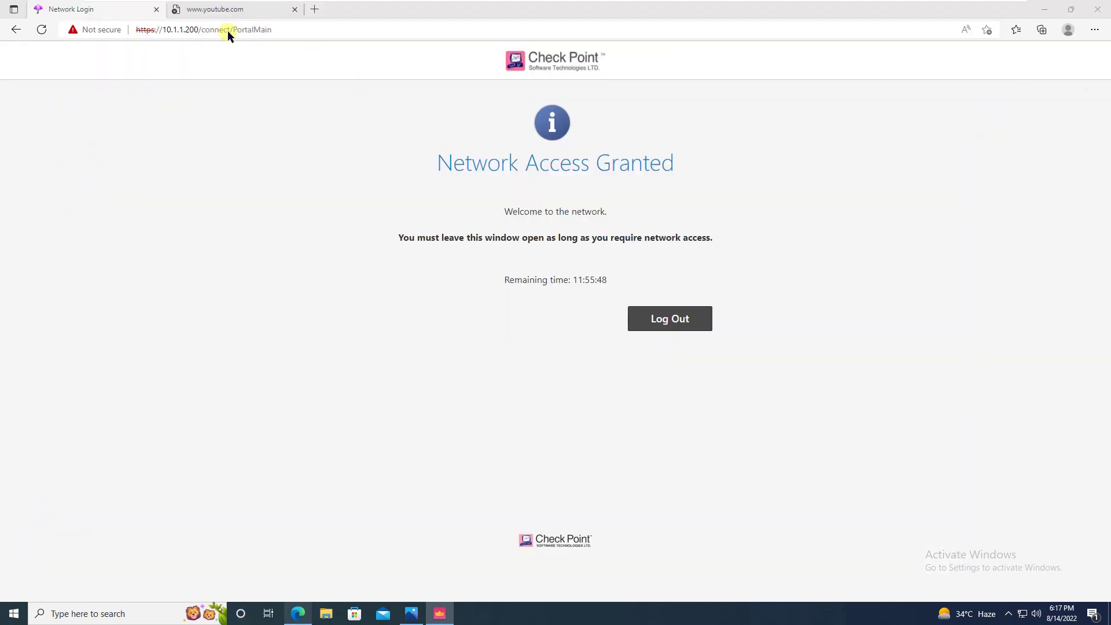
click(264, 10)
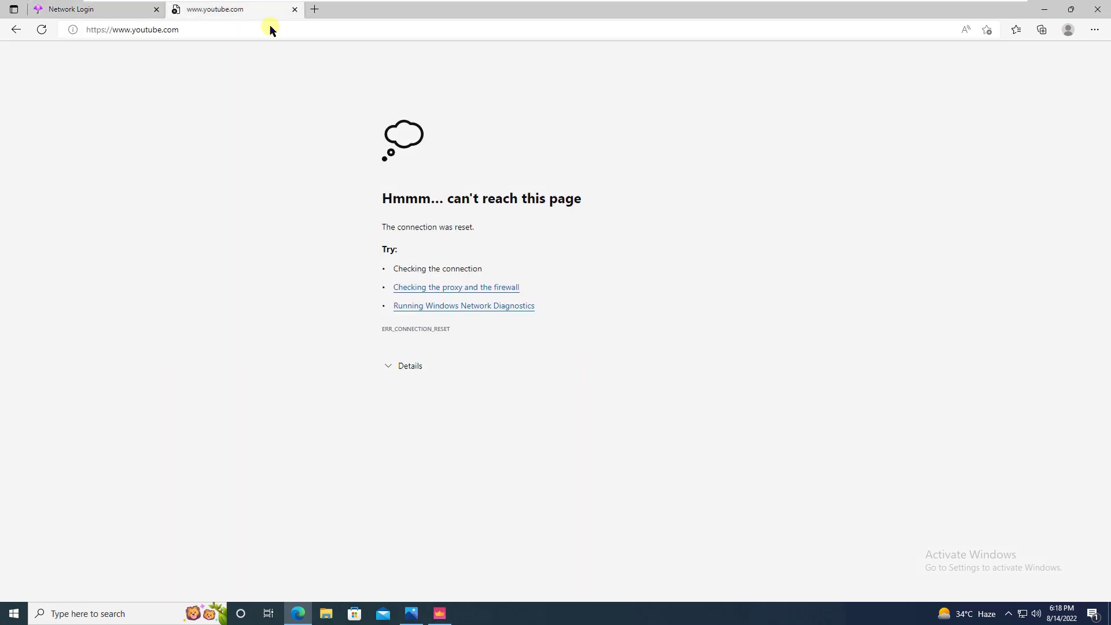
click(260, 28)
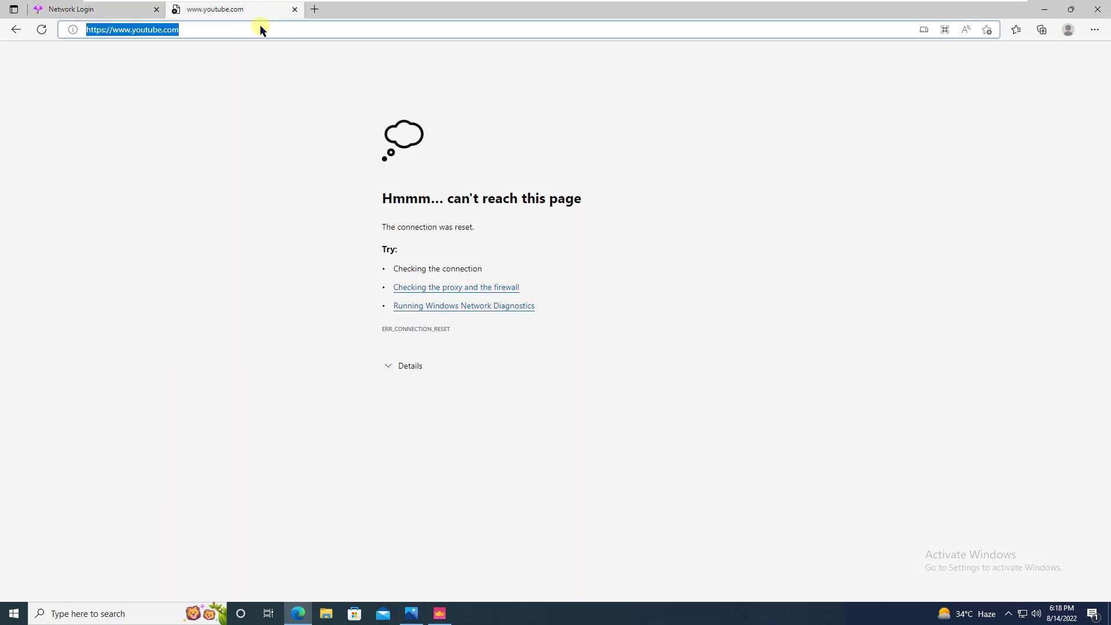
text(face)
key(Right)
key(Return)
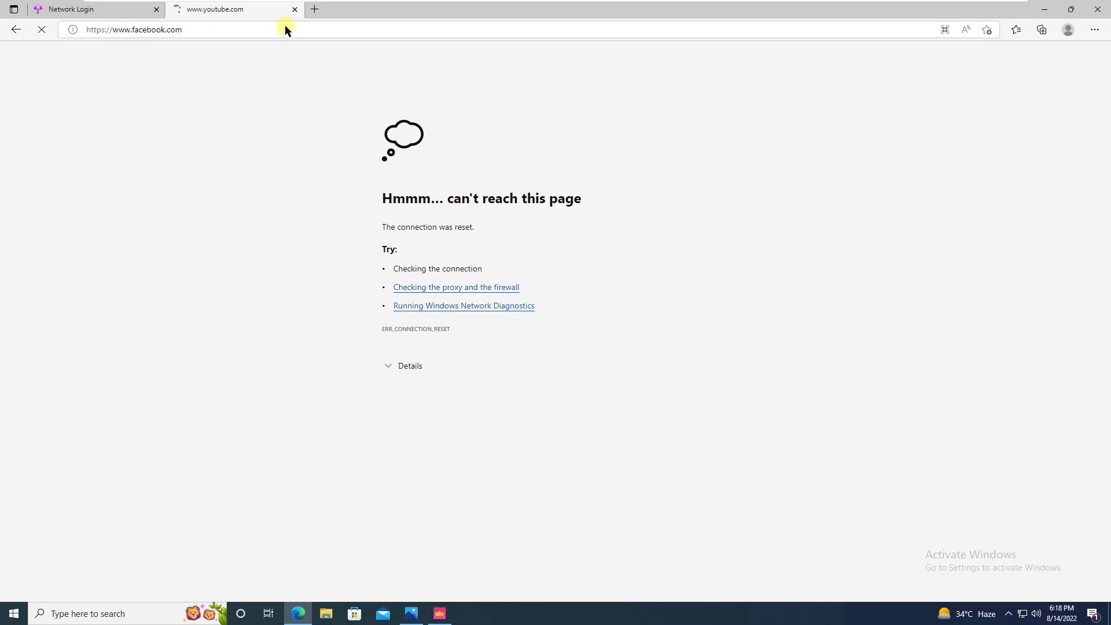
Step: Close the tab used for the Facebook test and request facebook.com again in a new one
click(294, 9)
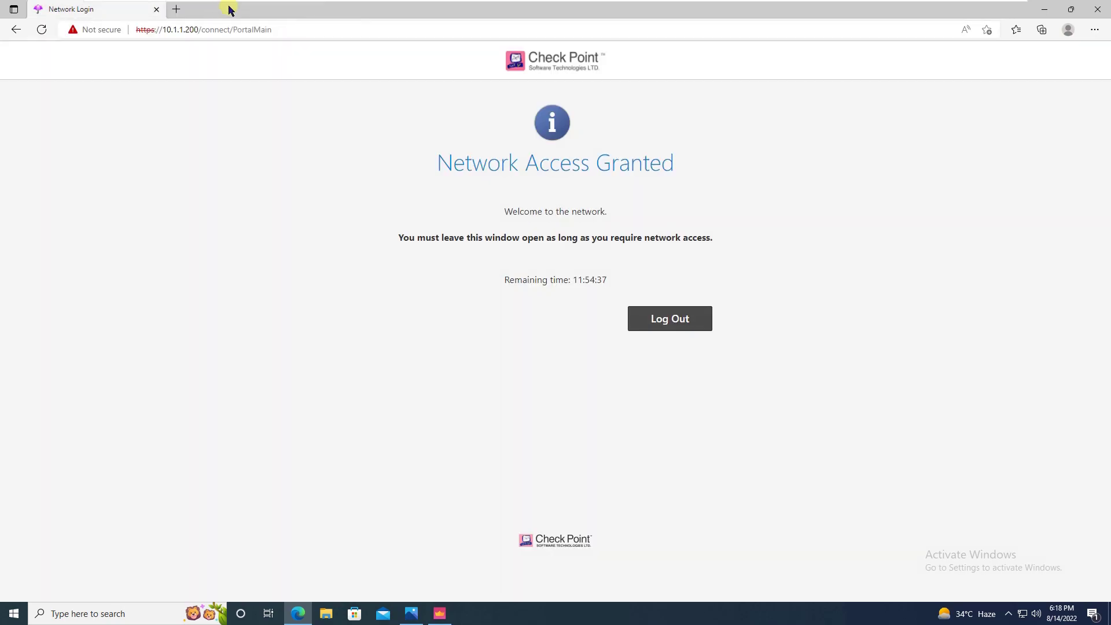
click(176, 10)
text(f)
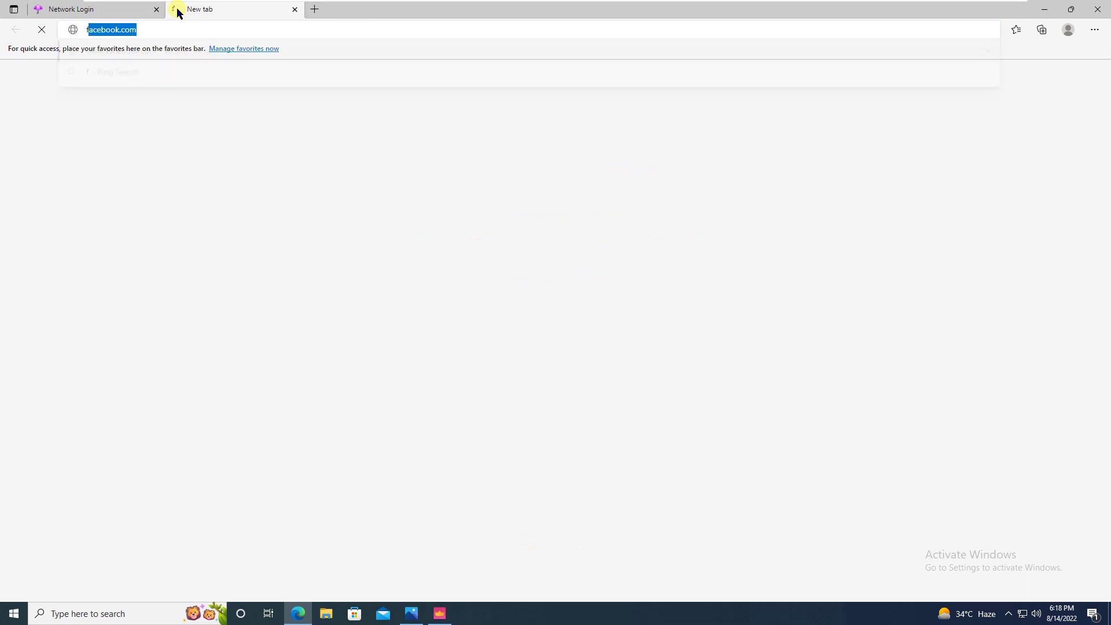
text(acebook.com)
key(Return)
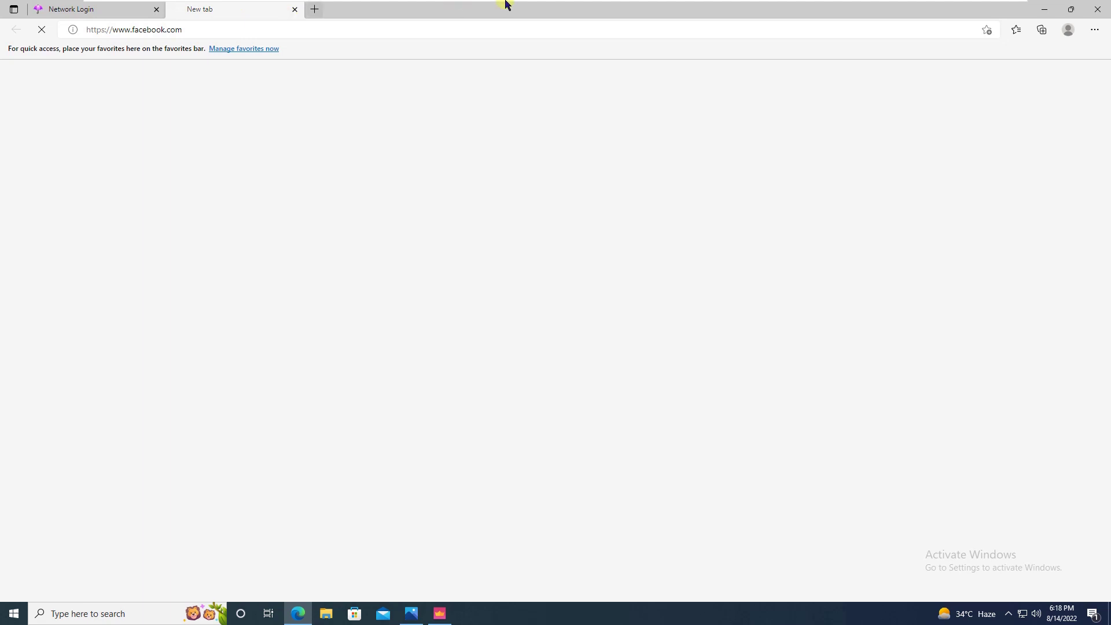
mouse_move(506, 4)
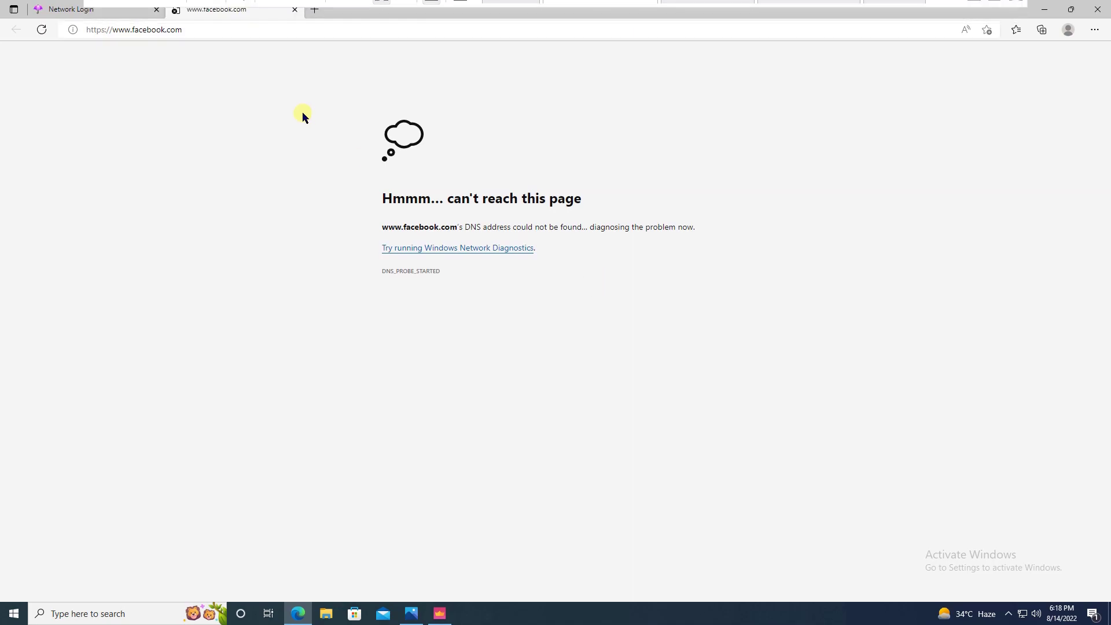
Step: Return to SmartConsole and refresh the log list of the Restrcited-Web_Access rule by reselecting it after ID-Awareness Rule
click(1044, 9)
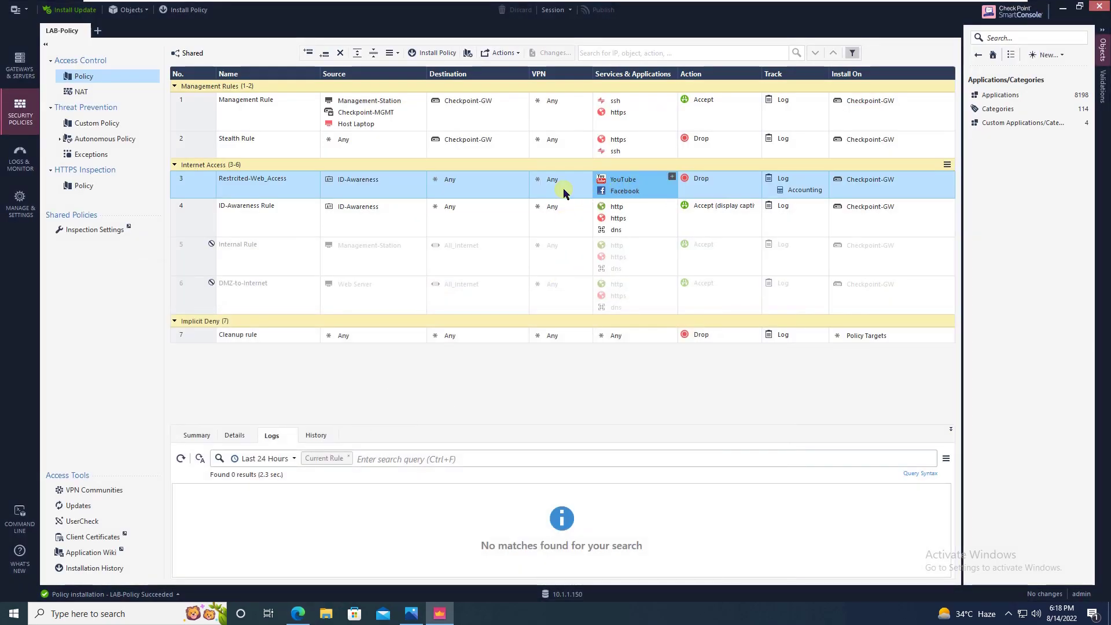
click(187, 223)
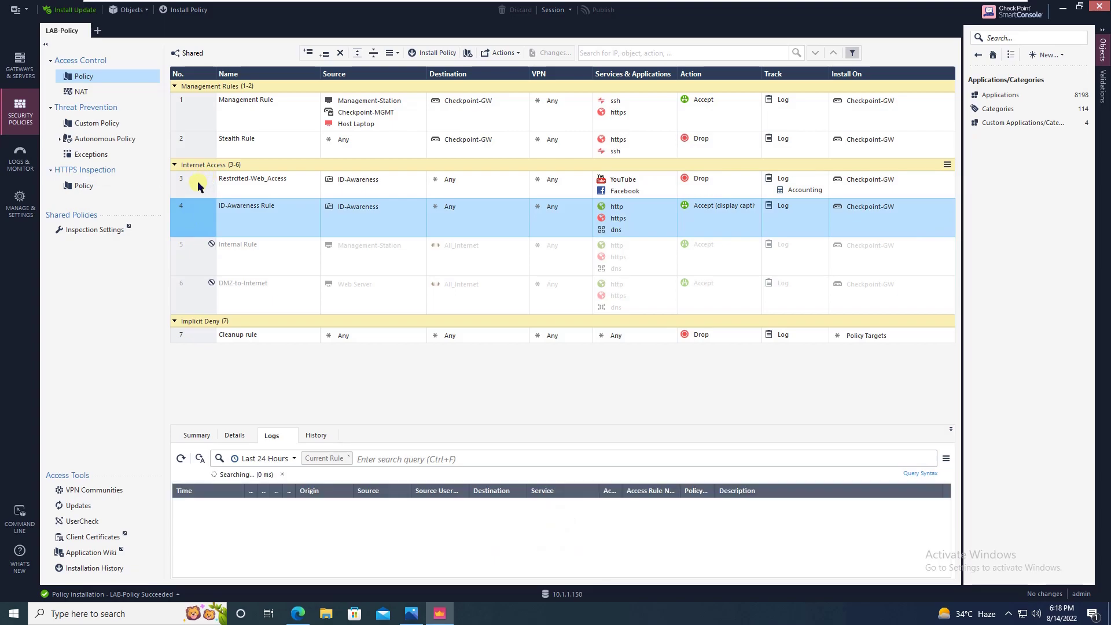
click(197, 185)
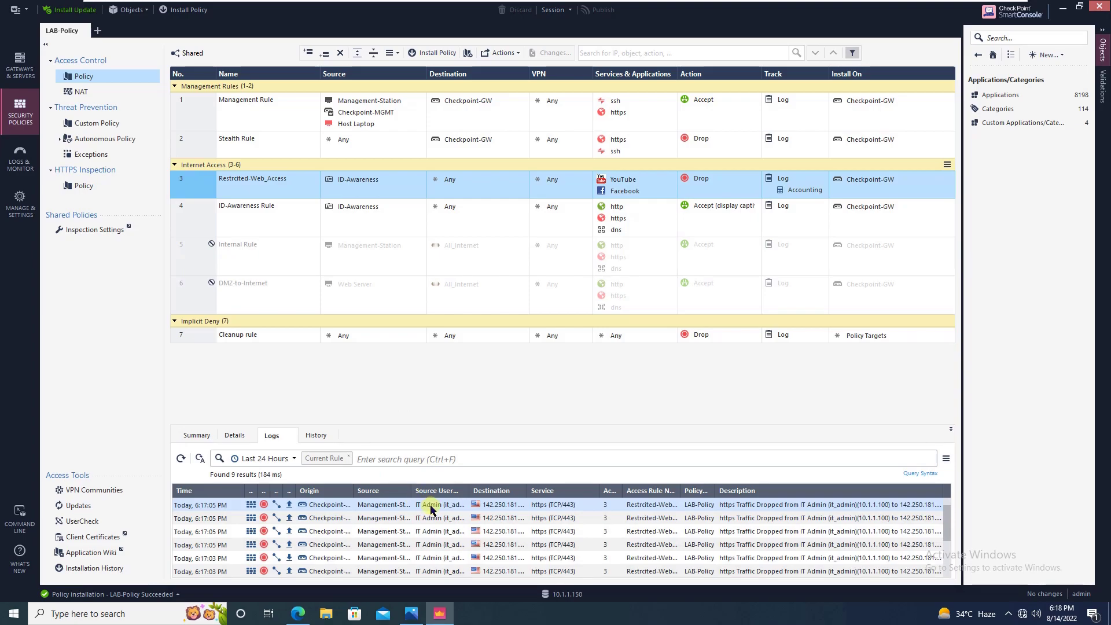
Step: Open the newest drop log in full size and examine its details, matched rules and session information before closing it
double_click(430, 509)
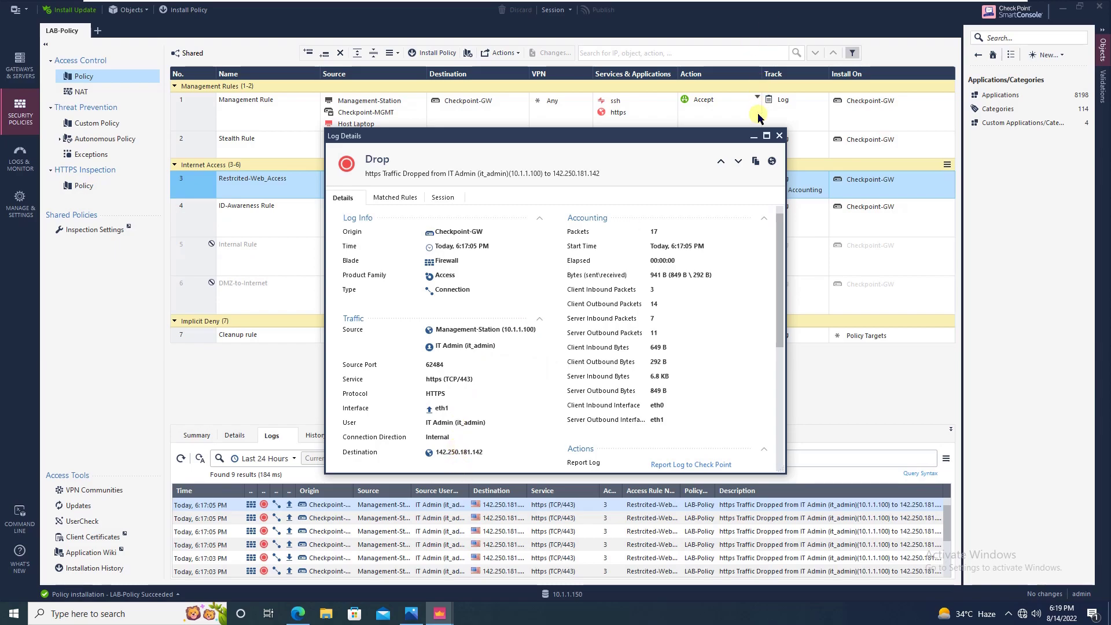
click(766, 137)
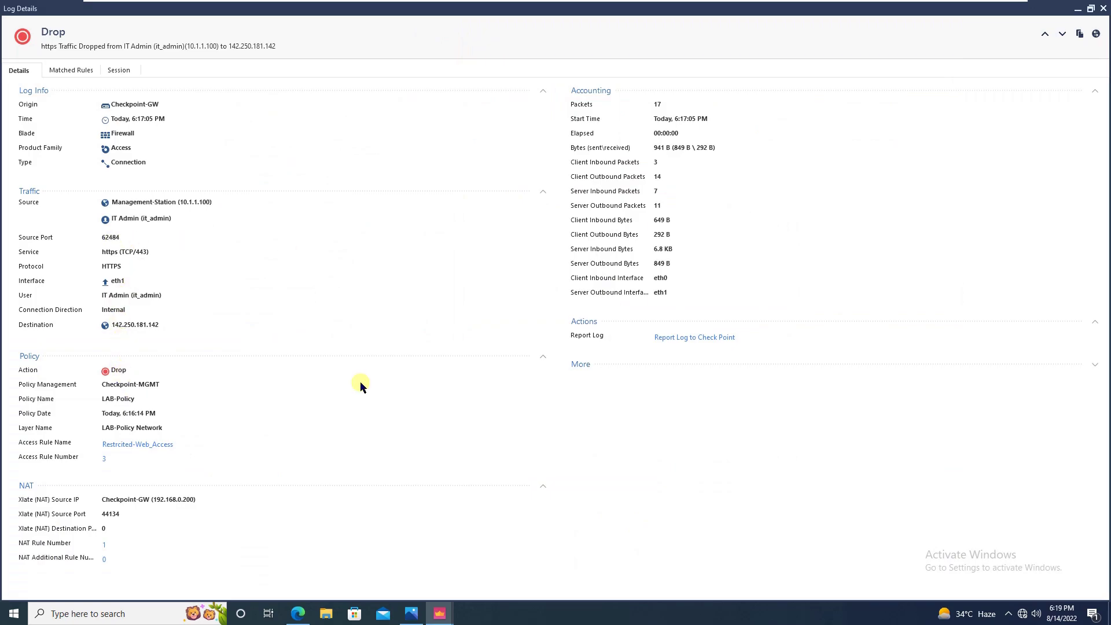
click(80, 73)
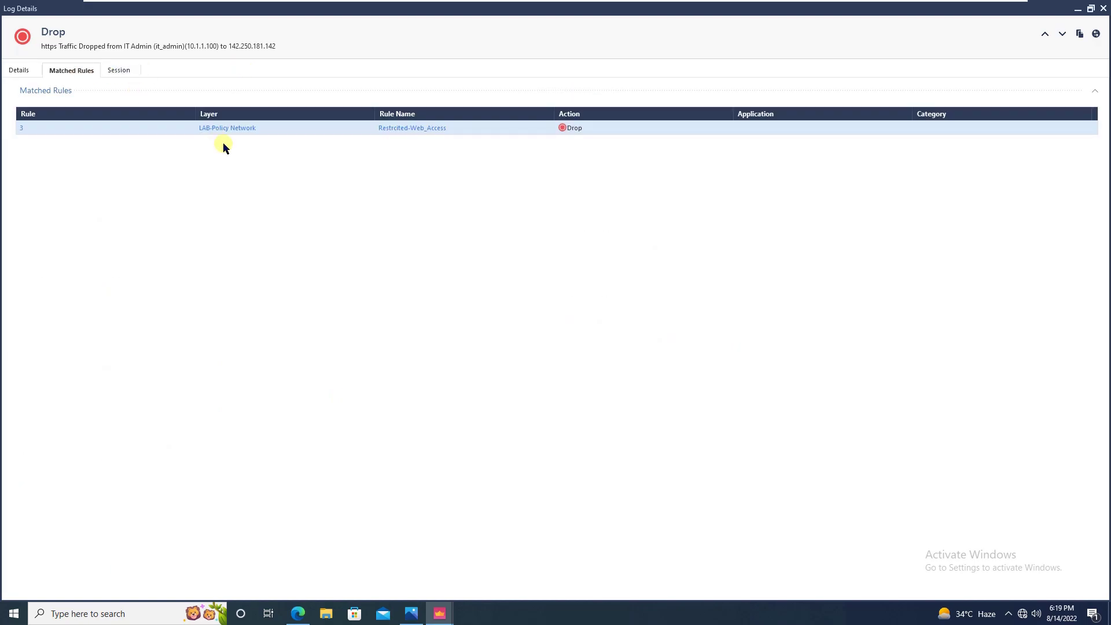
click(117, 70)
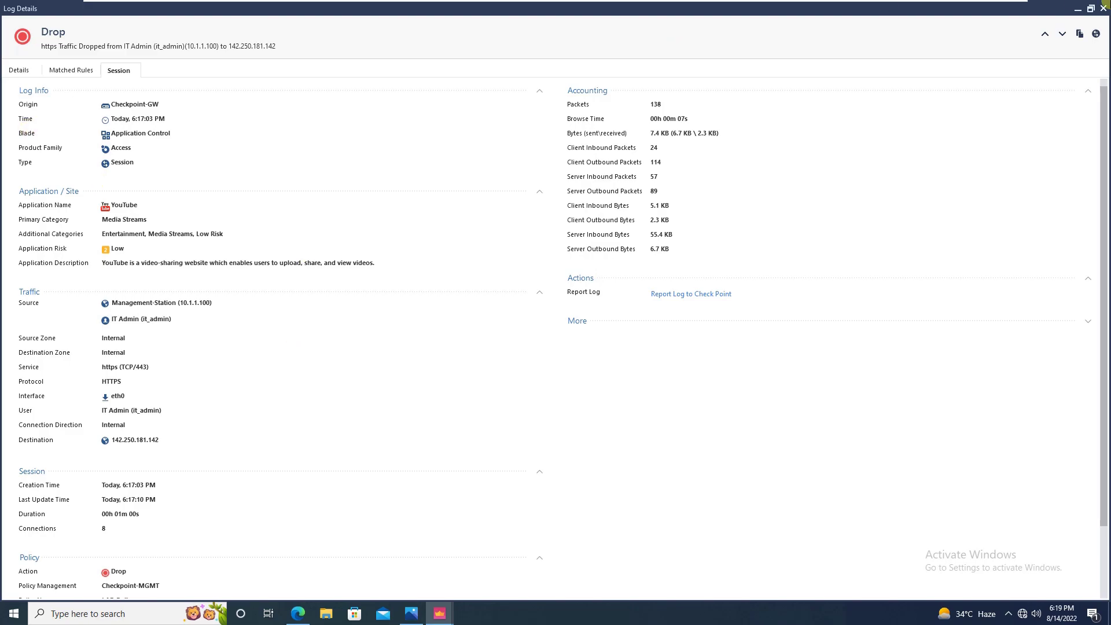
click(1103, 8)
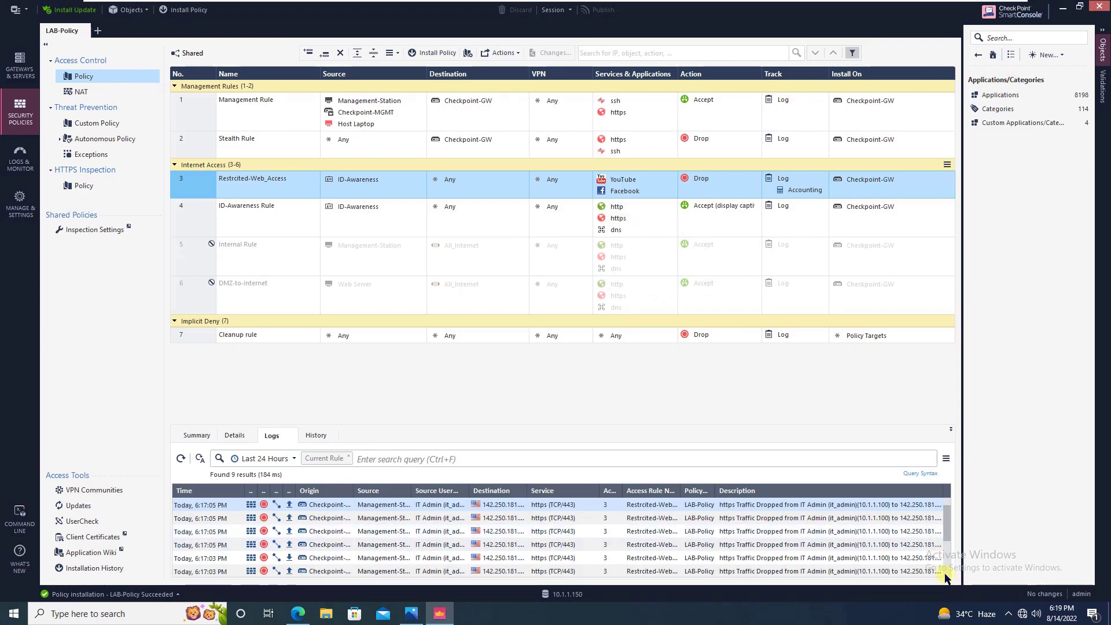
Step: Open the rule's Application Control session log for YouTube, review its details, and close it
scroll(947, 575, down, 4)
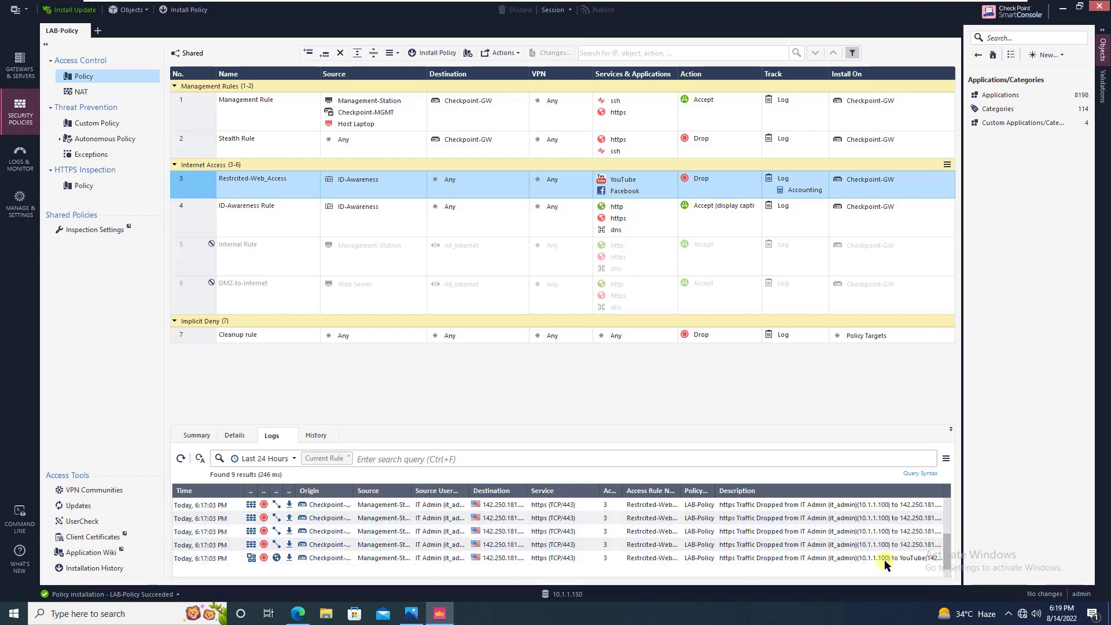
click(505, 557)
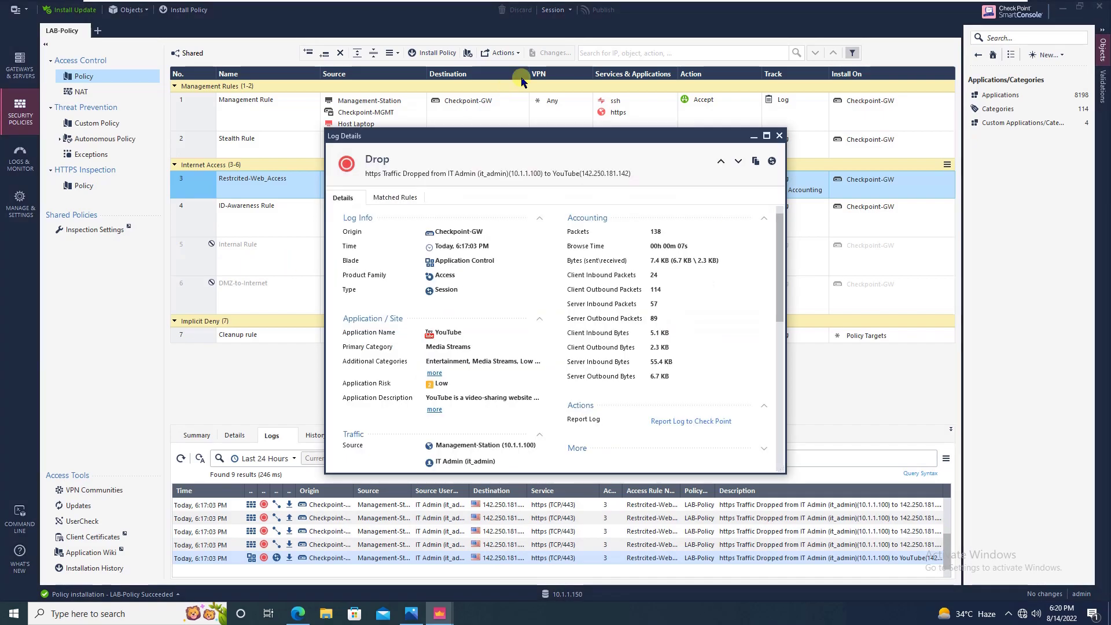
click(410, 199)
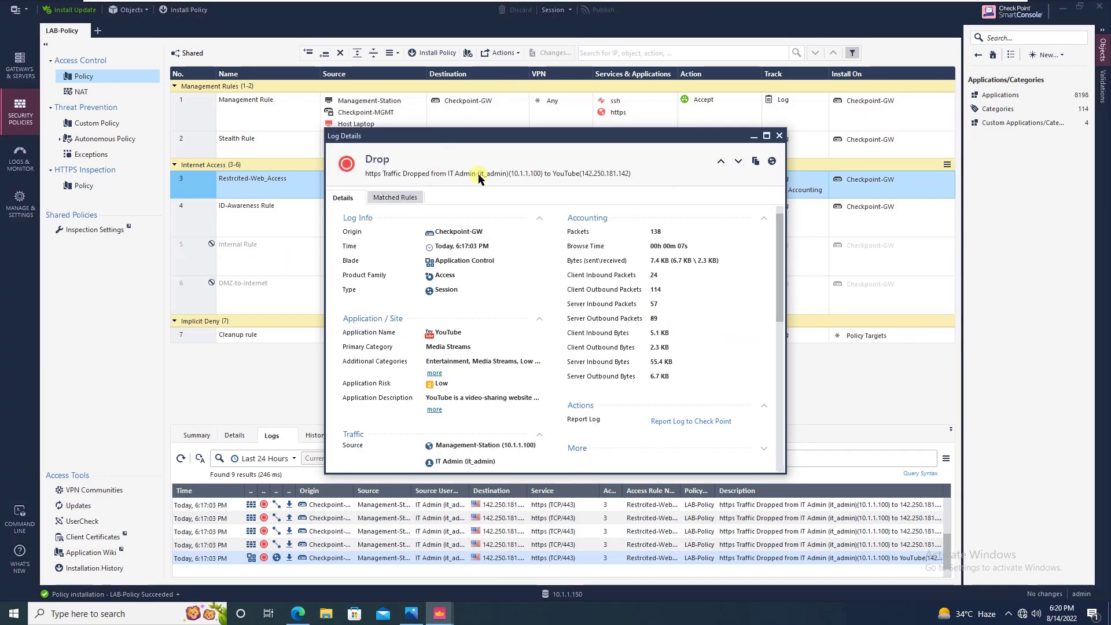
click(779, 135)
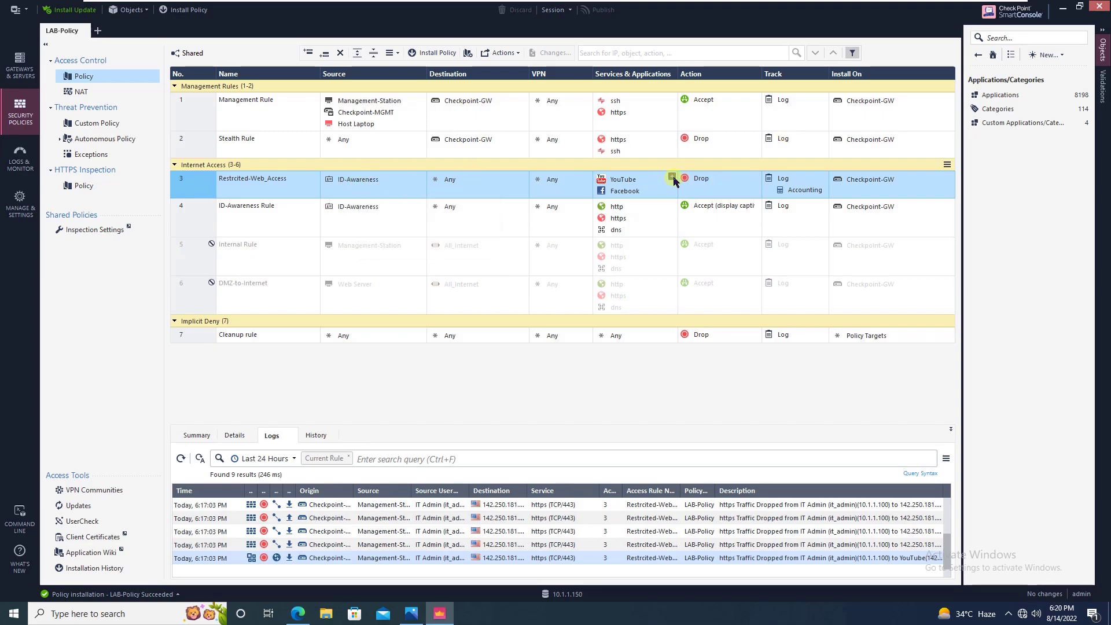
Step: Add the custom Sports application to the services and applications of the Restrcited-Web_Access rule
click(672, 180)
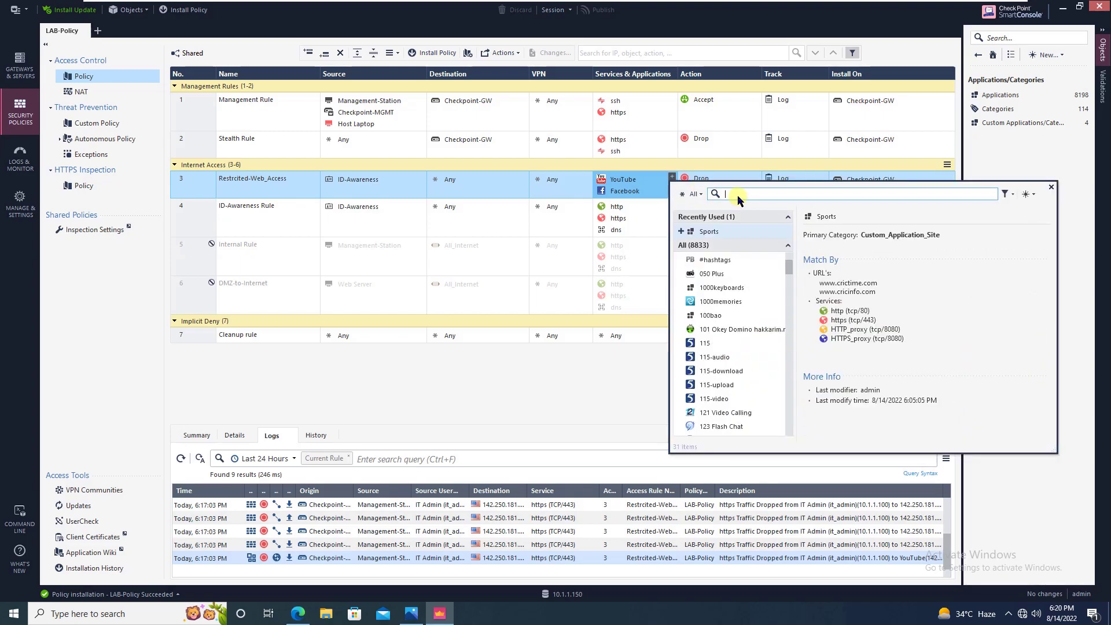
text(d)
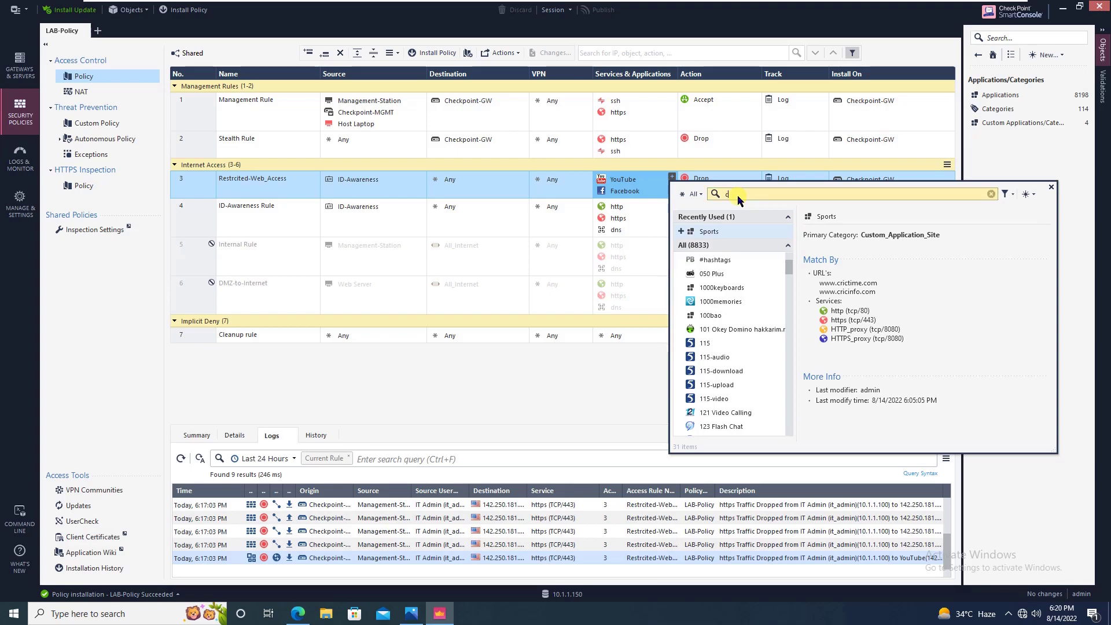
text(por)
click(680, 232)
click(630, 195)
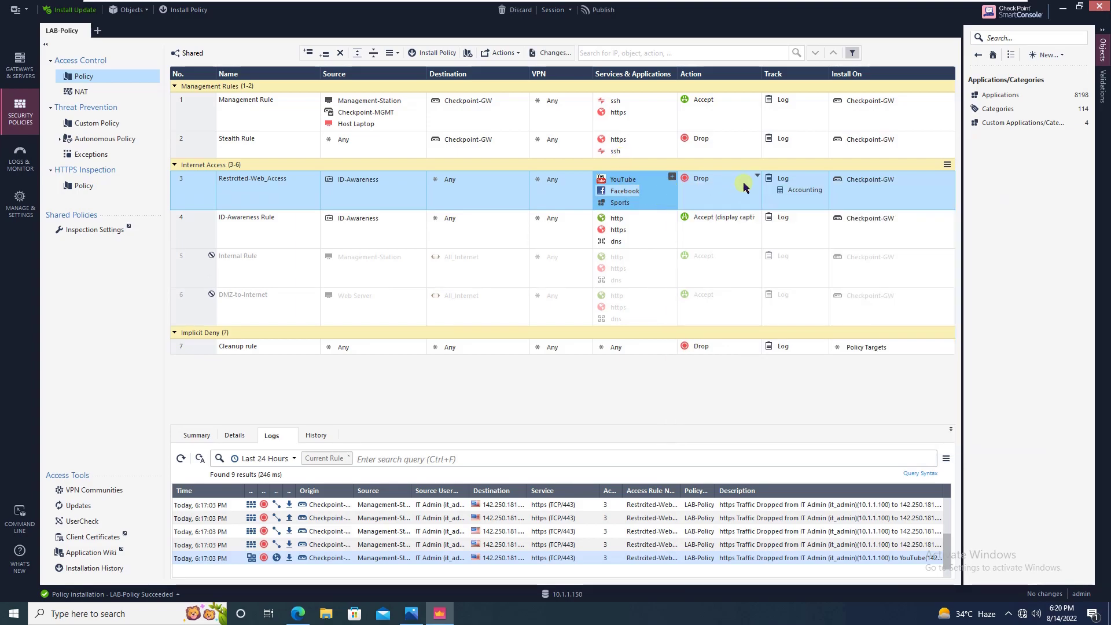
Step: In the Restrcited-Web_Access rule's detailed action settings, set UserCheck to Blocked Message - Access Control
click(756, 176)
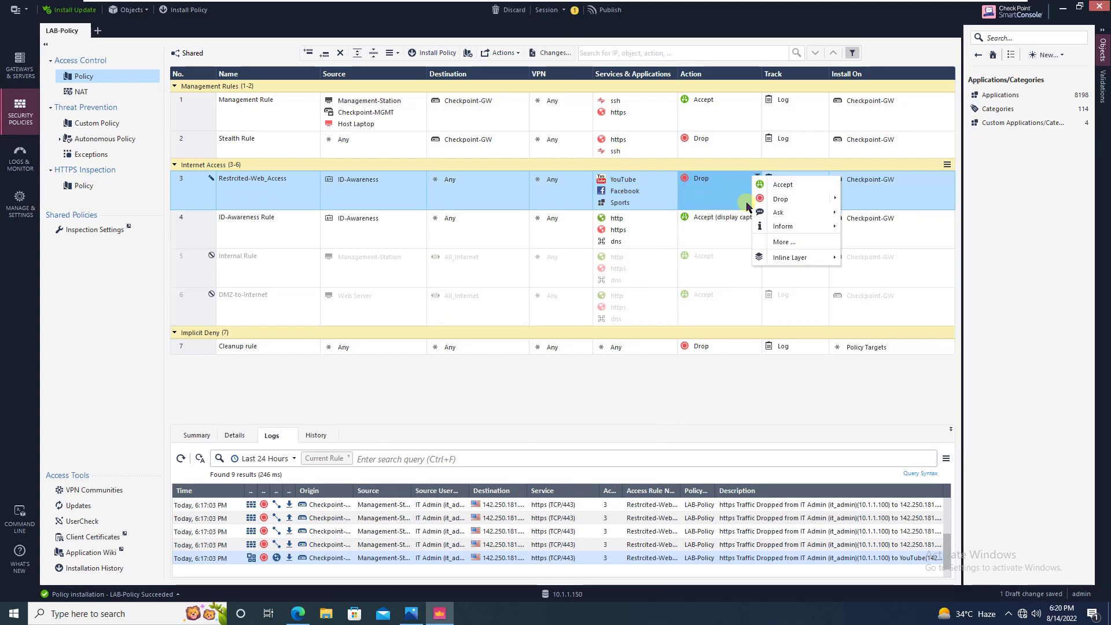
click(787, 242)
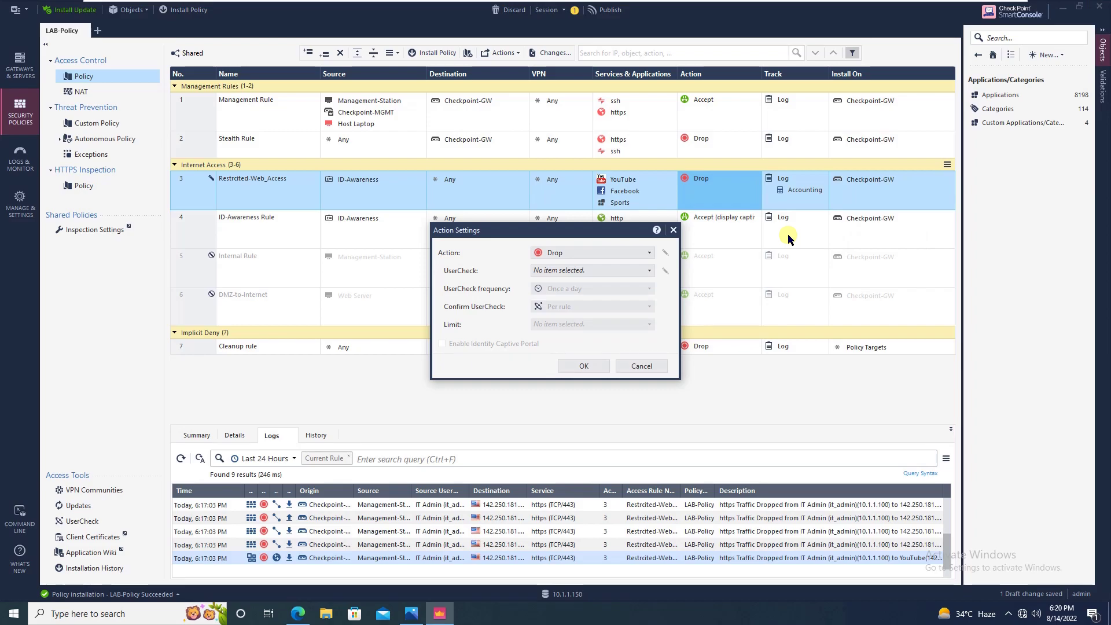
click(642, 271)
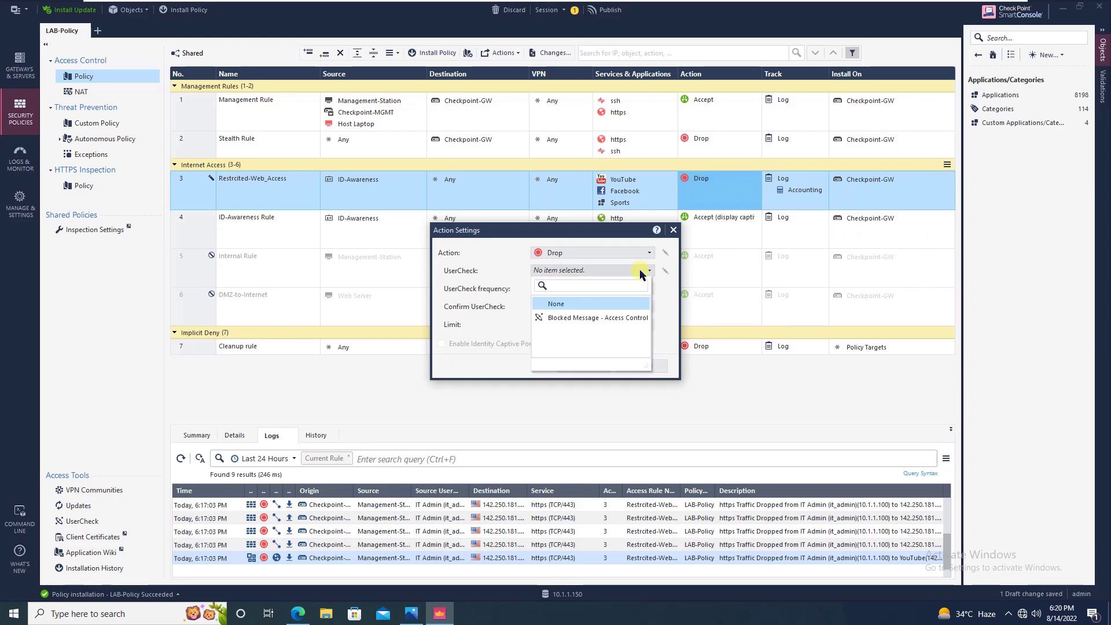
click(603, 317)
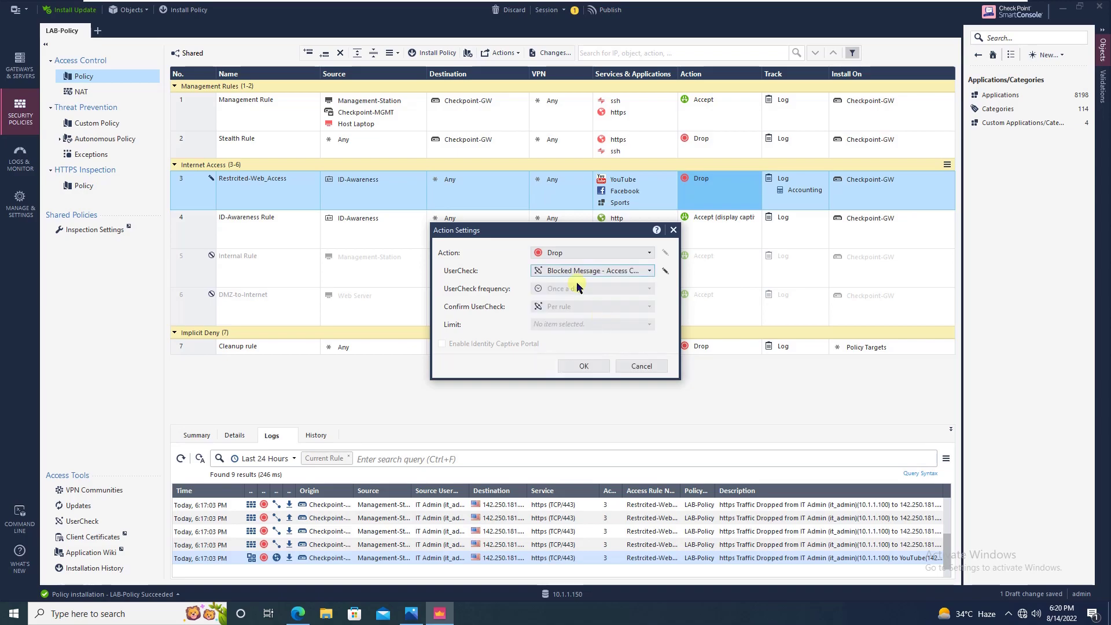
Step: Open the Blocked Message - Access Control object for editing and add the Check Point logo to it
click(664, 272)
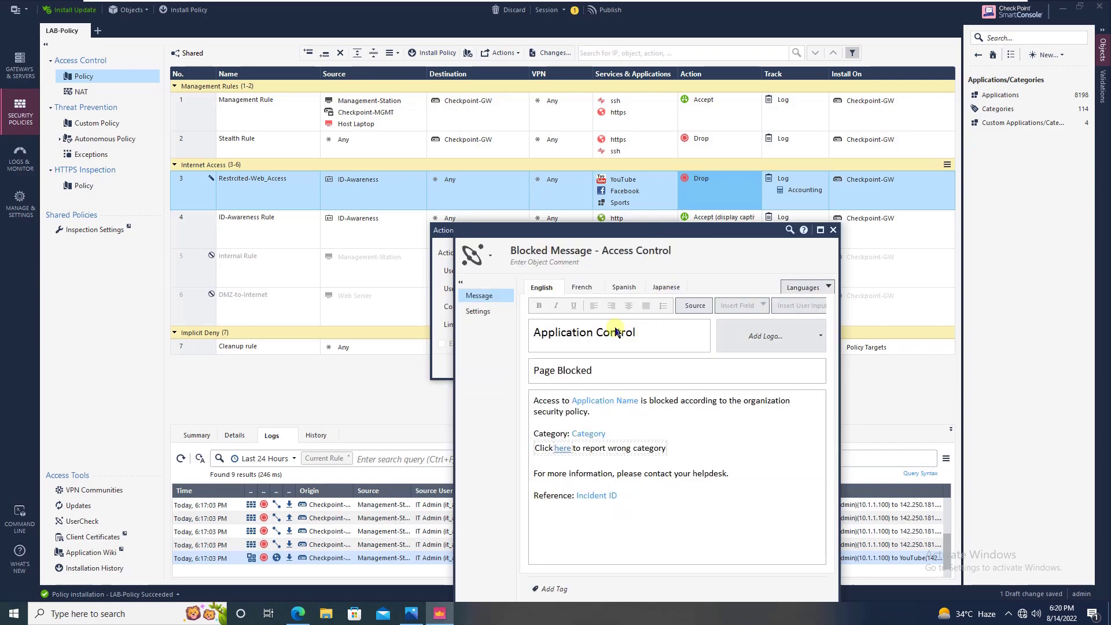
click(809, 345)
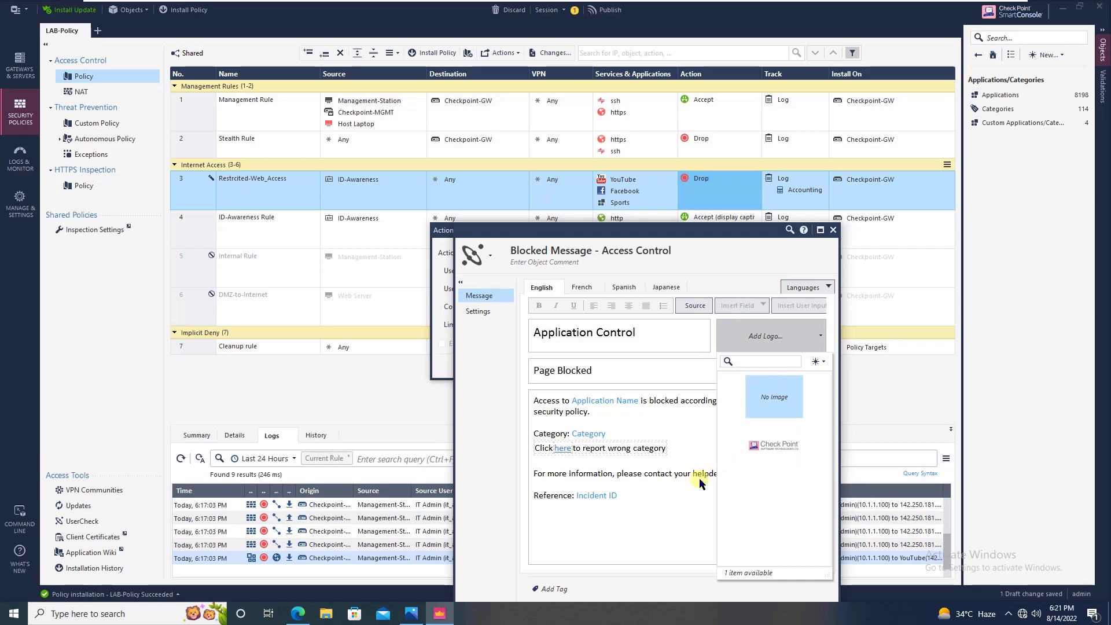
click(817, 363)
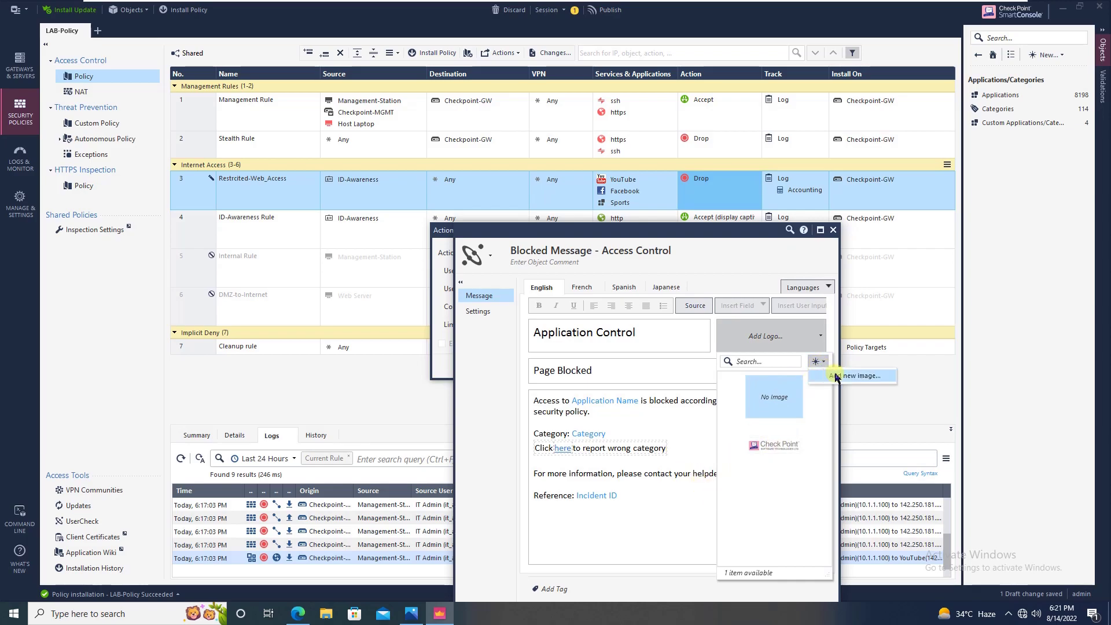
click(800, 471)
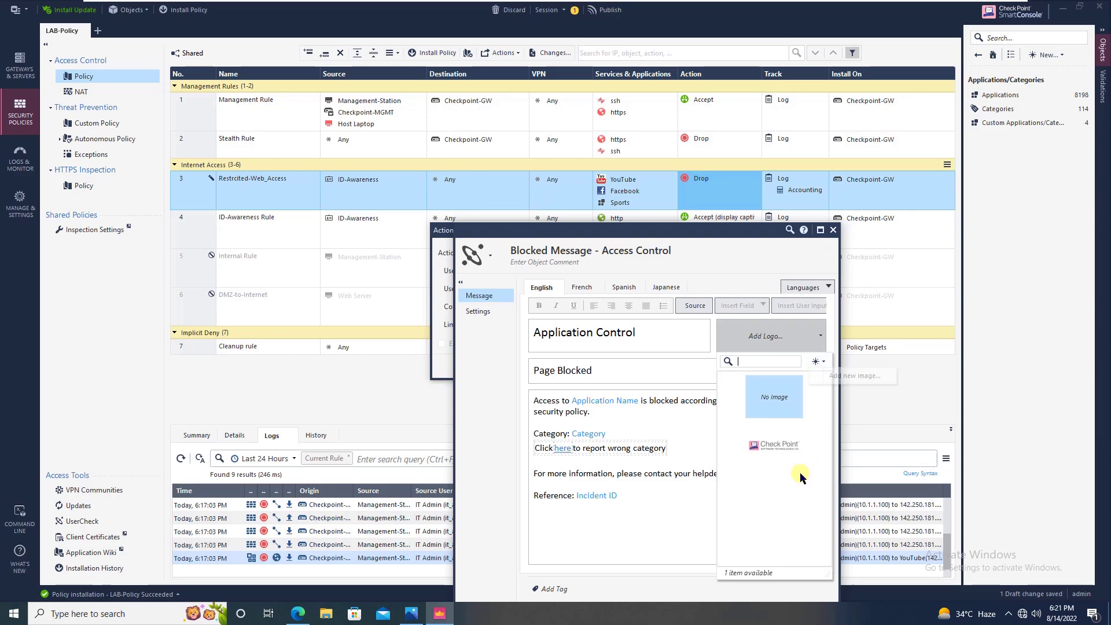
click(762, 441)
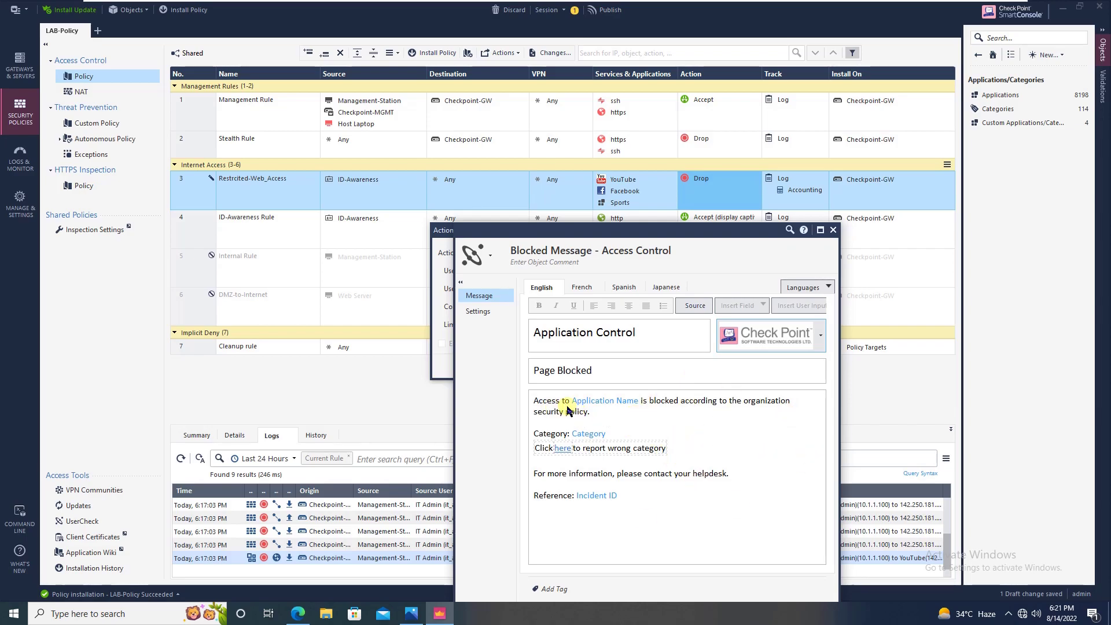
Step: Insert "for" and the Username field after Application Name in the blocked message, and save the message and the rule's action settings
click(641, 402)
text(for)
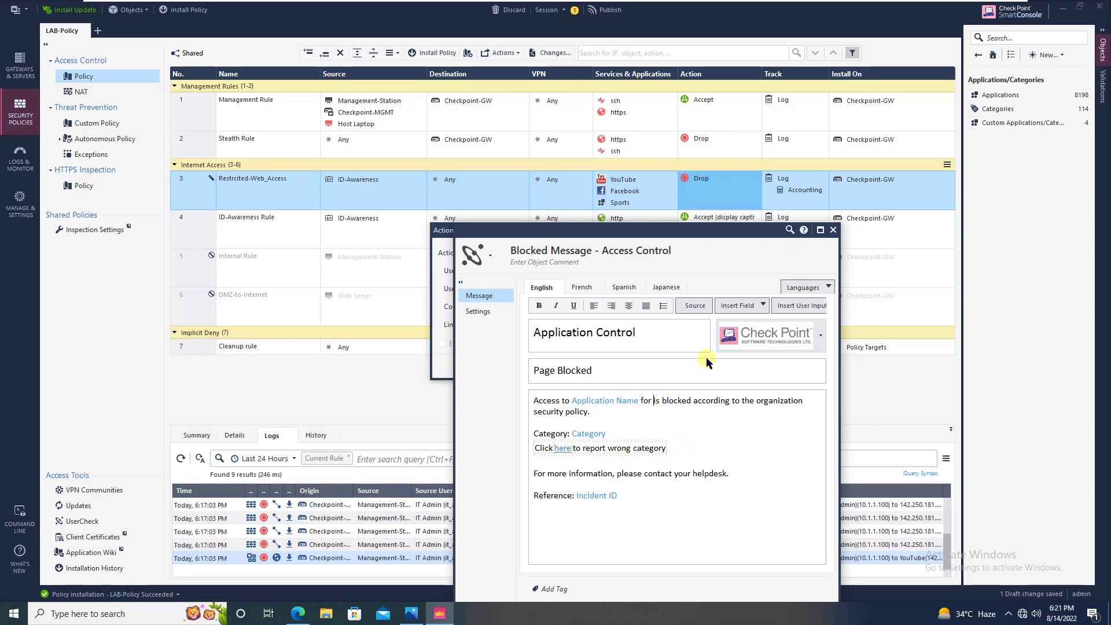
click(763, 305)
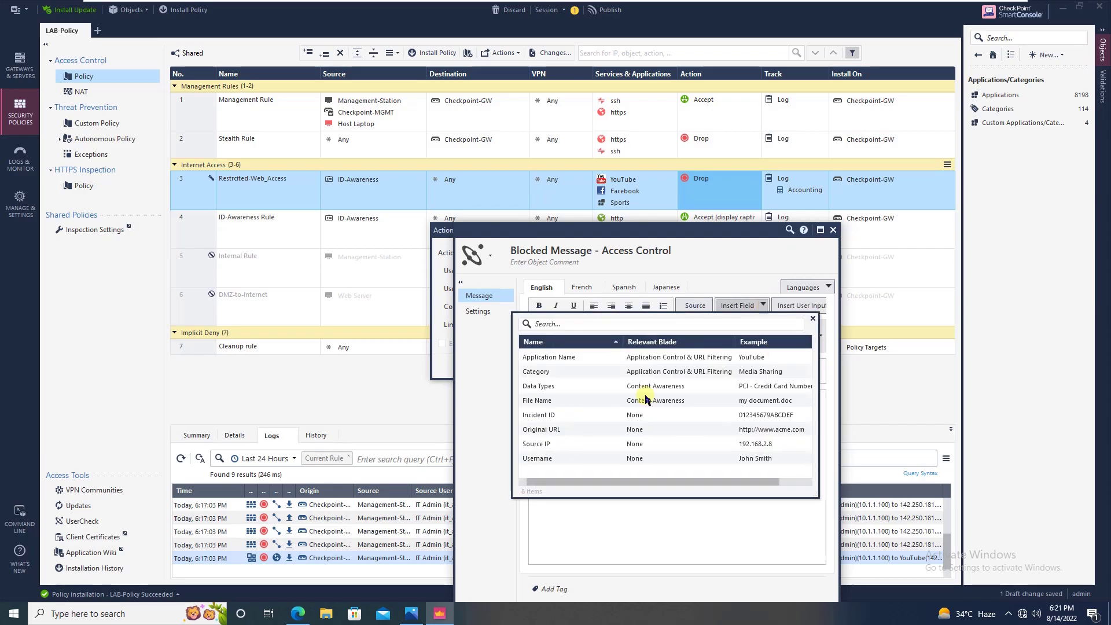
click(568, 456)
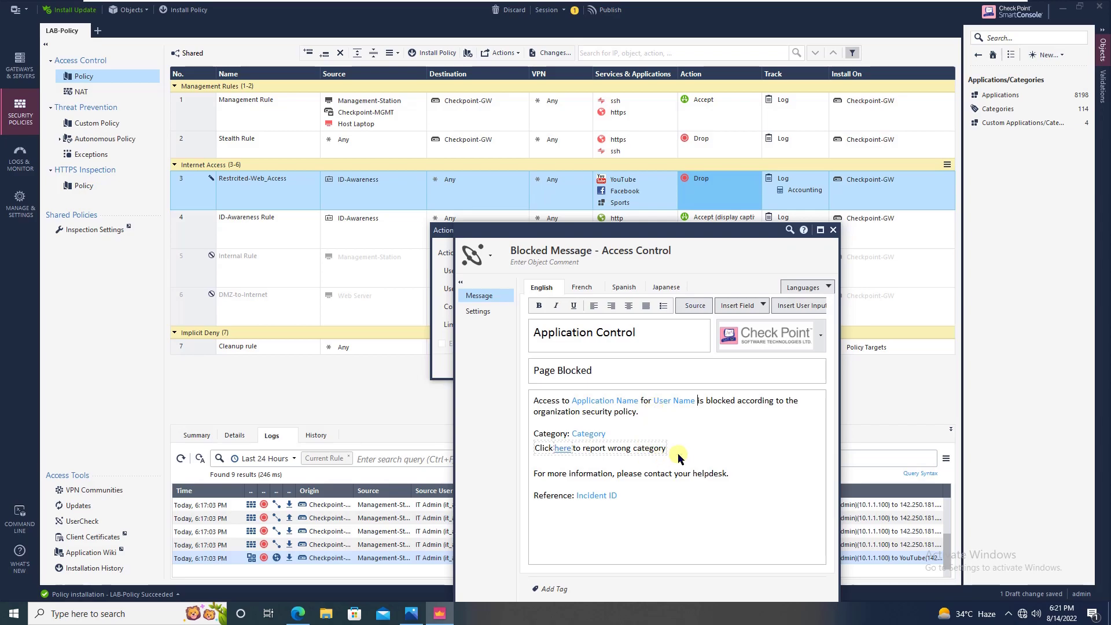
click(763, 306)
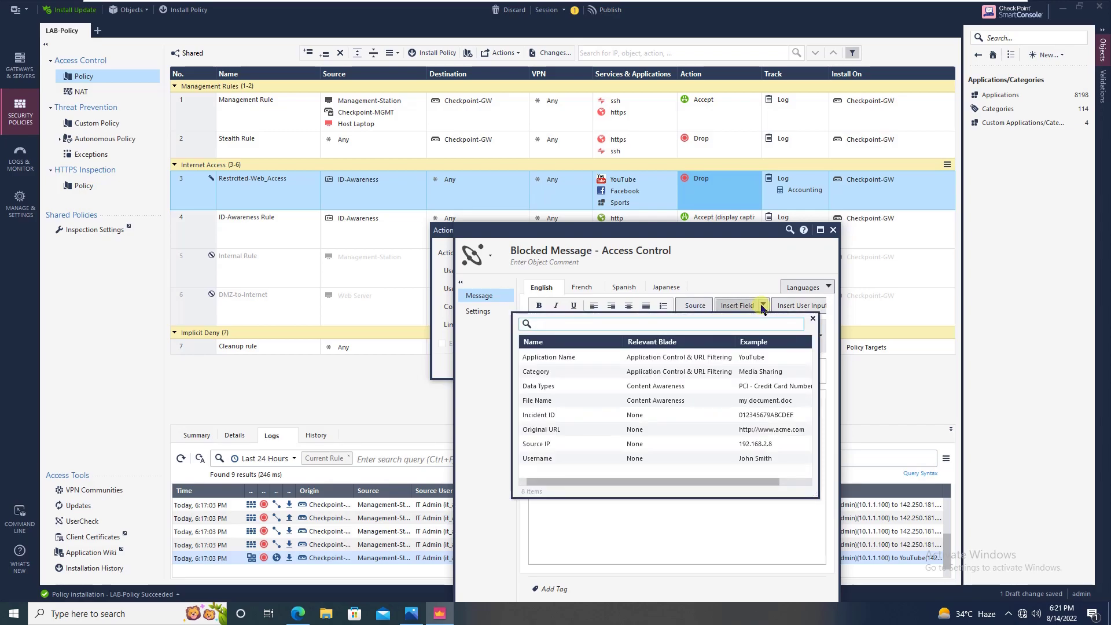
click(762, 307)
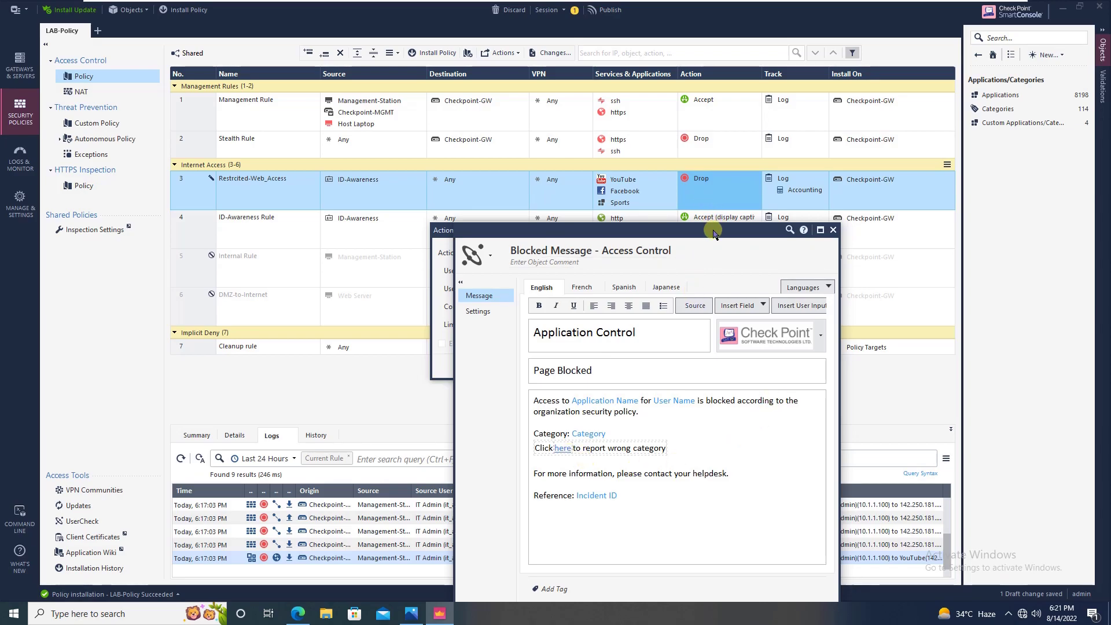
drag(715, 236, 702, 138)
click(746, 521)
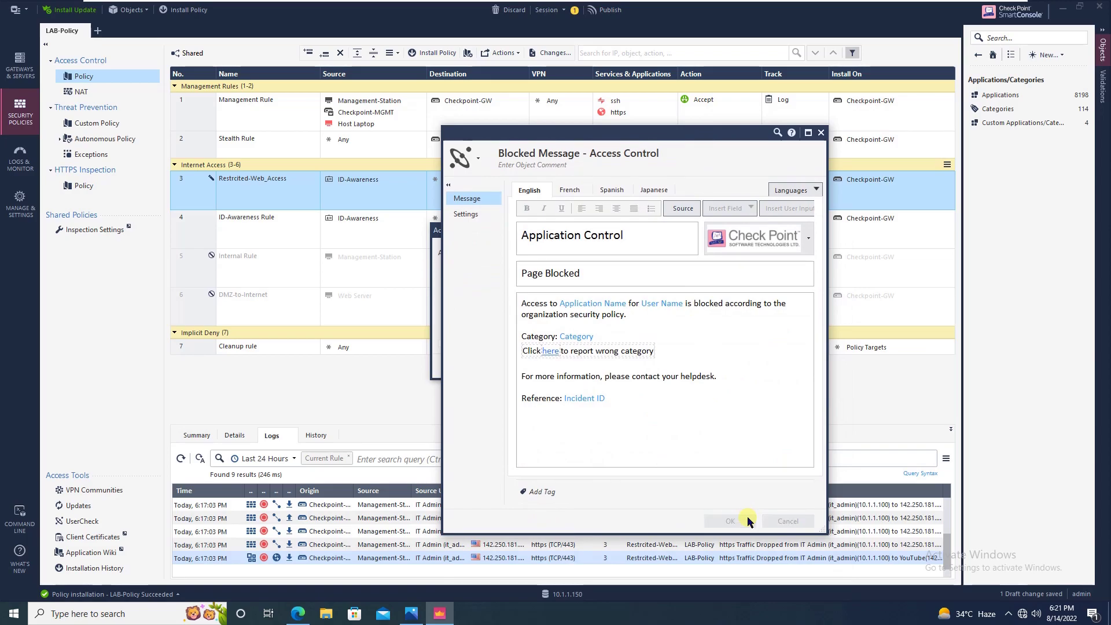
click(589, 362)
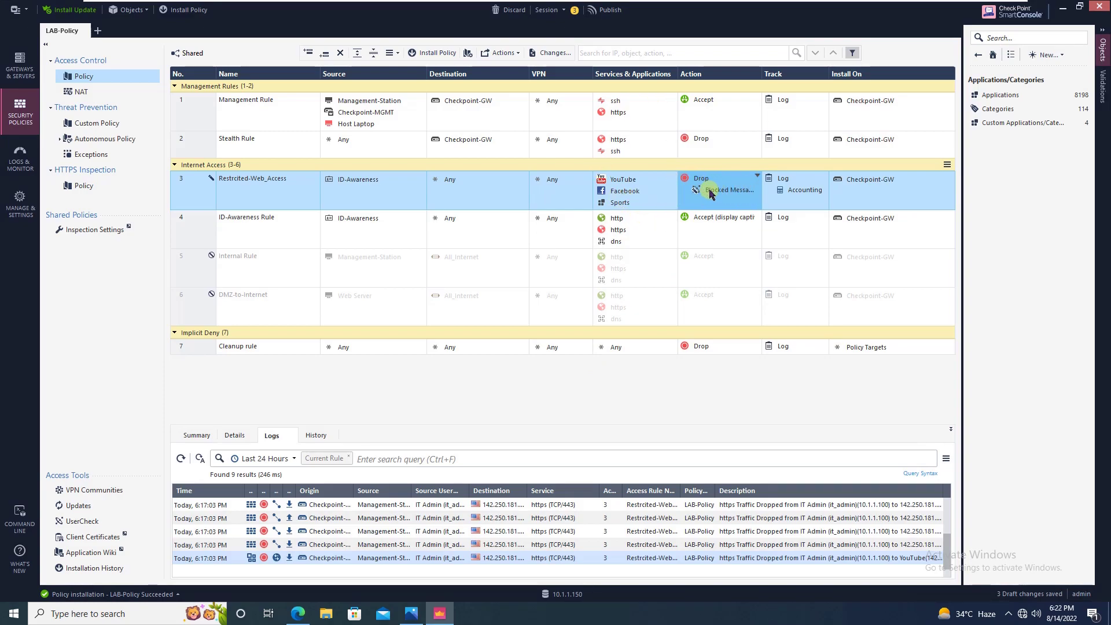
mouse_move(722, 196)
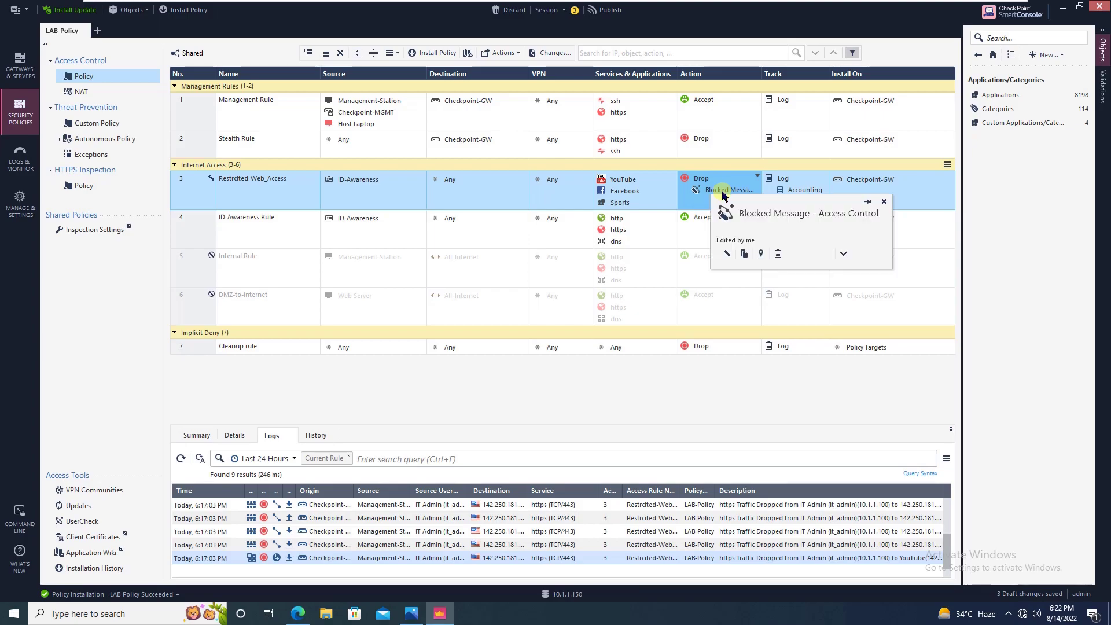
Step: Publish the draft changes and install LAB-Policy on Checkpoint-GW, accepting the license and contracts warning
click(184, 13)
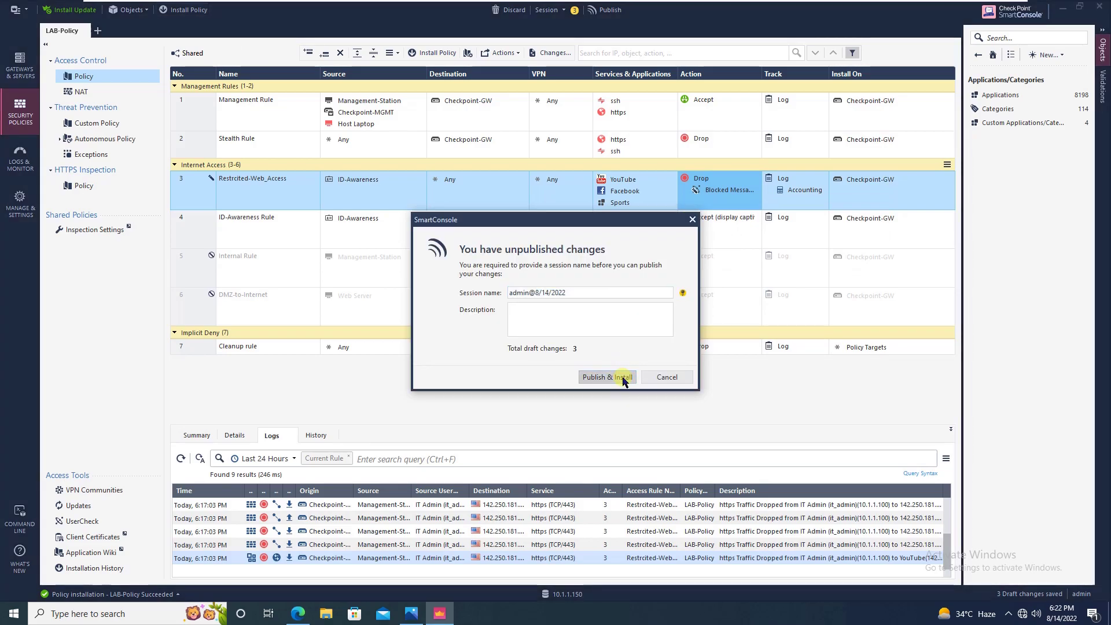
click(620, 377)
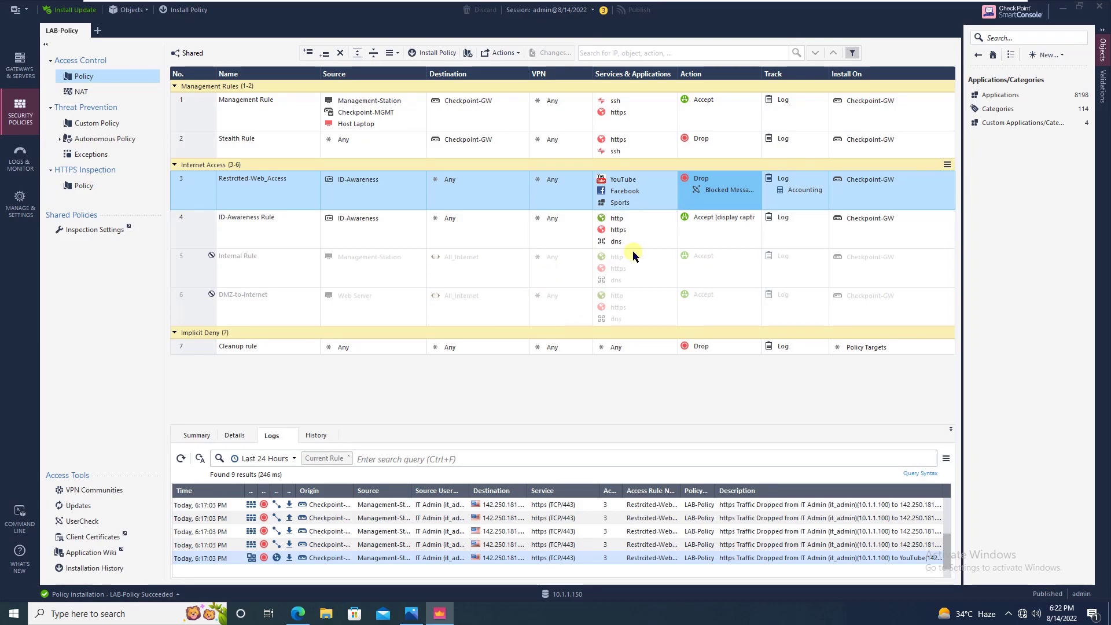
key(ctrl+shift+Return)
click(612, 172)
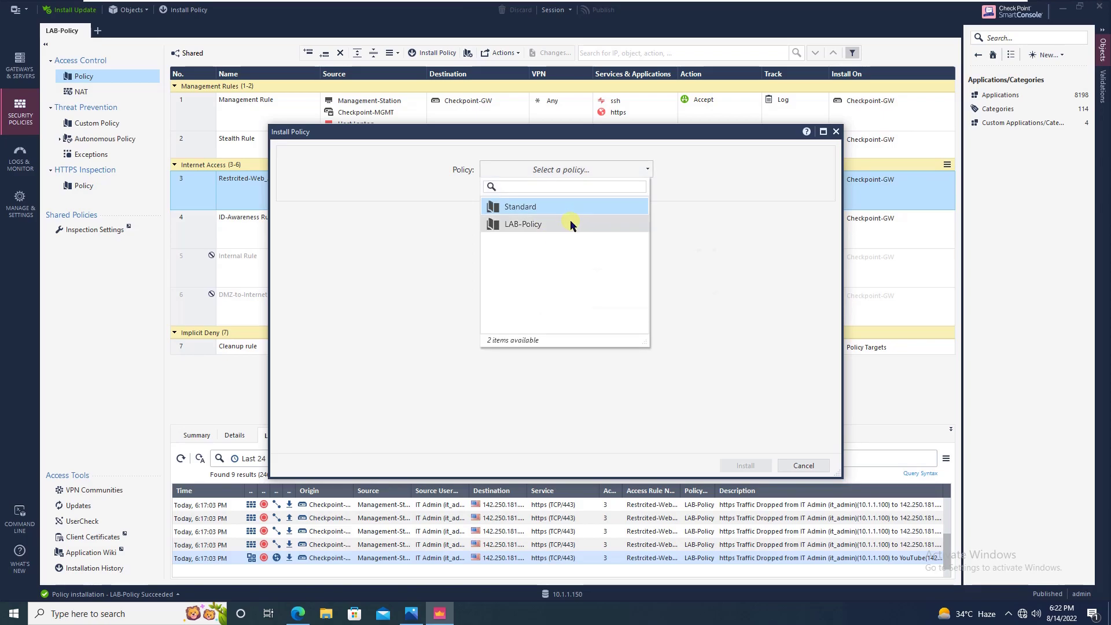
mouse_move(570, 225)
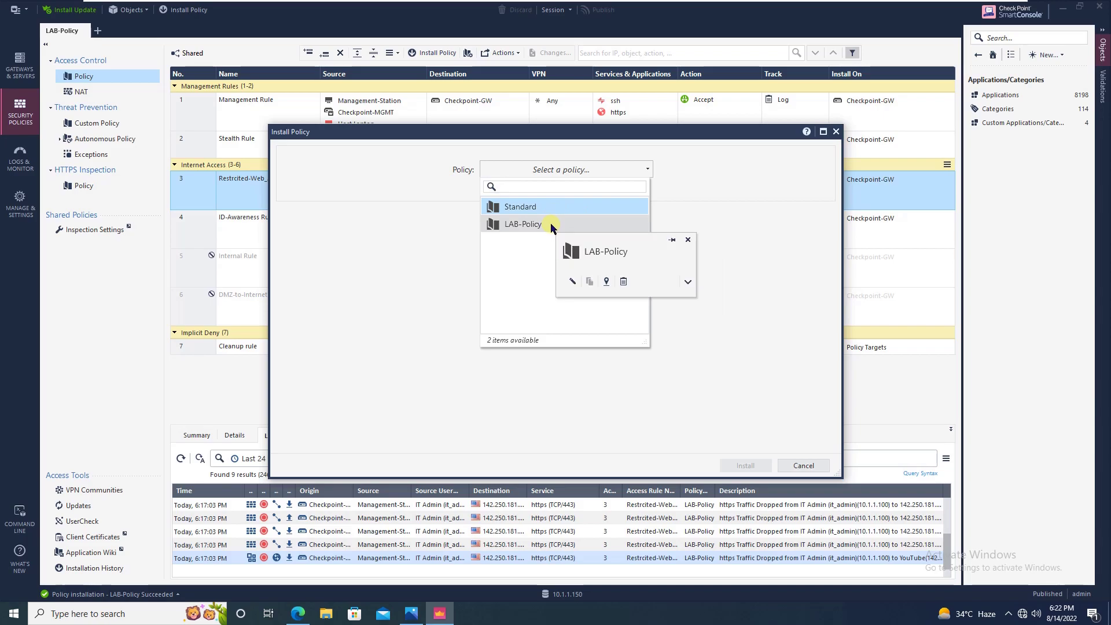
click(550, 226)
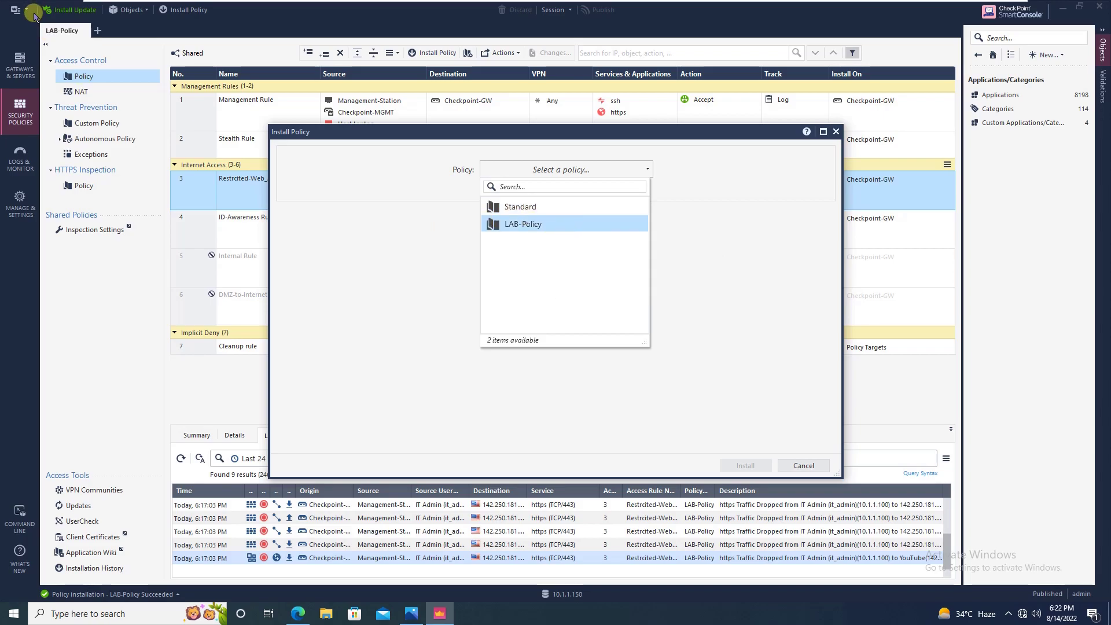
click(577, 224)
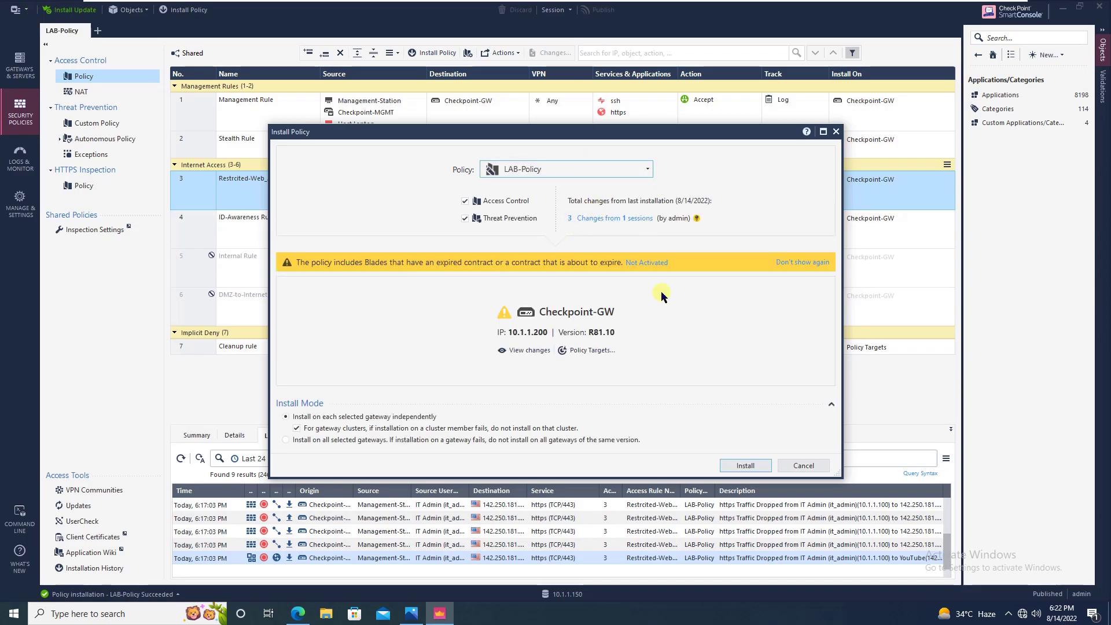
click(762, 466)
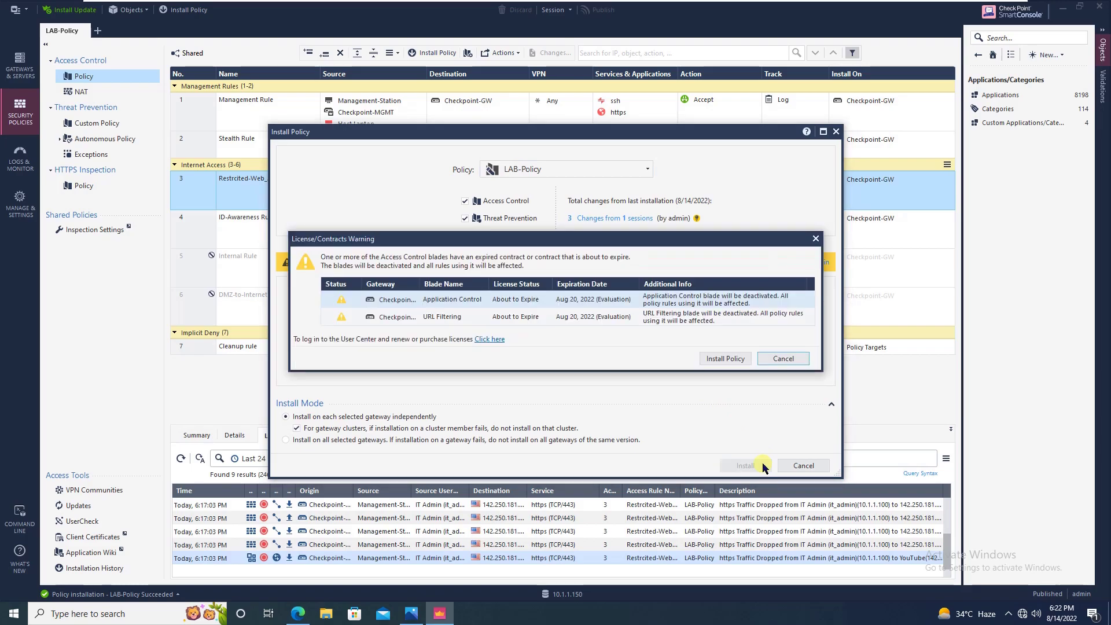
click(733, 358)
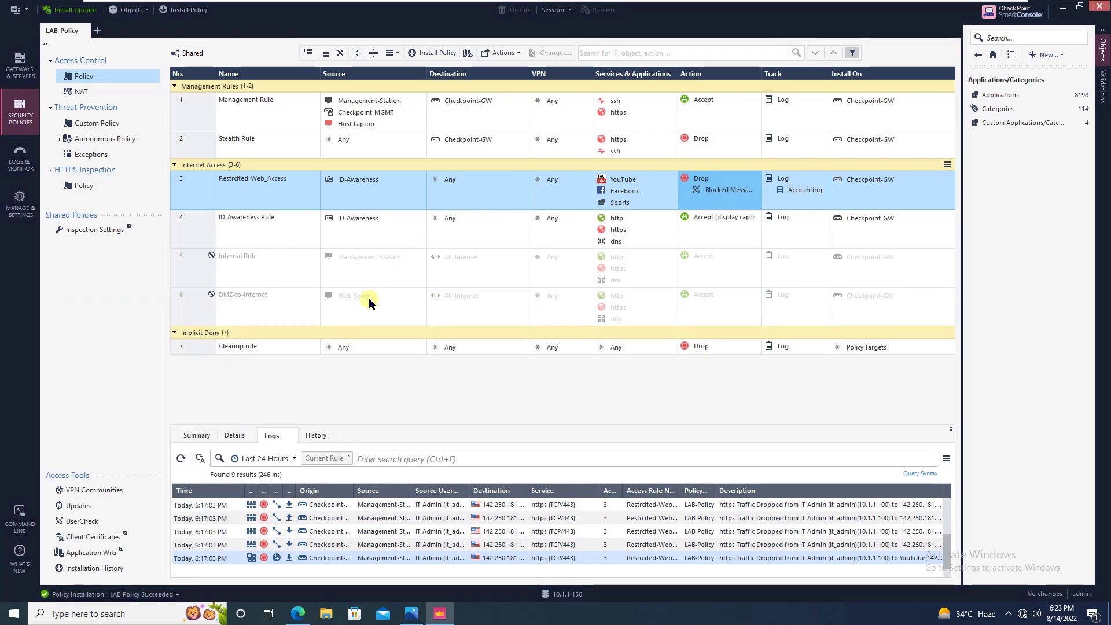
click(297, 613)
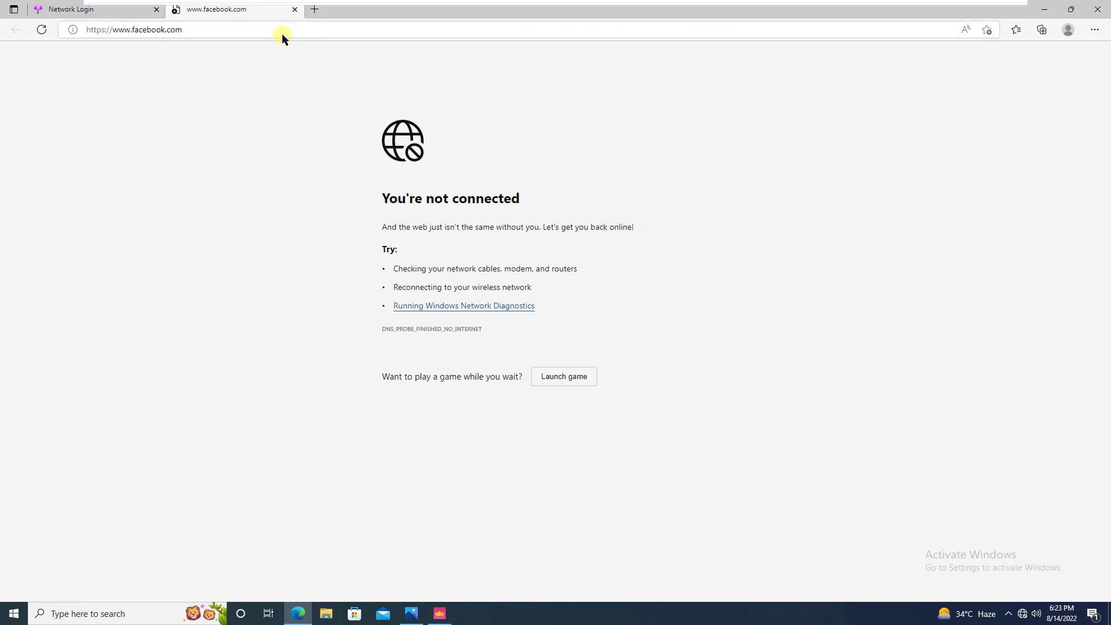
click(282, 30)
text(cr)
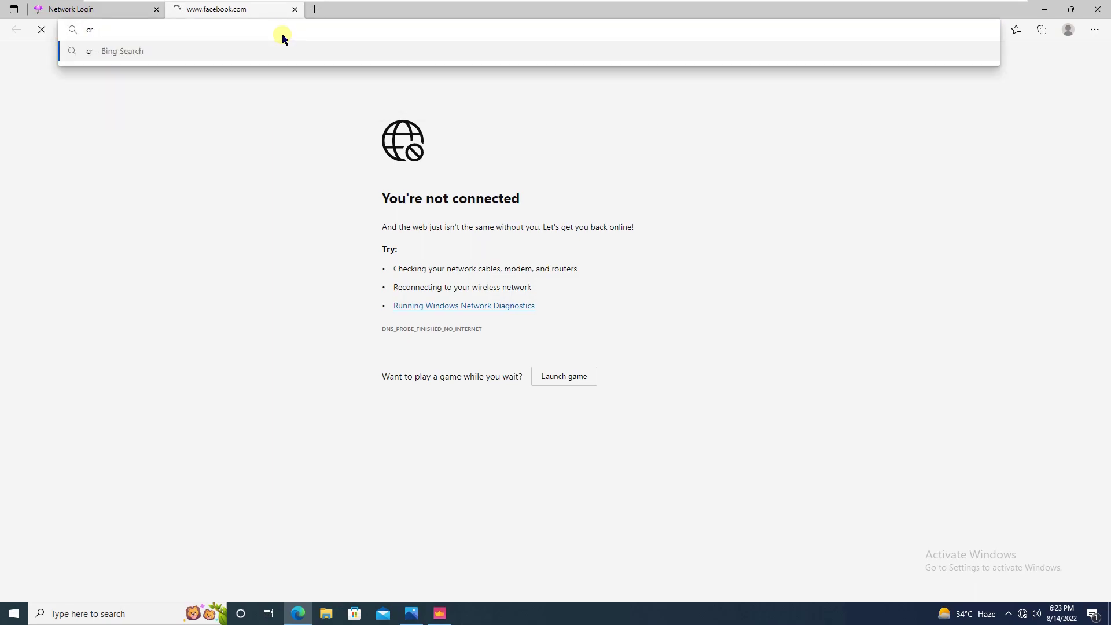
text(icinfo)
key(Return)
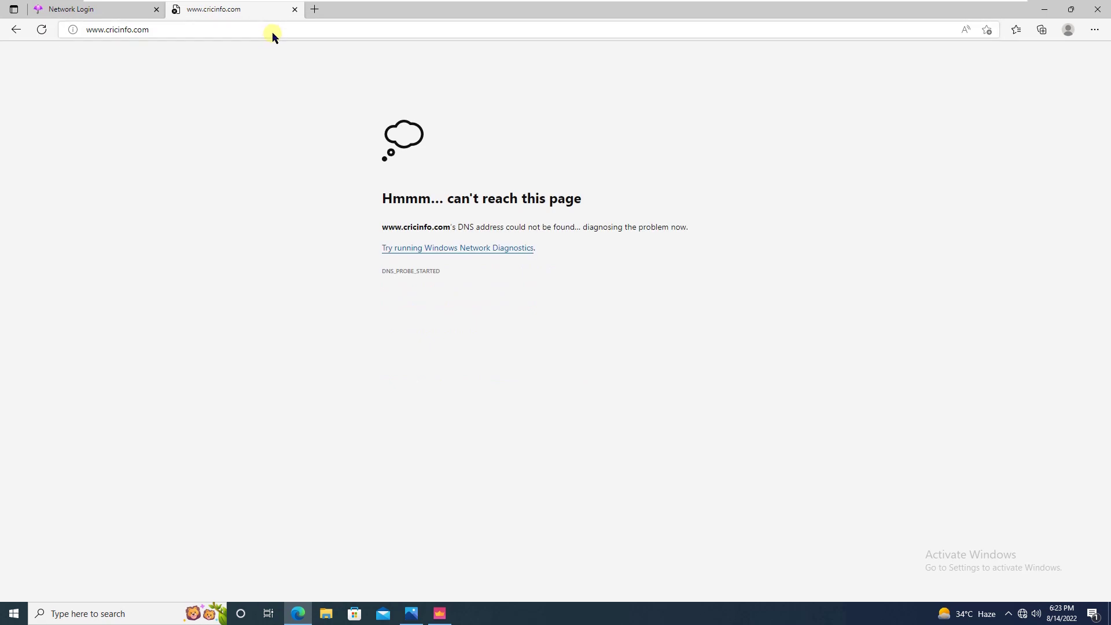
click(272, 33)
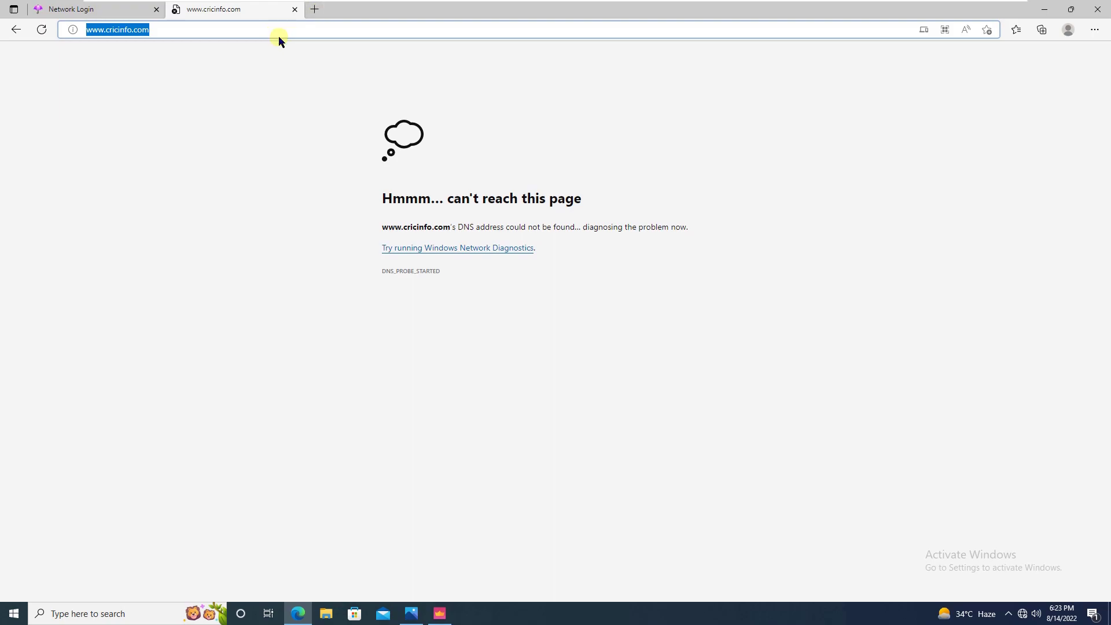
text(crictime)
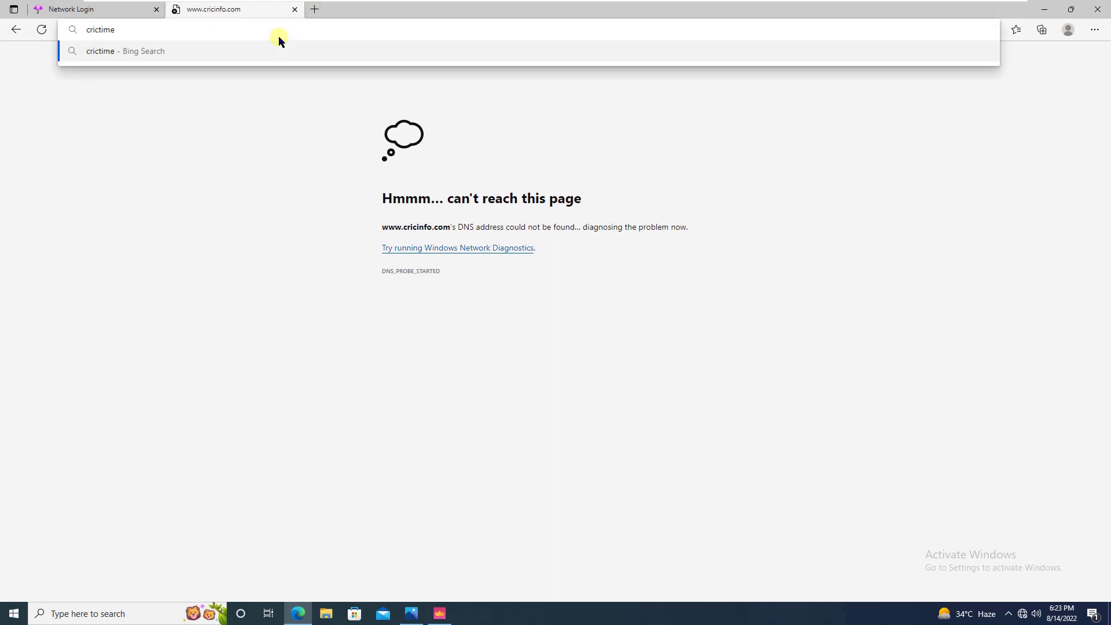
key(Return)
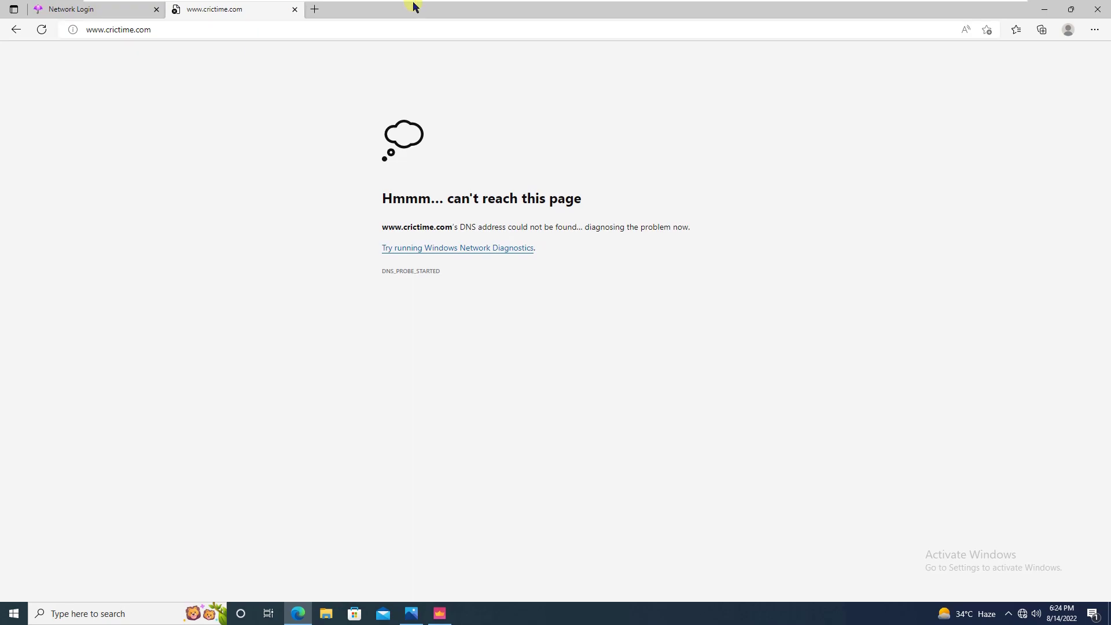
mouse_move(578, 3)
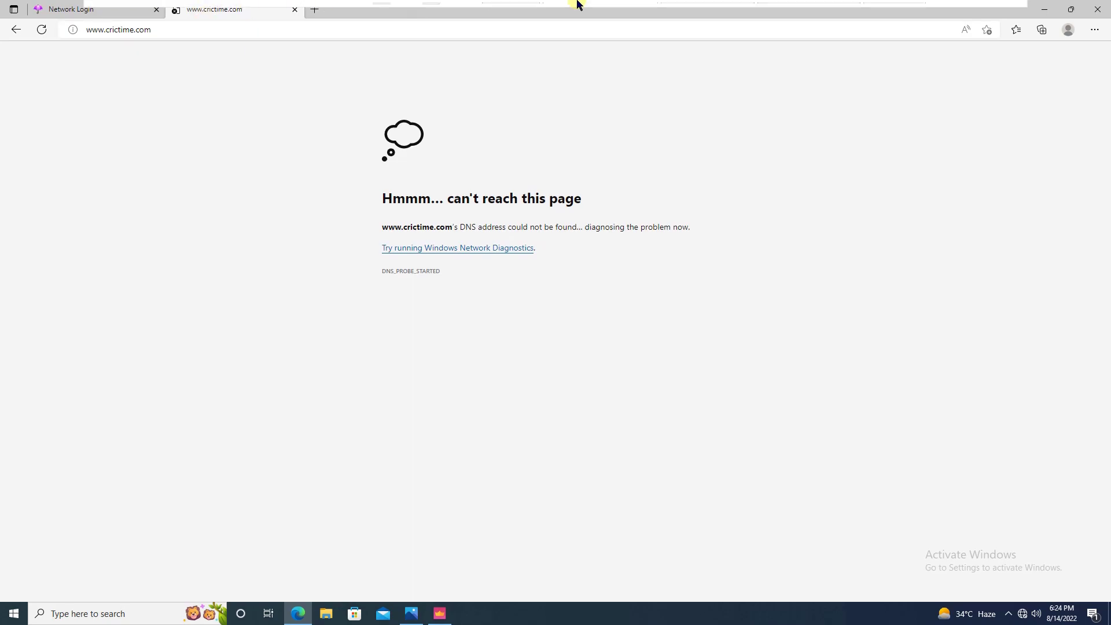
Step: Return to Edge, log out of the network access portal, and log in again using the account password
click(384, 11)
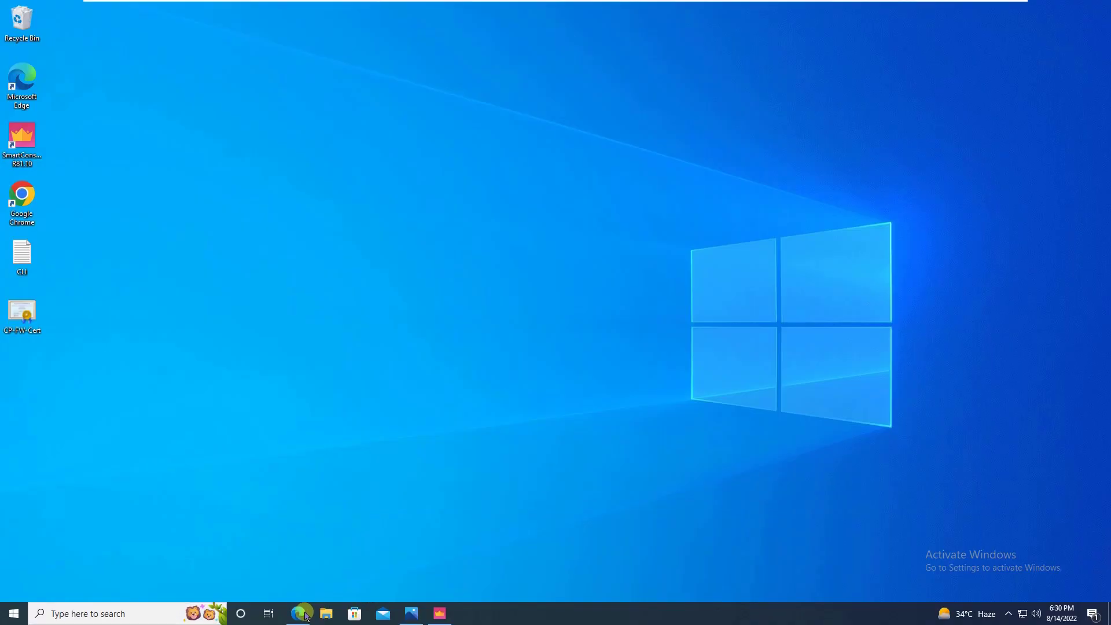
click(305, 614)
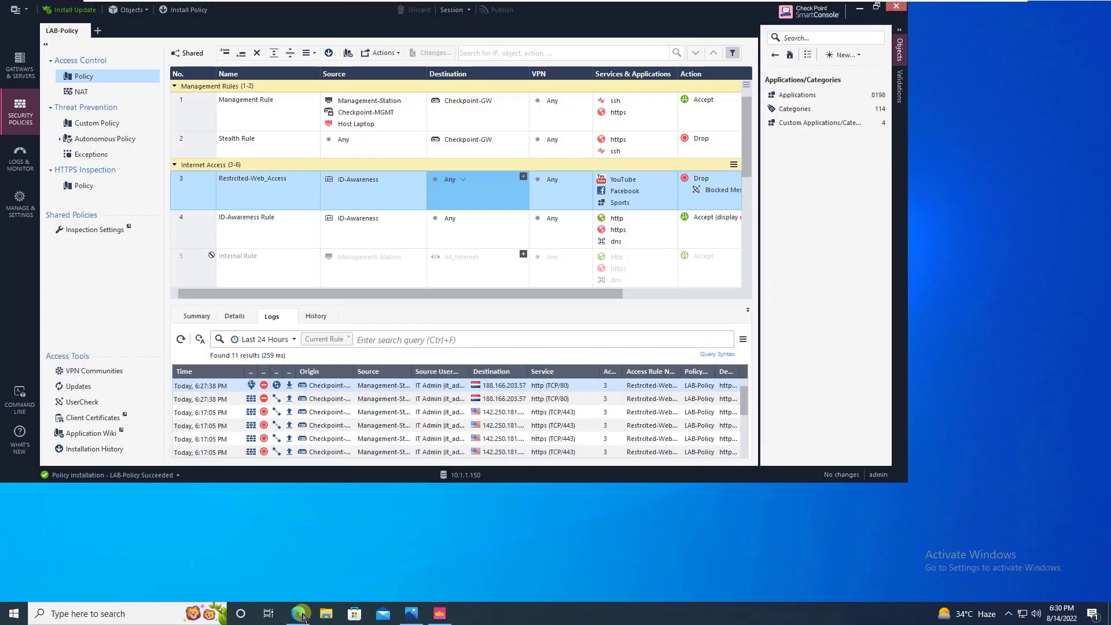
click(297, 613)
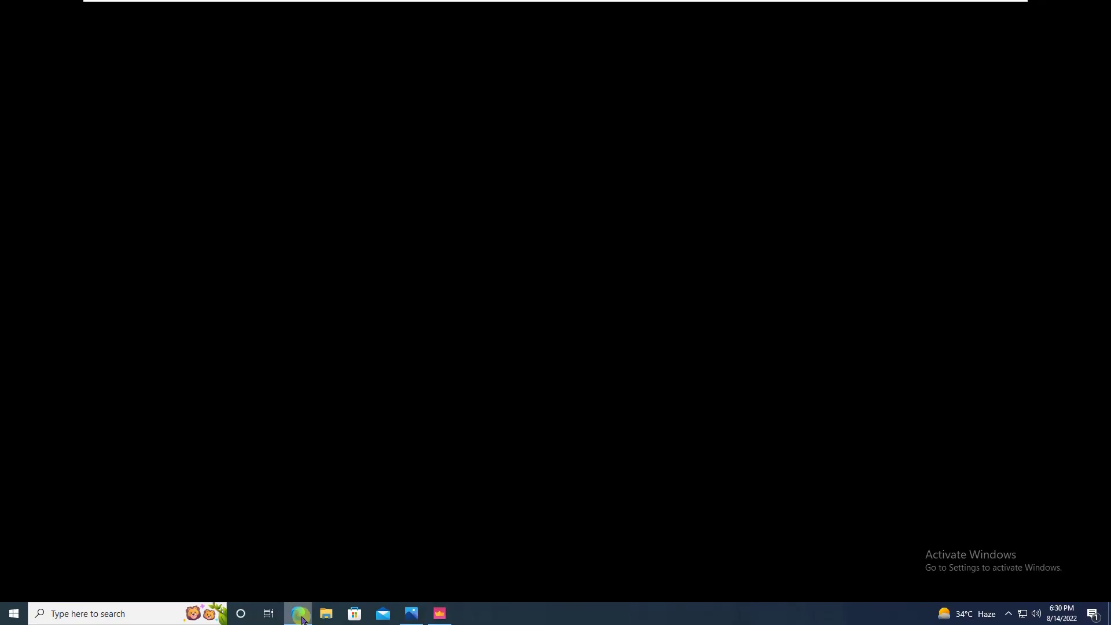
click(668, 316)
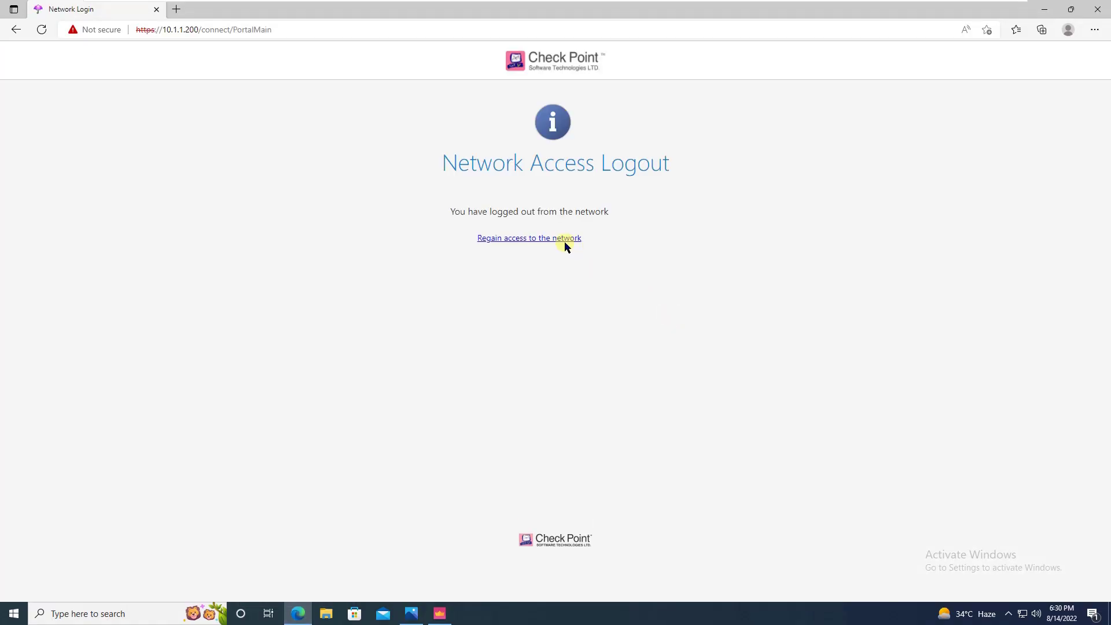
click(559, 240)
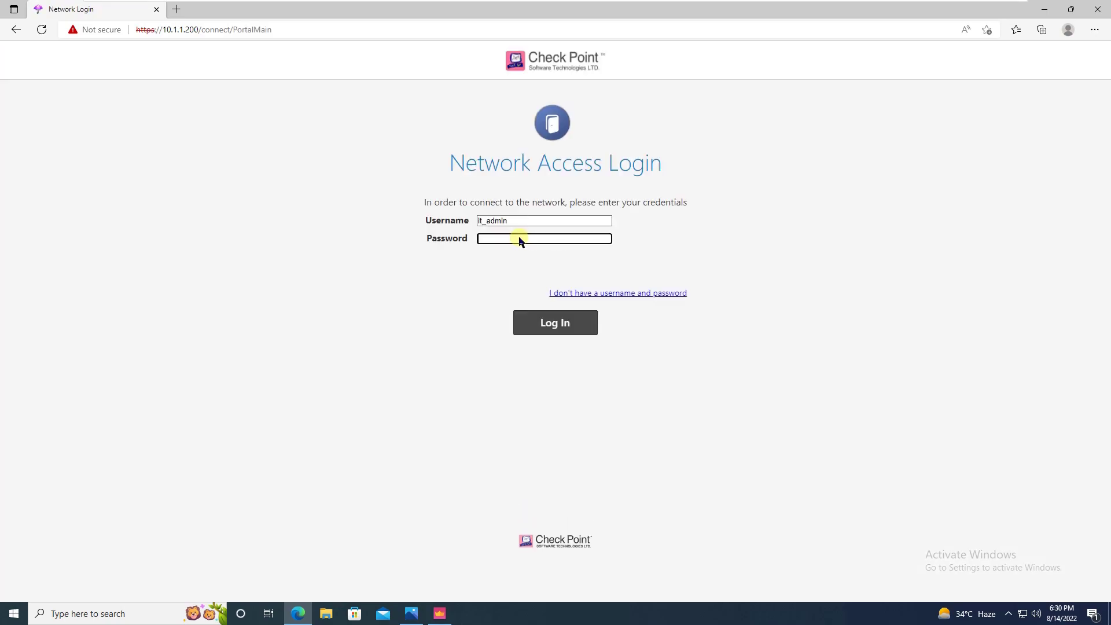
text(•)
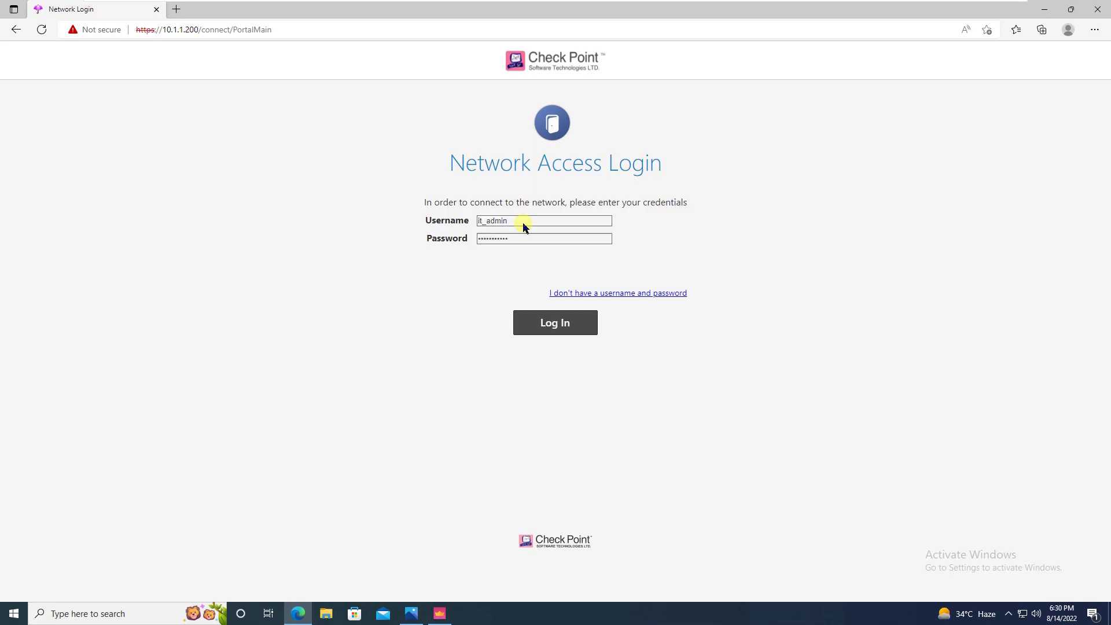
key(Return)
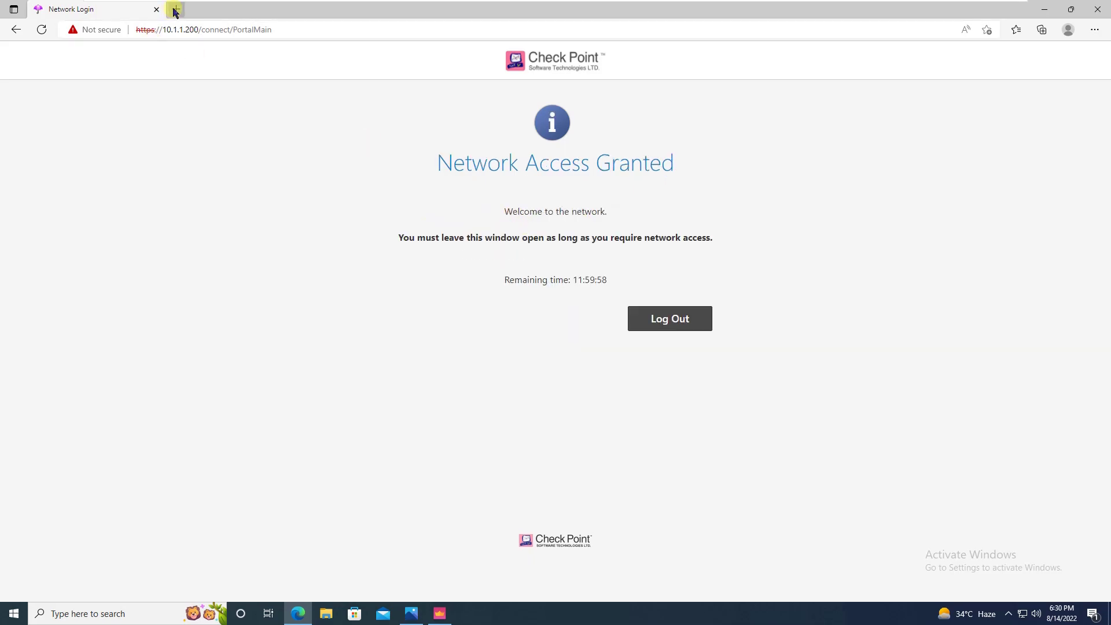
click(176, 9)
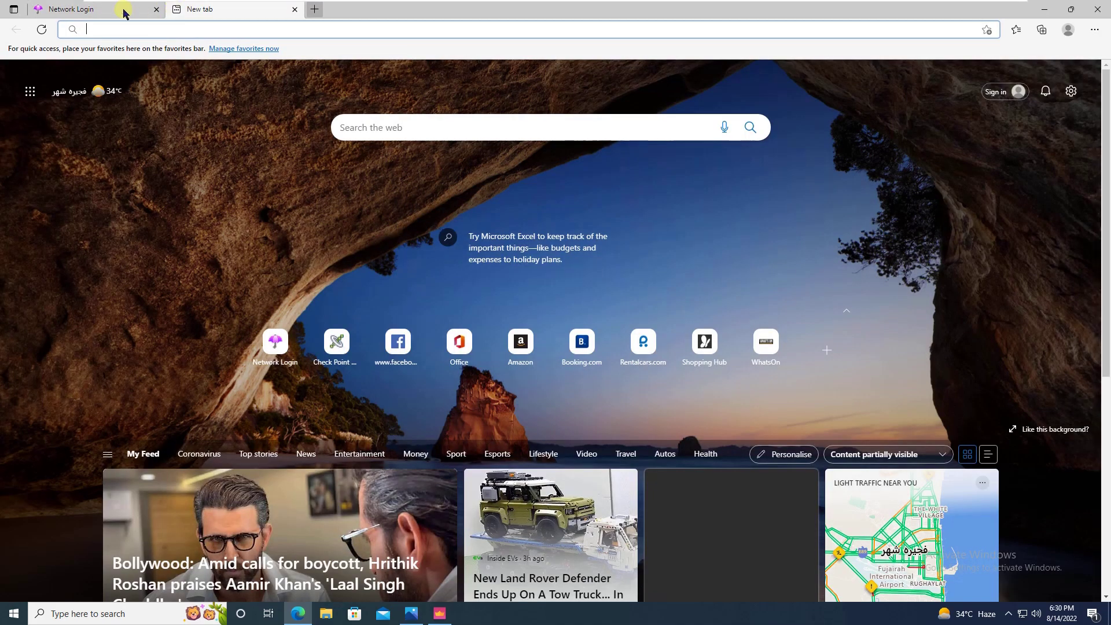
text(www.crictime.com)
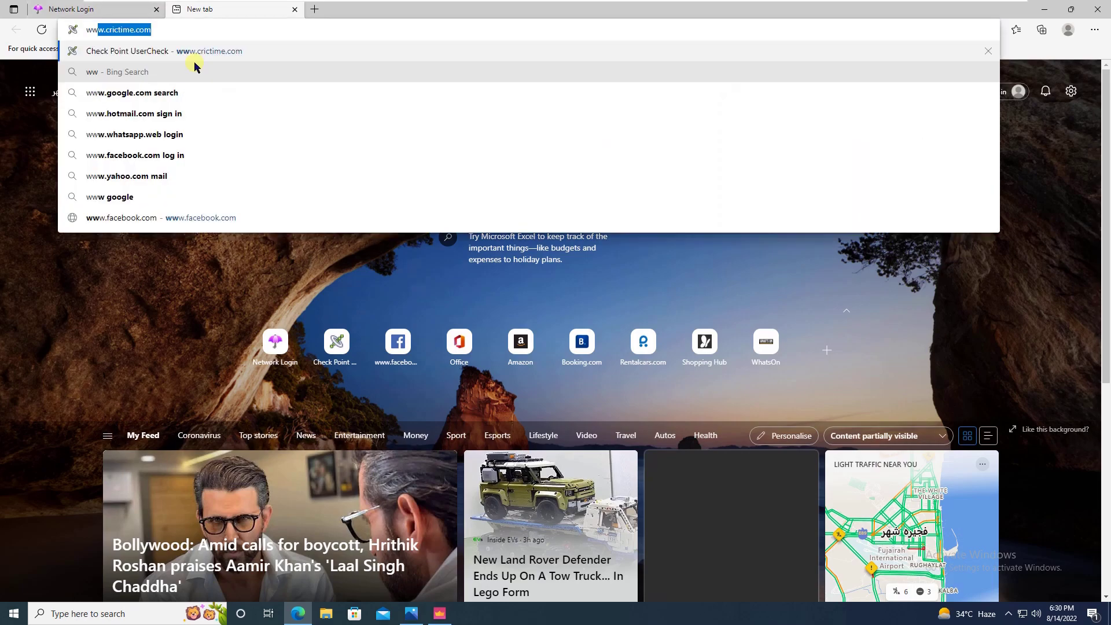
key(Return)
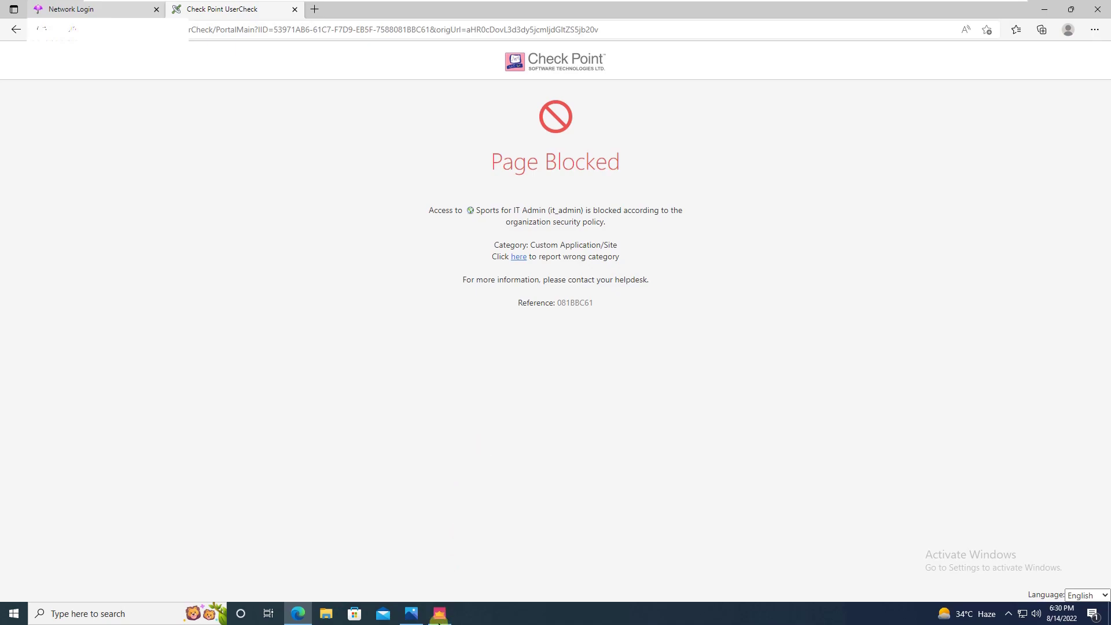
mouse_move(439, 618)
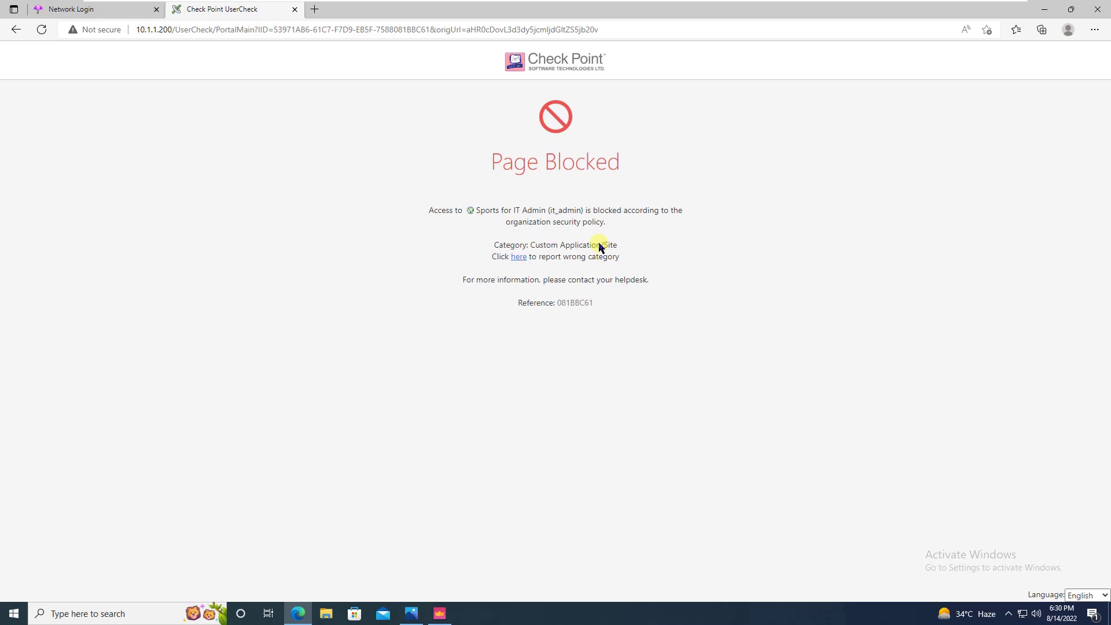
Step: Switch to SmartConsole and remove Facebook and Sports from the services and applications of rule 3
mouse_move(1035, 6)
click(1044, 10)
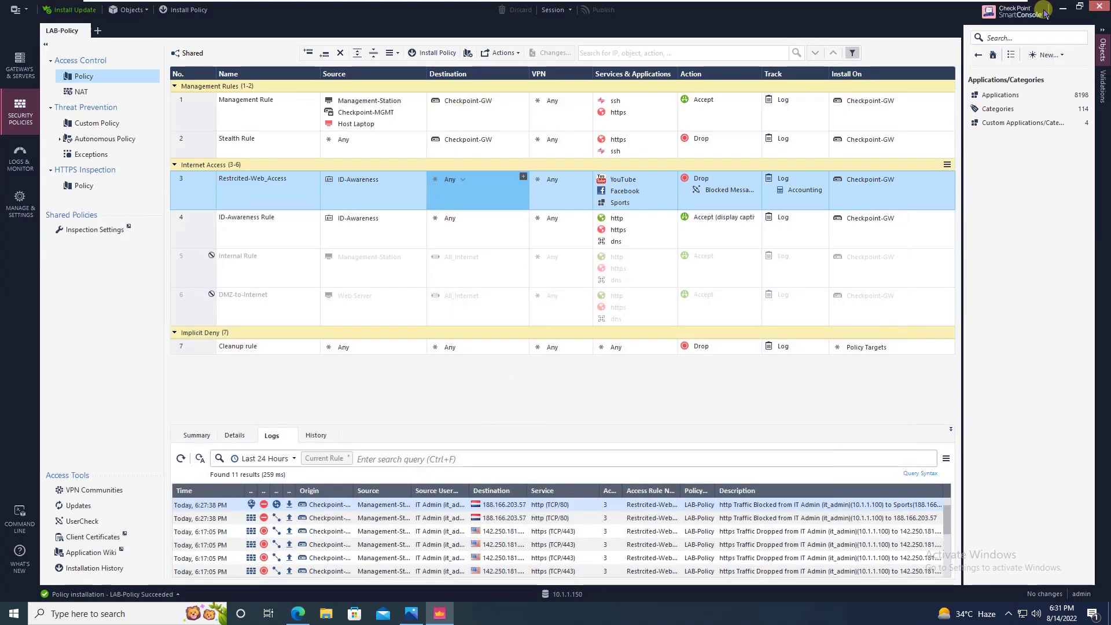
mouse_move(601, 217)
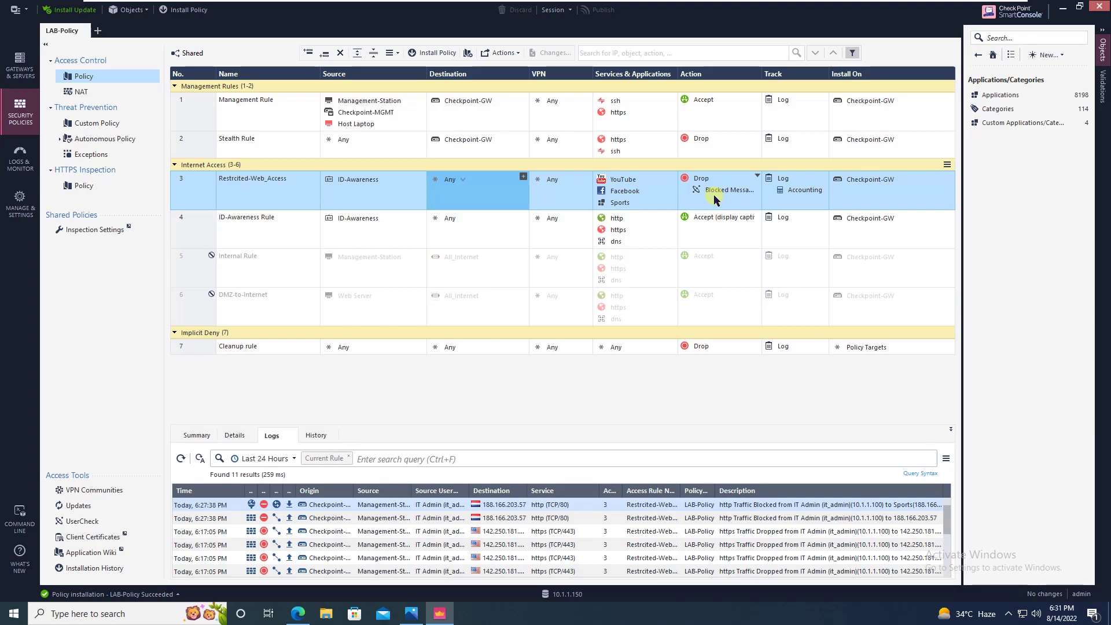
mouse_move(621, 188)
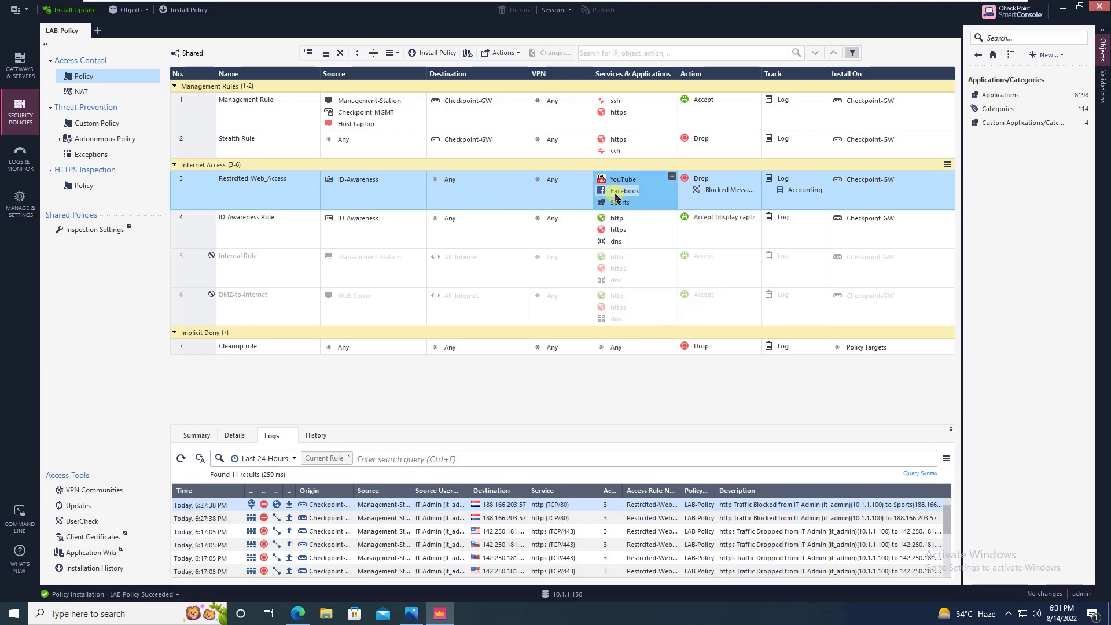
key(Delete)
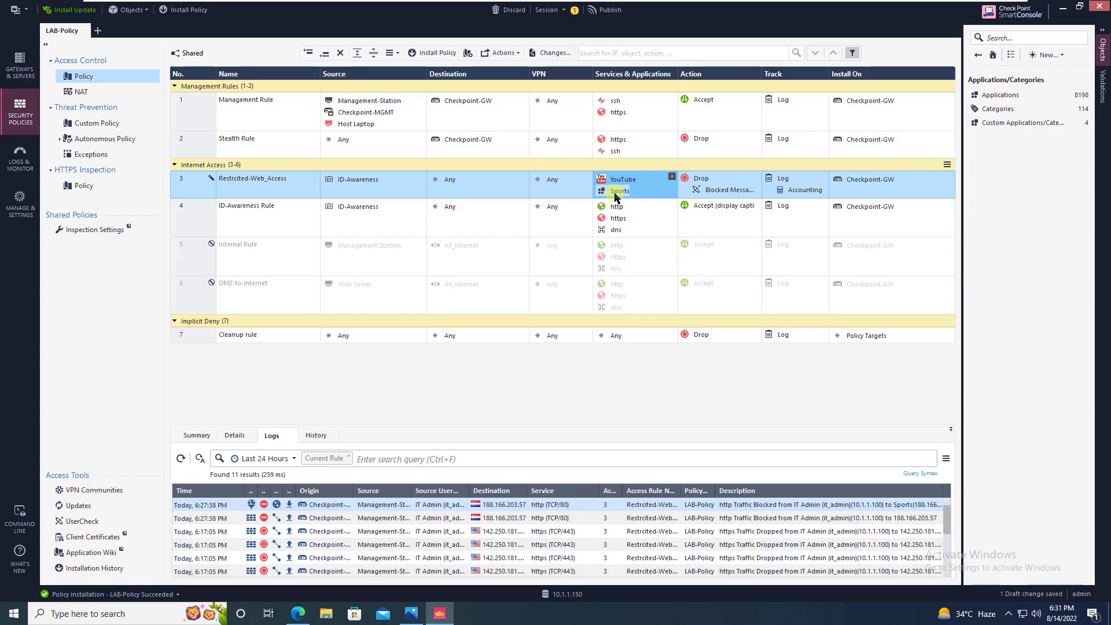
key(Delete)
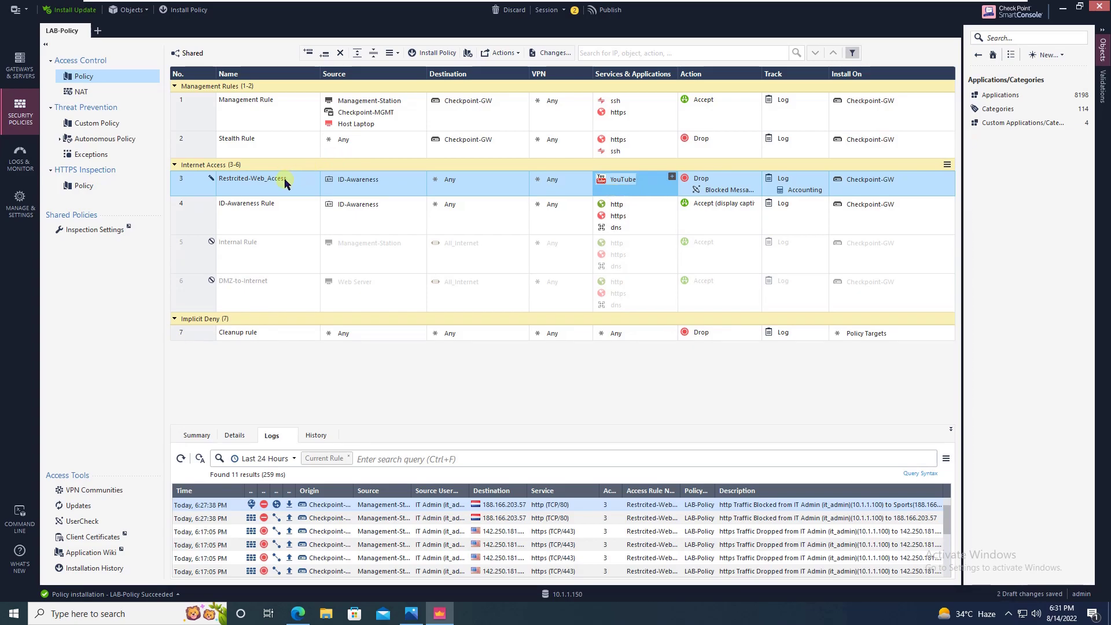
Step: Rename rule 3 as Limited-Web_Access
click(267, 183)
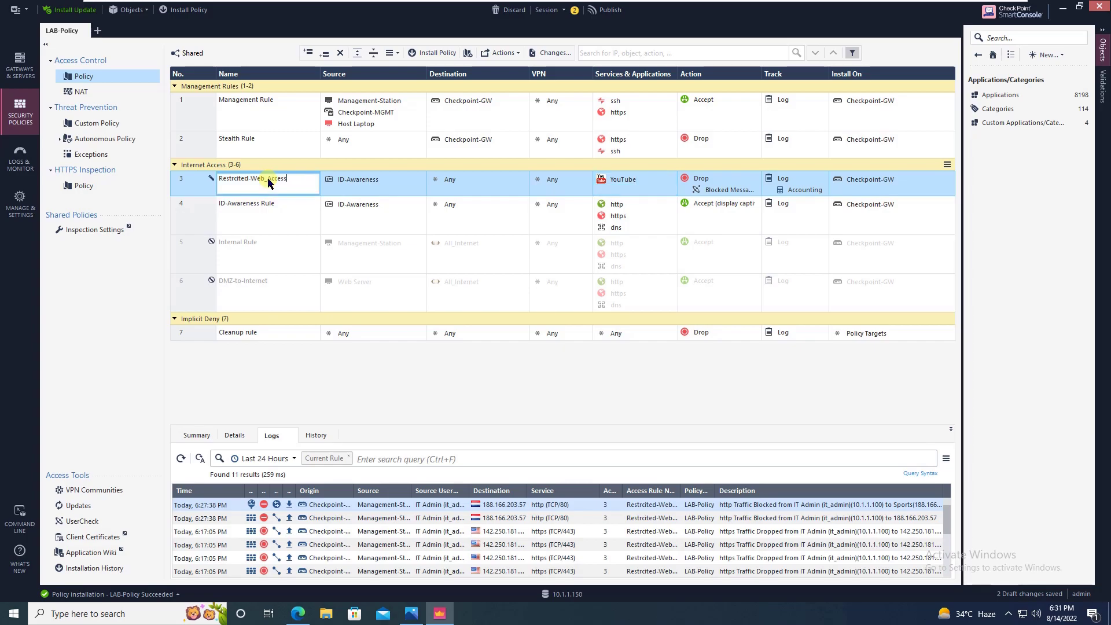
double_click(234, 179)
text(Limited)
click(648, 184)
Step: Set the Limited-Web_Access rule's action to Accept with the Download_1Gbps limit, and check the limit's details
click(729, 184)
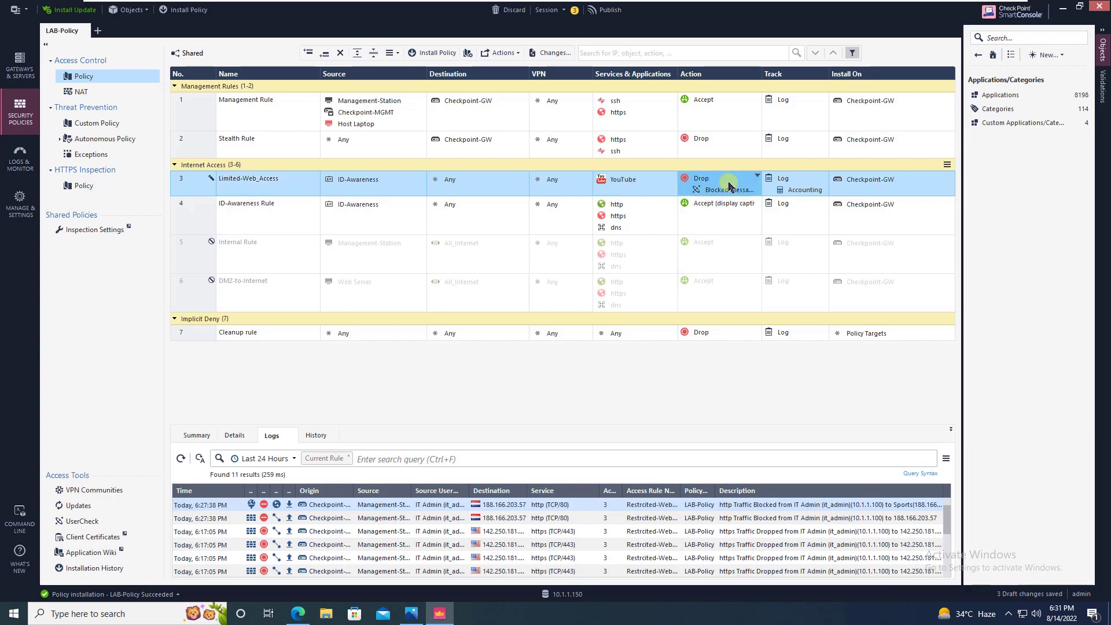
click(759, 193)
click(729, 187)
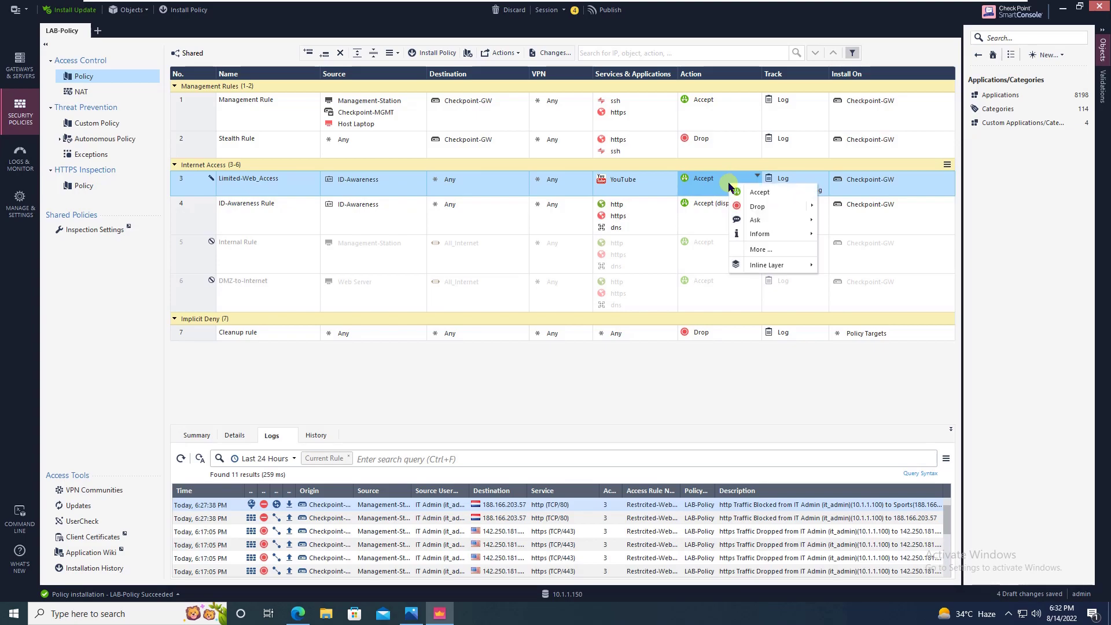
click(759, 250)
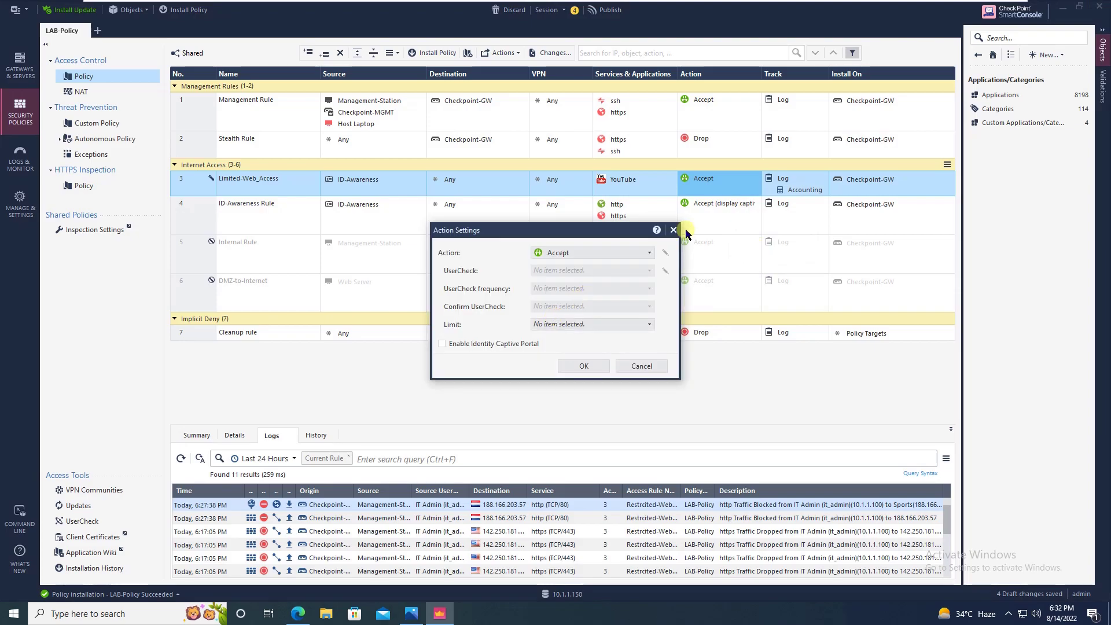
click(602, 329)
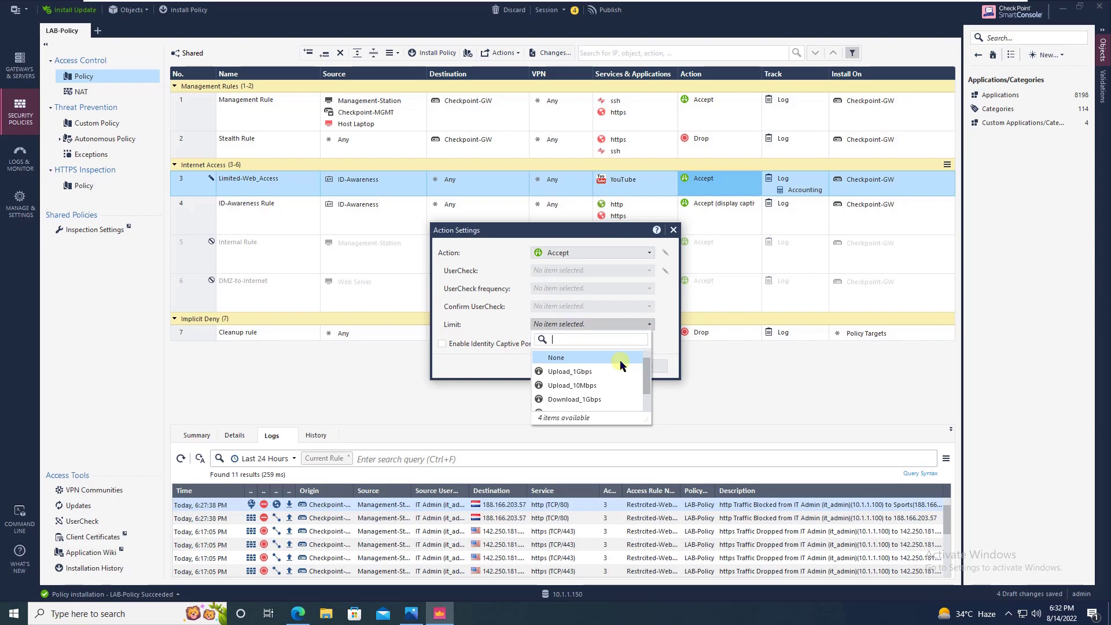
click(646, 407)
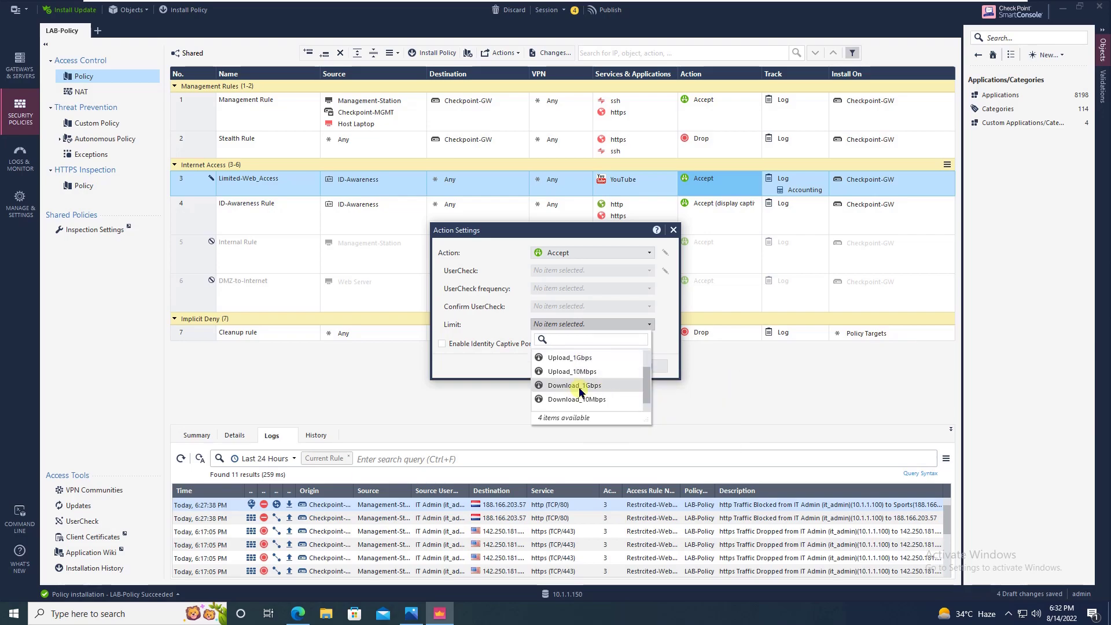
click(589, 359)
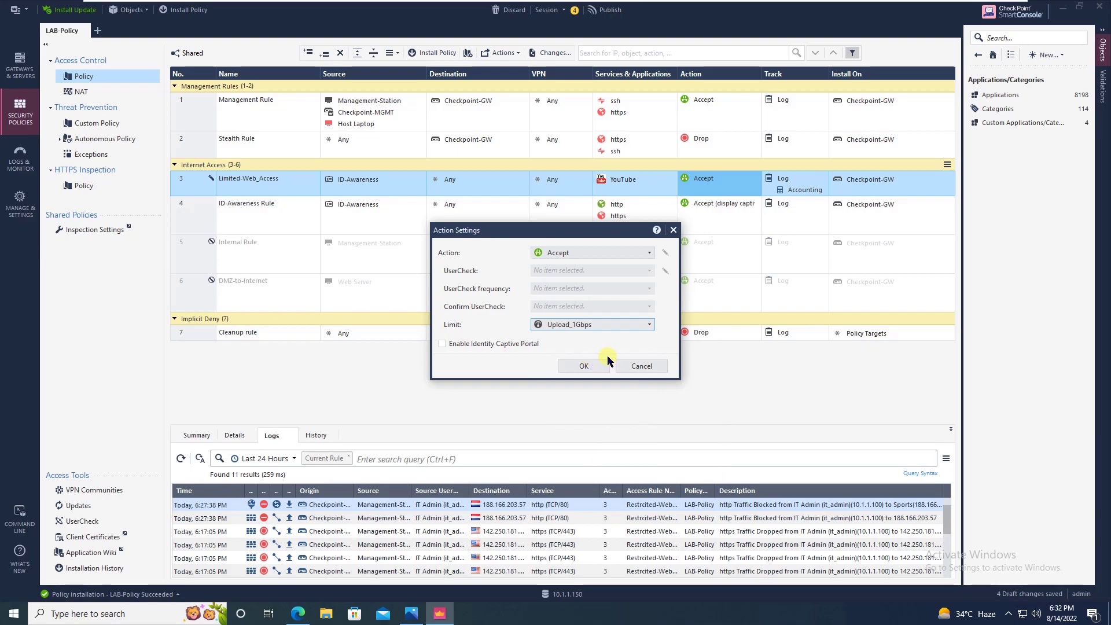
click(554, 327)
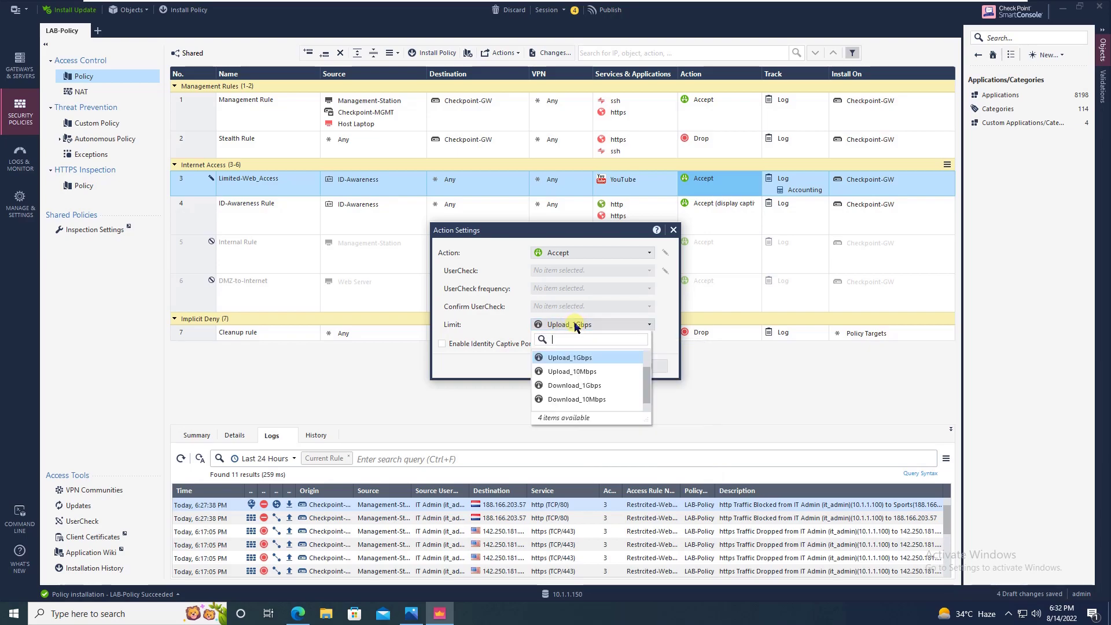
click(579, 385)
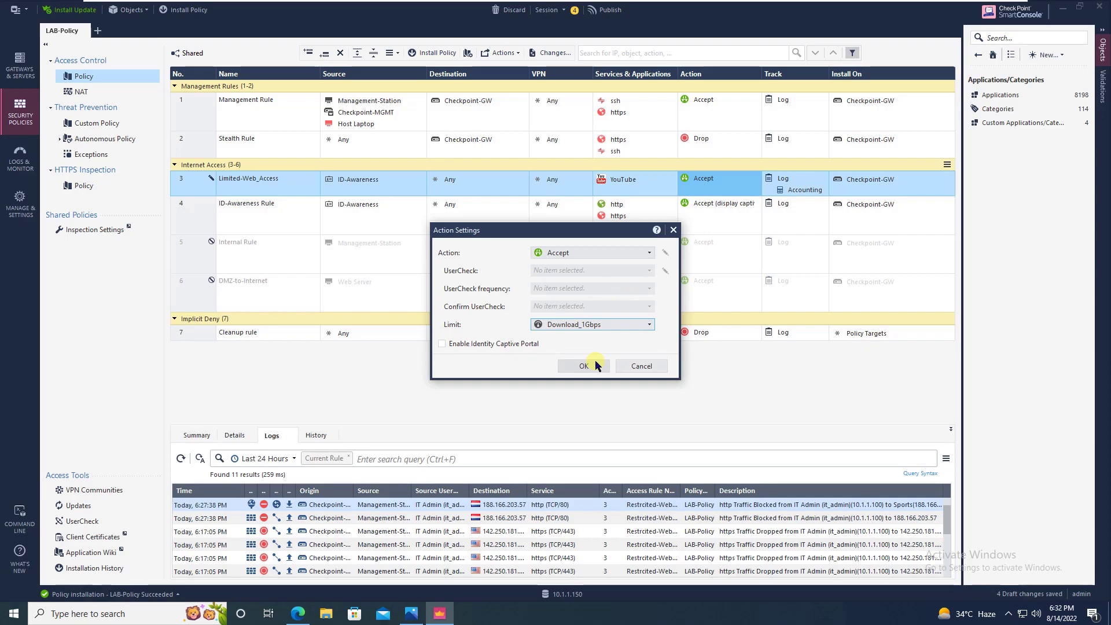
click(595, 367)
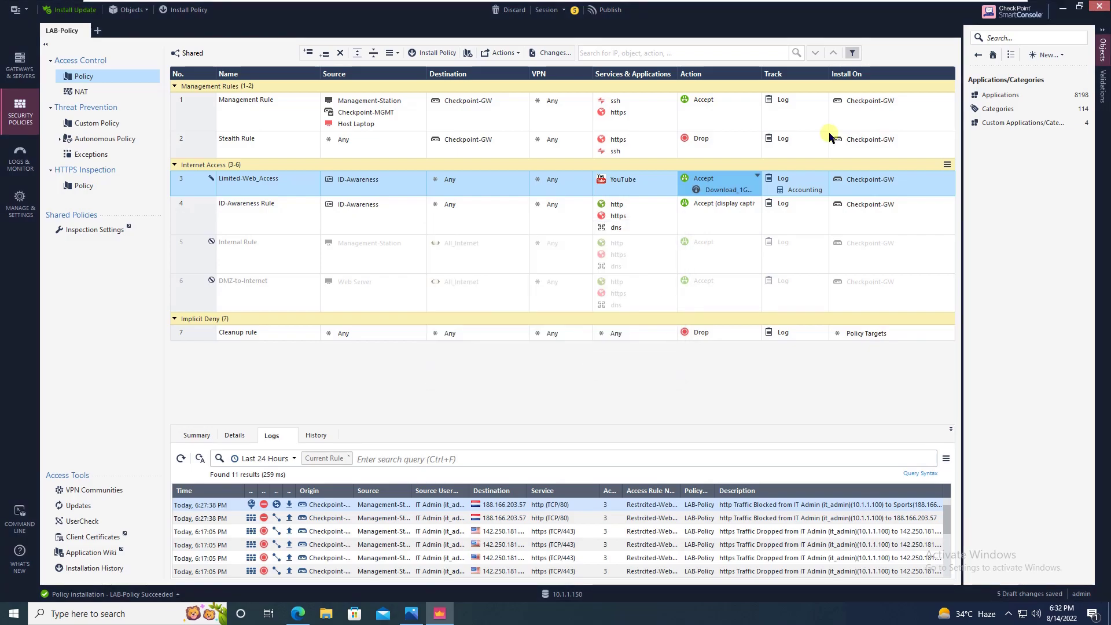
mouse_move(731, 191)
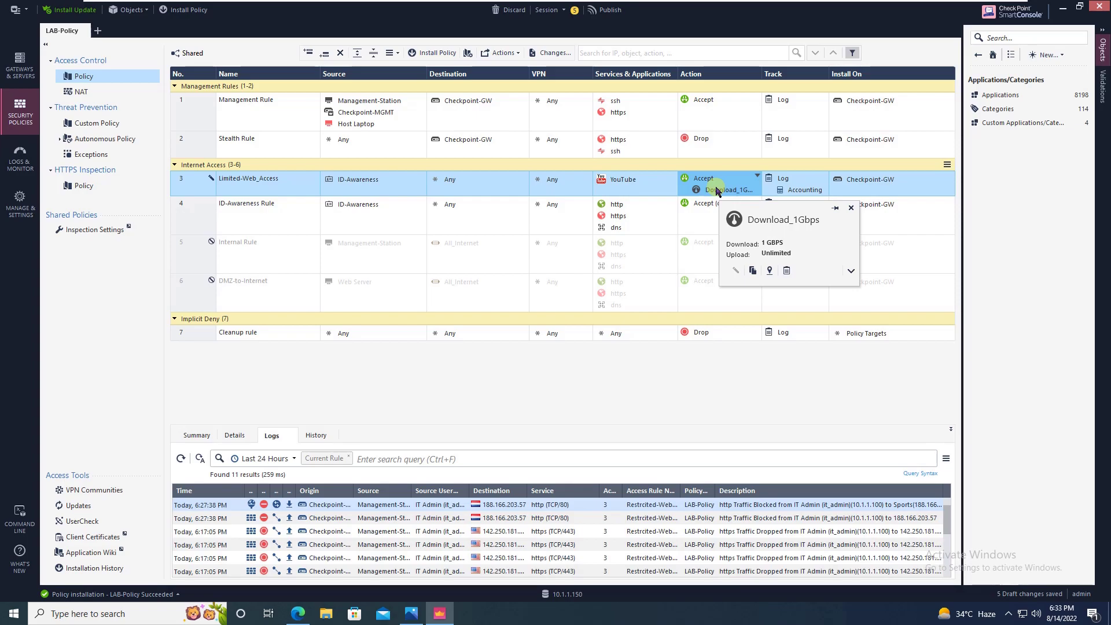
Step: Publish the rule changes and install LAB-Policy on Checkpoint-GW despite the license and contracts warning
click(189, 18)
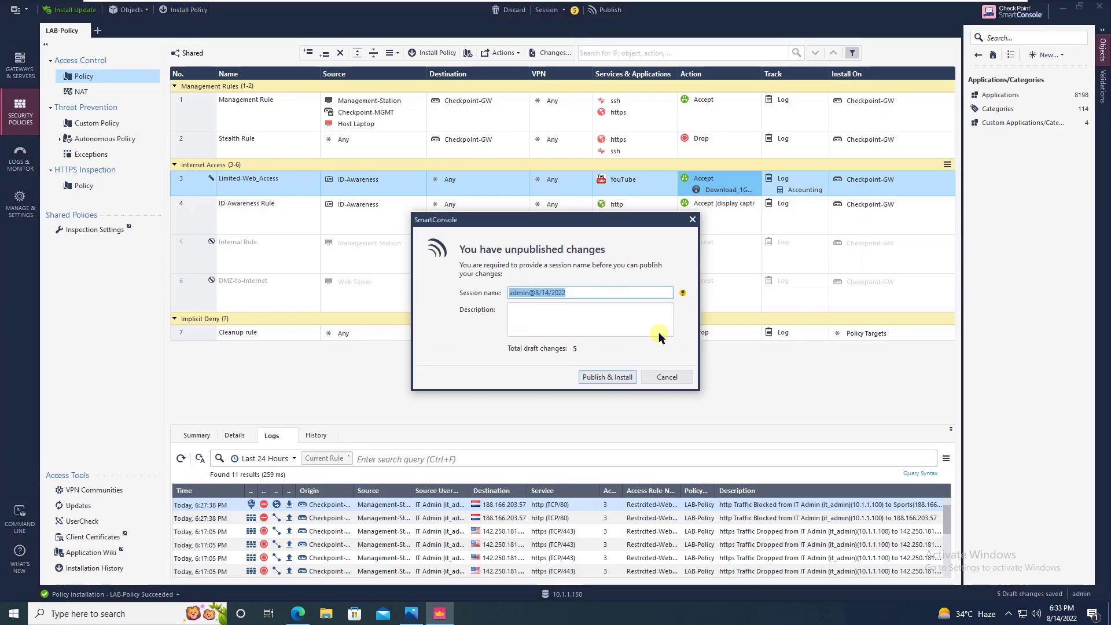
click(617, 377)
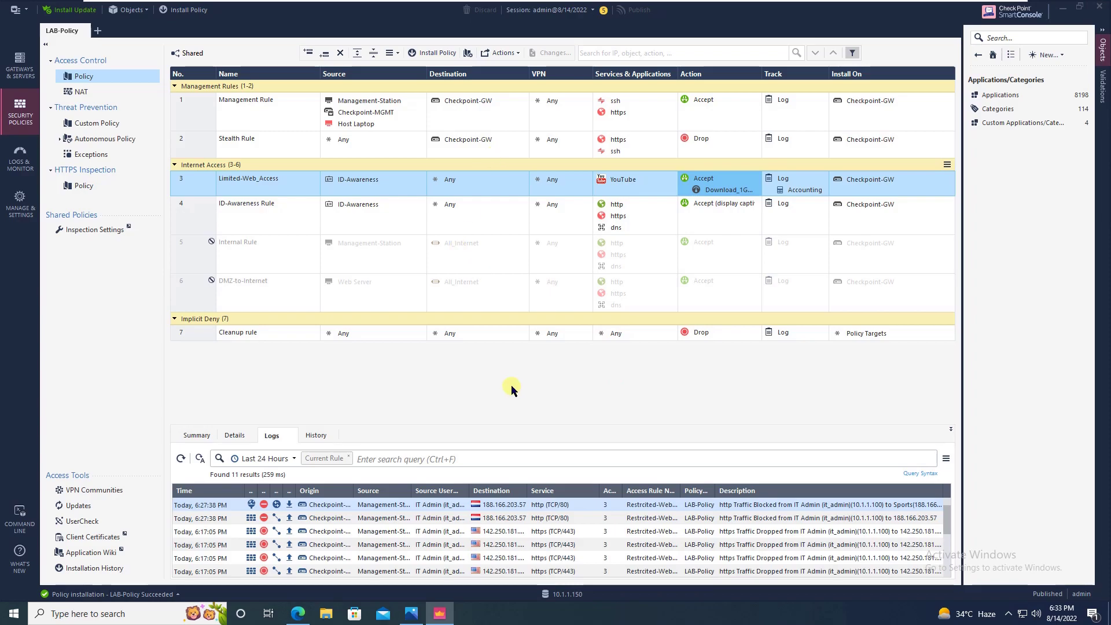
click(581, 180)
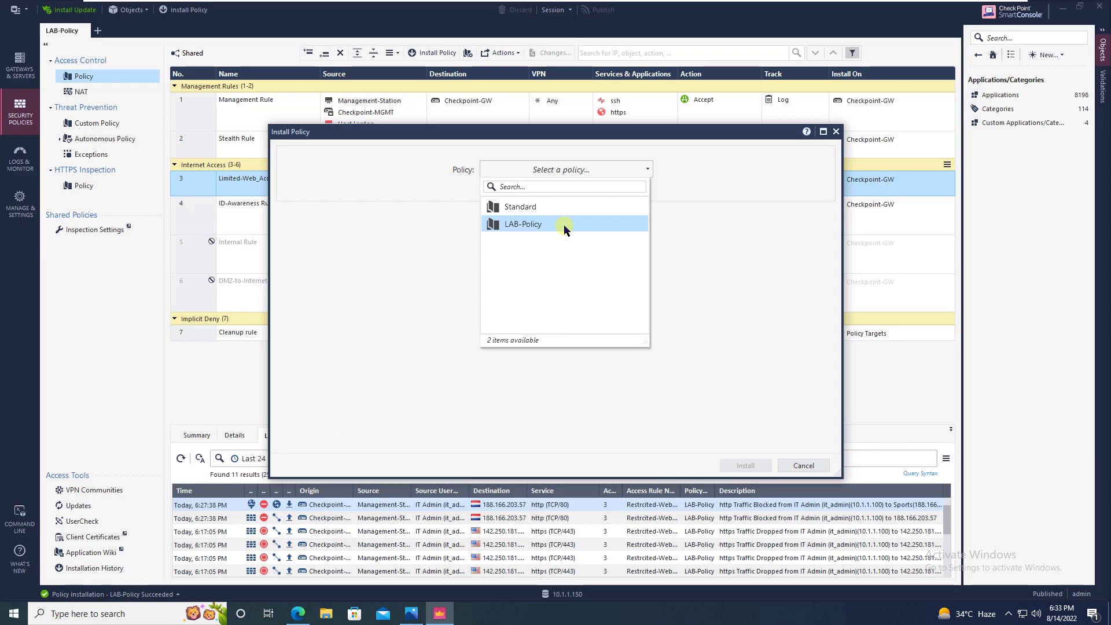
click(622, 229)
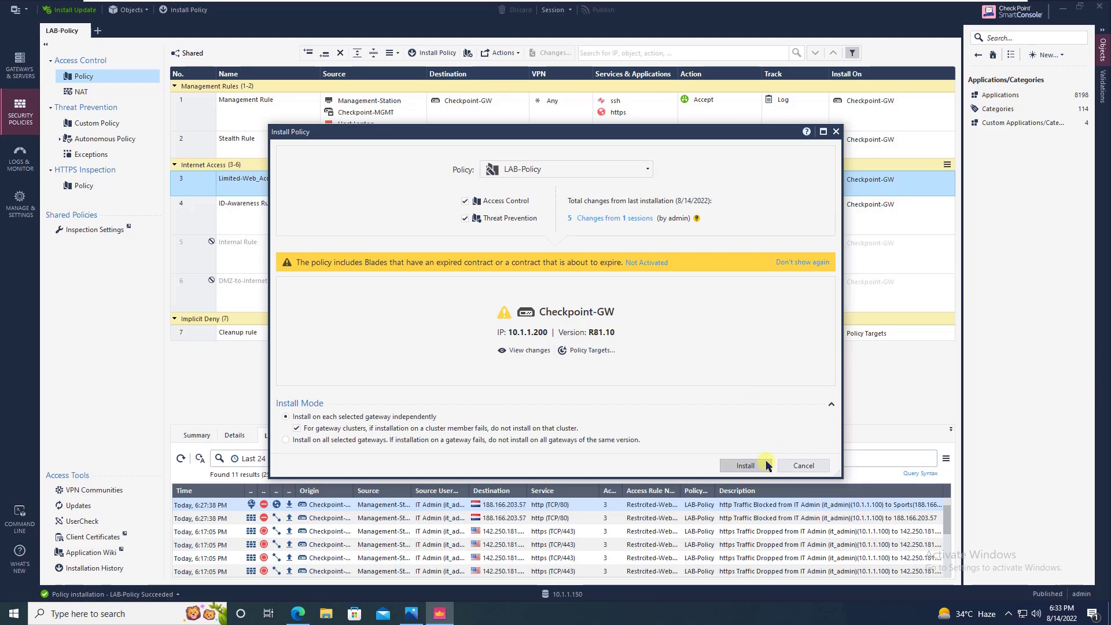
click(746, 466)
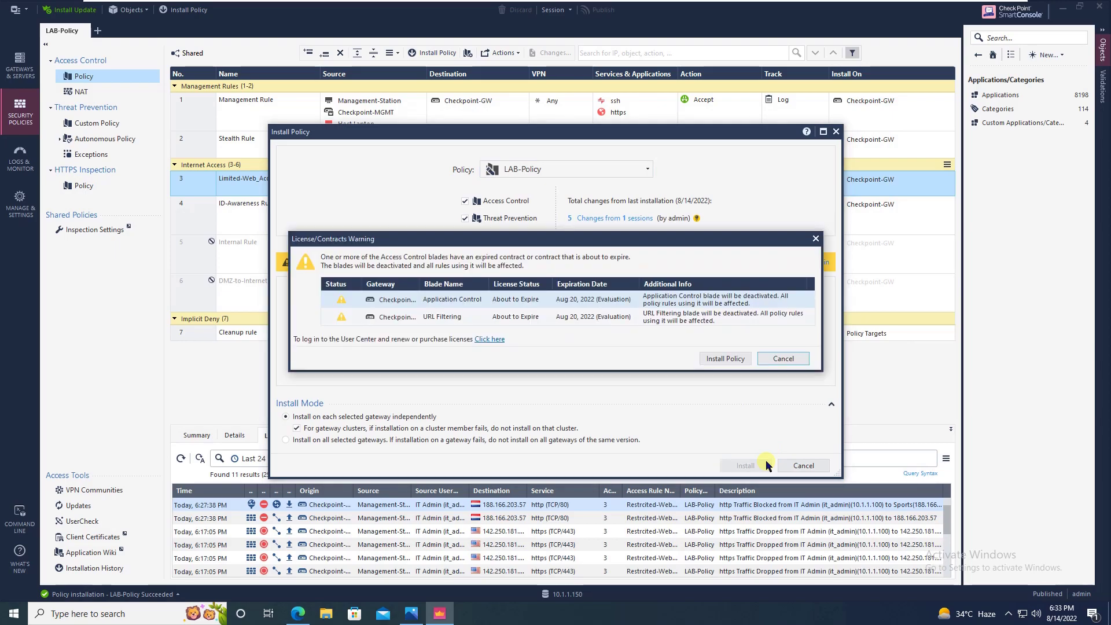
click(737, 354)
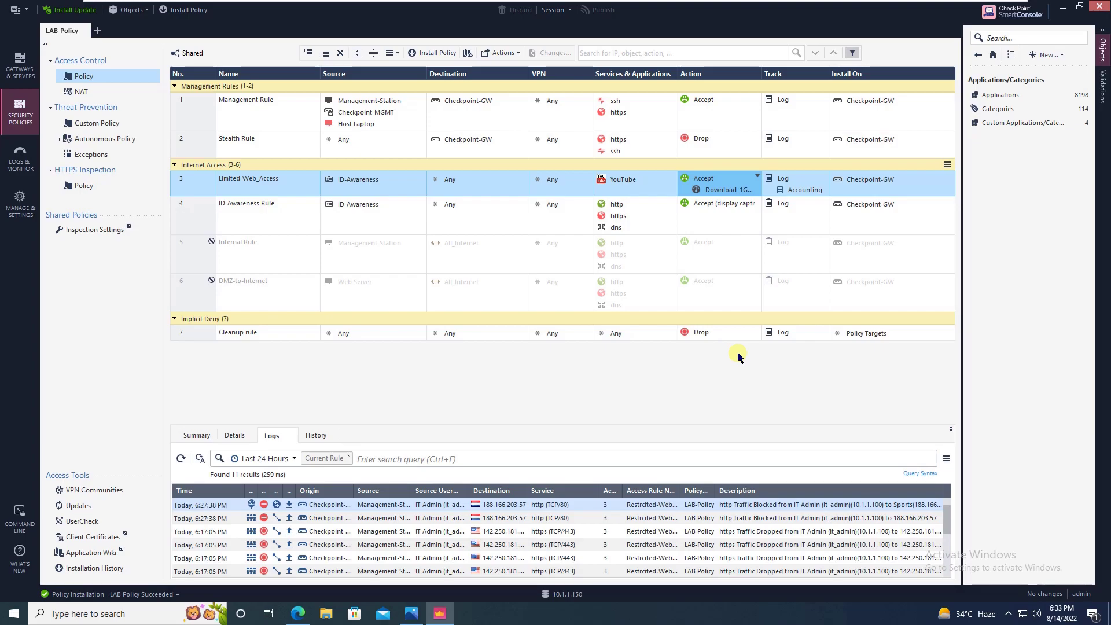
mouse_move(772, 3)
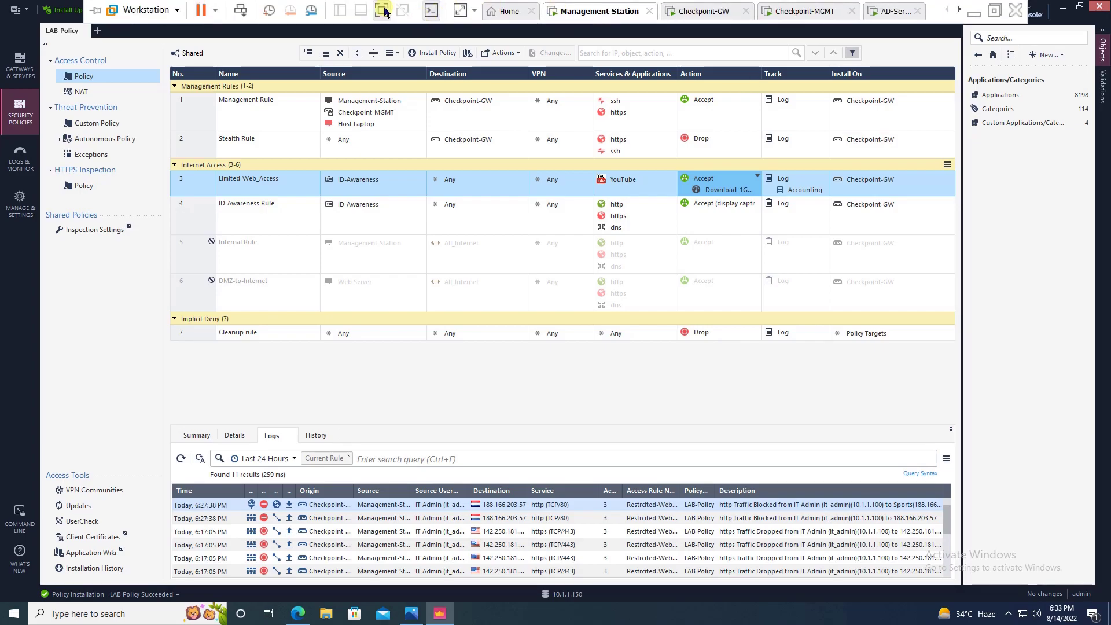